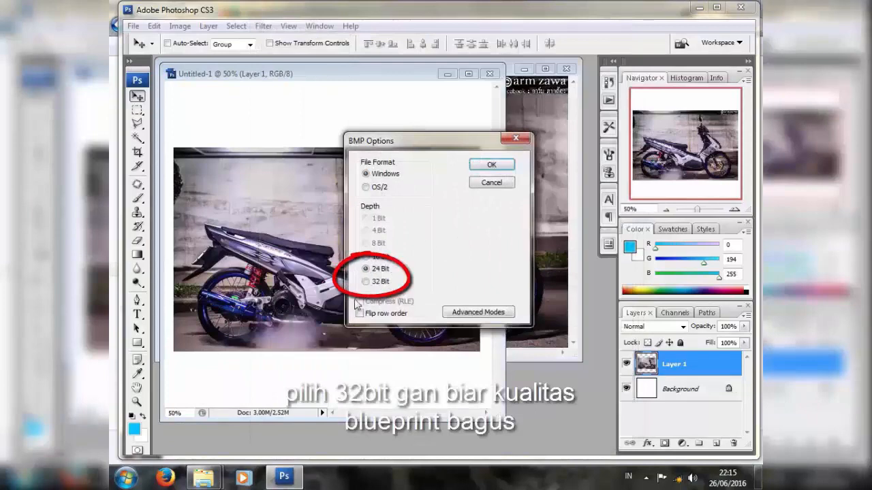
- Save the motorcycle image as a Windows BMP with 32-bit depth
{"action": "left_click", "coordinate": [366, 281]}
{"action": "left_click", "coordinate": [492, 165]}
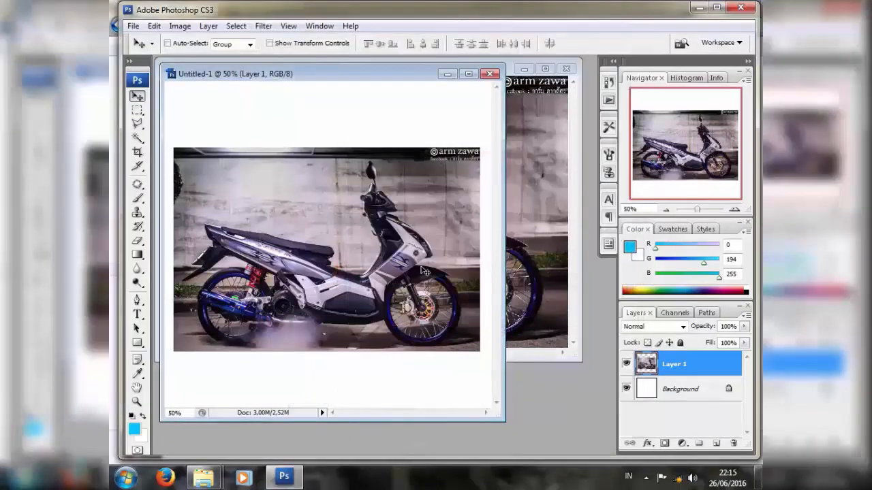
- Switch to the Setup MOD folder and launch ZModeler2 from the ZModeler 2.2.4 subfolder
{"action": "mouse_move", "coordinate": [203, 477]}
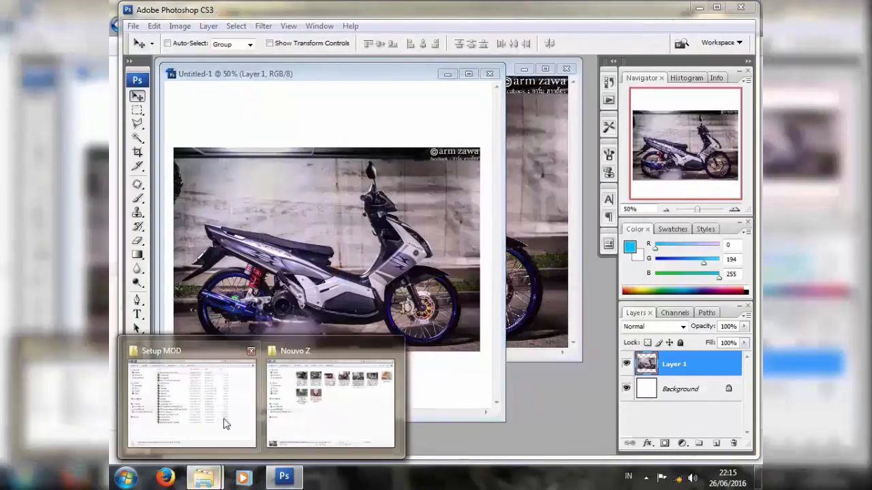
{"action": "left_click", "coordinate": [223, 417]}
{"action": "double_click", "coordinate": [360, 83]}
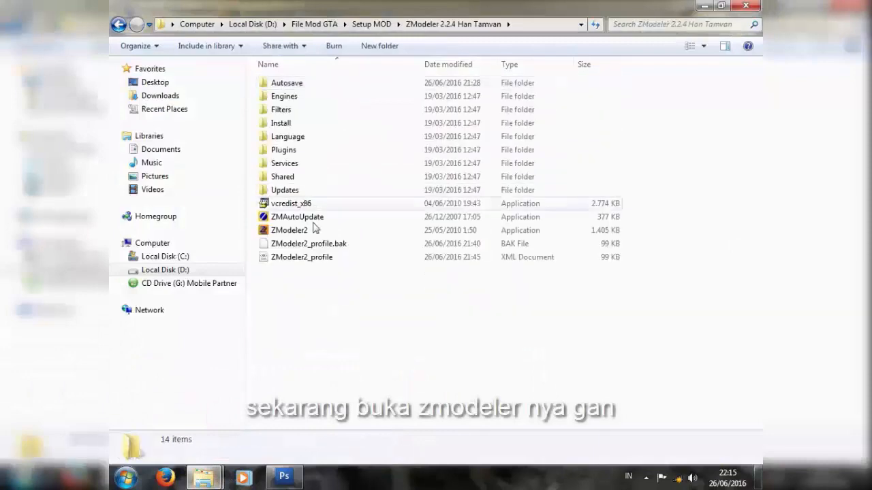
{"action": "left_click", "coordinate": [311, 233]}
- Close Photoshop and bring ZModeler into use
{"action": "right_click", "coordinate": [284, 477]}
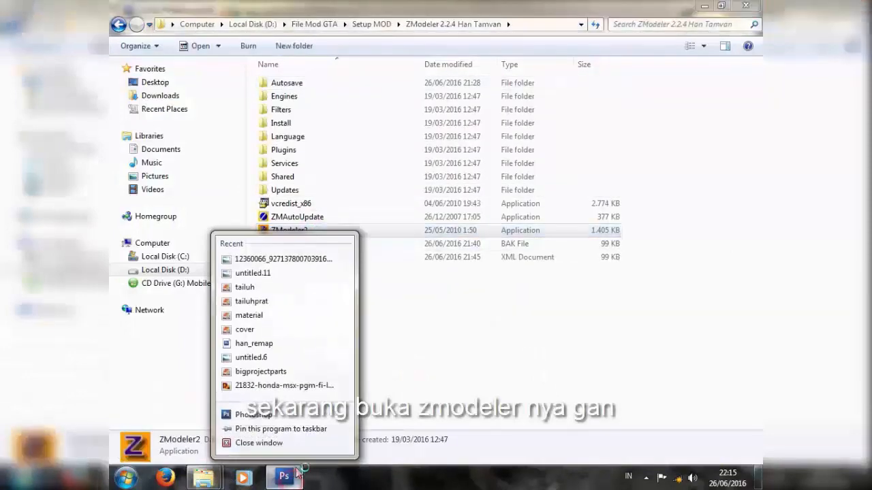
{"action": "left_click", "coordinate": [287, 443]}
{"action": "left_click", "coordinate": [441, 190]}
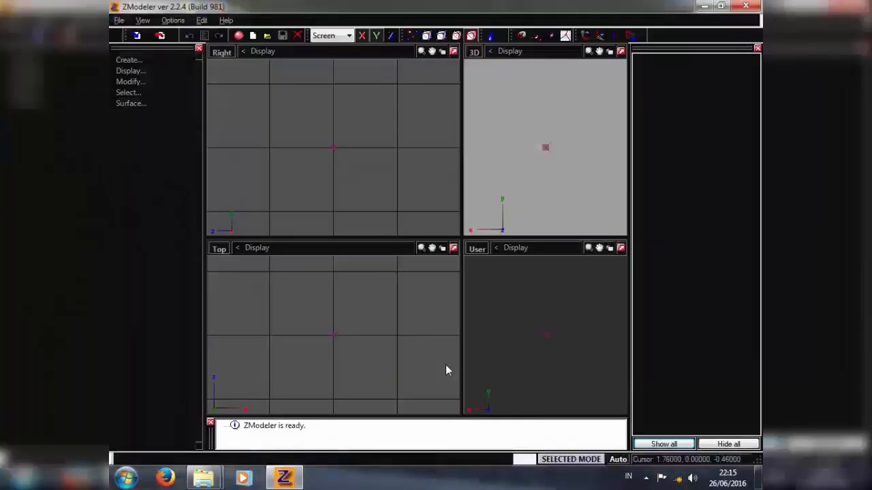
- Set the first viewport to the Right view and maximize it
{"action": "left_click", "coordinate": [220, 53]}
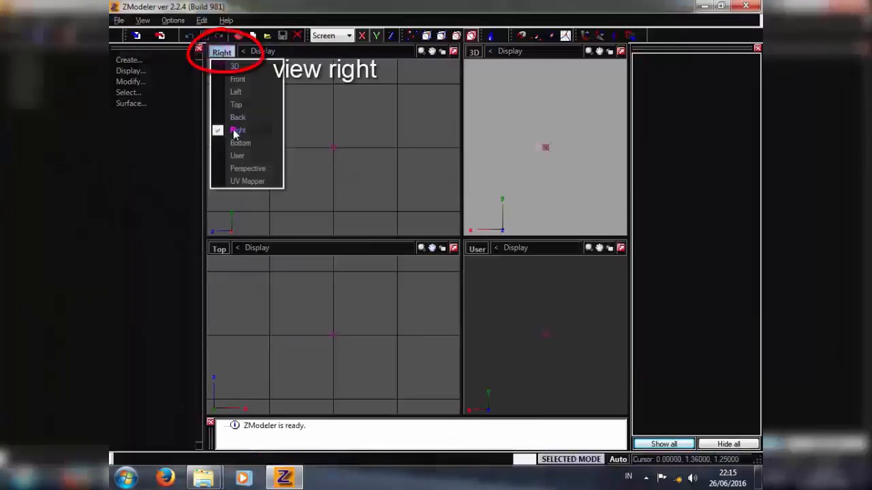
{"action": "left_click", "coordinate": [238, 130]}
{"action": "left_click", "coordinate": [454, 52]}
- Add bpsamping from PROJECT > GTA San Andreas Project MOD > Nouvo Z on drive D as a texture for the Right view's background image
{"action": "left_click", "coordinate": [262, 52]}
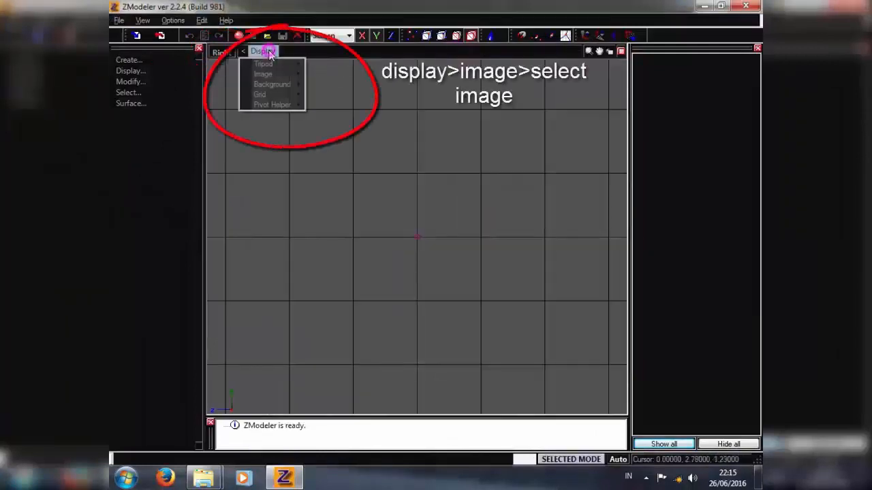
{"action": "mouse_move", "coordinate": [289, 73]}
{"action": "left_click", "coordinate": [338, 84]}
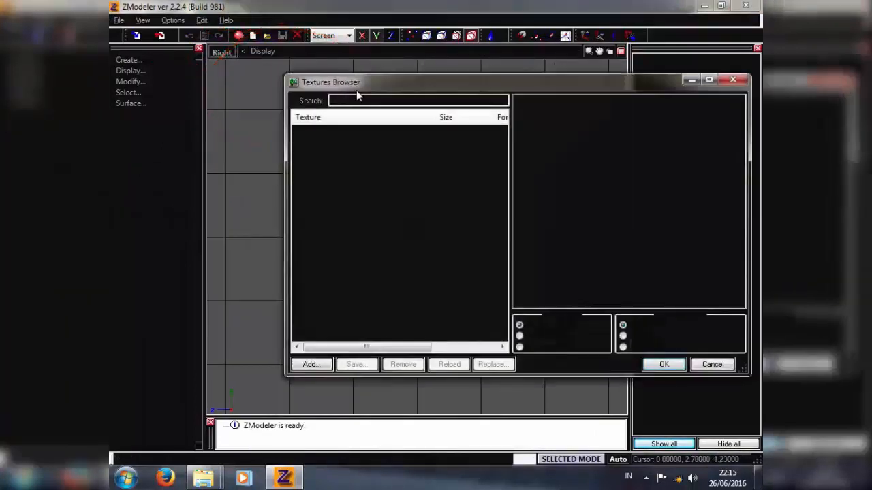
{"action": "left_click", "coordinate": [309, 365]}
{"action": "left_click", "coordinate": [436, 165]}
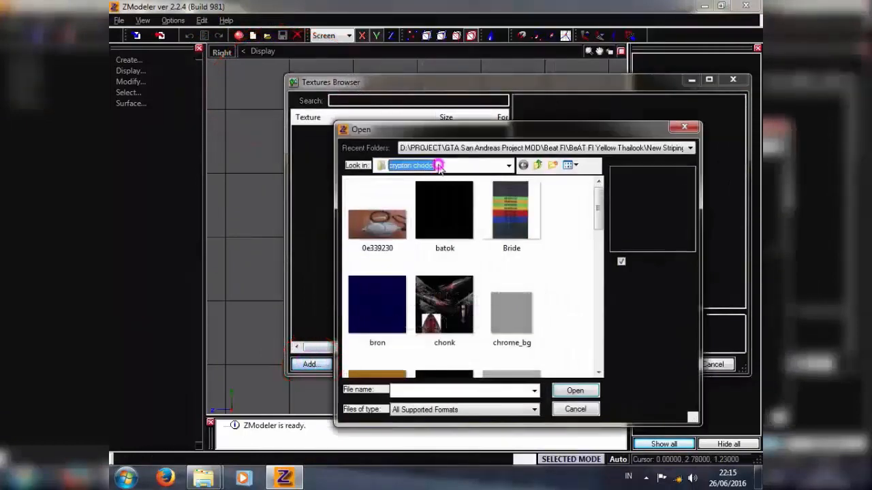
{"action": "left_click", "coordinate": [414, 291]}
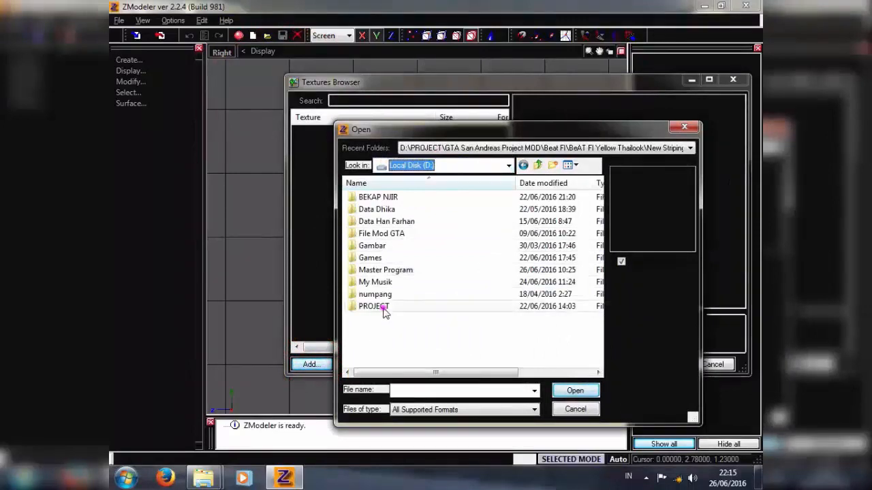
{"action": "double_click", "coordinate": [383, 307]}
{"action": "double_click", "coordinate": [381, 207]}
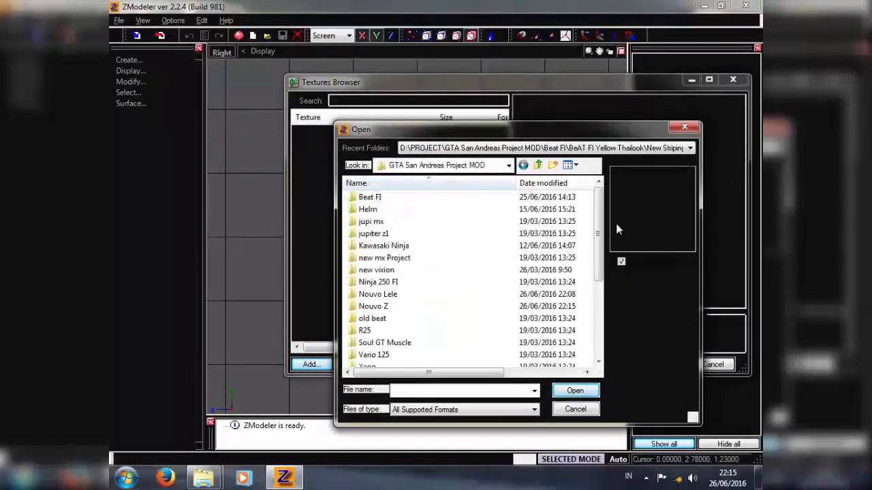
{"action": "scroll", "coordinate": [597, 232], "scroll_direction": "down", "scroll_amount": 2}
{"action": "double_click", "coordinate": [375, 245]}
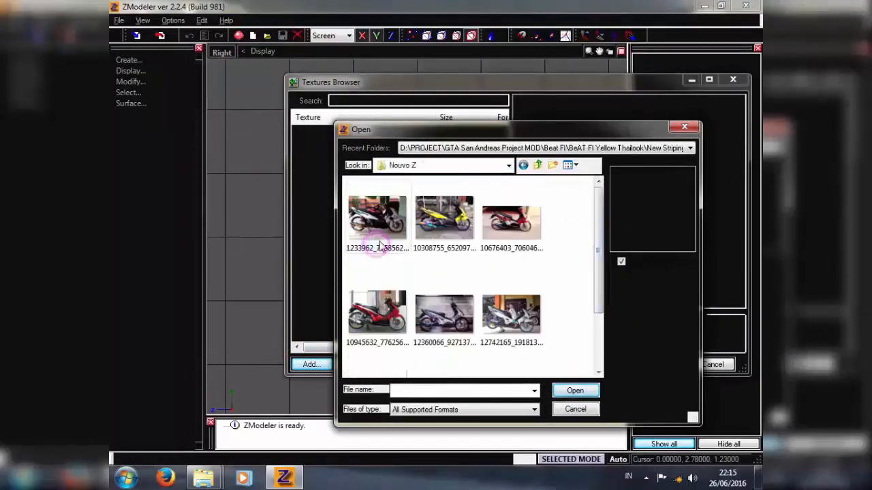
{"action": "left_click_drag", "start_coordinate": [599, 239], "coordinate": [597, 305]}
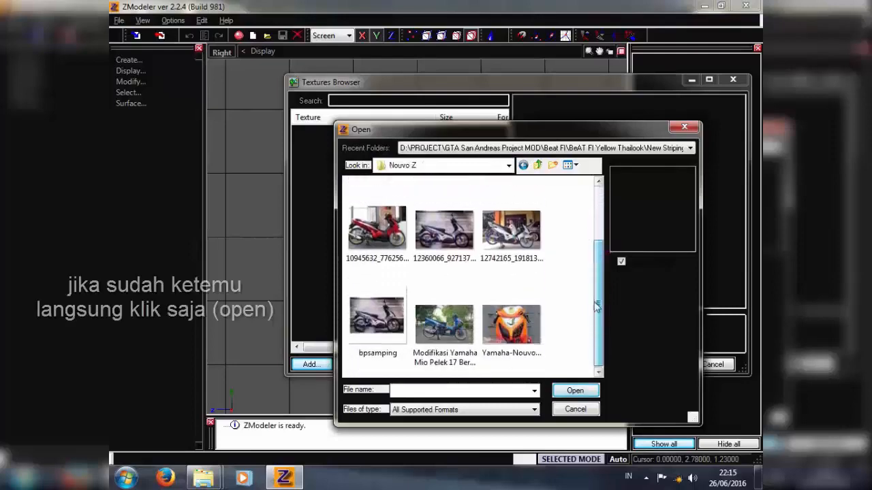
{"action": "double_click", "coordinate": [371, 324]}
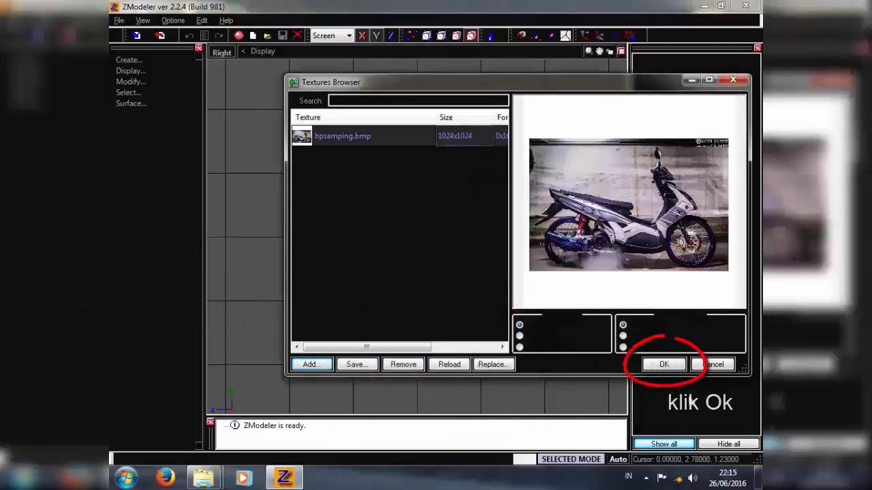
- Use bpsamping.bmp as the background image and let it affect views of the same type
{"action": "left_click", "coordinate": [664, 364]}
{"action": "left_click", "coordinate": [401, 246]}
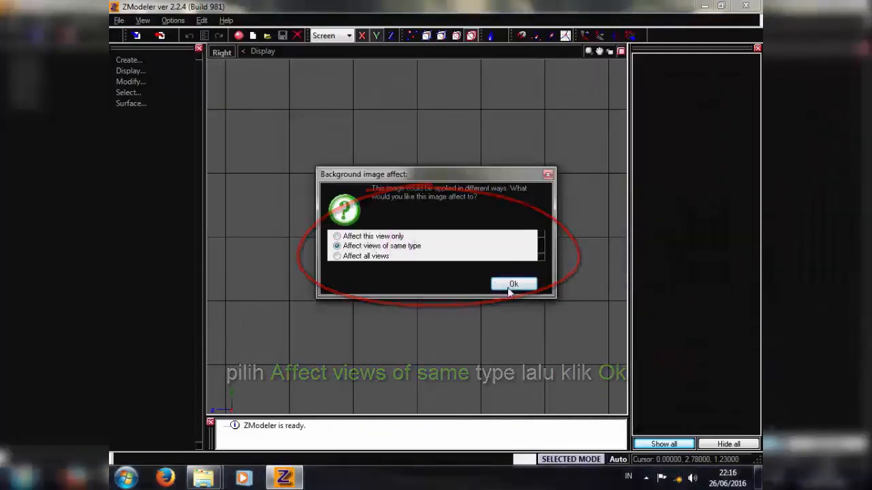
{"action": "left_click", "coordinate": [513, 284]}
- Edit the background image layout, shrinking the blueprint to under half its size and moving it over the grid origin
{"action": "left_click", "coordinate": [259, 53]}
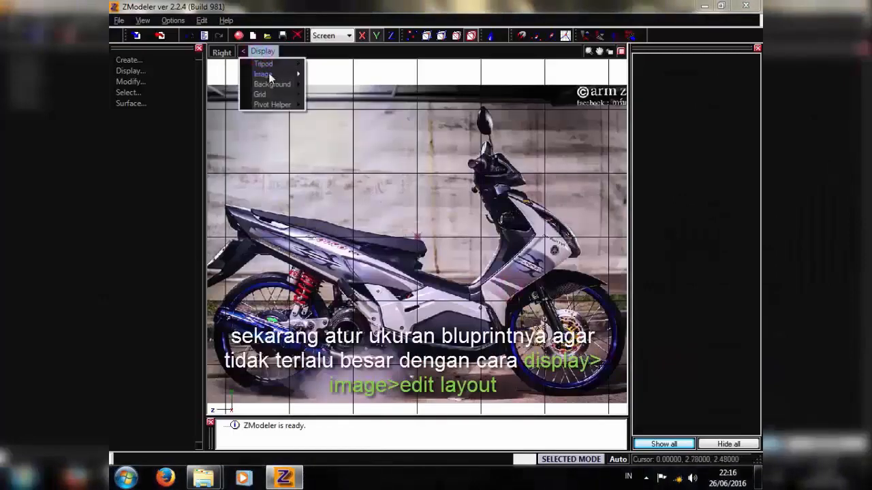
{"action": "mouse_move", "coordinate": [273, 82]}
{"action": "left_click", "coordinate": [340, 91]}
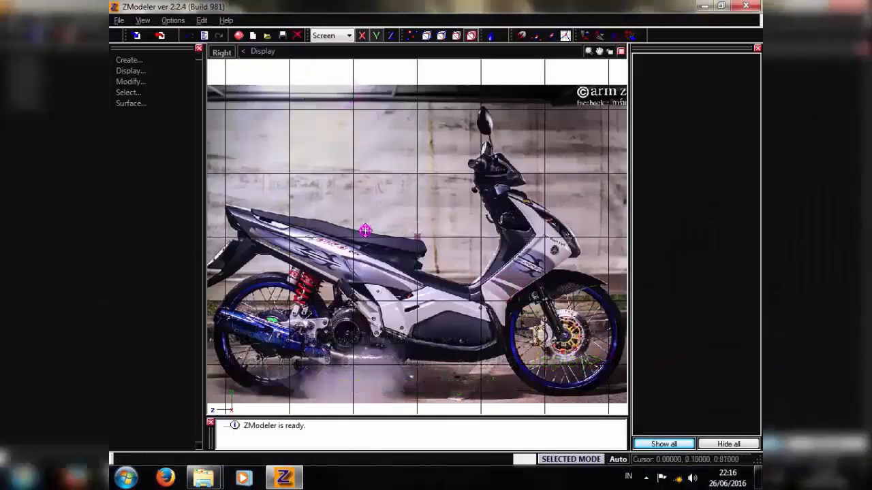
{"action": "scroll", "coordinate": [364, 230], "scroll_direction": "down", "scroll_amount": 5}
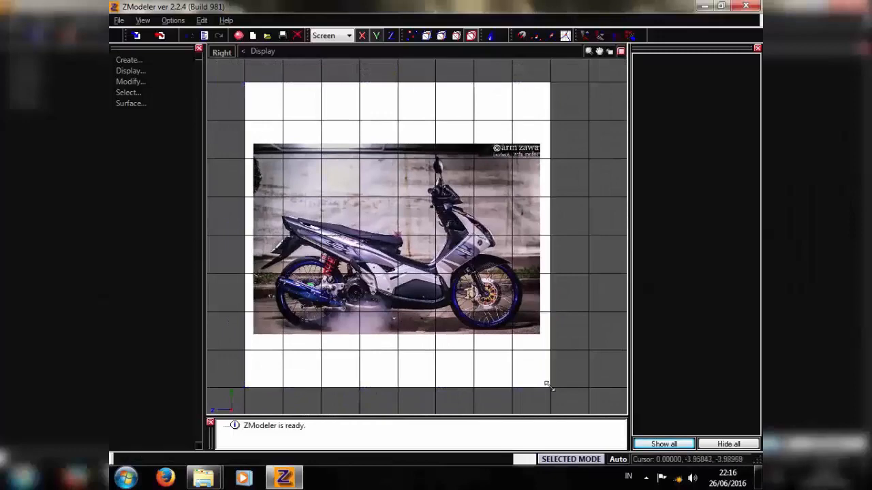
{"action": "left_click_drag", "start_coordinate": [550, 387], "coordinate": [382, 215]}
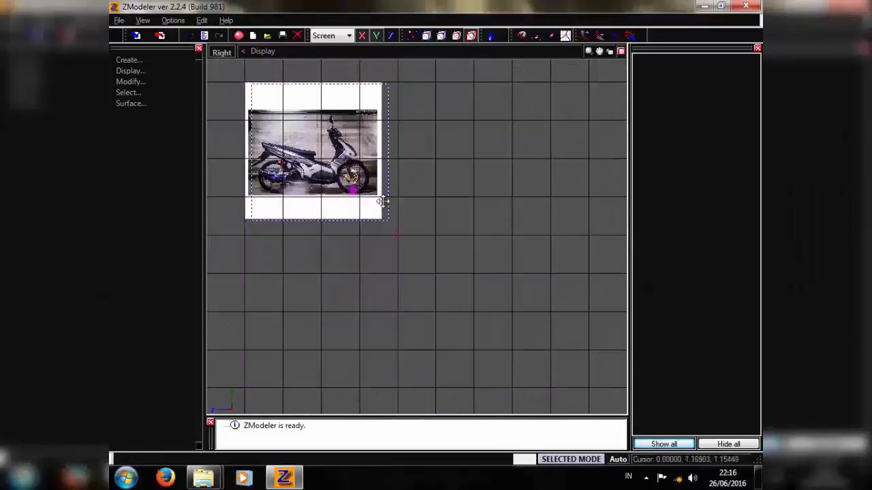
{"action": "left_click_drag", "start_coordinate": [345, 188], "coordinate": [433, 250]}
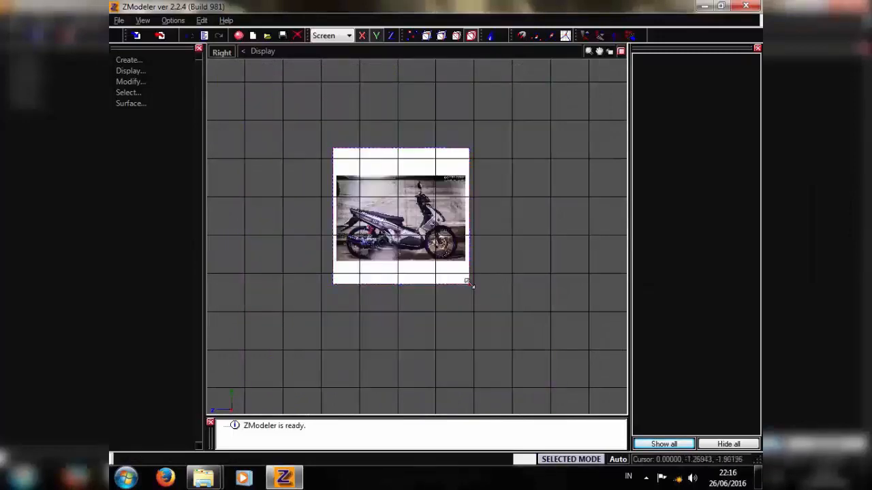
- Shrink the blueprint slightly more and reposition it so the motorcycle's body lies over the grid origin
{"action": "scroll", "coordinate": [468, 284], "scroll_direction": "up", "scroll_amount": 5}
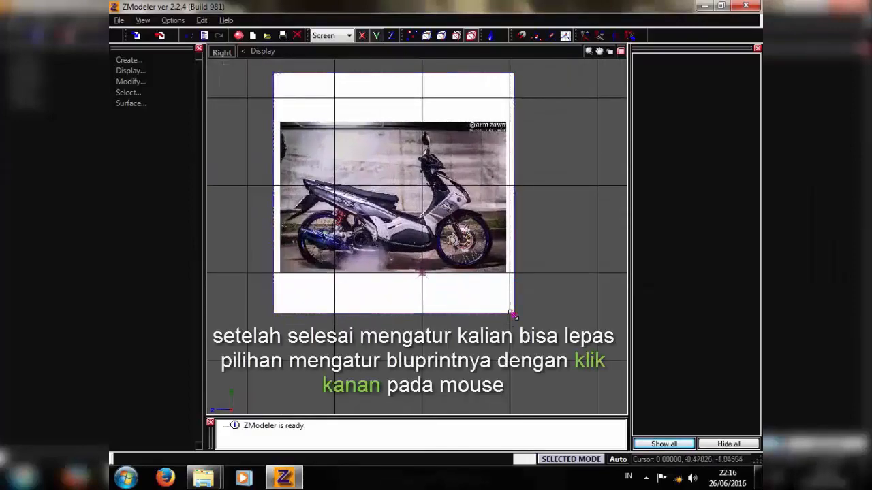
{"action": "left_click_drag", "start_coordinate": [514, 315], "coordinate": [473, 273]}
{"action": "left_click_drag", "start_coordinate": [402, 225], "coordinate": [442, 302]}
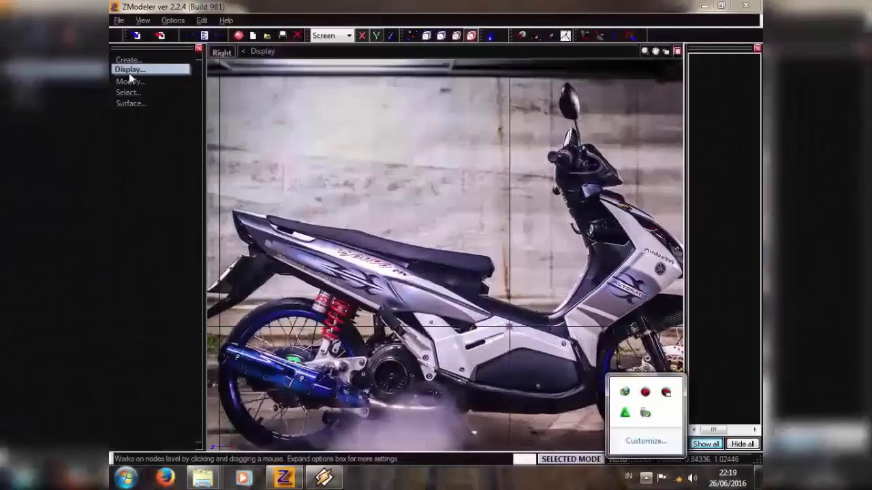
- Create a small surface grid in the empty area above the motorcycle's seat and switch to vertices level
{"action": "left_click", "coordinate": [130, 73]}
{"action": "left_click", "coordinate": [138, 63]}
{"action": "left_click", "coordinate": [140, 128]}
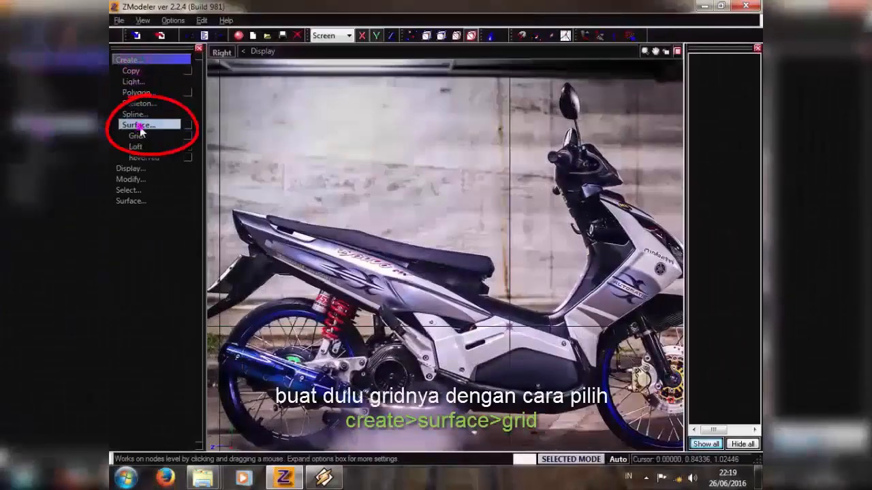
{"action": "left_click", "coordinate": [148, 136]}
{"action": "left_click_drag", "start_coordinate": [297, 127], "coordinate": [322, 147]}
{"action": "left_click", "coordinate": [425, 37]}
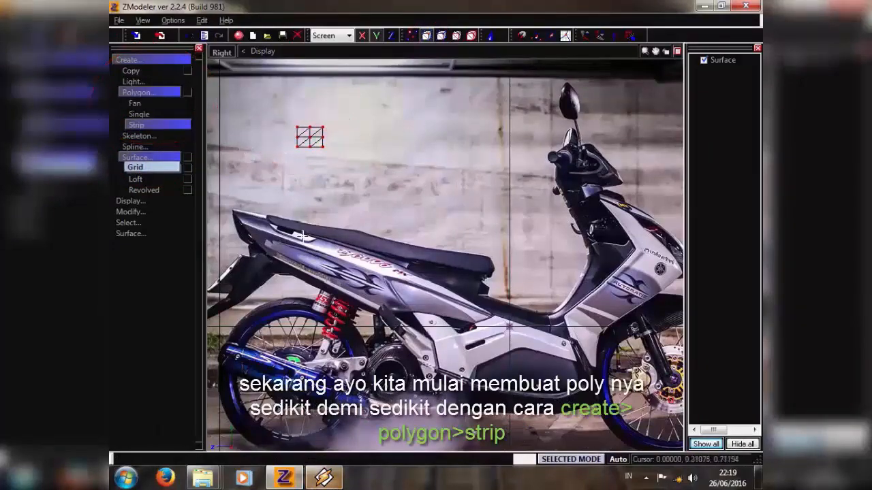
- Set polygon creation to Quads and trace a four-point strip polygon along the motorcycle's rear side body panel
{"action": "scroll", "coordinate": [266, 207], "scroll_direction": "up", "scroll_amount": 3}
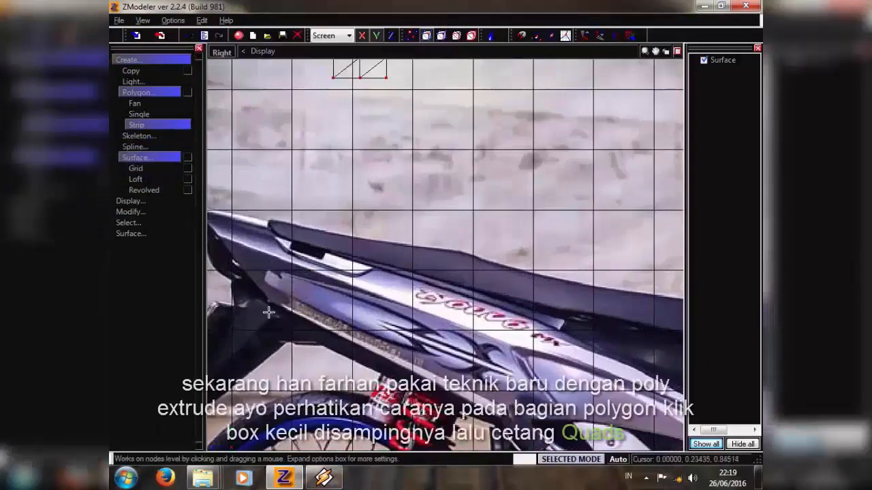
{"action": "scroll", "coordinate": [233, 245], "scroll_direction": "up", "scroll_amount": 2}
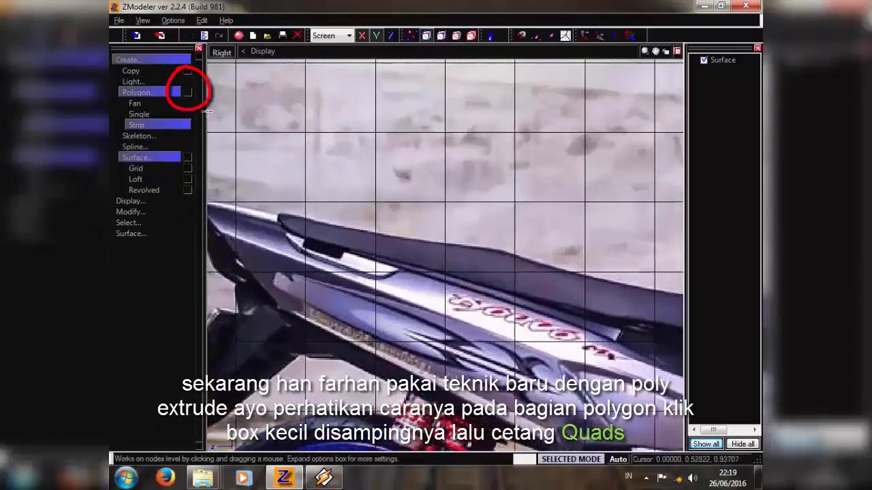
{"action": "left_click", "coordinate": [187, 92]}
{"action": "left_click", "coordinate": [162, 117]}
{"action": "left_click", "coordinate": [157, 92]}
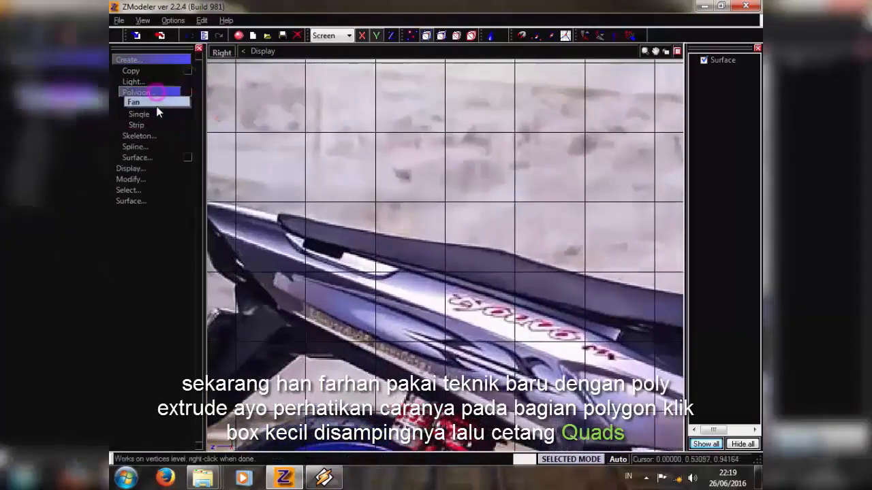
{"action": "left_click", "coordinate": [136, 124]}
{"action": "left_click", "coordinate": [226, 233]}
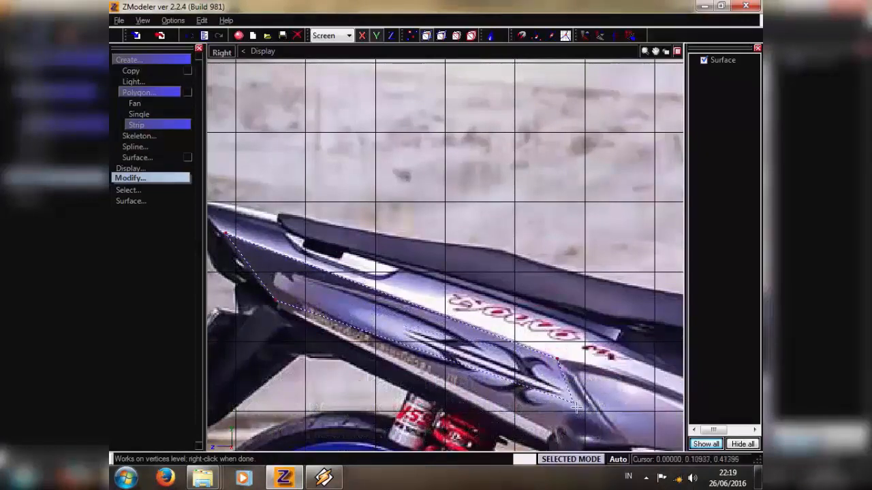
{"action": "scroll", "coordinate": [577, 407], "scroll_direction": "down", "scroll_amount": 2}
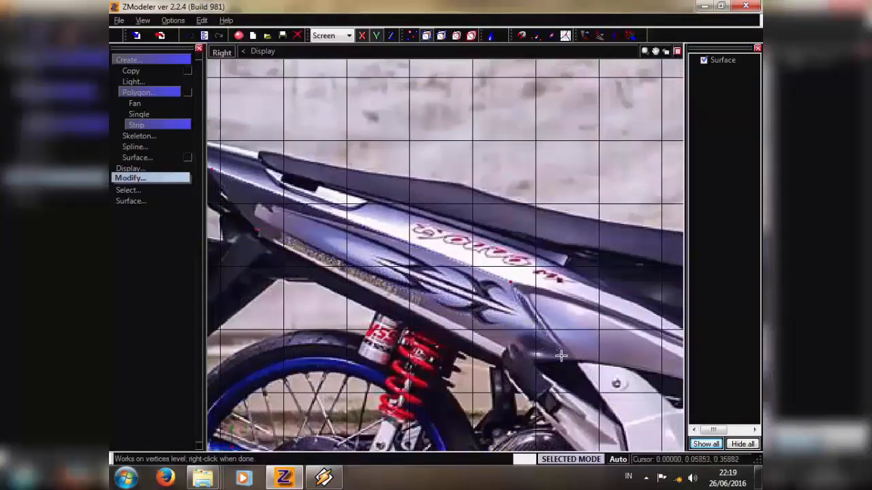
{"action": "middle_click_drag", "start_coordinate": [445, 329], "coordinate": [463, 331]}
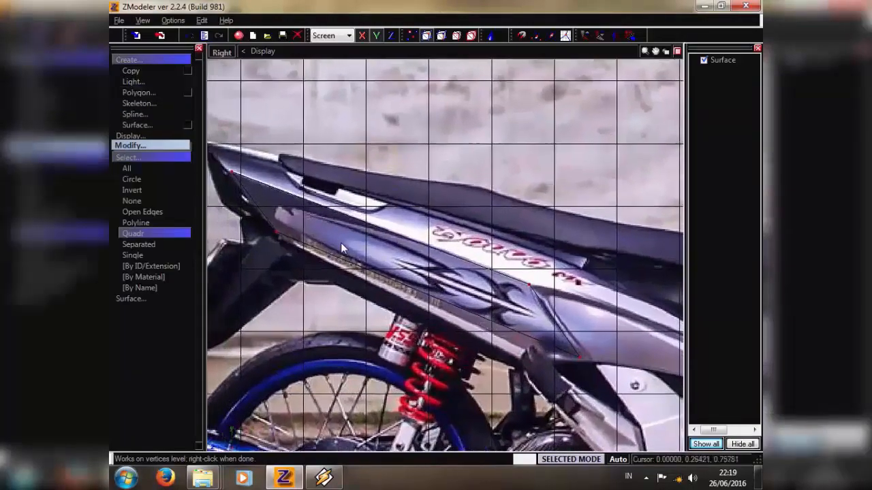
- Extrude the upper edge of the side panel polygon upward in two short steps with selected mode on, following the body's contour
{"action": "middle_click_drag", "start_coordinate": [340, 242], "coordinate": [362, 264]}
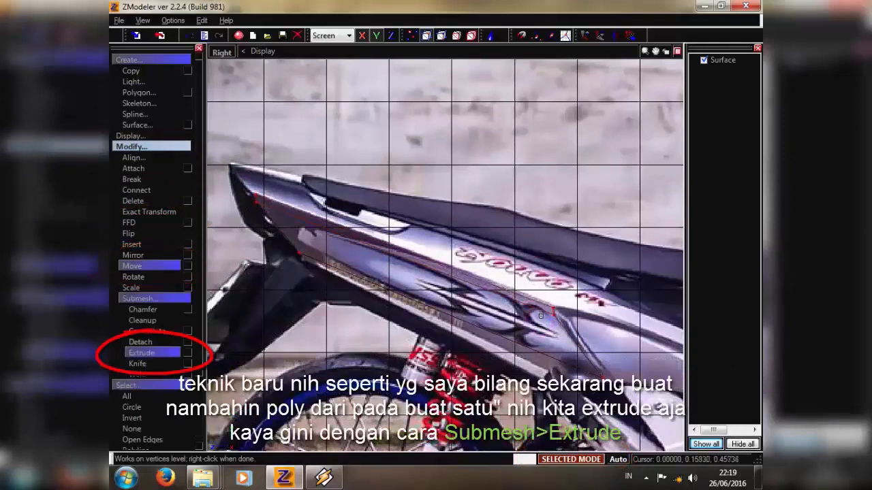
{"action": "left_click_drag", "start_coordinate": [541, 316], "coordinate": [542, 312]}
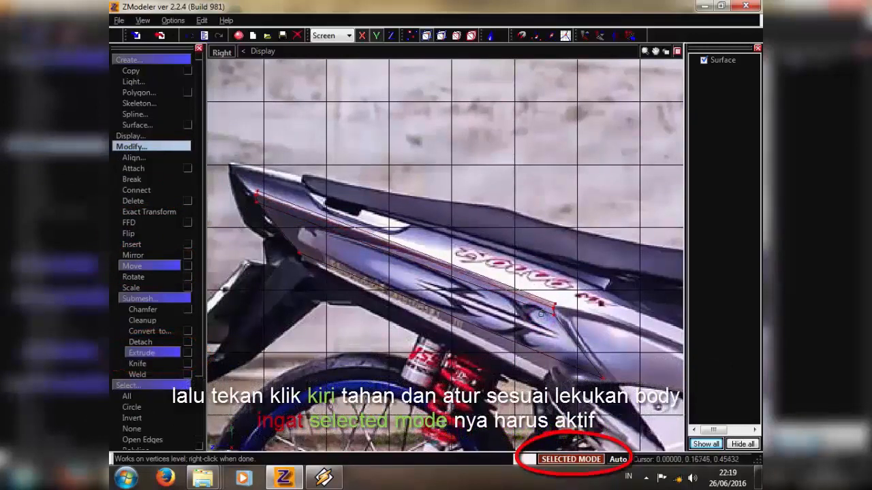
{"action": "middle_click_drag", "start_coordinate": [541, 314], "coordinate": [523, 333]}
{"action": "left_click_drag", "start_coordinate": [522, 333], "coordinate": [526, 330]}
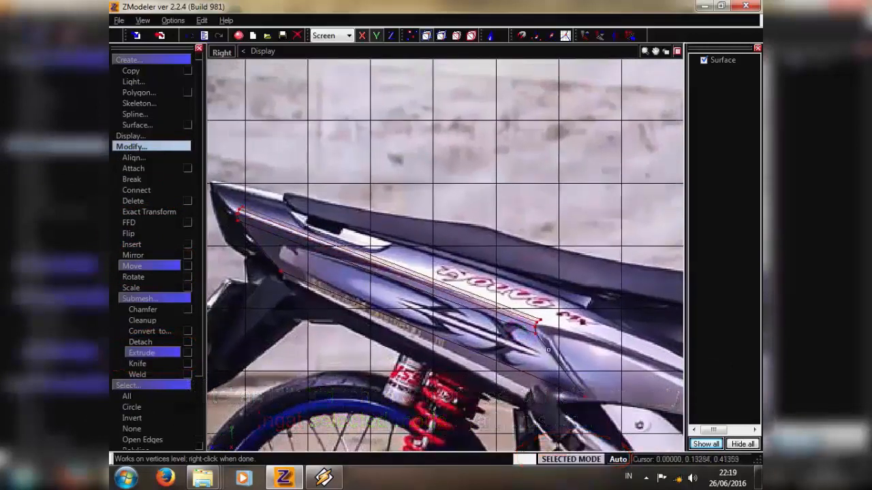
{"action": "scroll", "coordinate": [549, 350], "scroll_direction": "down", "scroll_amount": 3}
{"action": "scroll", "coordinate": [454, 289], "scroll_direction": "up", "scroll_amount": 4}
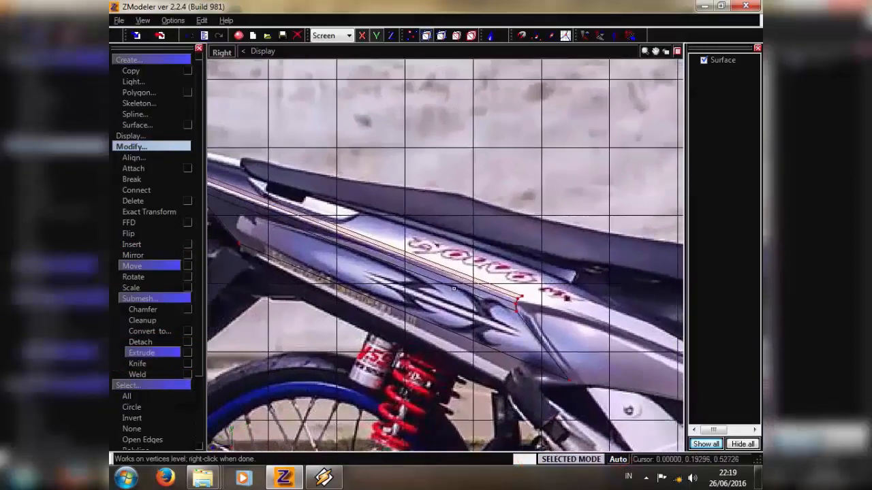
{"action": "middle_click_drag", "start_coordinate": [411, 260], "coordinate": [396, 265]}
{"action": "scroll", "coordinate": [397, 266], "scroll_direction": "up", "scroll_amount": 1}
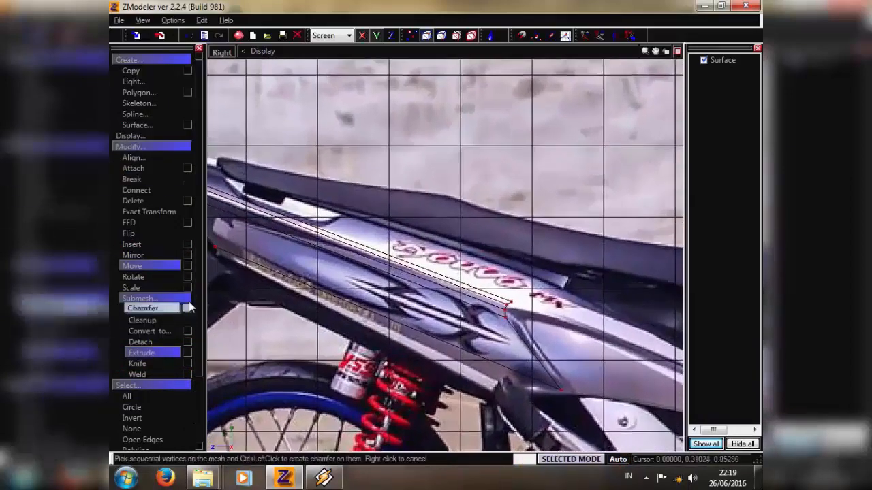
- Adjust the side panel's upper rear corner and extrude the upper edge upward across the white body area below the seat
{"action": "scroll", "coordinate": [511, 301], "scroll_direction": "down", "scroll_amount": 1}
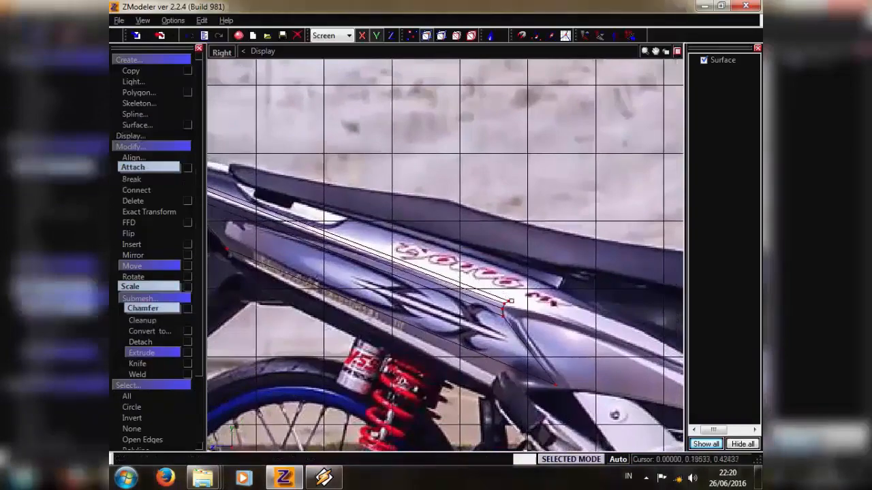
{"action": "middle_click_drag", "start_coordinate": [524, 308], "coordinate": [602, 333]}
{"action": "scroll", "coordinate": [602, 333], "scroll_direction": "down", "scroll_amount": 1}
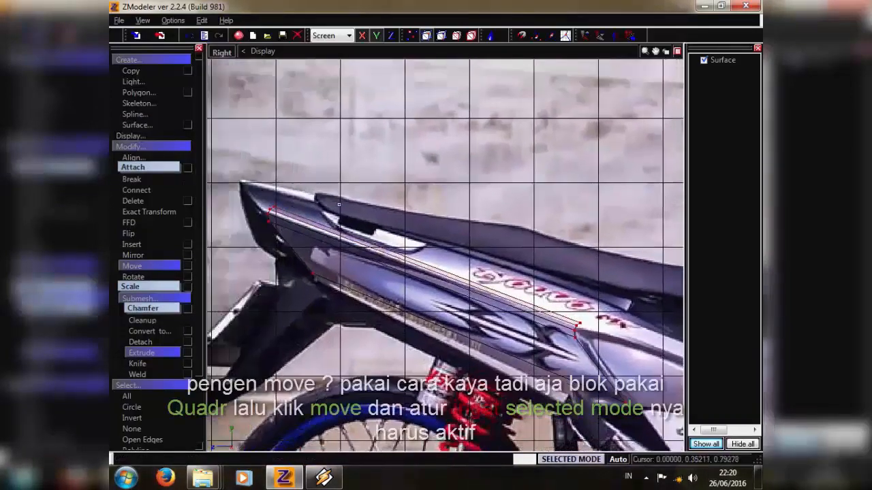
{"action": "left_click_drag", "start_coordinate": [283, 208], "coordinate": [287, 212]}
{"action": "middle_click_drag", "start_coordinate": [443, 263], "coordinate": [329, 260]}
{"action": "scroll", "coordinate": [330, 260], "scroll_direction": "down", "scroll_amount": 1}
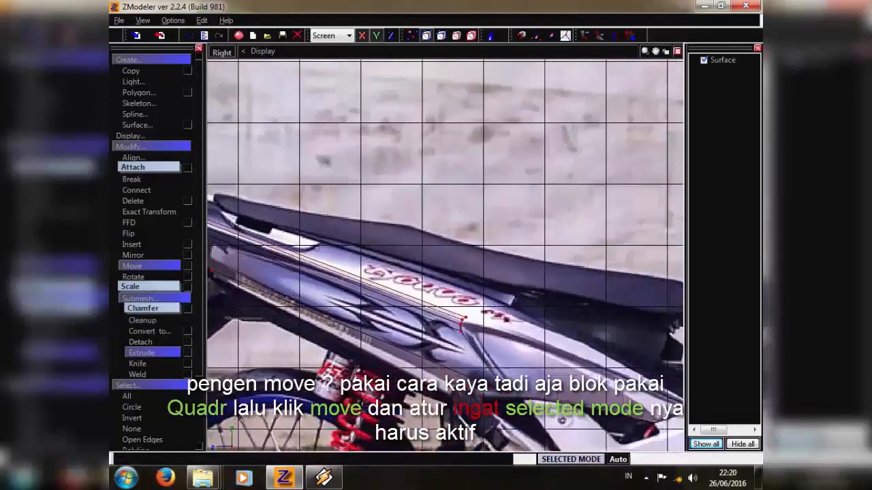
{"action": "key", "text": "space"}
{"action": "left_click_drag", "start_coordinate": [351, 291], "coordinate": [378, 281]}
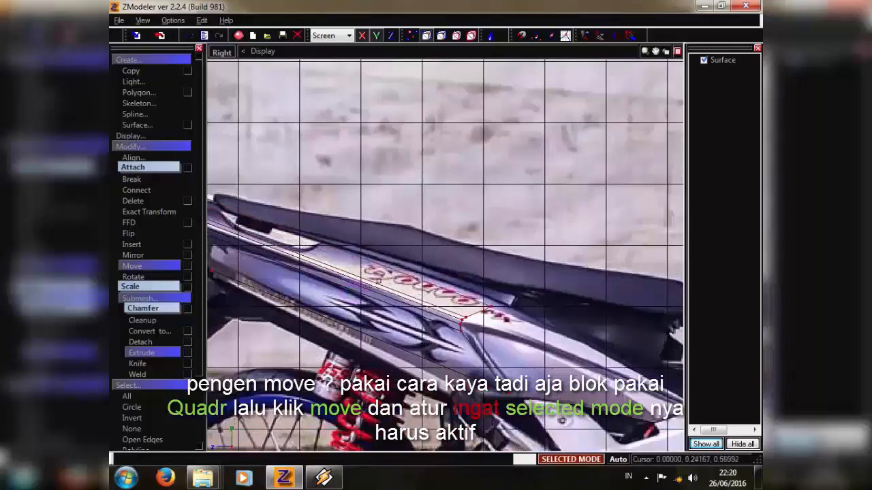
{"action": "key", "text": "space"}
- Move the extruded edge's rear vertex down onto the dark tail surface behind the seat
{"action": "scroll", "coordinate": [408, 293], "scroll_direction": "down", "scroll_amount": 2}
{"action": "middle_click_drag", "start_coordinate": [369, 294], "coordinate": [474, 298]}
{"action": "key", "text": "space"}
{"action": "scroll", "coordinate": [382, 228], "scroll_direction": "up", "scroll_amount": 3}
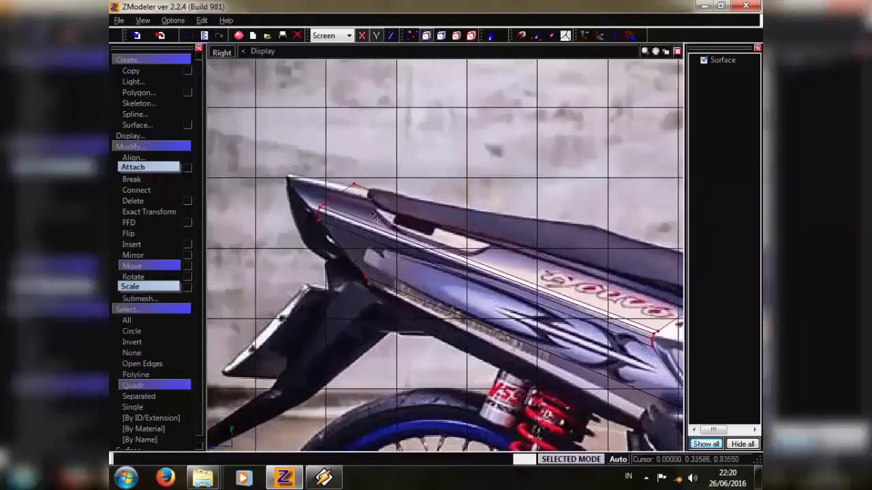
{"action": "left_click_drag", "start_coordinate": [351, 189], "coordinate": [353, 200]}
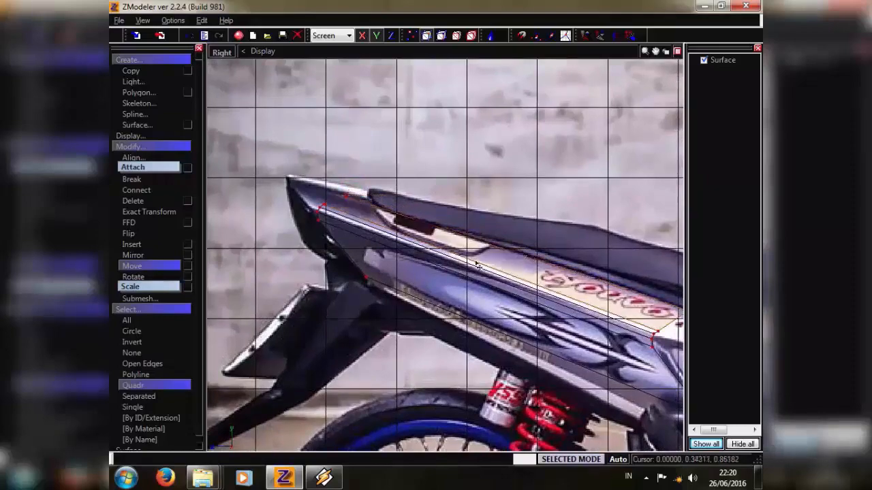
- Add a strip polygon from the panel's front upper edge forward along the white body cover beneath the seat
{"action": "scroll", "coordinate": [353, 201], "scroll_direction": "down", "scroll_amount": 1}
{"action": "middle_click_drag", "start_coordinate": [660, 347], "coordinate": [439, 342]}
{"action": "scroll", "coordinate": [479, 342], "scroll_direction": "up", "scroll_amount": 2}
{"action": "scroll", "coordinate": [436, 310], "scroll_direction": "up", "scroll_amount": 1}
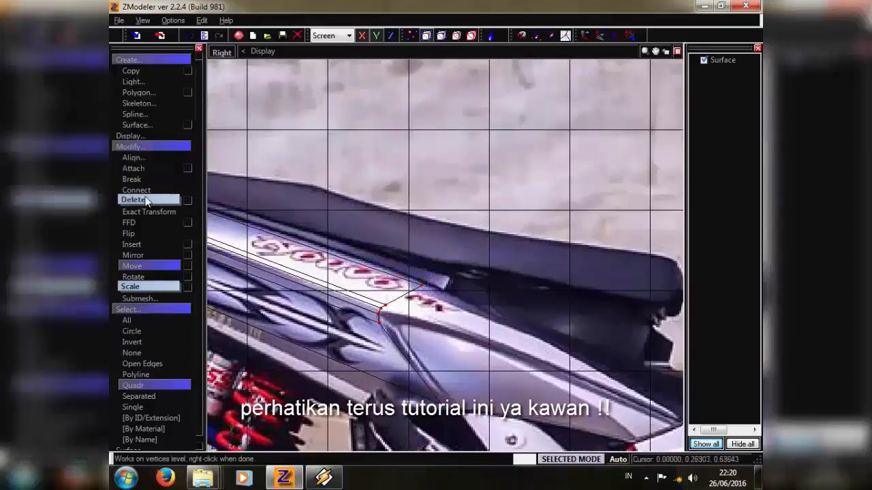
{"action": "left_click", "coordinate": [139, 92]}
{"action": "left_click", "coordinate": [172, 125]}
{"action": "left_click", "coordinate": [173, 126]}
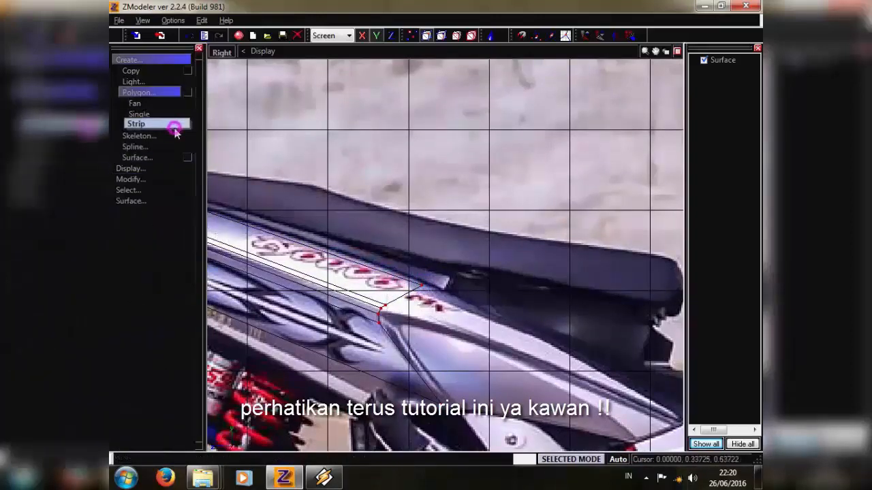
{"action": "left_click", "coordinate": [383, 303]}
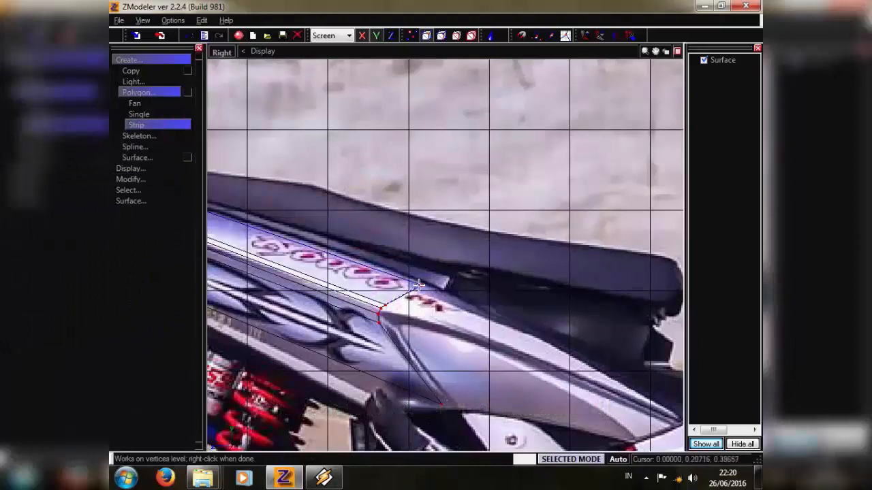
{"action": "left_click", "coordinate": [420, 285]}
{"action": "middle_click_drag", "start_coordinate": [486, 349], "coordinate": [313, 344]}
{"action": "scroll", "coordinate": [436, 361], "scroll_direction": "down", "scroll_amount": 1}
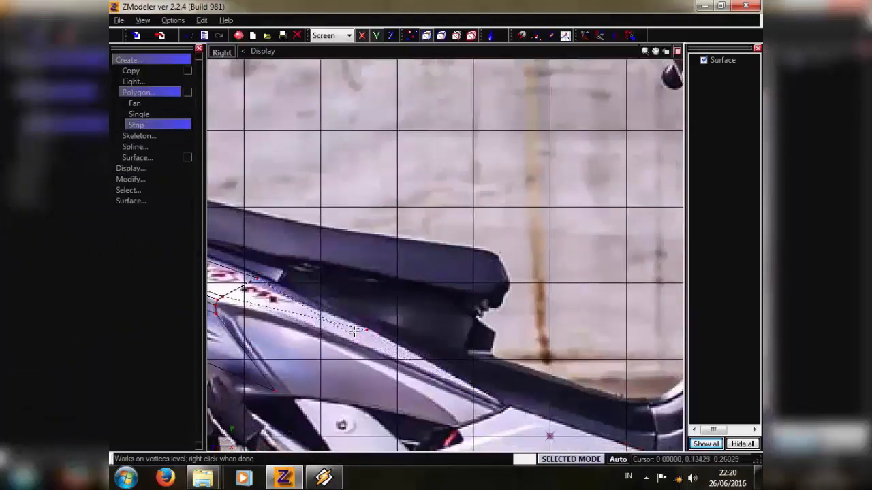
{"action": "key", "text": "ctrl+z"}
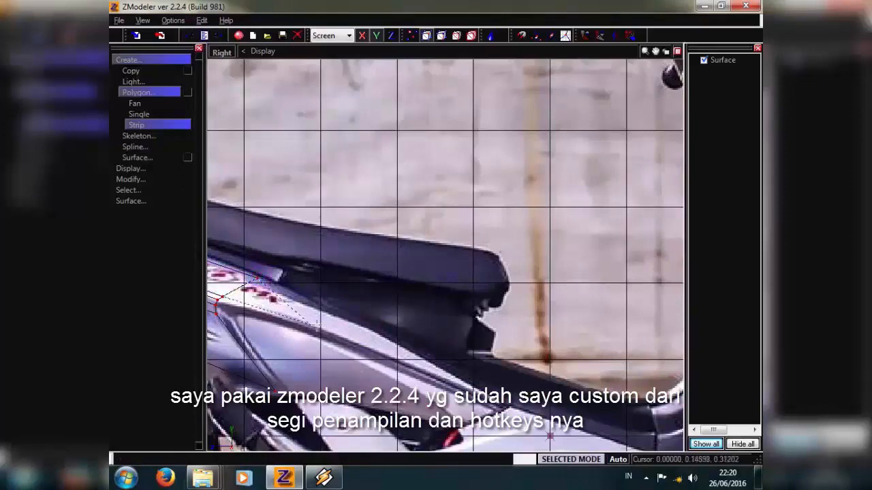
{"action": "left_click", "coordinate": [346, 334]}
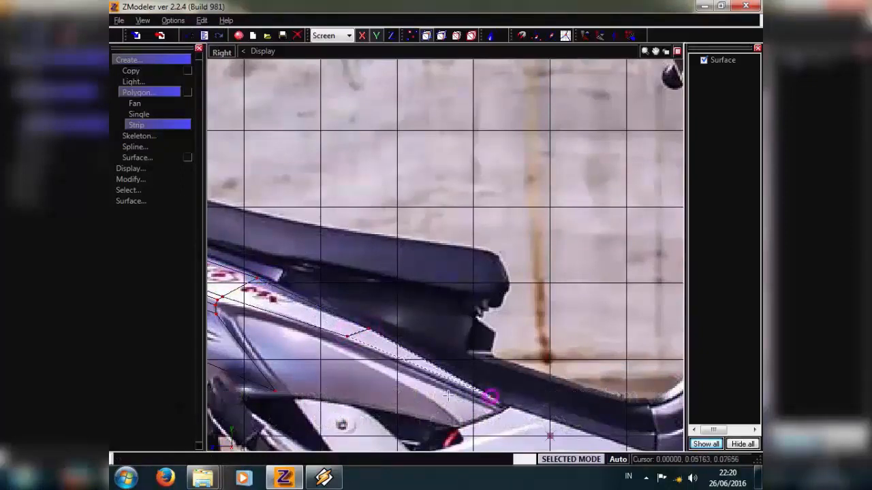
- Add a strip polygon along the side panel's lower border, from its rear bottom corner to its front bottom corner
{"action": "middle_click_drag", "start_coordinate": [411, 395], "coordinate": [502, 399]}
{"action": "scroll", "coordinate": [399, 378], "scroll_direction": "down", "scroll_amount": 1}
{"action": "scroll", "coordinate": [311, 385], "scroll_direction": "down", "scroll_amount": 1}
{"action": "middle_click_drag", "start_coordinate": [311, 385], "coordinate": [457, 416]}
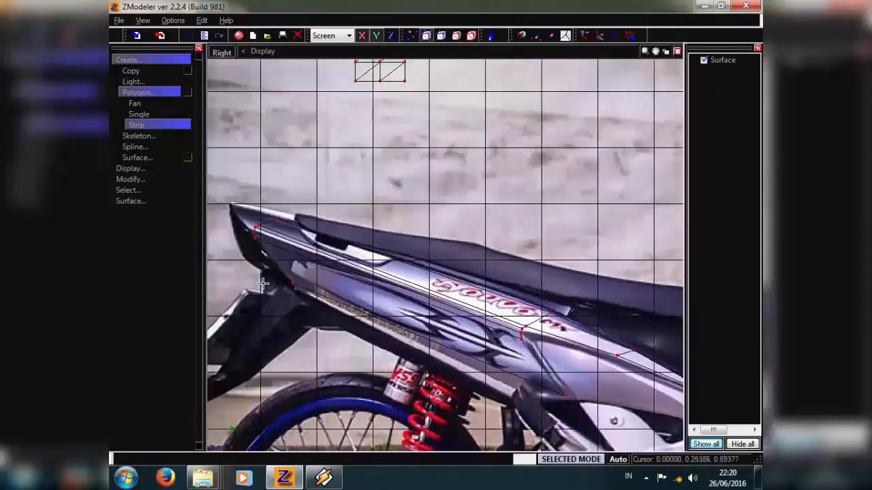
{"action": "scroll", "coordinate": [262, 283], "scroll_direction": "up", "scroll_amount": 1}
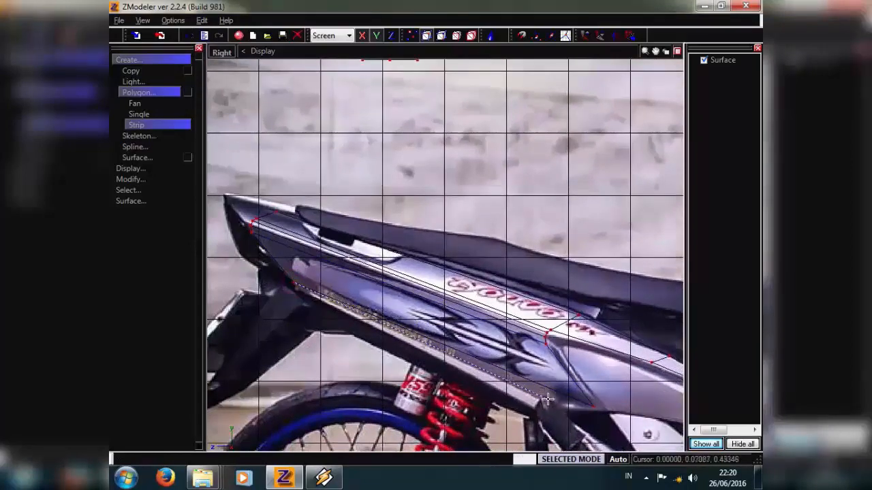
{"action": "left_click", "coordinate": [582, 402]}
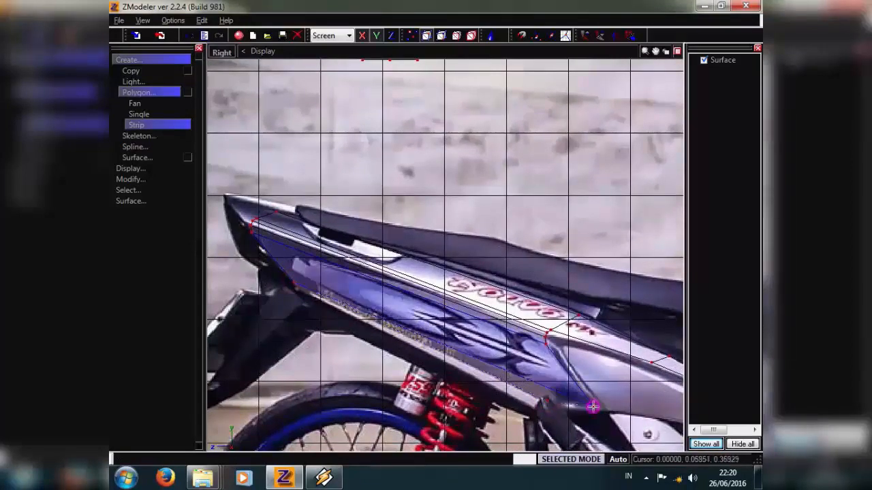
- Move the vertices at the front upper corner of the side panel to follow the bend in the body
{"action": "scroll", "coordinate": [579, 381], "scroll_direction": "up", "scroll_amount": 4}
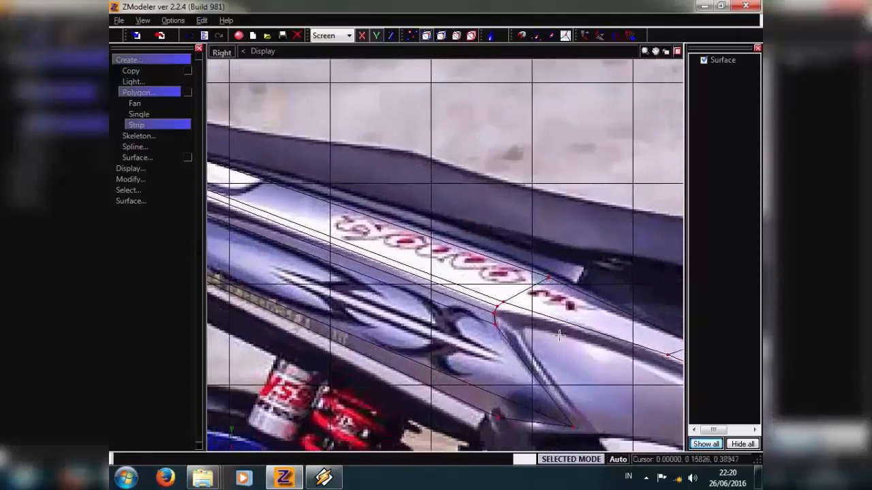
{"action": "key", "text": "m"}
{"action": "scroll", "coordinate": [559, 334], "scroll_direction": "up", "scroll_amount": 1}
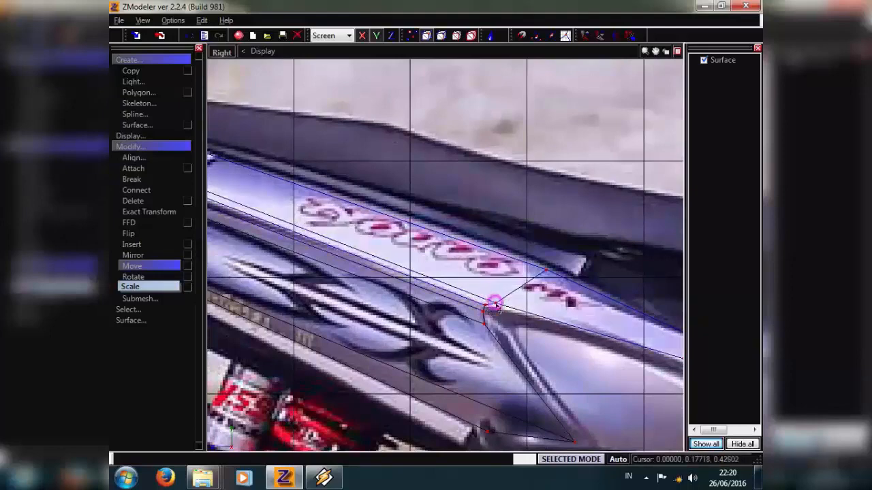
{"action": "scroll", "coordinate": [505, 317], "scroll_direction": "down", "scroll_amount": 1}
{"action": "scroll", "coordinate": [505, 317], "scroll_direction": "up", "scroll_amount": 2}
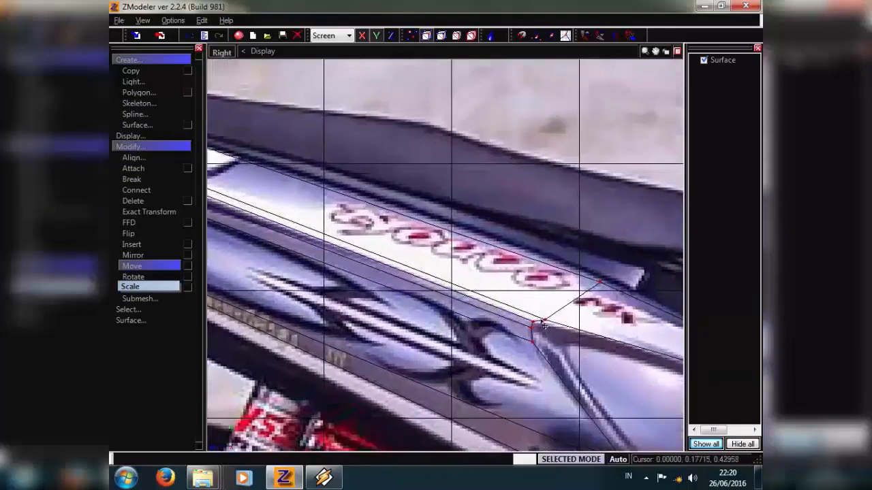
{"action": "scroll", "coordinate": [557, 333], "scroll_direction": "up", "scroll_amount": 1}
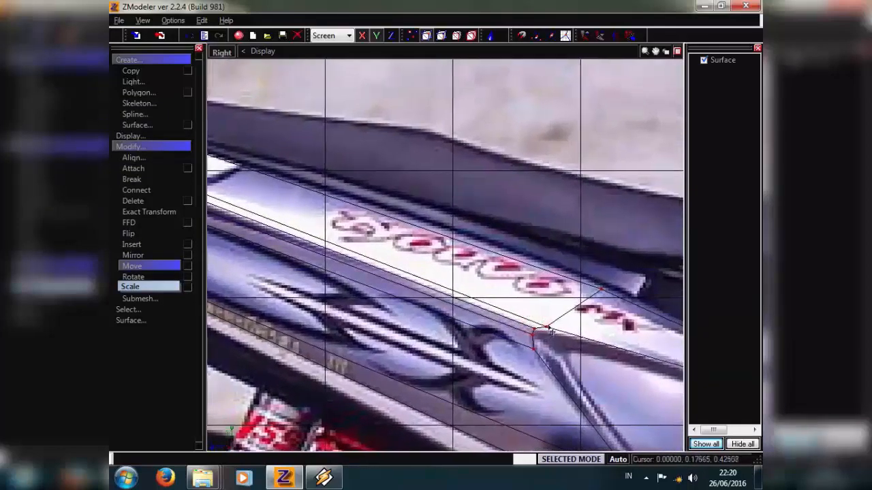
{"action": "scroll", "coordinate": [538, 315], "scroll_direction": "down", "scroll_amount": 1}
{"action": "key", "text": "q"}
{"action": "left_click_drag", "start_coordinate": [551, 332], "coordinate": [553, 334]}
- Adjust the vertices at the panel's upper rear corner to follow the tail's contour
{"action": "middle_click_drag", "start_coordinate": [235, 252], "coordinate": [510, 361]}
{"action": "middle_click_drag", "start_coordinate": [238, 213], "coordinate": [259, 224]}
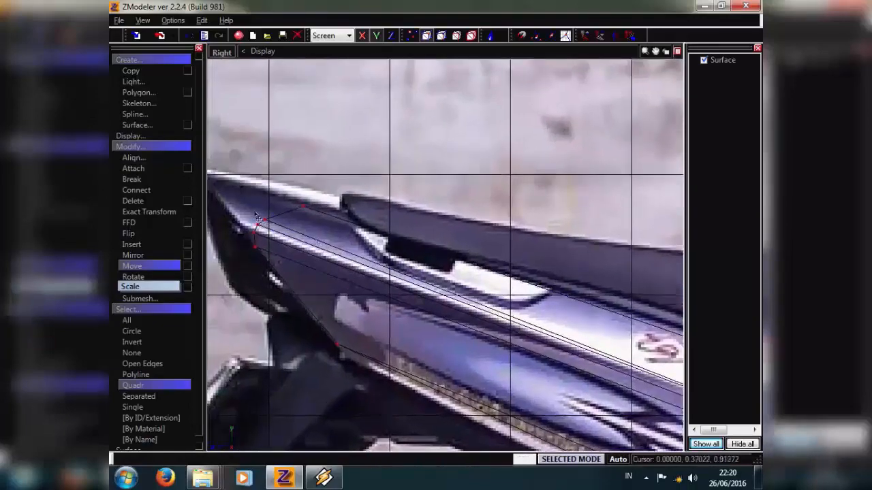
{"action": "left_click_drag", "start_coordinate": [256, 200], "coordinate": [270, 206]}
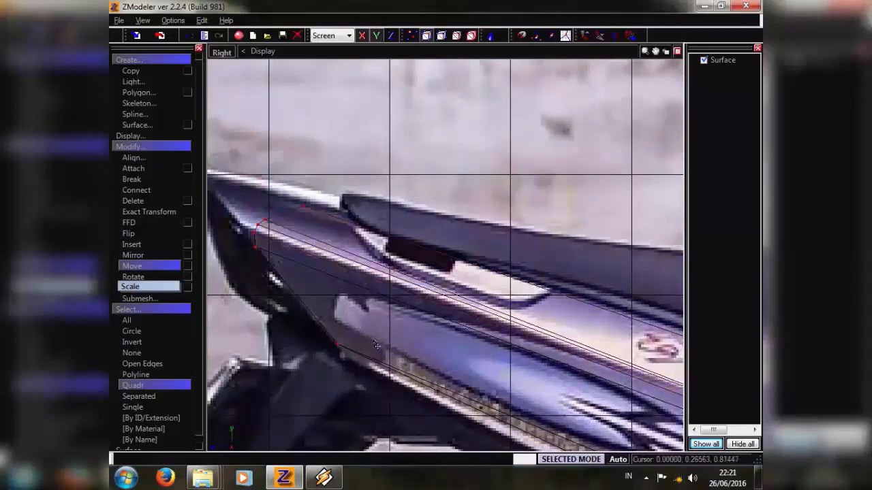
- Shift the panel's selected rear vertices forward together, so the rear edge starts at the front end of the seat-side gap
{"action": "middle_click_drag", "start_coordinate": [406, 397], "coordinate": [372, 336]}
{"action": "scroll", "coordinate": [371, 336], "scroll_direction": "down", "scroll_amount": 4}
{"action": "key", "text": "space"}
{"action": "middle_click_drag", "start_coordinate": [550, 314], "coordinate": [489, 299]}
{"action": "left_click_drag", "start_coordinate": [546, 327], "coordinate": [635, 351]}
{"action": "scroll", "coordinate": [633, 351], "scroll_direction": "up", "scroll_amount": 2}
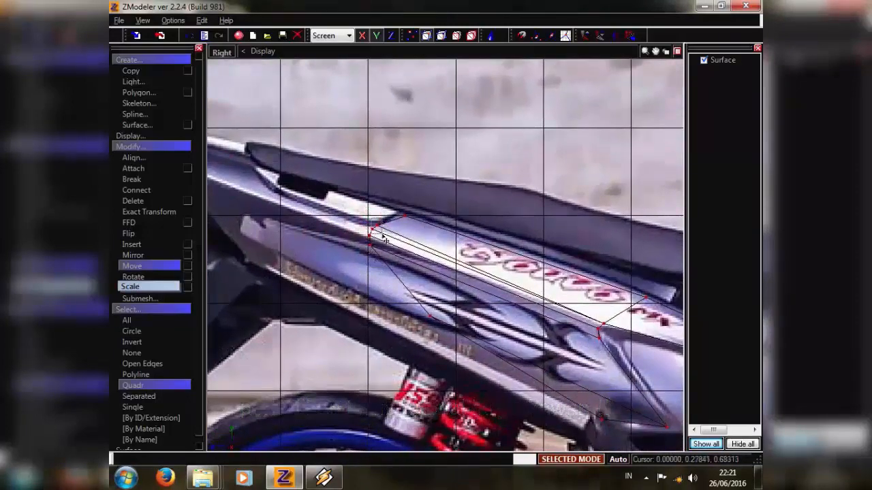
- Move the rear edge's individual vertices to match the body's crease lines and the panel's lower border
{"action": "left_click", "coordinate": [399, 302]}
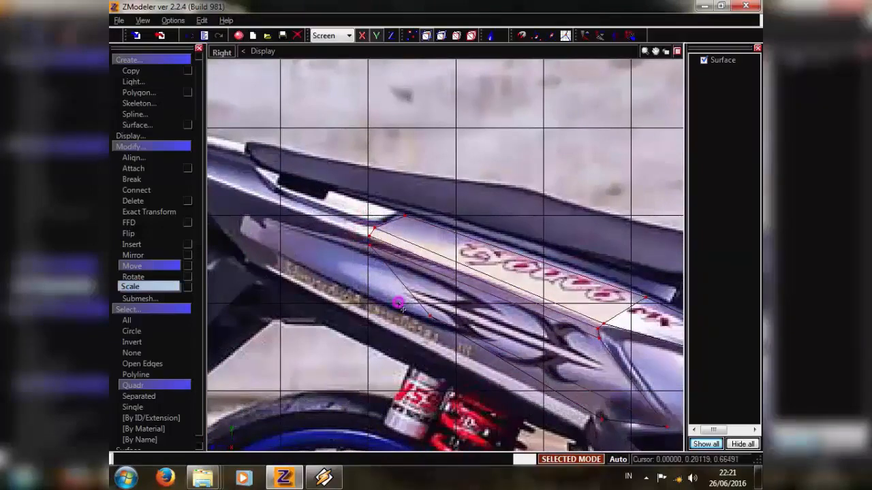
{"action": "left_click_drag", "start_coordinate": [400, 308], "coordinate": [399, 311]}
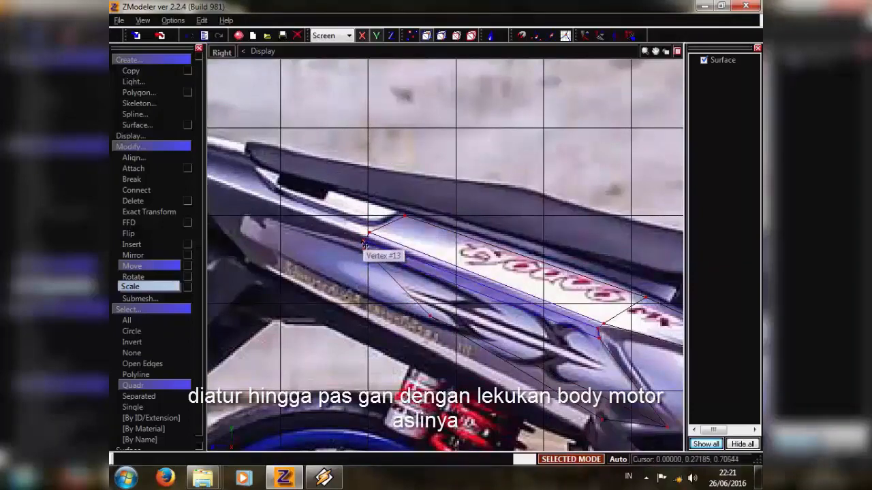
{"action": "left_click_drag", "start_coordinate": [365, 246], "coordinate": [373, 262]}
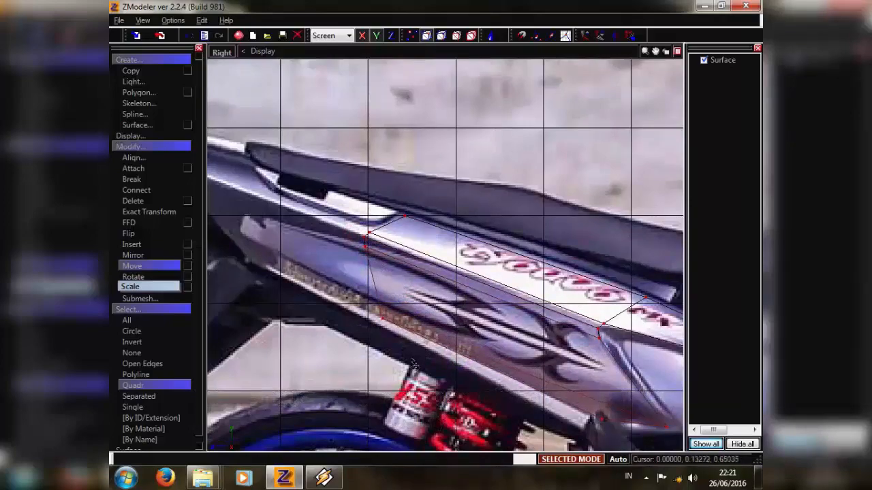
- Add a strip polygon extending the panel's narrow upper crease band rearward to the back end of the seat-side gap
{"action": "scroll", "coordinate": [413, 366], "scroll_direction": "down", "scroll_amount": 2}
{"action": "scroll", "coordinate": [433, 263], "scroll_direction": "up", "scroll_amount": 5}
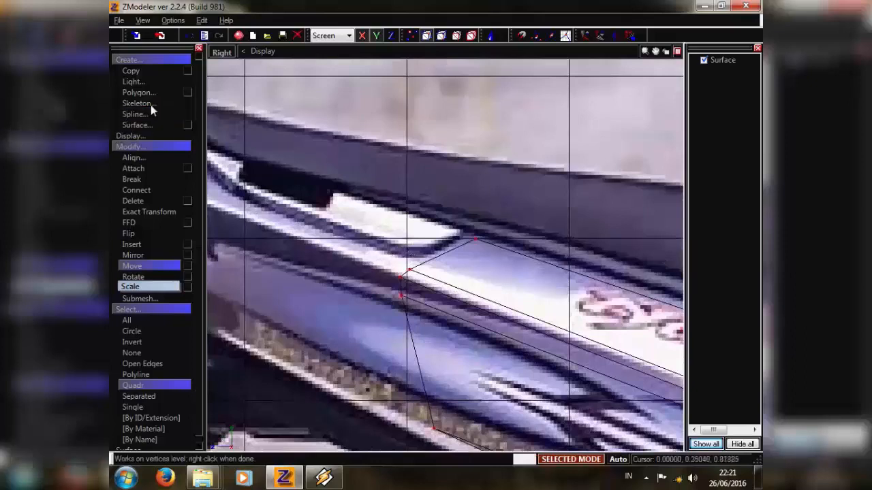
{"action": "left_click", "coordinate": [139, 92]}
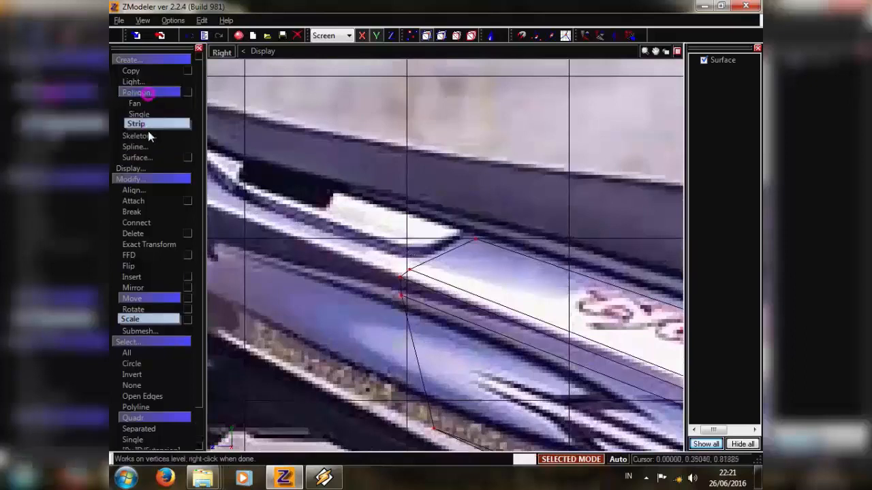
{"action": "left_click", "coordinate": [137, 124]}
{"action": "left_click", "coordinate": [410, 269]}
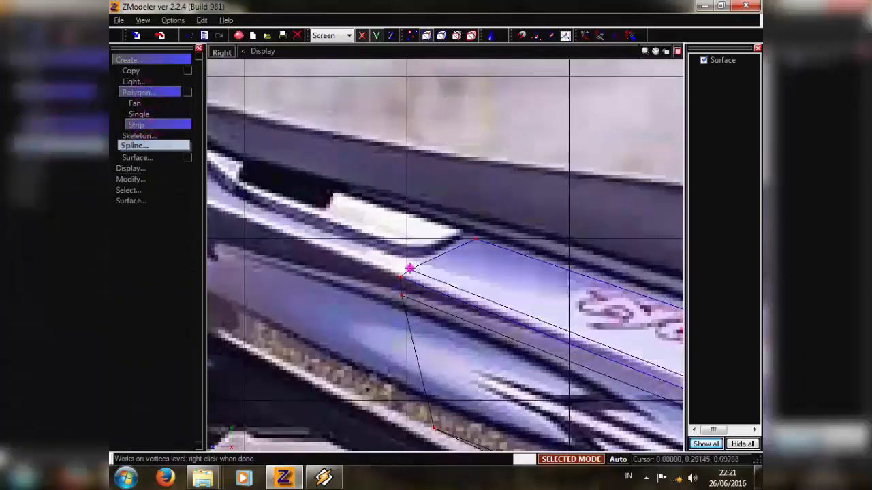
{"action": "middle_click_drag", "start_coordinate": [409, 269], "coordinate": [539, 317]}
{"action": "left_click", "coordinate": [354, 243]}
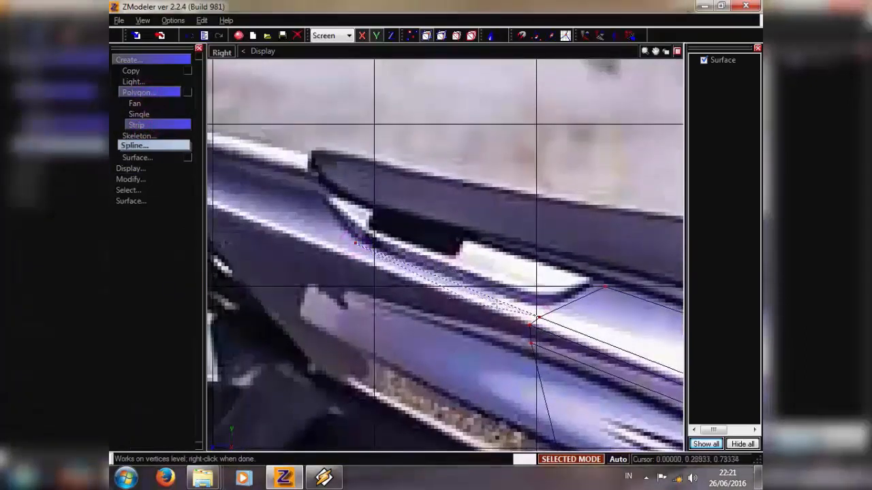
{"action": "left_click", "coordinate": [347, 252]}
- Try to trace a tail polygon from the crease band's rear end past the seat's back corner to the tail tip
{"action": "middle_click_drag", "start_coordinate": [356, 241], "coordinate": [423, 310]}
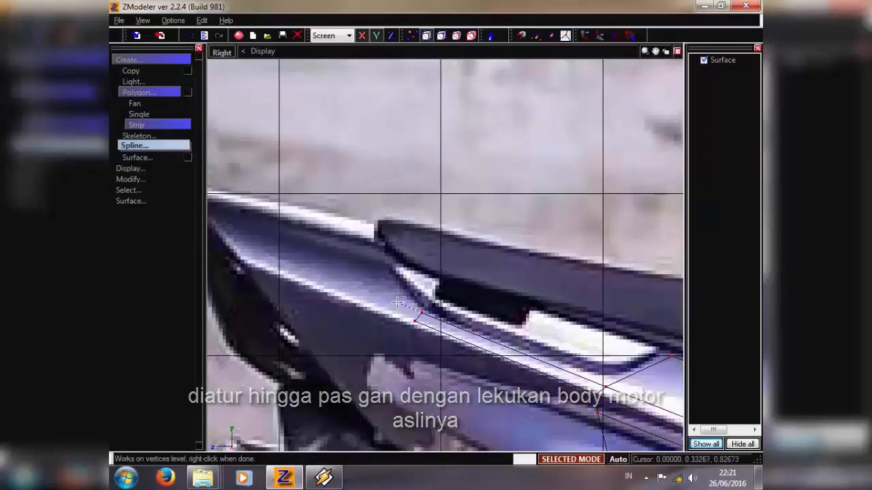
{"action": "left_click", "coordinate": [398, 303]}
{"action": "left_click", "coordinate": [420, 314]}
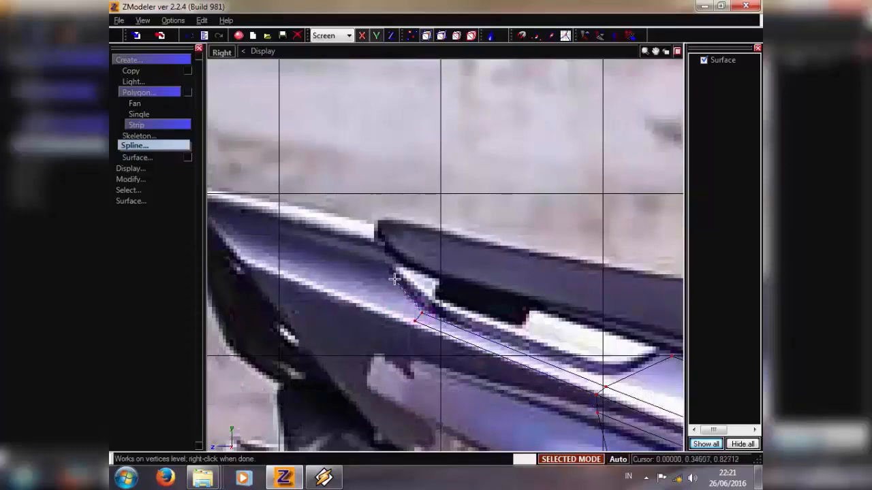
{"action": "left_click", "coordinate": [381, 260]}
{"action": "middle_click_drag", "start_coordinate": [436, 314], "coordinate": [482, 348]}
{"action": "left_click", "coordinate": [262, 250]}
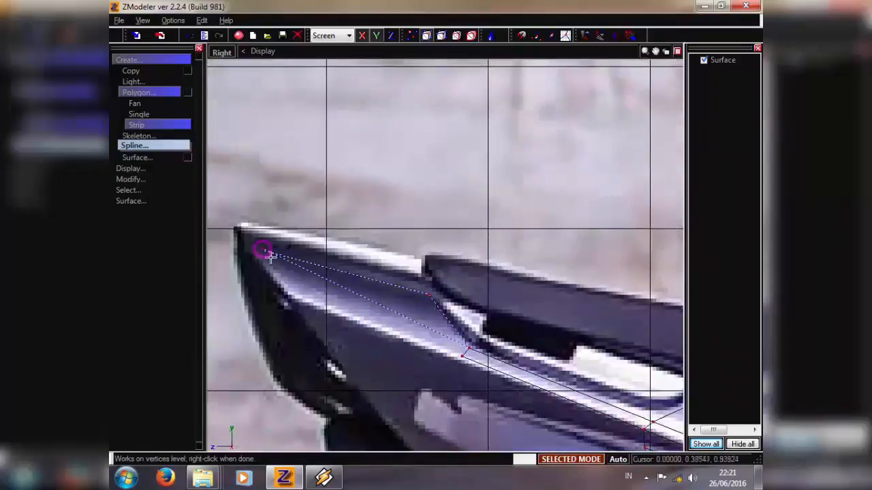
{"action": "right_click", "coordinate": [257, 246]}
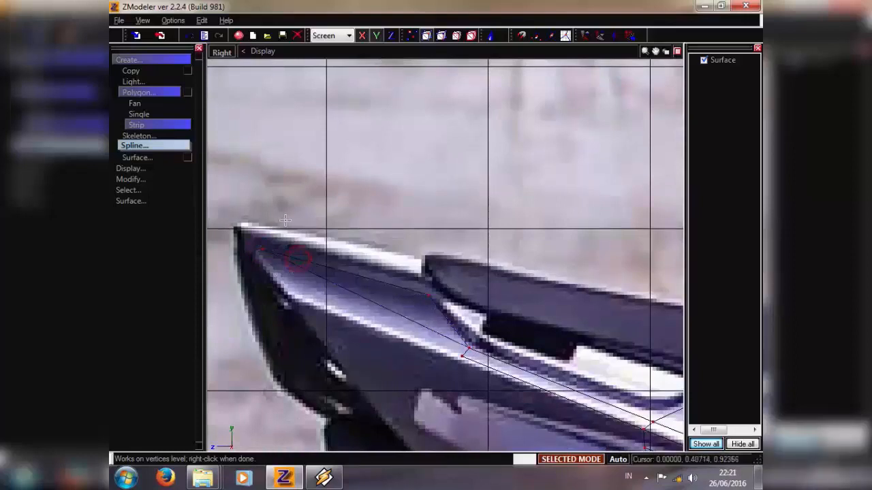
{"action": "left_click", "coordinate": [185, 36]}
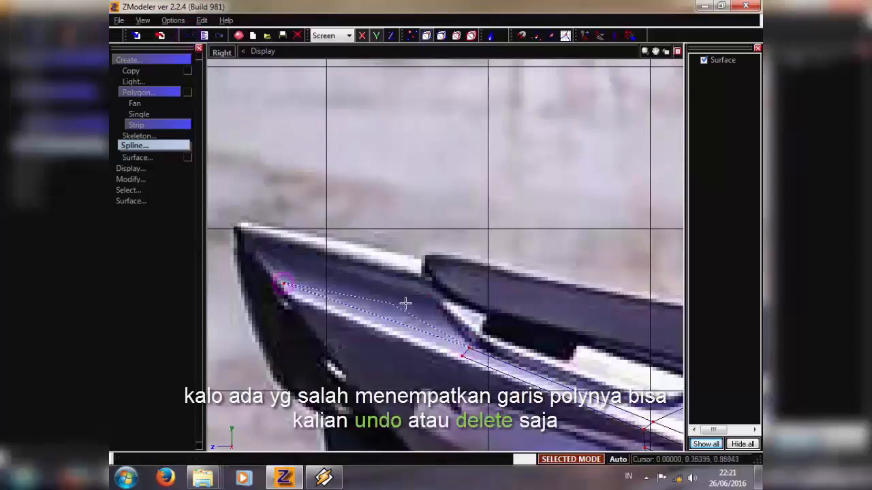
- Complete a four-point strip polygon over the tail's upper surface, ending near the tail tip
{"action": "left_click", "coordinate": [262, 244]}
{"action": "right_click", "coordinate": [263, 245]}
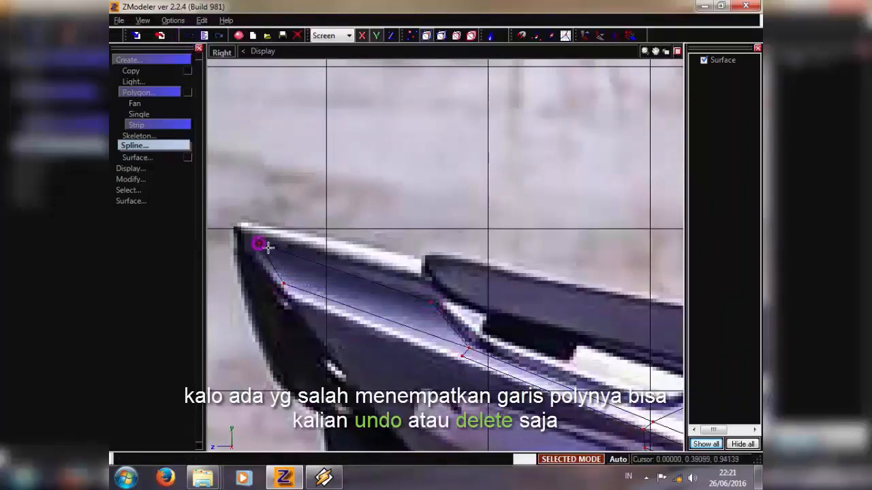
- Add a narrow strip polygon along the tail's bright crease, from the back end of the seat-side gap to near the tail tip
{"action": "middle_click_drag", "start_coordinate": [407, 343], "coordinate": [396, 298]}
{"action": "scroll", "coordinate": [402, 298], "scroll_direction": "down", "scroll_amount": 1}
{"action": "left_click", "coordinate": [456, 298]}
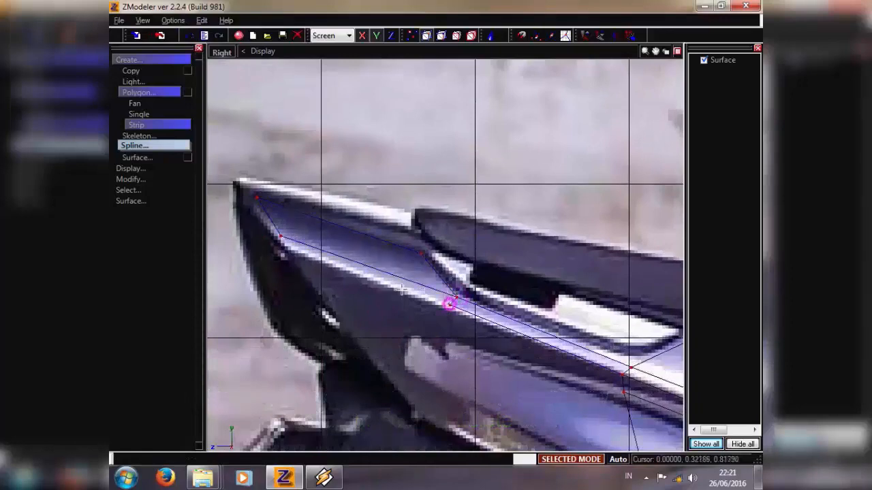
{"action": "left_click", "coordinate": [451, 305]}
{"action": "left_click", "coordinate": [281, 236]}
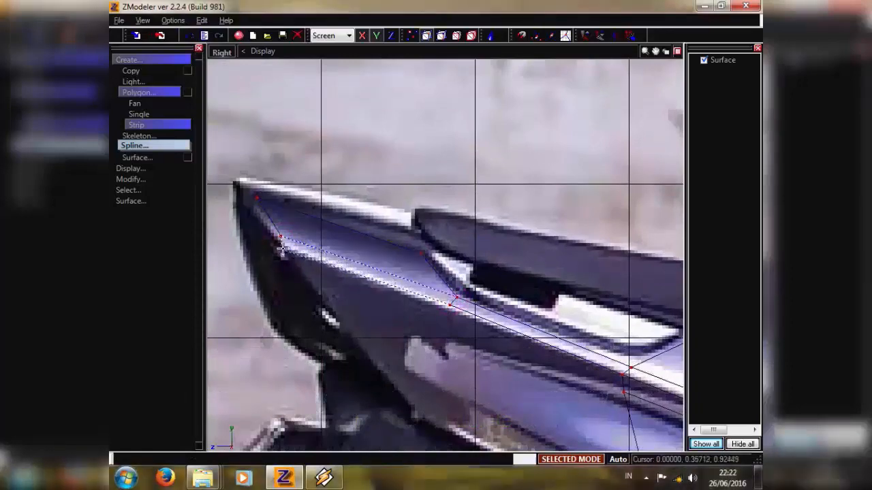
{"action": "left_click", "coordinate": [285, 247]}
{"action": "right_click", "coordinate": [334, 282]}
- Add two thin strip polygons directly beneath the crease band, one alongside the seat-side gap and one running back to the tail
{"action": "middle_click_drag", "start_coordinate": [545, 348], "coordinate": [500, 294]}
{"action": "scroll", "coordinate": [500, 295], "scroll_direction": "down", "scroll_amount": 1}
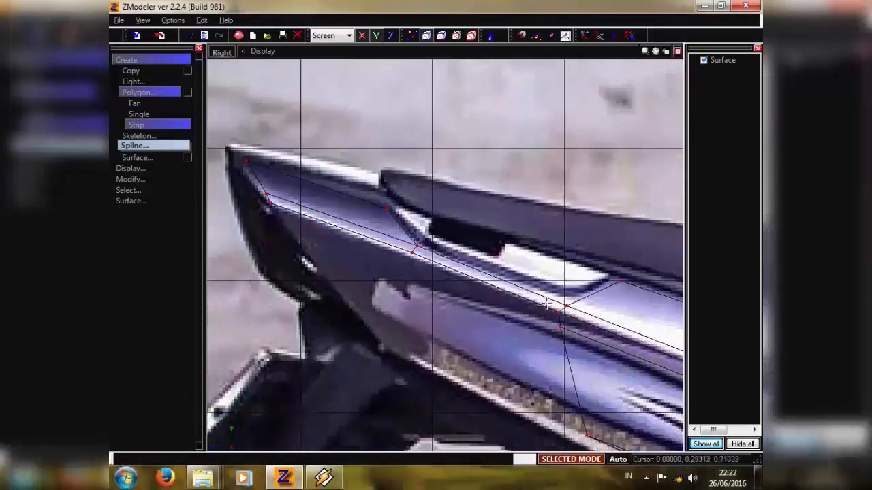
{"action": "left_click", "coordinate": [559, 322]}
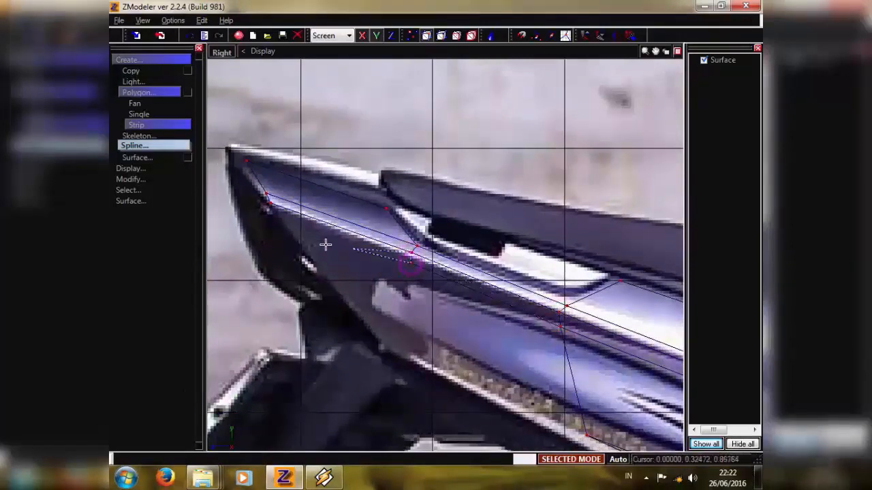
{"action": "left_click", "coordinate": [271, 203]}
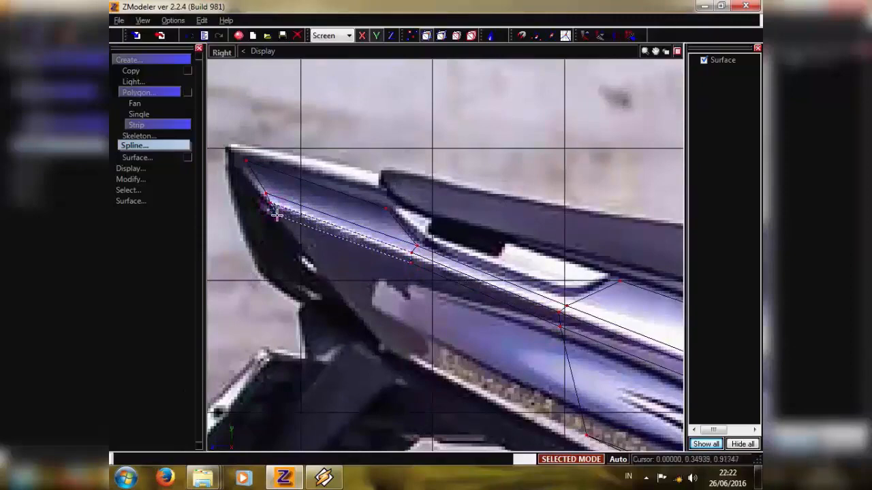
- Add two strip polygons over the lower side panel, from below the gap's front end along the lower border and back to the tail
{"action": "left_click", "coordinate": [561, 328]}
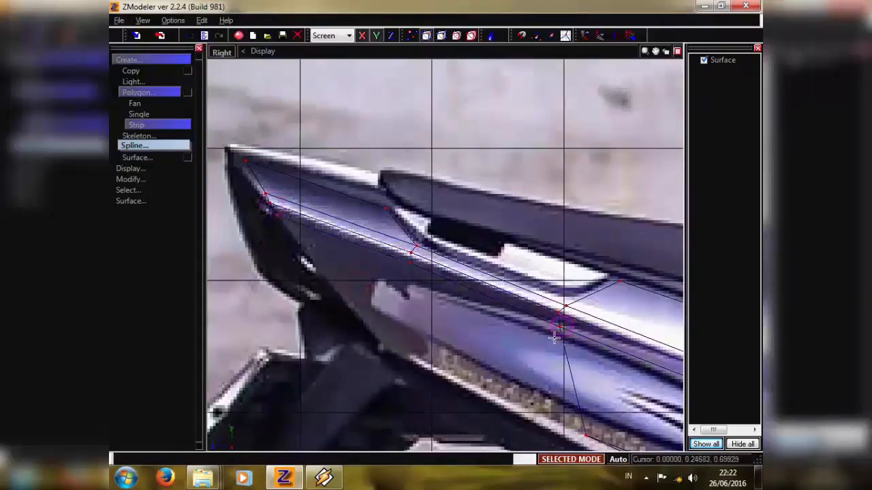
{"action": "middle_click_drag", "start_coordinate": [557, 334], "coordinate": [499, 265]}
{"action": "scroll", "coordinate": [500, 266], "scroll_direction": "down", "scroll_amount": 1}
{"action": "left_click", "coordinate": [523, 355]}
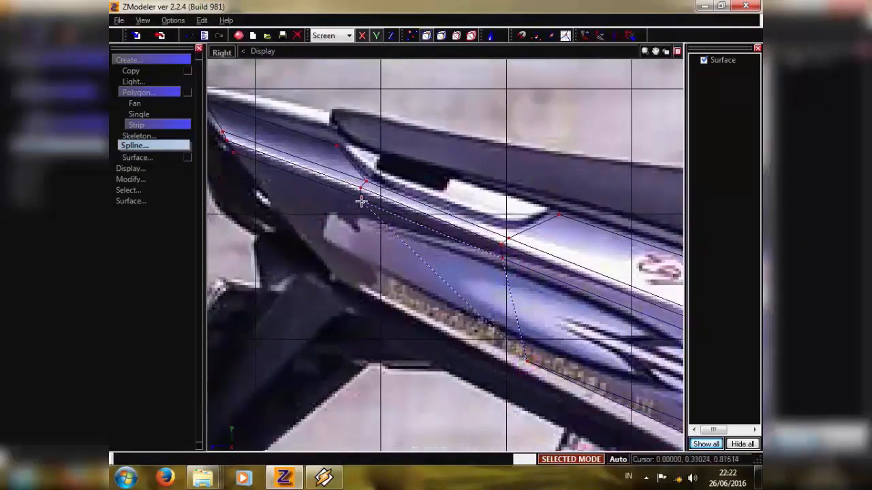
{"action": "left_click", "coordinate": [372, 289]}
{"action": "middle_click_drag", "start_coordinate": [372, 288], "coordinate": [440, 320]}
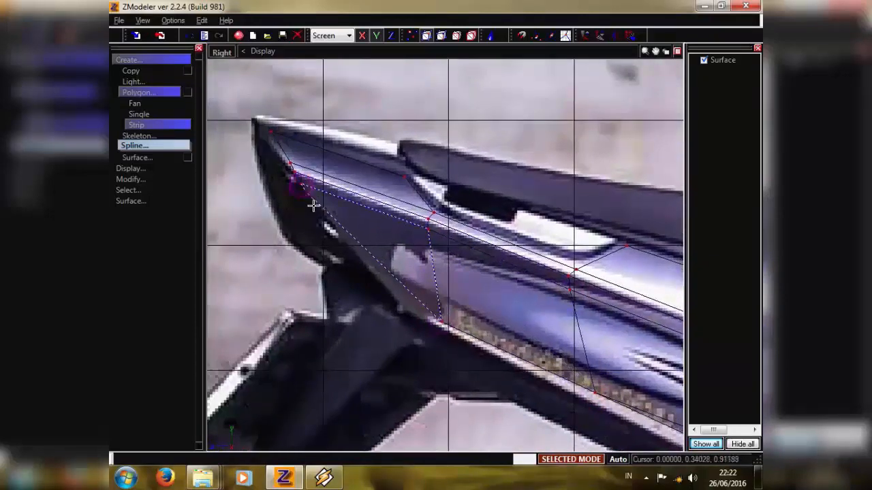
{"action": "left_click", "coordinate": [402, 304]}
- Select and move the crease band's corner vertex at the front end of the seat-side gap to match the blueprint's crease
{"action": "middle_click_drag", "start_coordinate": [438, 316], "coordinate": [395, 319]}
{"action": "scroll", "coordinate": [572, 288], "scroll_direction": "down", "scroll_amount": 1}
{"action": "scroll", "coordinate": [572, 288], "scroll_direction": "up", "scroll_amount": 2}
{"action": "middle_click_drag", "start_coordinate": [572, 288], "coordinate": [443, 263]}
{"action": "key", "text": "q"}
{"action": "scroll", "coordinate": [445, 263], "scroll_direction": "down", "scroll_amount": 1}
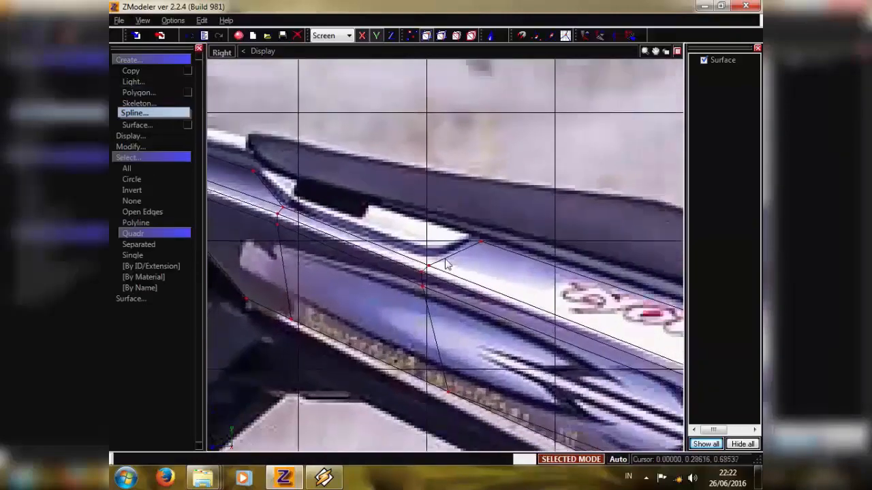
{"action": "scroll", "coordinate": [445, 263], "scroll_direction": "up", "scroll_amount": 1}
{"action": "key", "text": "m"}
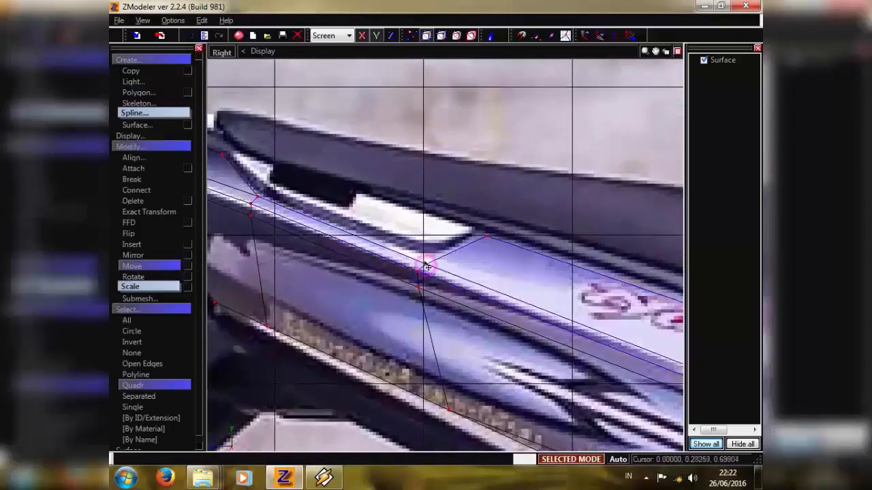
{"action": "scroll", "coordinate": [426, 266], "scroll_direction": "down", "scroll_amount": 1}
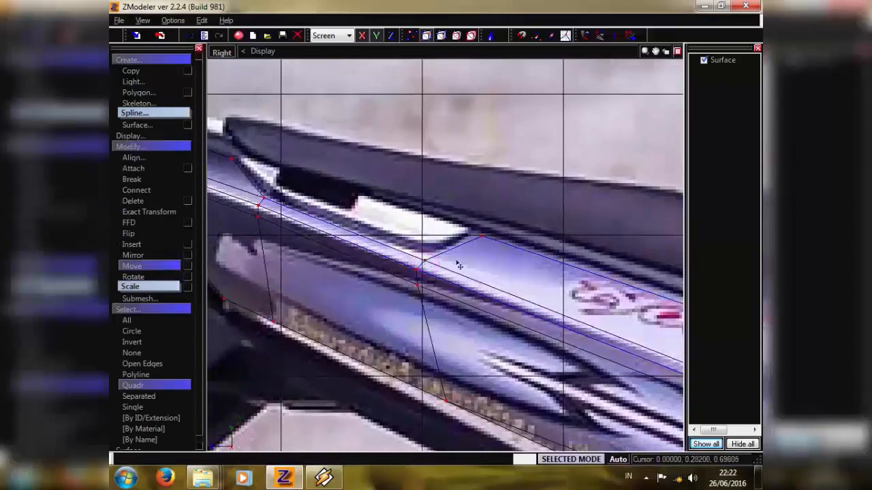
- Select the existing panel edges that border the forward side fairing, from its lower rear corner around and along the upper band
{"action": "scroll", "coordinate": [457, 265], "scroll_direction": "down", "scroll_amount": 1}
{"action": "middle_click_drag", "start_coordinate": [458, 264], "coordinate": [377, 230]}
{"action": "scroll", "coordinate": [450, 265], "scroll_direction": "down", "scroll_amount": 1}
{"action": "middle_click_drag", "start_coordinate": [539, 300], "coordinate": [402, 248]}
{"action": "scroll", "coordinate": [409, 259], "scroll_direction": "down", "scroll_amount": 1}
{"action": "middle_click_drag", "start_coordinate": [460, 306], "coordinate": [307, 258]}
{"action": "scroll", "coordinate": [364, 271], "scroll_direction": "down", "scroll_amount": 1}
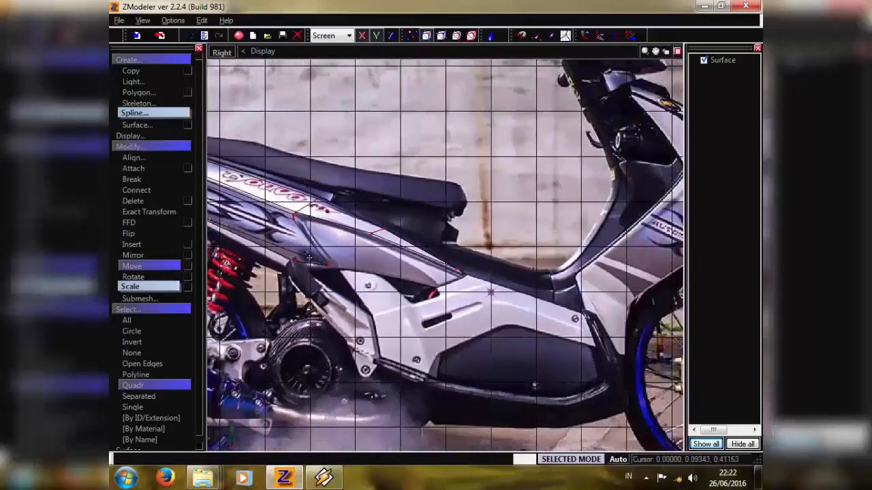
{"action": "scroll", "coordinate": [308, 258], "scroll_direction": "up", "scroll_amount": 2}
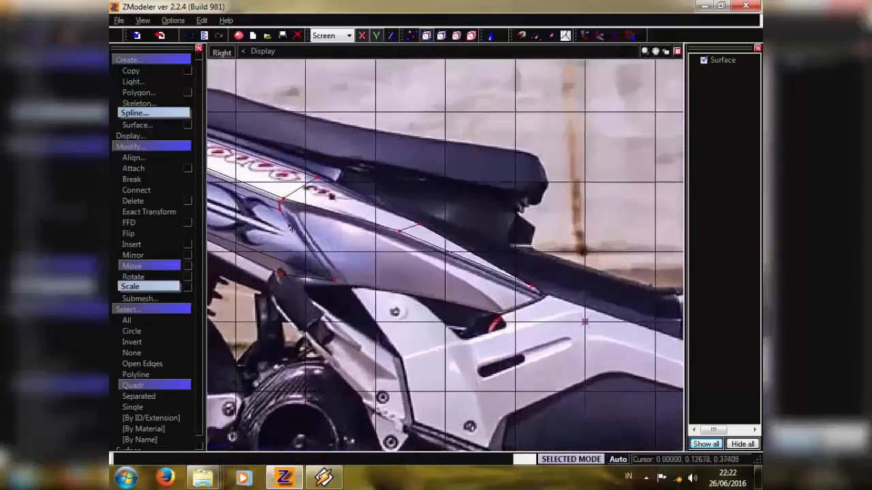
{"action": "scroll", "coordinate": [292, 212], "scroll_direction": "up", "scroll_amount": 2}
{"action": "scroll", "coordinate": [385, 351], "scroll_direction": "up", "scroll_amount": 1}
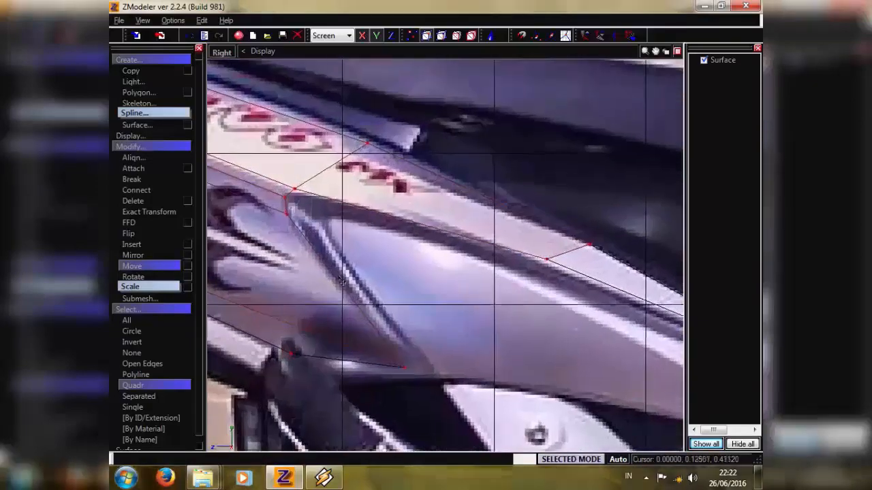
{"action": "scroll", "coordinate": [387, 351], "scroll_direction": "down", "scroll_amount": 2}
{"action": "scroll", "coordinate": [452, 327], "scroll_direction": "up", "scroll_amount": 2}
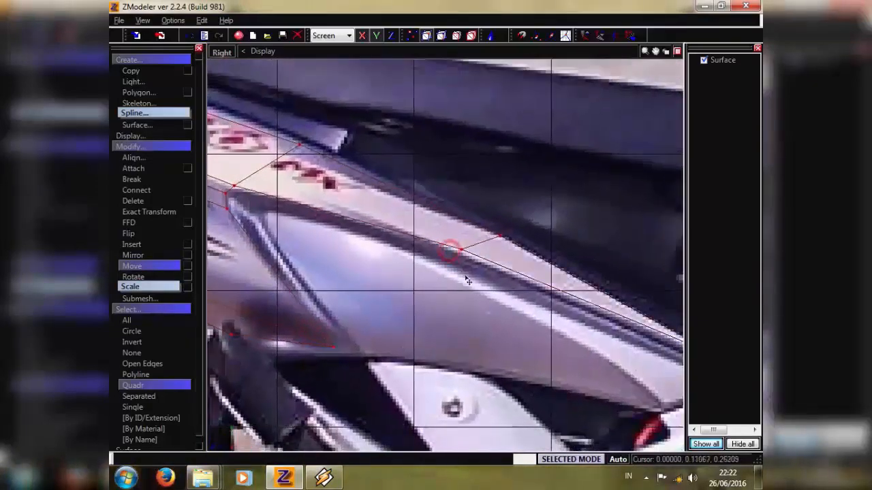
{"action": "scroll", "coordinate": [468, 293], "scroll_direction": "down", "scroll_amount": 2}
{"action": "scroll", "coordinate": [612, 370], "scroll_direction": "up", "scroll_amount": 2}
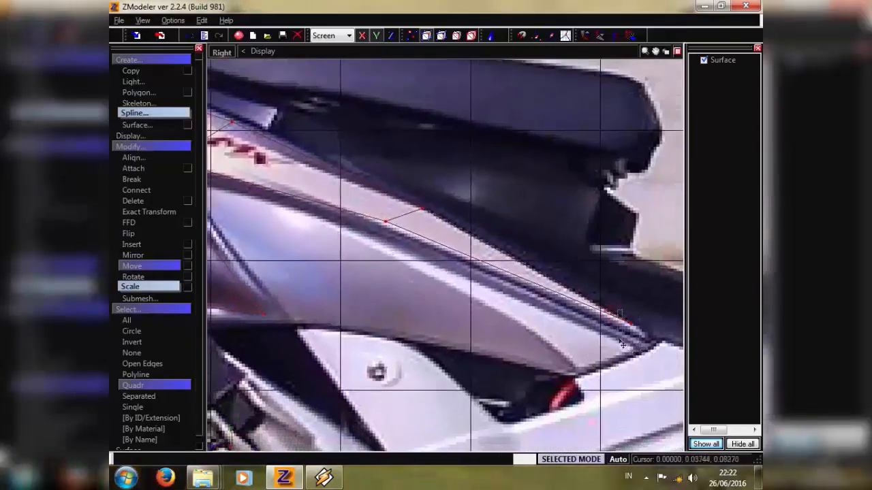
{"action": "right_click", "coordinate": [621, 316]}
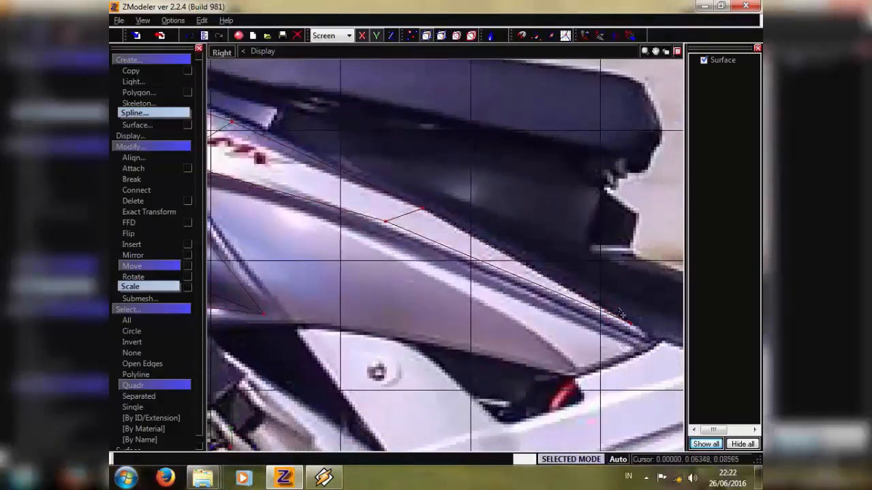
{"action": "left_click", "coordinate": [139, 92]}
{"action": "left_click", "coordinate": [140, 125]}
{"action": "middle_click_drag", "start_coordinate": [613, 334], "coordinate": [568, 334]}
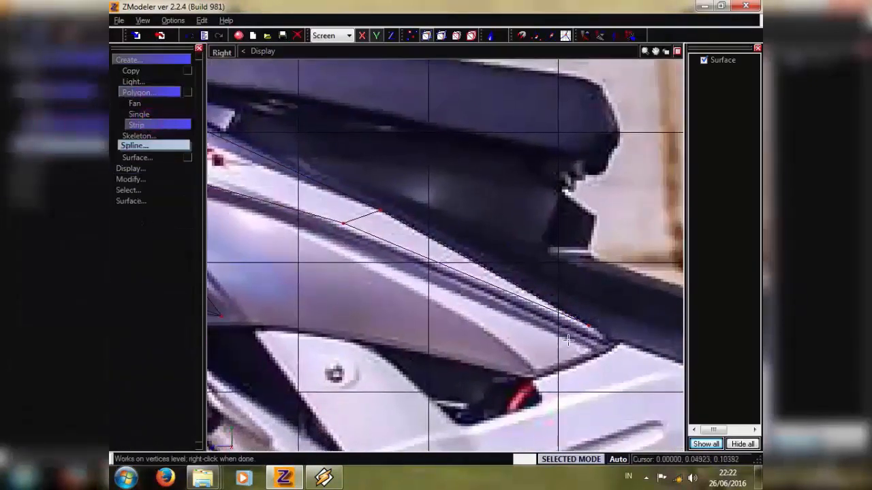
{"action": "scroll", "coordinate": [568, 334], "scroll_direction": "up", "scroll_amount": 2}
{"action": "scroll", "coordinate": [524, 333], "scroll_direction": "down", "scroll_amount": 2}
{"action": "middle_click_drag", "start_coordinate": [232, 299], "coordinate": [370, 320]}
{"action": "left_click", "coordinate": [188, 36]}
{"action": "middle_click_drag", "start_coordinate": [250, 195], "coordinate": [266, 196]}
{"action": "middle_click_drag", "start_coordinate": [324, 286], "coordinate": [311, 276]}
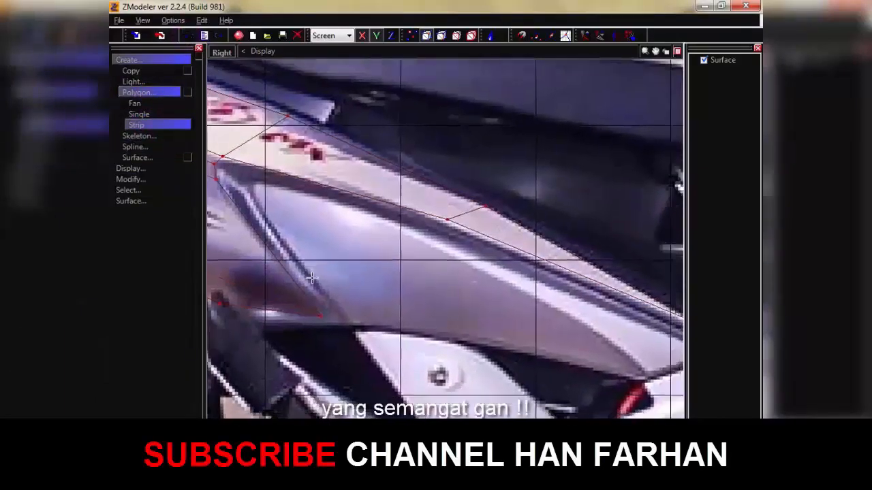
- Try to extrude the selected border edges inward over the forward side fairing
{"action": "scroll", "coordinate": [311, 276], "scroll_direction": "down", "scroll_amount": 1}
{"action": "left_click", "coordinate": [131, 179]}
{"action": "left_click", "coordinate": [140, 299]}
{"action": "left_click", "coordinate": [141, 353]}
{"action": "left_click_drag", "start_coordinate": [296, 241], "coordinate": [310, 259]}
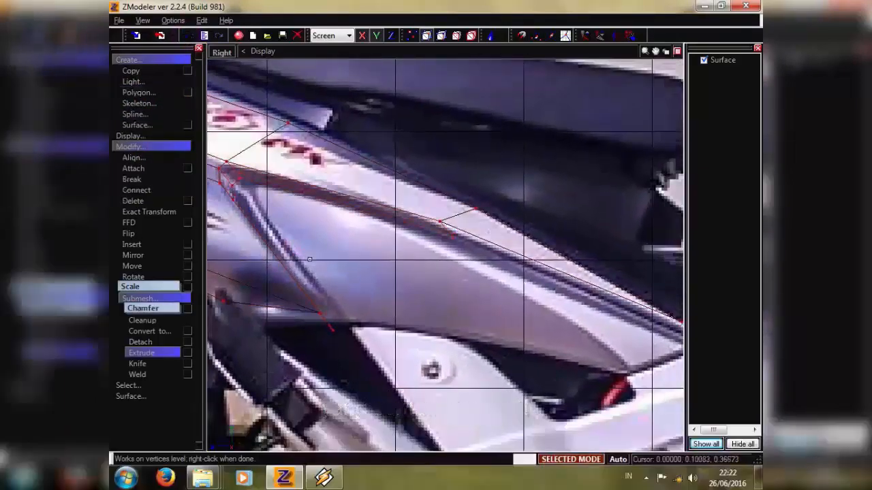
{"action": "left_click", "coordinate": [188, 37]}
- Try to include the upper band's front lower edge in the extrusion
{"action": "middle_click_drag", "start_coordinate": [570, 300], "coordinate": [524, 298]}
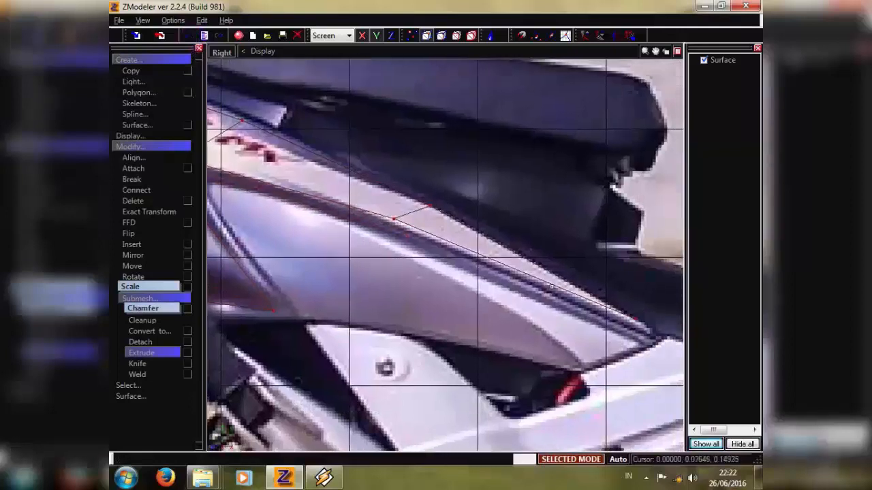
{"action": "right_click", "coordinate": [642, 372]}
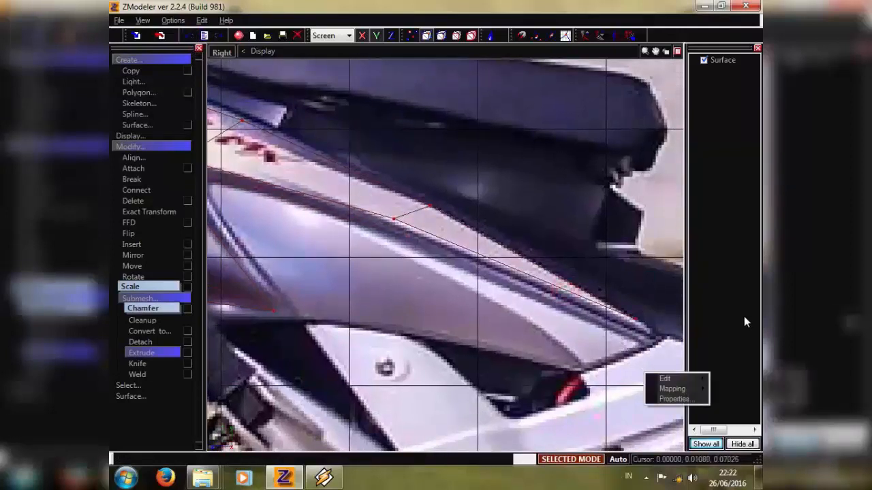
{"action": "left_click", "coordinate": [740, 313]}
{"action": "right_click", "coordinate": [642, 340]}
{"action": "left_click", "coordinate": [628, 304]}
{"action": "key", "text": "ctrl+z"}
{"action": "left_click", "coordinate": [128, 385]}
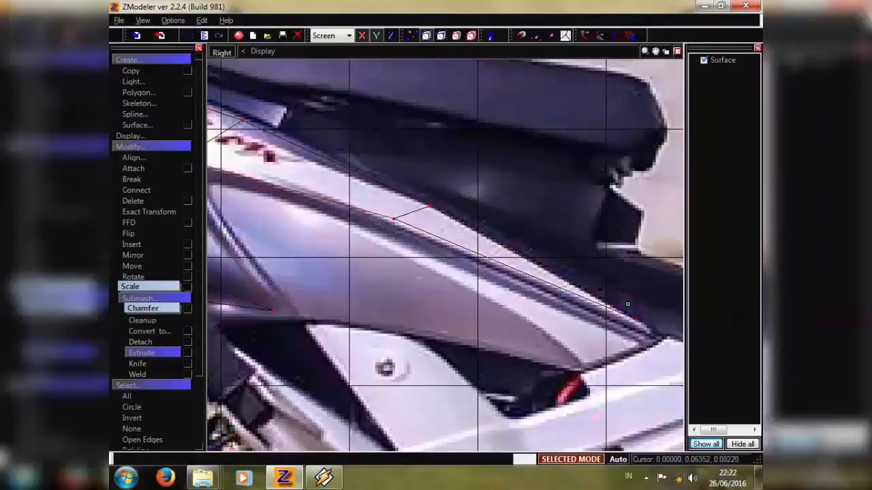
{"action": "left_click", "coordinate": [190, 34]}
- Add the upper band's front lower edge to the selection and extrude all border edges inward over the side fairing
{"action": "left_click_drag", "start_coordinate": [563, 281], "coordinate": [645, 356]}
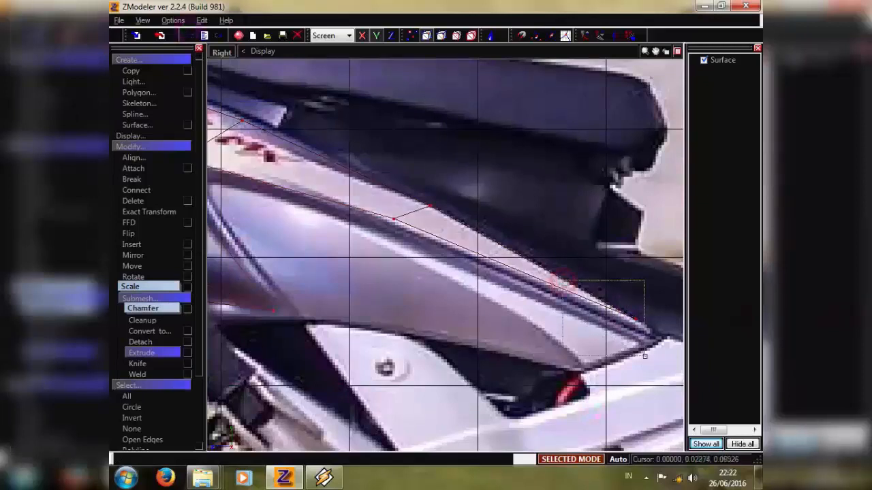
{"action": "middle_click_drag", "start_coordinate": [330, 296], "coordinate": [370, 308]}
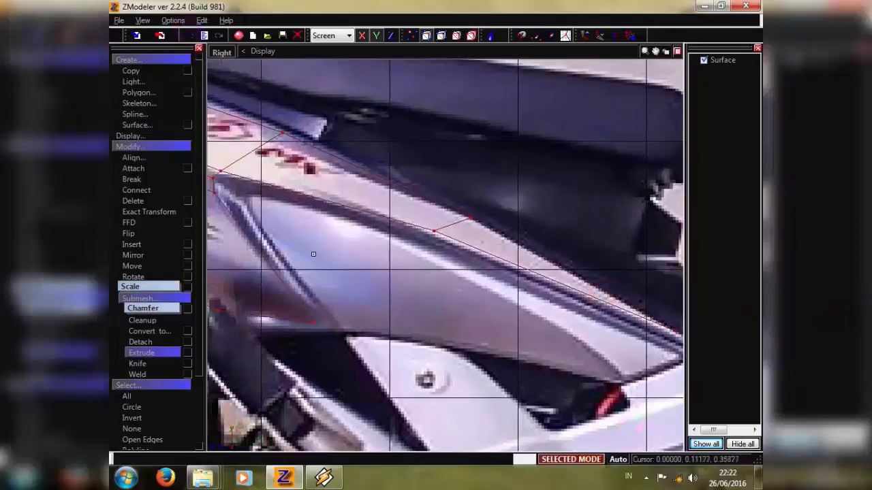
{"action": "left_click", "coordinate": [325, 265]}
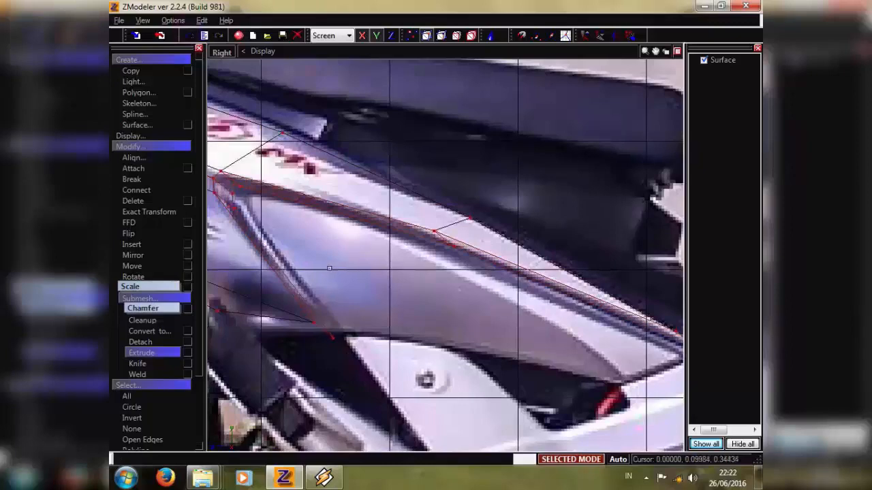
- Move the extruded vertices at the fairing's upper rear and lower rear corners close to the original border, forming a narrow rim
{"action": "scroll", "coordinate": [319, 259], "scroll_direction": "up", "scroll_amount": 5}
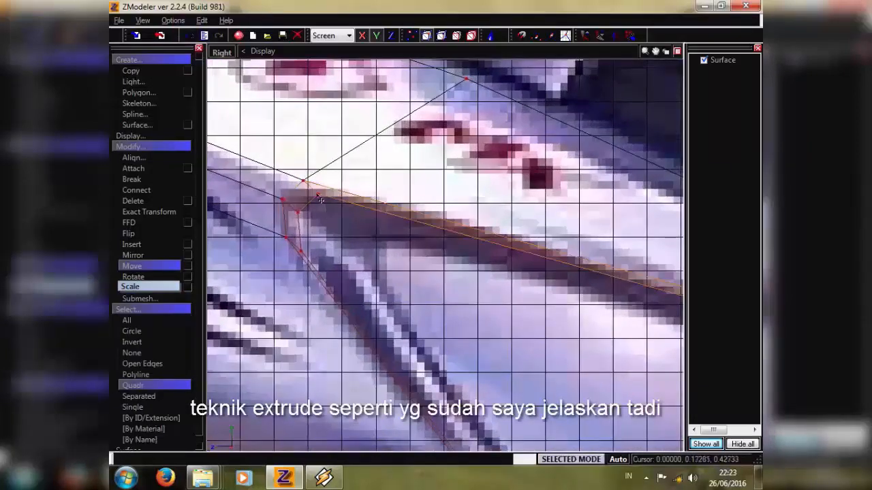
{"action": "left_click", "coordinate": [296, 210]}
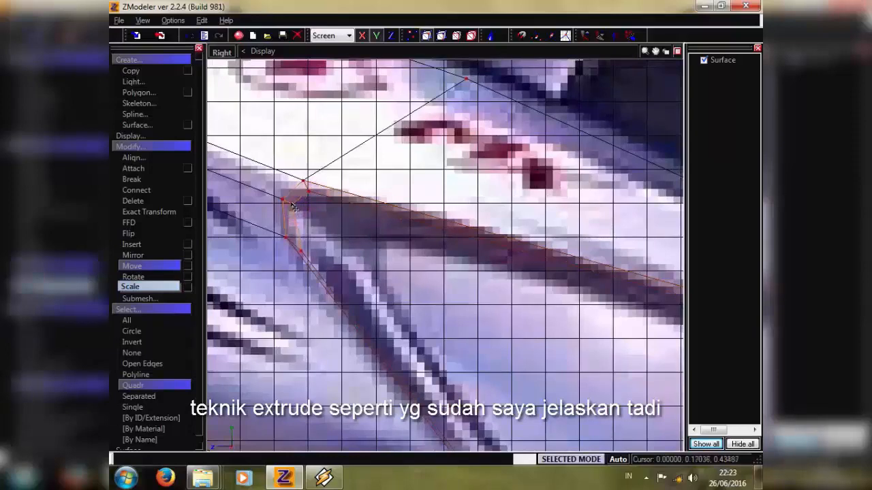
{"action": "left_click", "coordinate": [301, 252]}
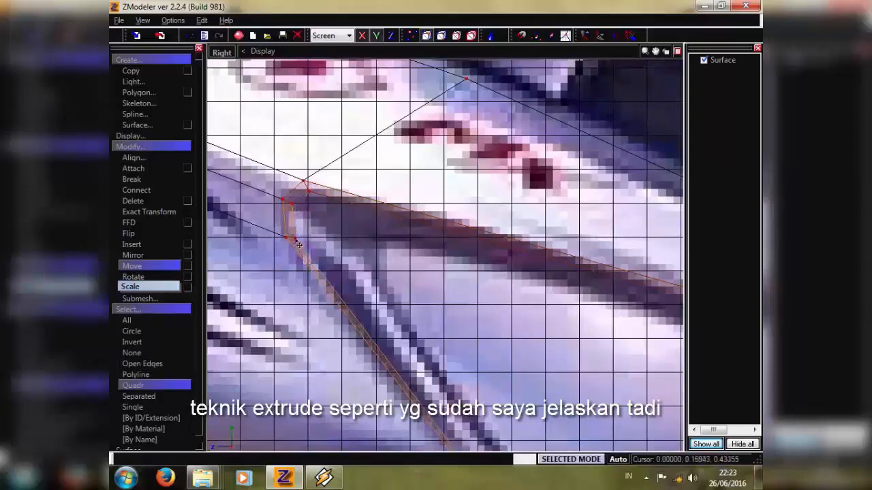
{"action": "scroll", "coordinate": [295, 198], "scroll_direction": "up", "scroll_amount": 4}
{"action": "left_click", "coordinate": [412, 369]}
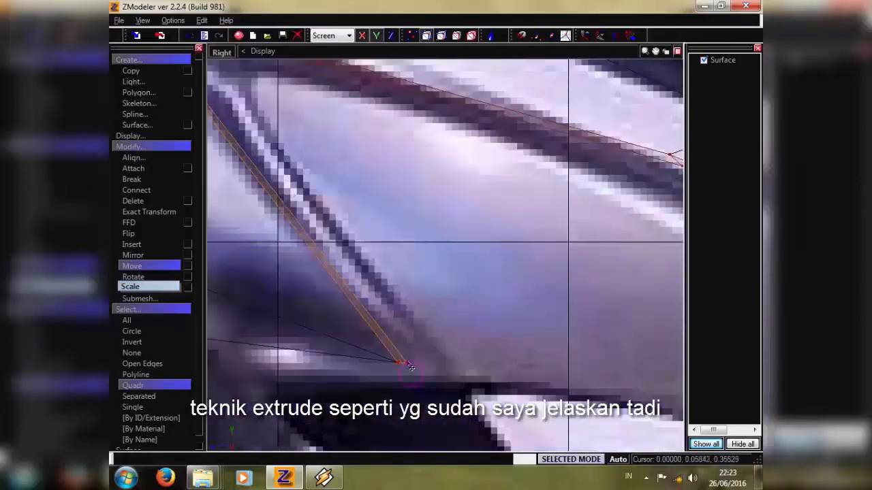
- Move the extruded vertices at the upper band's middle and front tip close to the original edge, continuing the narrow rim
{"action": "scroll", "coordinate": [410, 370], "scroll_direction": "down", "scroll_amount": 1}
{"action": "middle_click_drag", "start_coordinate": [665, 327], "coordinate": [429, 337]}
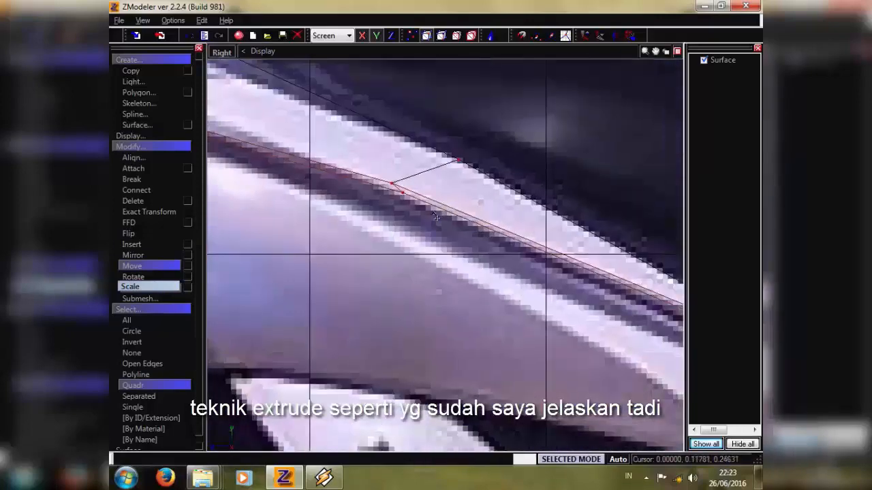
{"action": "left_click", "coordinate": [400, 194]}
{"action": "left_click_drag", "start_coordinate": [384, 191], "coordinate": [385, 194]}
{"action": "scroll", "coordinate": [599, 286], "scroll_direction": "down", "scroll_amount": 1}
{"action": "middle_click_drag", "start_coordinate": [599, 286], "coordinate": [405, 272]}
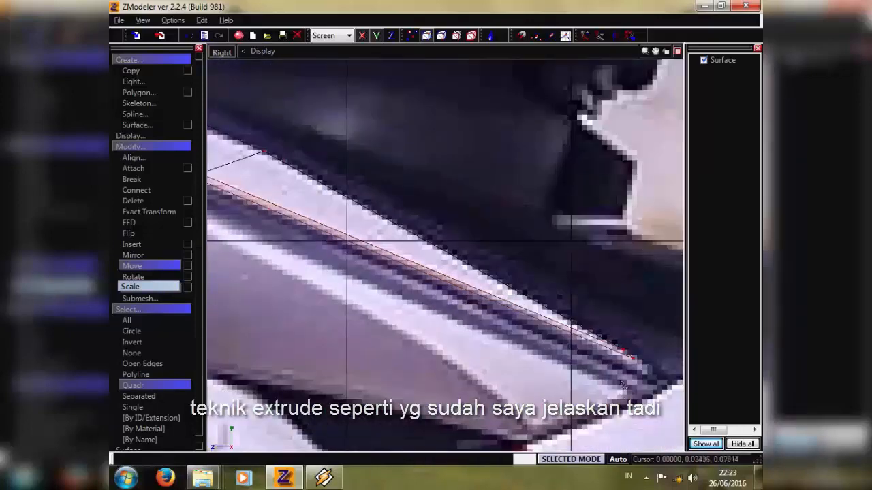
{"action": "mouse_move", "coordinate": [624, 352]}
{"action": "left_mouse_down"}
{"action": "mouse_move", "coordinate": [633, 360]}
{"action": "mouse_move", "coordinate": [627, 365]}
{"action": "left_mouse_up"}
{"action": "scroll", "coordinate": [627, 366], "scroll_direction": "down", "scroll_amount": 5}
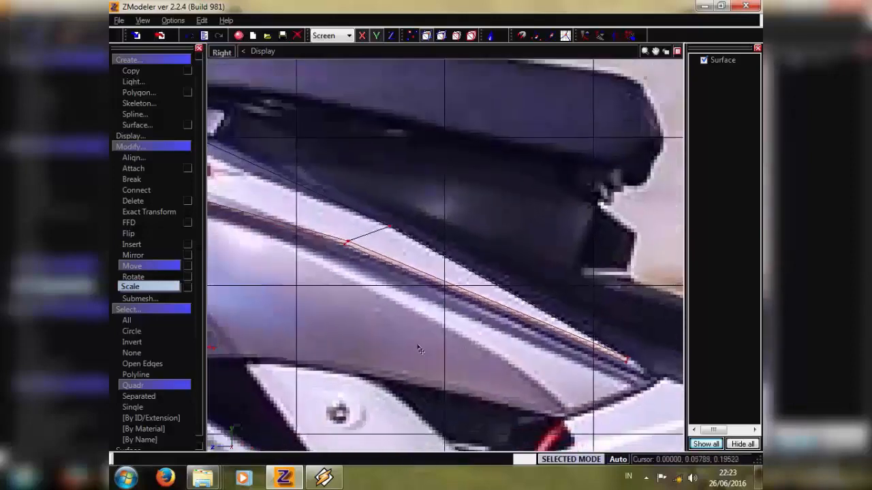
- With selected mode active, move the extruded inner edges together forward and down over the fairing to widen the border strip
{"action": "middle_click_drag", "start_coordinate": [338, 306], "coordinate": [445, 330]}
{"action": "key", "text": "space"}
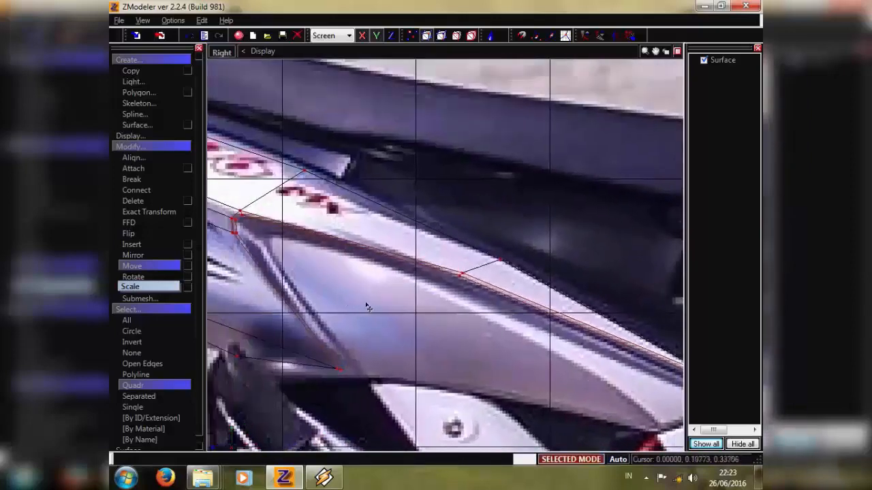
{"action": "left_click_drag", "start_coordinate": [354, 280], "coordinate": [385, 300]}
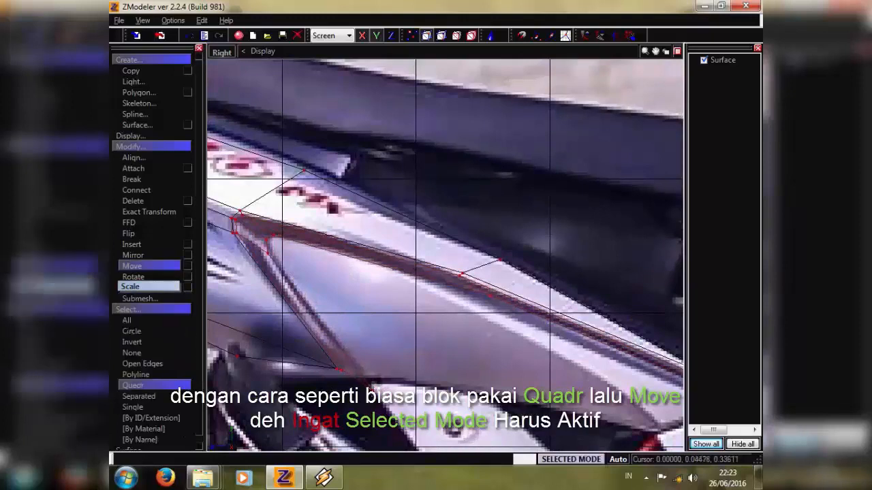
- Move the border strip's inner vertices at the fairing's lower rear corner, middle and front tip onto the blueprint's dark trim line
{"action": "mouse_move", "coordinate": [347, 377]}
{"action": "left_mouse_down"}
{"action": "mouse_move", "coordinate": [376, 397]}
{"action": "mouse_move", "coordinate": [356, 370]}
{"action": "left_mouse_up"}
{"action": "left_click_drag", "start_coordinate": [489, 308], "coordinate": [462, 298]}
{"action": "middle_click_drag", "start_coordinate": [462, 298], "coordinate": [339, 289]}
{"action": "scroll", "coordinate": [339, 289], "scroll_direction": "down", "scroll_amount": 1}
{"action": "left_click_drag", "start_coordinate": [607, 396], "coordinate": [588, 386]}
{"action": "middle_click_drag", "start_coordinate": [368, 300], "coordinate": [463, 327]}
{"action": "scroll", "coordinate": [463, 331], "scroll_direction": "down", "scroll_amount": 4}
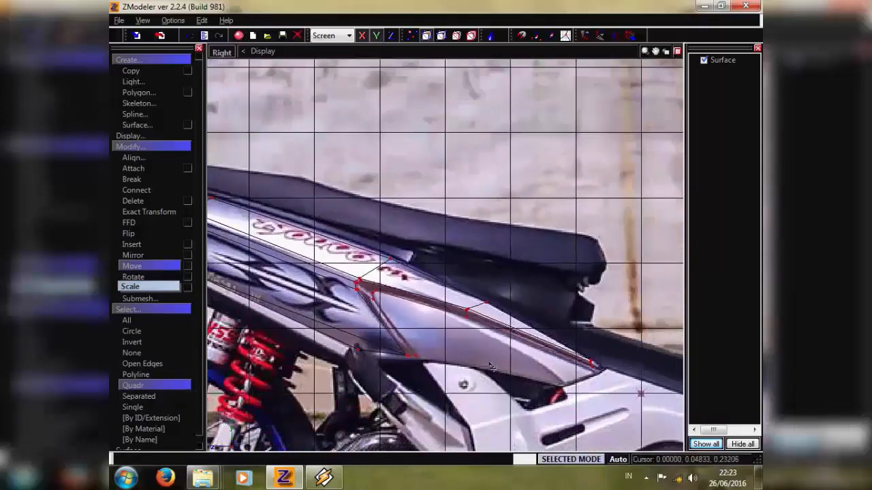
- Create a strip polygon below the border strip's rear half, from the fairing's upper rear corner to the middle vertex
{"action": "scroll", "coordinate": [462, 333], "scroll_direction": "up", "scroll_amount": 1}
{"action": "scroll", "coordinate": [463, 333], "scroll_direction": "up", "scroll_amount": 1}
{"action": "left_click", "coordinate": [137, 92]}
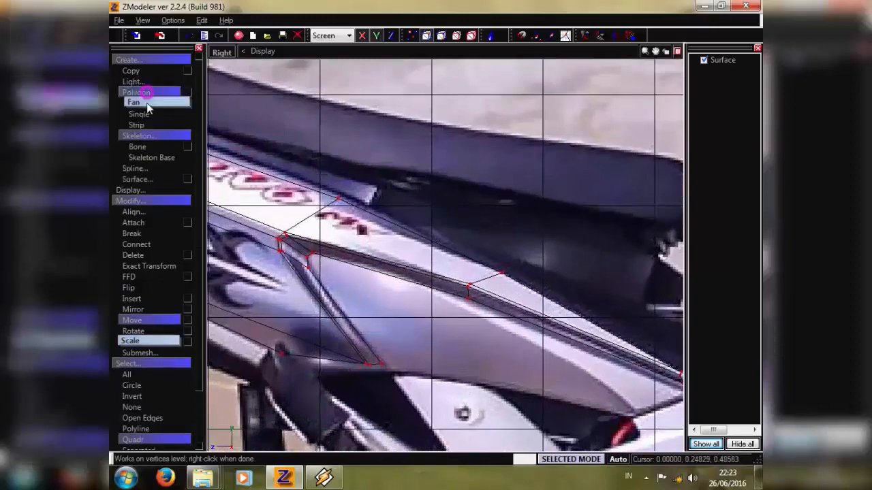
{"action": "left_click", "coordinate": [138, 125]}
{"action": "scroll", "coordinate": [463, 355], "scroll_direction": "up", "scroll_amount": 2}
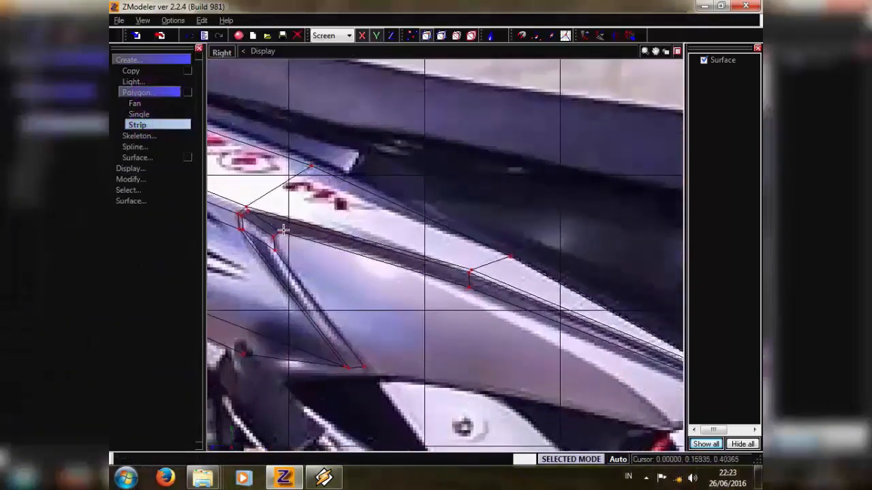
{"action": "left_click", "coordinate": [464, 297]}
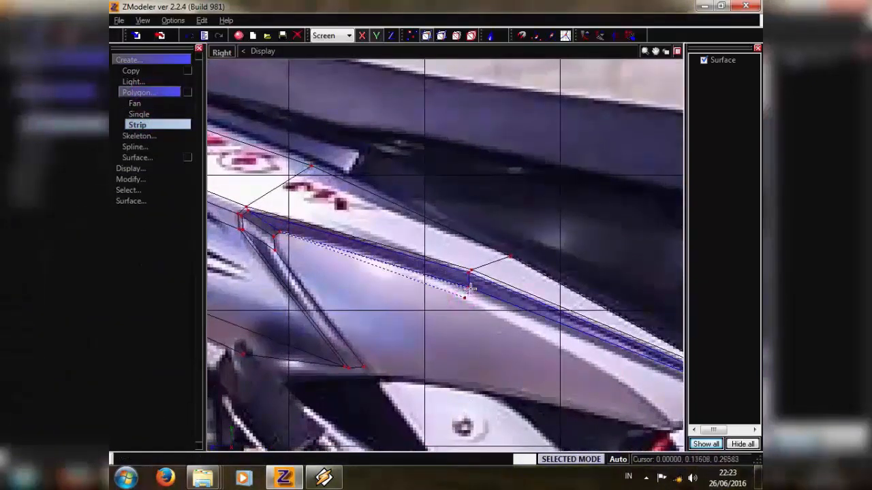
{"action": "left_click", "coordinate": [468, 288]}
{"action": "middle_click_drag", "start_coordinate": [539, 323], "coordinate": [432, 271]}
{"action": "scroll", "coordinate": [432, 271], "scroll_direction": "down", "scroll_amount": 1}
{"action": "right_click", "coordinate": [432, 271]}
- Continue the strip polygons from the middle vertex forward along the white highlight's curved lower edge to the fairing's front tip
{"action": "left_click", "coordinate": [356, 243]}
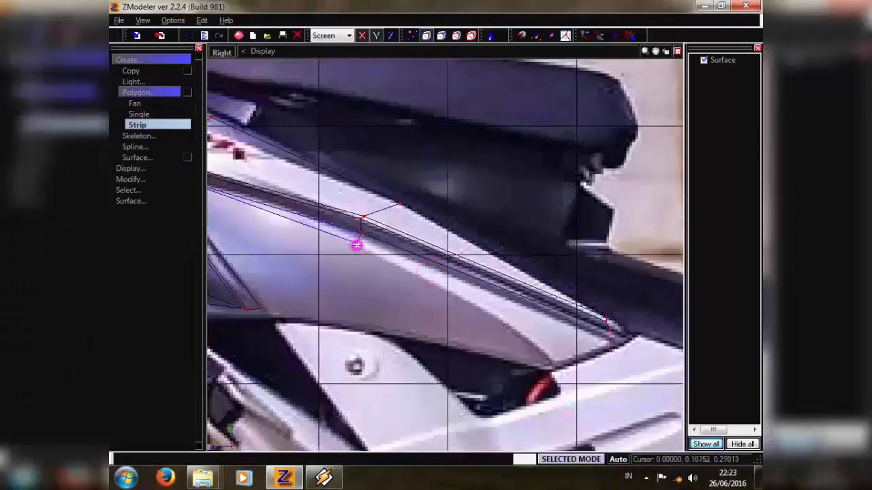
{"action": "middle_click_drag", "start_coordinate": [528, 346], "coordinate": [489, 312]}
{"action": "left_click", "coordinate": [479, 309]}
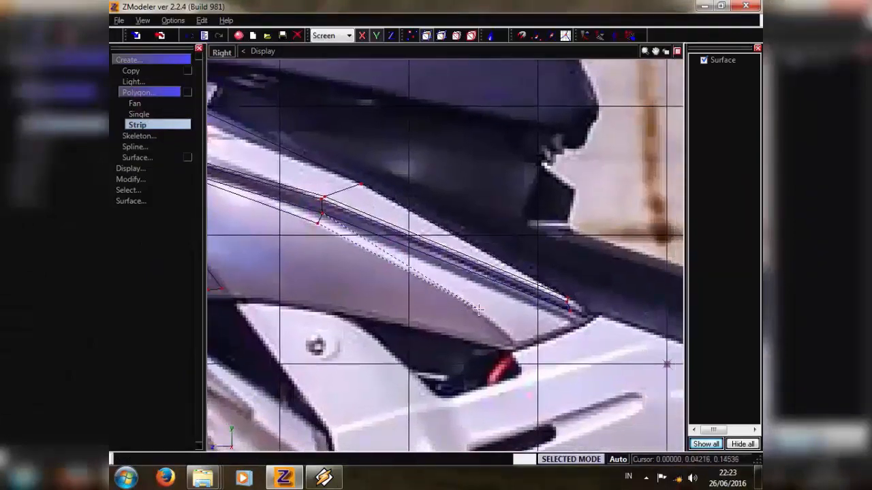
{"action": "left_click", "coordinate": [574, 311]}
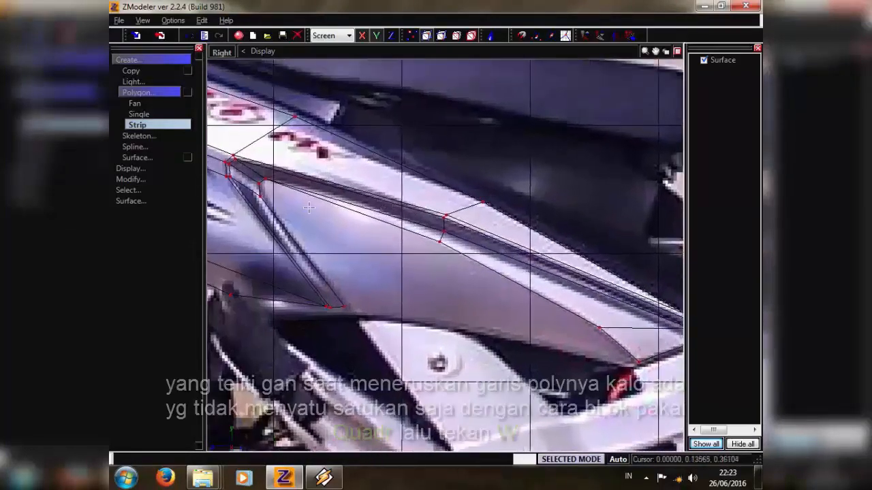
- Select the new strip's lower edges with selected mode active, try to extrude them, and undo the extrusion
{"action": "left_click", "coordinate": [265, 178]}
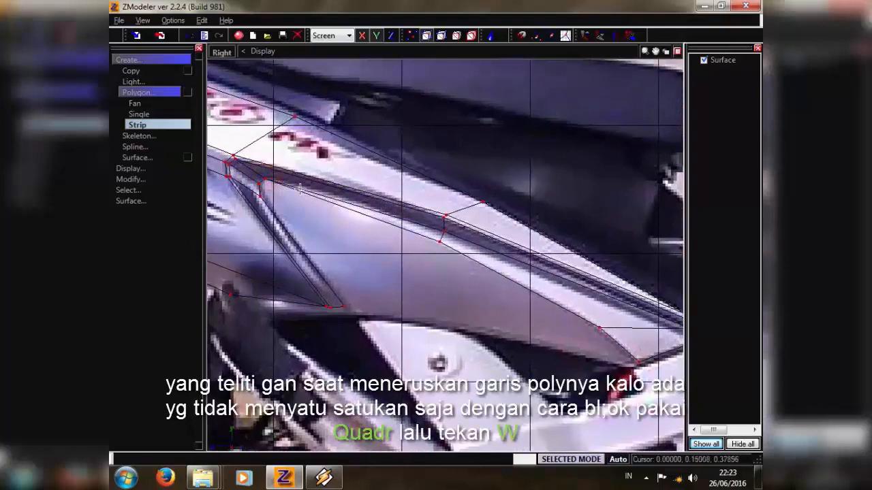
{"action": "key", "text": "q"}
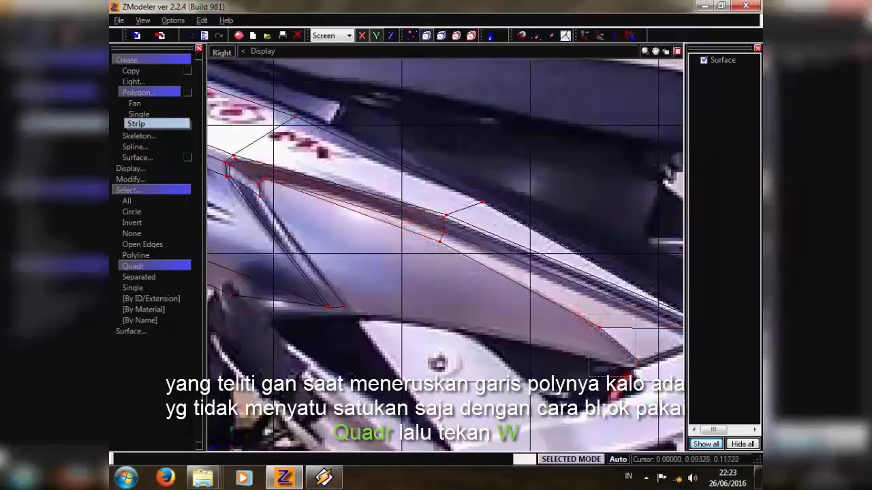
{"action": "left_click_drag", "start_coordinate": [636, 377], "coordinate": [637, 373]}
{"action": "key", "text": "space"}
{"action": "scroll", "coordinate": [644, 371], "scroll_direction": "up", "scroll_amount": 1}
{"action": "key", "text": "w"}
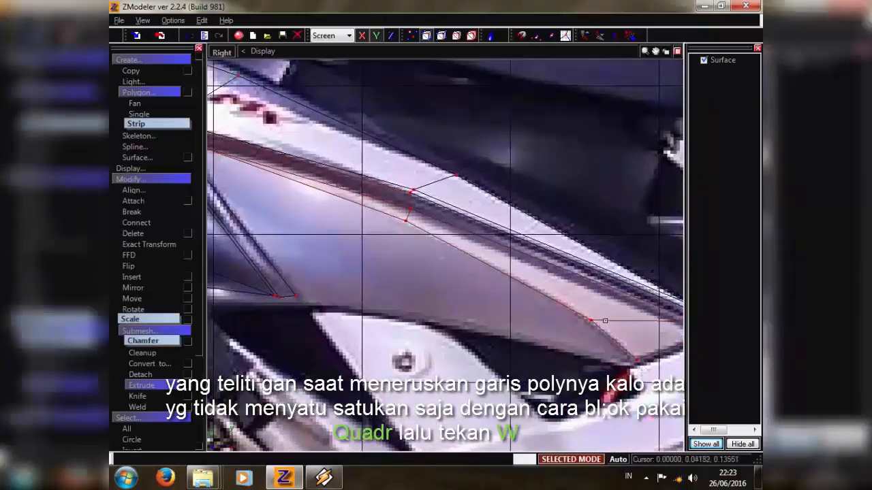
{"action": "left_click", "coordinate": [600, 322]}
{"action": "left_click", "coordinate": [190, 35]}
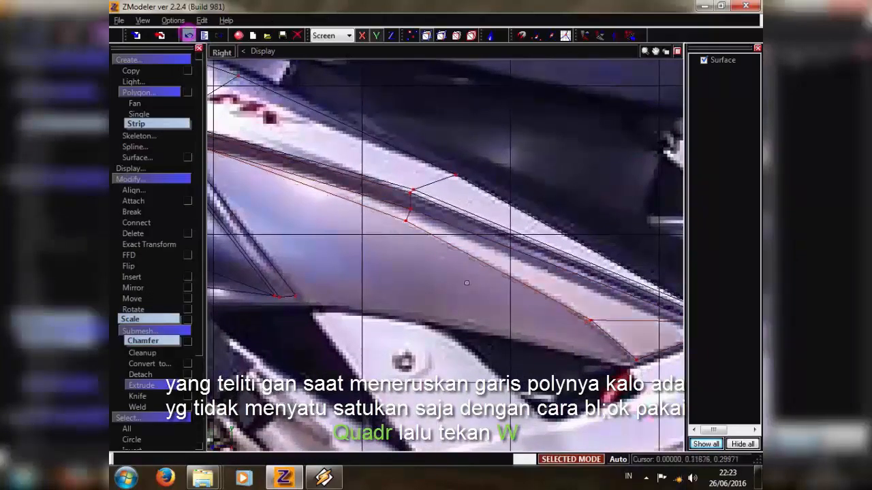
- Extrude the selected lower edges slightly inward over the fairing as a narrow rim, and turn selected mode off
{"action": "left_click", "coordinate": [634, 342]}
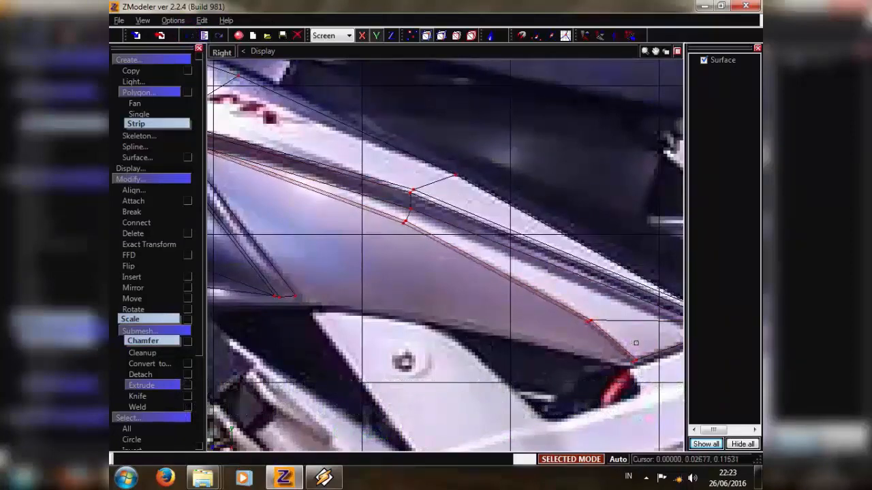
{"action": "middle_click_drag", "start_coordinate": [530, 343], "coordinate": [618, 352]}
{"action": "middle_click_drag", "start_coordinate": [511, 307], "coordinate": [495, 307]}
{"action": "key", "text": "space"}
{"action": "scroll", "coordinate": [379, 179], "scroll_direction": "up", "scroll_amount": 1}
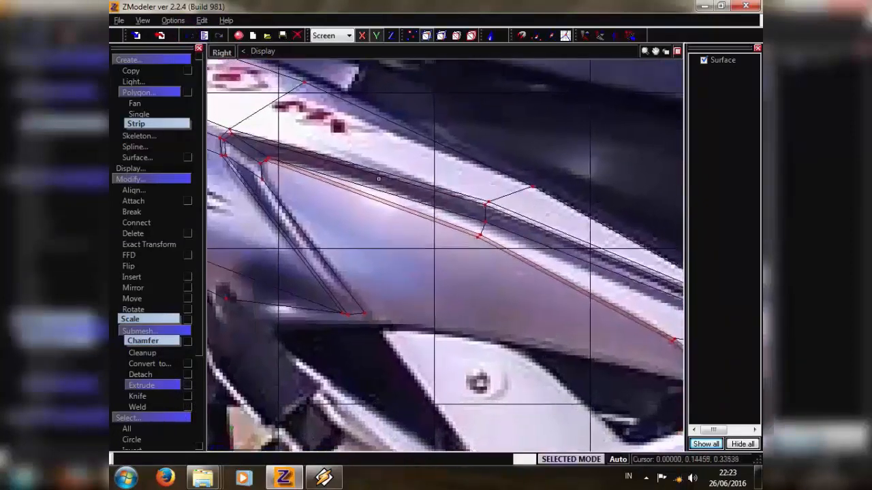
{"action": "middle_click_drag", "start_coordinate": [321, 126], "coordinate": [406, 157]}
{"action": "scroll", "coordinate": [407, 157], "scroll_direction": "up", "scroll_amount": 1}
{"action": "left_click", "coordinate": [345, 186]}
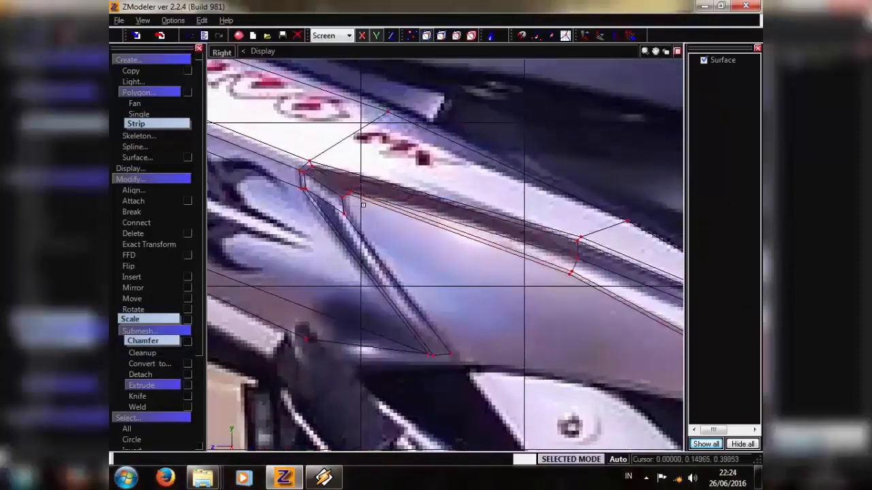
{"action": "middle_click_drag", "start_coordinate": [352, 216], "coordinate": [300, 185]}
{"action": "scroll", "coordinate": [300, 185], "scroll_direction": "down", "scroll_amount": 1}
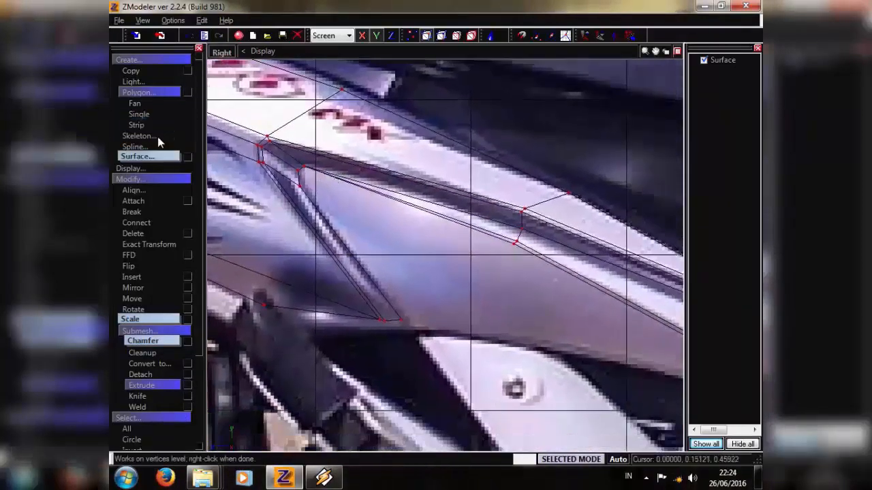
- Fill the fairing's upper and front area with strip polygons from its upper rear corner through a new central vertex to the front tip
{"action": "left_click", "coordinate": [154, 127]}
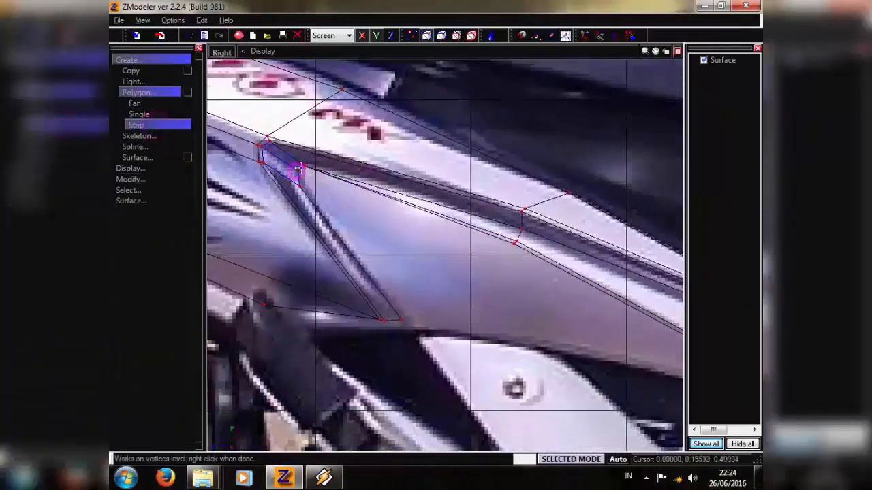
{"action": "left_click", "coordinate": [300, 169]}
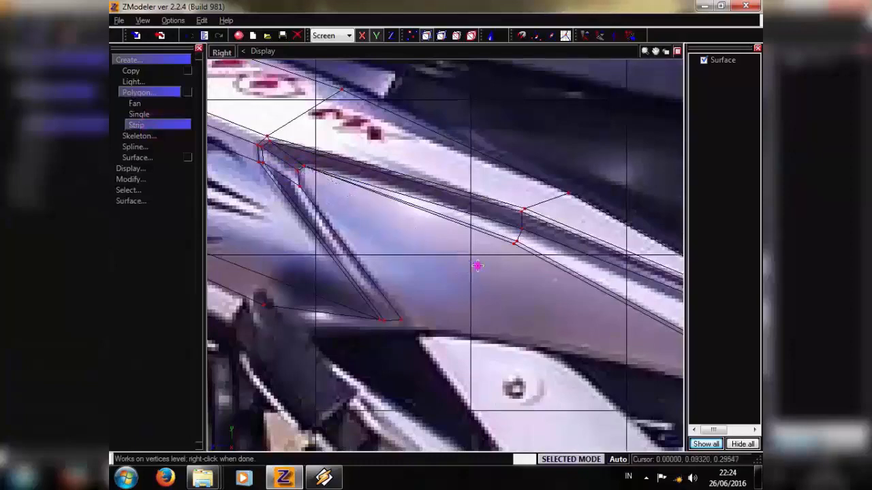
{"action": "left_click", "coordinate": [477, 265]}
{"action": "left_click", "coordinate": [514, 244]}
{"action": "middle_click_drag", "start_coordinate": [546, 308], "coordinate": [477, 285]}
{"action": "scroll", "coordinate": [477, 285], "scroll_direction": "down", "scroll_amount": 1}
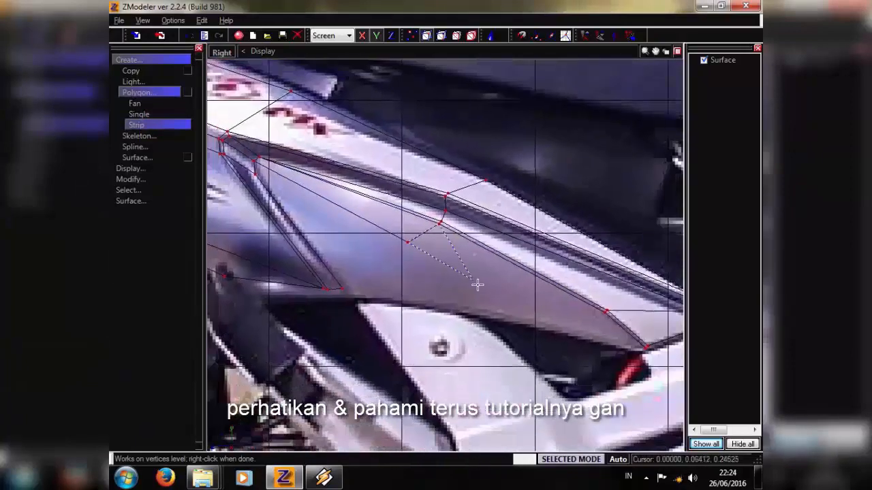
{"action": "left_click", "coordinate": [606, 312]}
{"action": "left_click", "coordinate": [644, 348]}
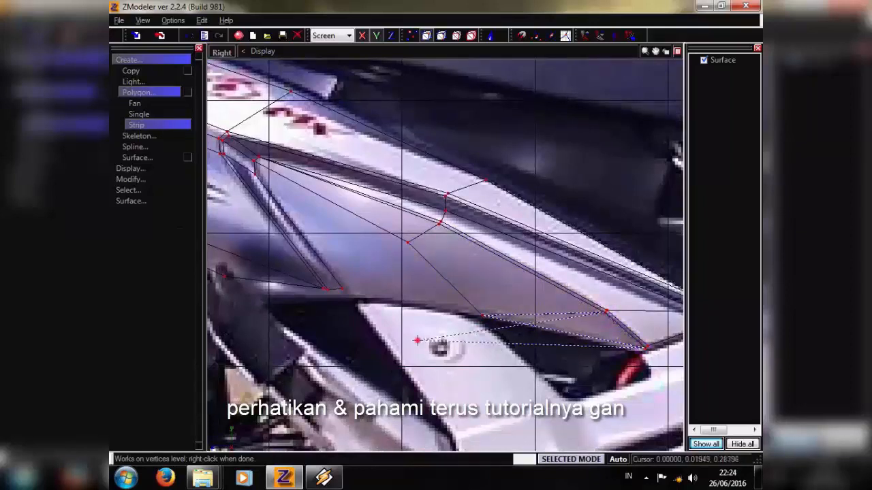
{"action": "right_click", "coordinate": [416, 341]}
- Fill the fairing's remaining lower area with strip polygons joining the rear border, the central vertex and the bottom edge vertex
{"action": "middle_click_drag", "start_coordinate": [440, 287], "coordinate": [484, 290]}
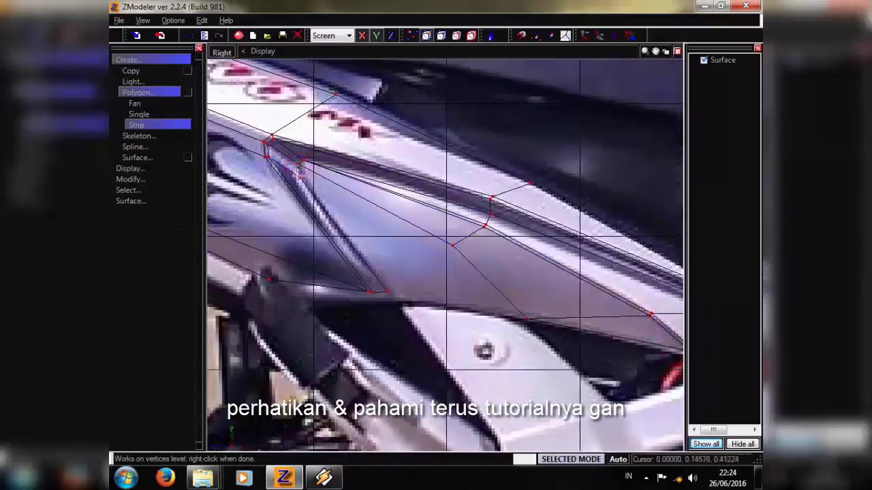
{"action": "left_click", "coordinate": [451, 246]}
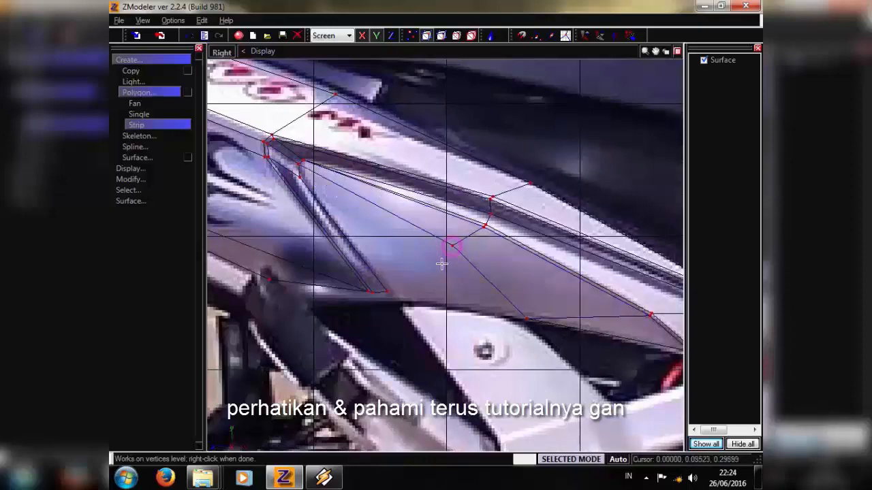
{"action": "left_click", "coordinate": [388, 290]}
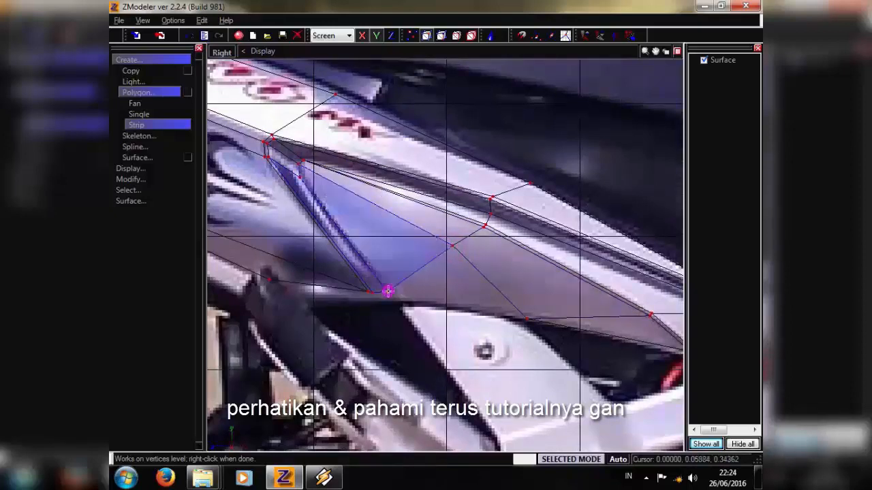
{"action": "left_click", "coordinate": [523, 316]}
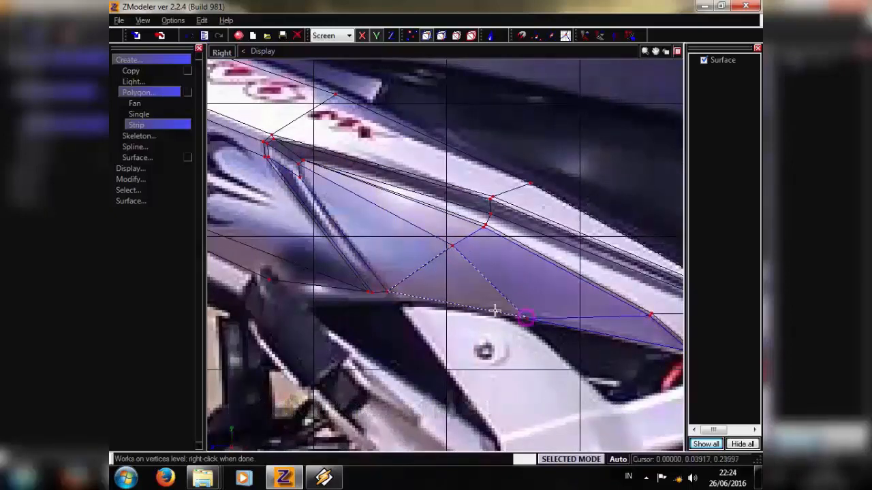
- Select the tail panel's upper edge at its front and rear vertices and extrude it upward toward the tail's top trim
{"action": "scroll", "coordinate": [495, 310], "scroll_direction": "down", "scroll_amount": 6}
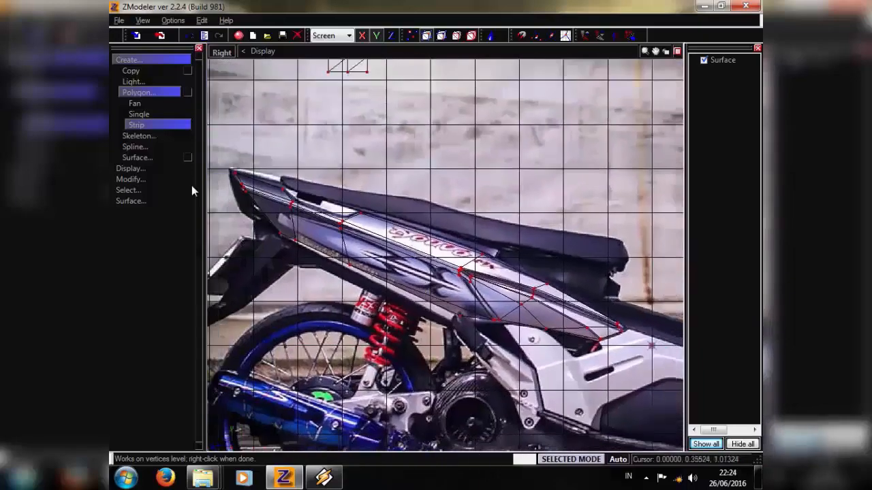
{"action": "scroll", "coordinate": [372, 232], "scroll_direction": "up", "scroll_amount": 6}
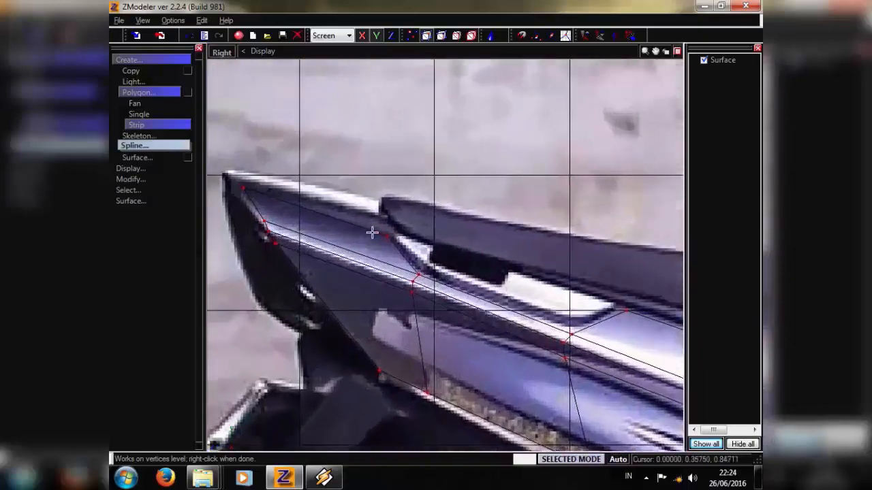
{"action": "right_click", "coordinate": [398, 234]}
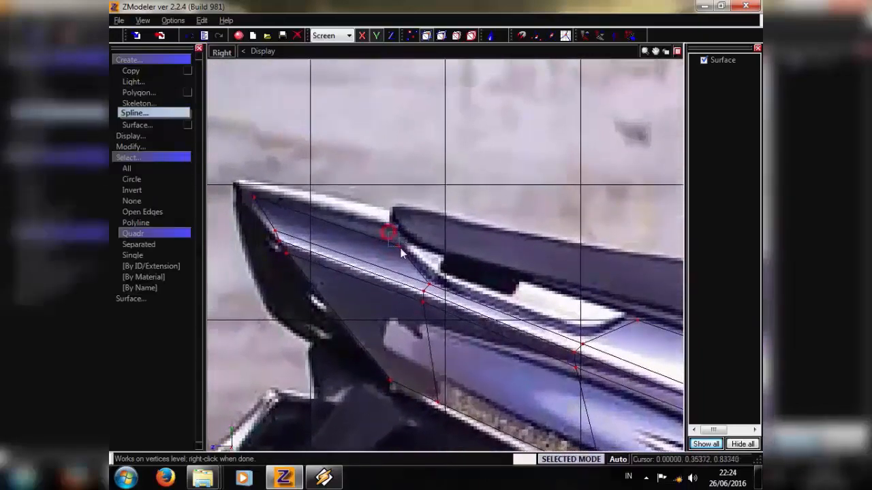
{"action": "left_click_drag", "start_coordinate": [401, 248], "coordinate": [401, 252]}
{"action": "middle_click_drag", "start_coordinate": [400, 253], "coordinate": [450, 265]}
{"action": "key", "text": "space"}
{"action": "scroll", "coordinate": [317, 215], "scroll_direction": "up", "scroll_amount": 2}
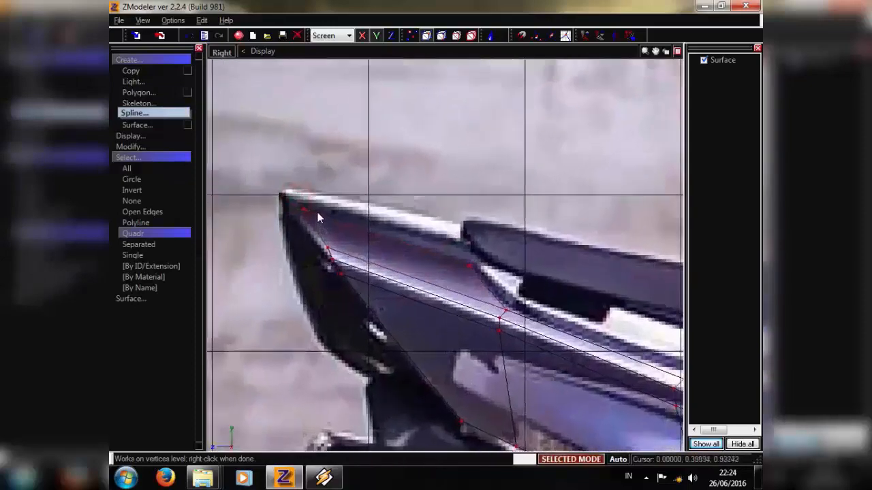
{"action": "left_click_drag", "start_coordinate": [294, 192], "coordinate": [318, 216]}
{"action": "key", "text": "e"}
{"action": "scroll", "coordinate": [380, 217], "scroll_direction": "up", "scroll_amount": 1}
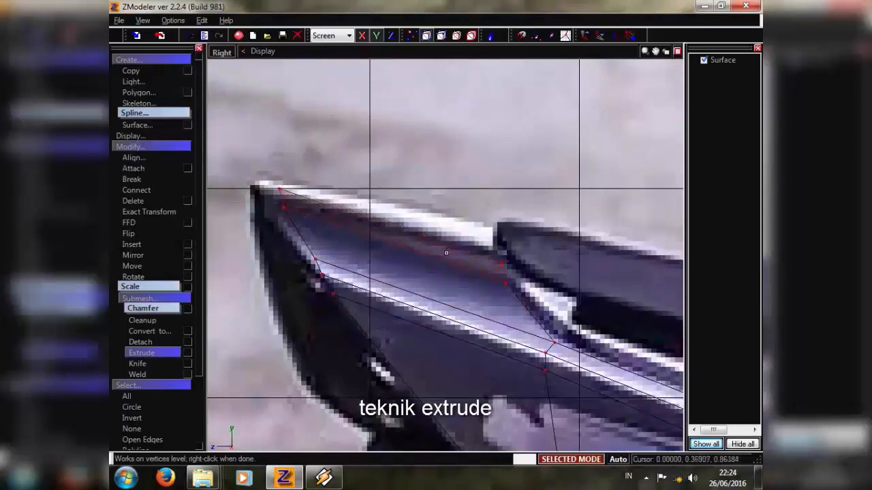
- Move the extruded edge's rear vertex down close to the tail panel's original corner to narrow the rim
{"action": "key", "text": "space"}
{"action": "key", "text": "m"}
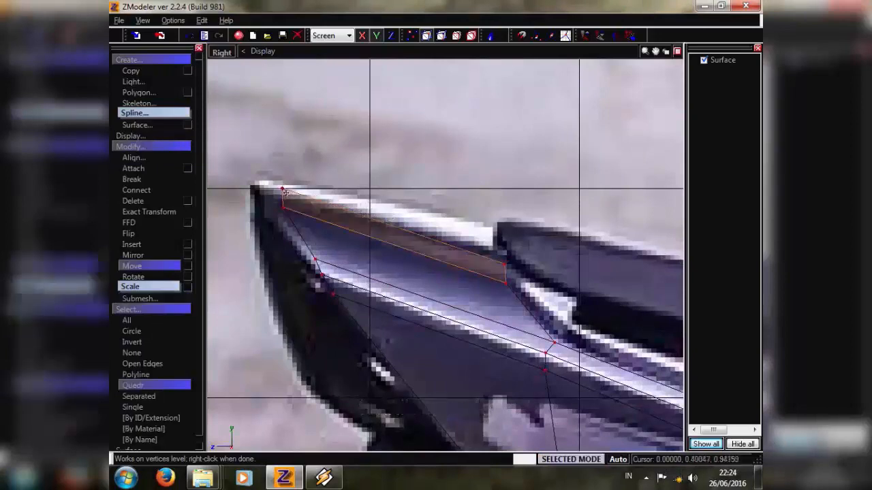
{"action": "left_click_drag", "start_coordinate": [286, 195], "coordinate": [286, 204]}
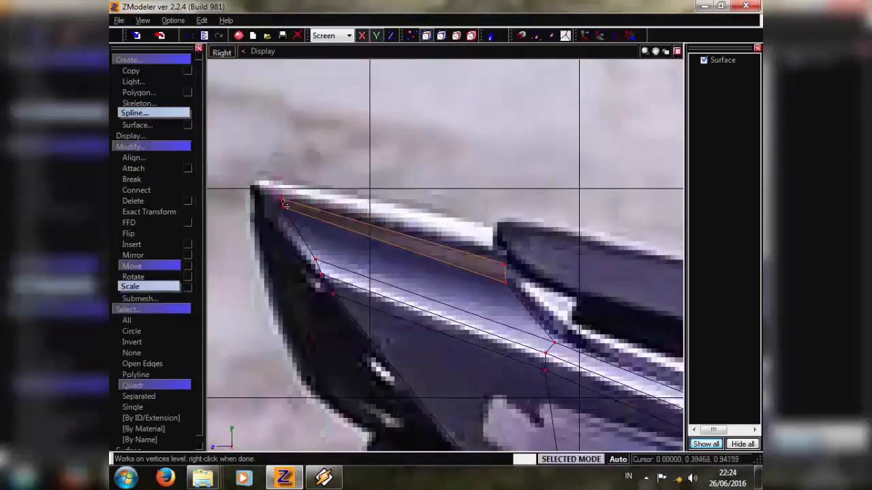
- Extrude the narrow rim's upper edge again, up to the white top outline of the tail
{"action": "key", "text": "space"}
{"action": "scroll", "coordinate": [387, 250], "scroll_direction": "up", "scroll_amount": 1}
{"action": "key", "text": "e"}
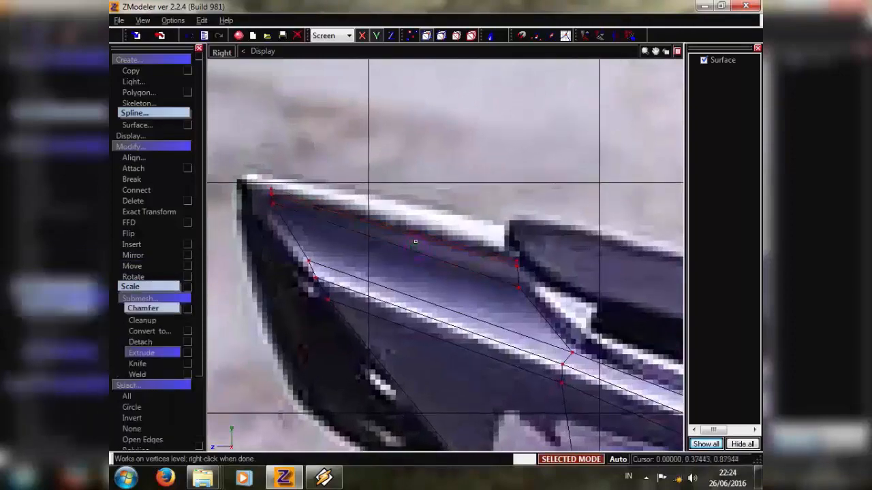
{"action": "left_click_drag", "start_coordinate": [416, 241], "coordinate": [402, 226]}
{"action": "scroll", "coordinate": [402, 225], "scroll_direction": "down", "scroll_amount": 5}
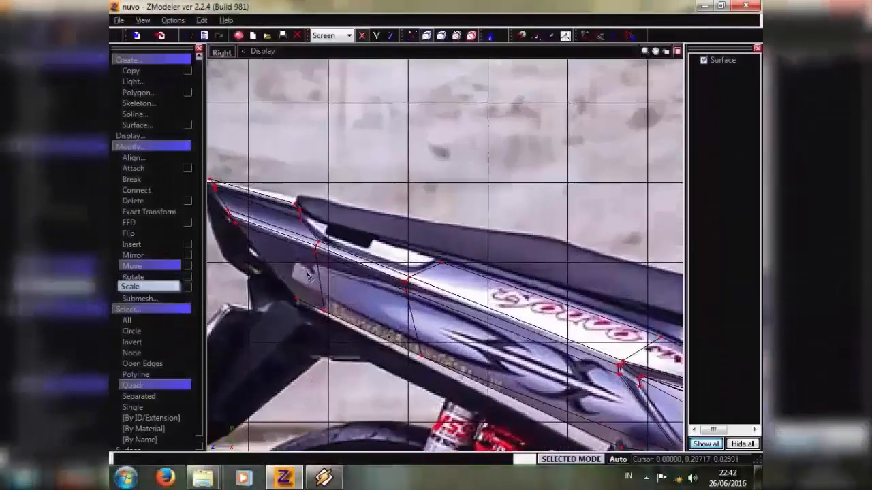
- Select the lower tail and side body vertices with rectangular selection, and undo the unwanted selection of the lettered upper strip
{"action": "scroll", "coordinate": [343, 270], "scroll_direction": "up", "scroll_amount": 3}
{"action": "scroll", "coordinate": [341, 267], "scroll_direction": "down", "scroll_amount": 1}
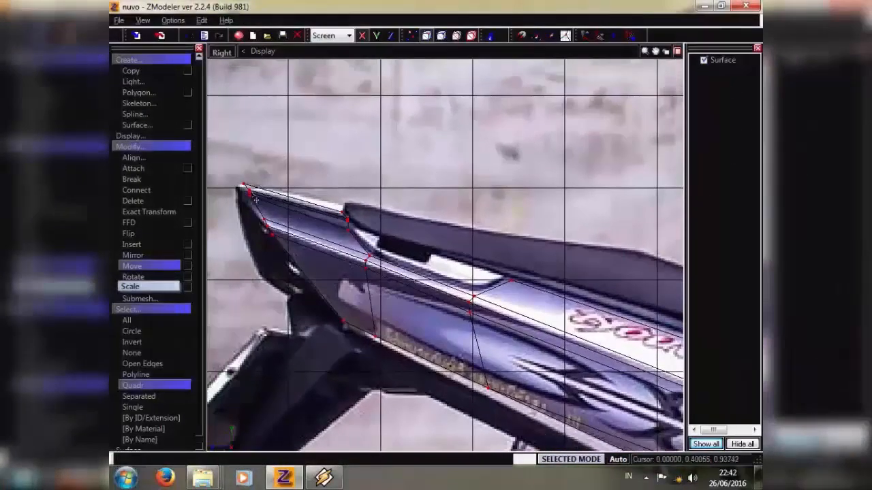
{"action": "left_click_drag", "start_coordinate": [260, 214], "coordinate": [282, 246]}
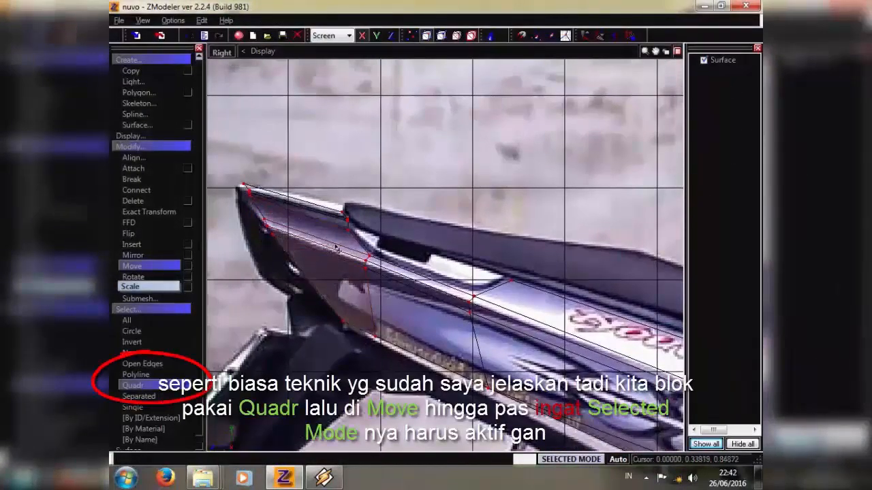
{"action": "left_click_drag", "start_coordinate": [398, 284], "coordinate": [400, 289]}
{"action": "scroll", "coordinate": [259, 197], "scroll_direction": "up", "scroll_amount": 4}
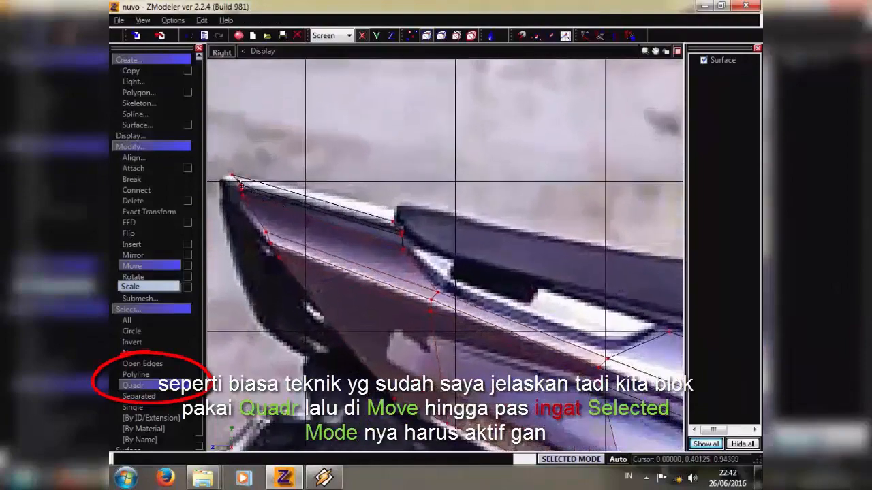
{"action": "left_click_drag", "start_coordinate": [423, 268], "coordinate": [423, 269]}
{"action": "middle_click_drag", "start_coordinate": [424, 268], "coordinate": [288, 201]}
{"action": "scroll", "coordinate": [393, 276], "scroll_direction": "down", "scroll_amount": 2}
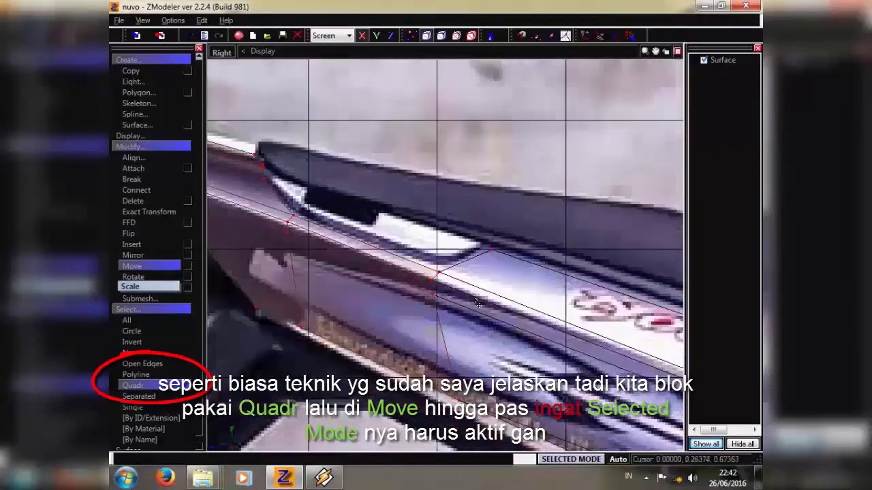
{"action": "scroll", "coordinate": [393, 275], "scroll_direction": "up", "scroll_amount": 1}
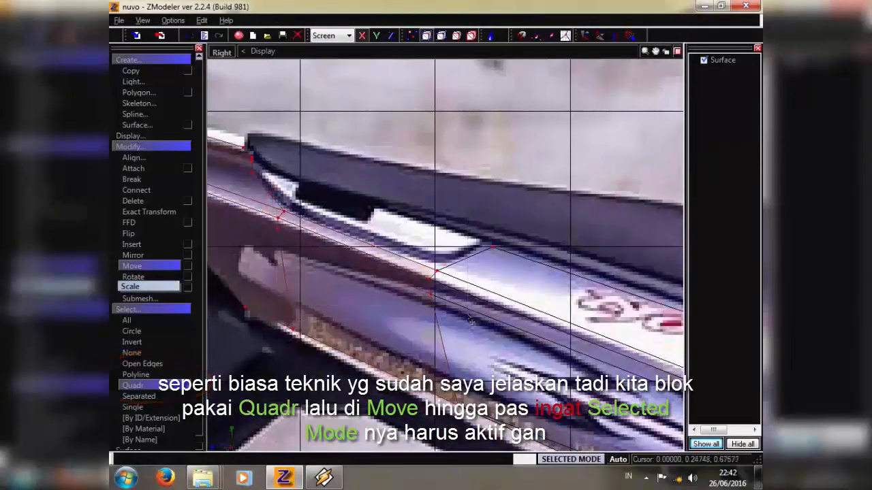
{"action": "scroll", "coordinate": [224, 212], "scroll_direction": "down", "scroll_amount": 3}
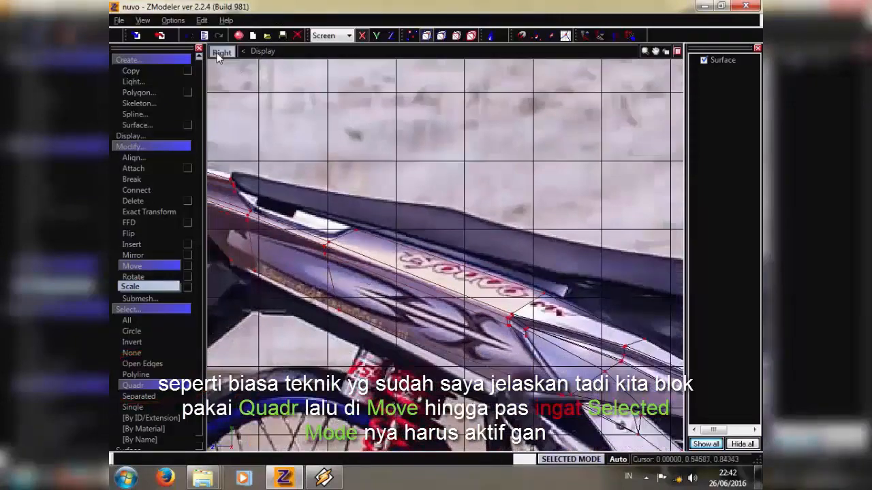
{"action": "left_click", "coordinate": [189, 36]}
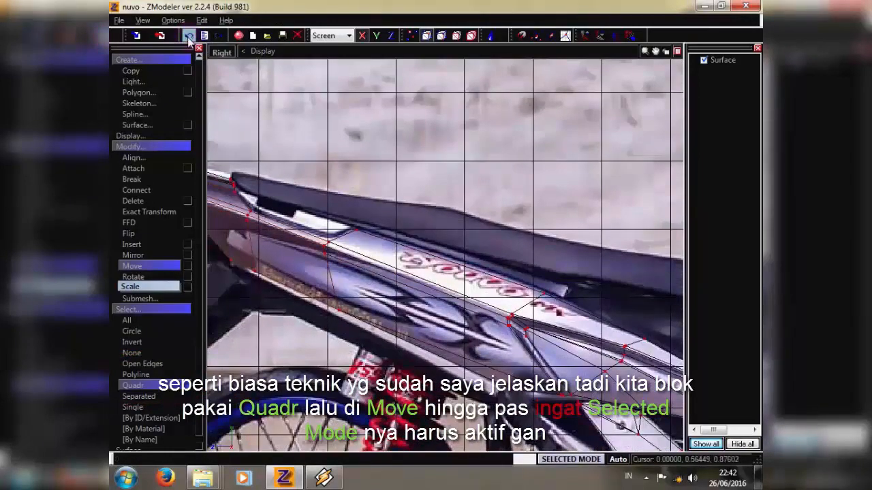
- Extend the rectangular selection along the side body's upper border and across the forward fairing toward its front tip
{"action": "middle_click_drag", "start_coordinate": [333, 246], "coordinate": [435, 287]}
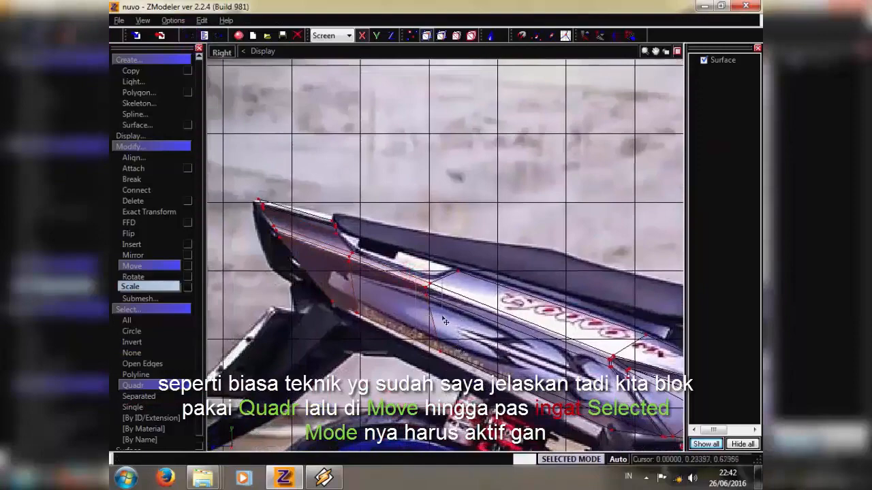
{"action": "scroll", "coordinate": [589, 345], "scroll_direction": "up", "scroll_amount": 5}
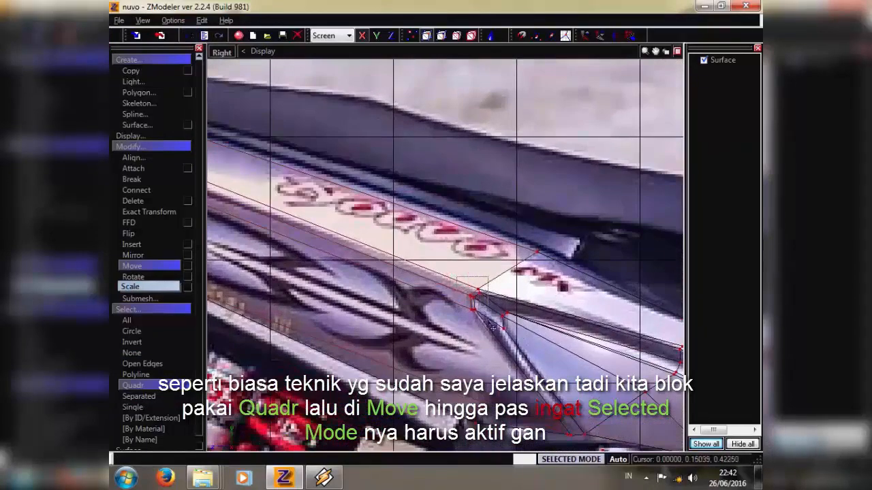
{"action": "left_click_drag", "start_coordinate": [493, 328], "coordinate": [495, 330]}
{"action": "middle_click_drag", "start_coordinate": [677, 351], "coordinate": [516, 330]}
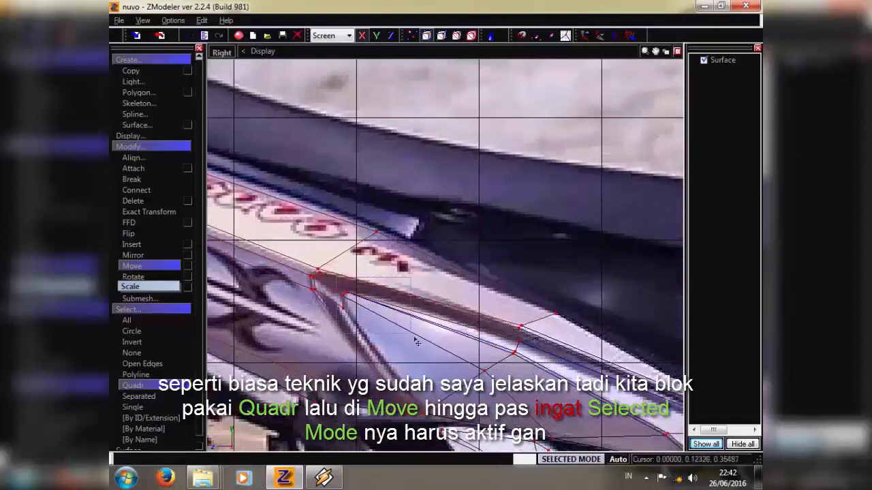
{"action": "left_click_drag", "start_coordinate": [416, 341], "coordinate": [419, 343]}
{"action": "middle_click_drag", "start_coordinate": [524, 400], "coordinate": [402, 325]}
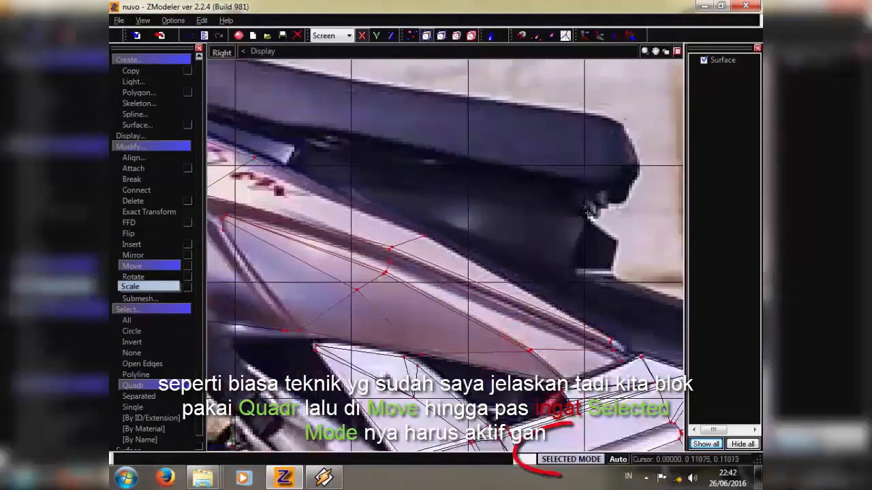
- Move the selected lower side body and fairing surfaces sideways, outward from the centre plane along the X axis
{"action": "left_click", "coordinate": [677, 52]}
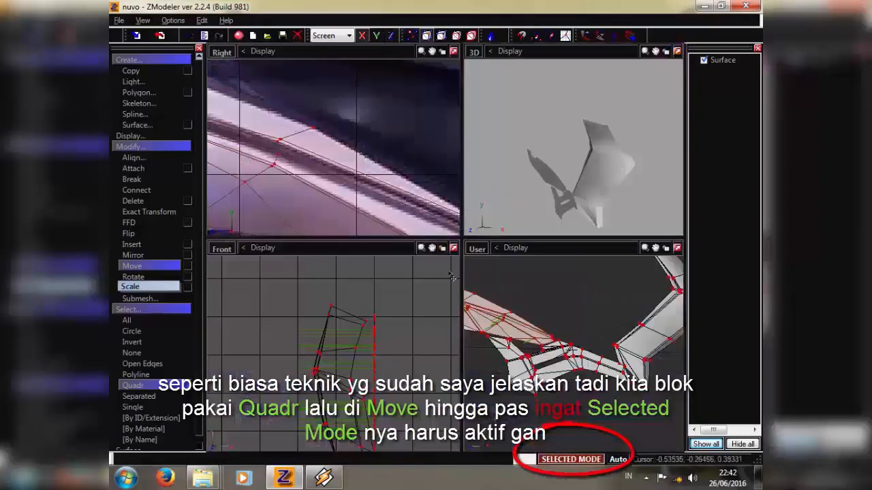
{"action": "left_click_drag", "start_coordinate": [388, 338], "coordinate": [382, 337]}
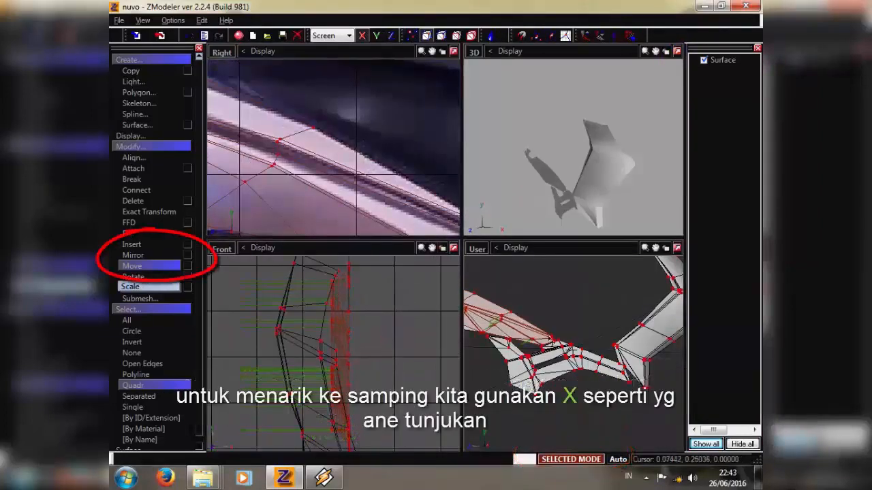
{"action": "mouse_move", "coordinate": [620, 324]}
{"action": "middle_mouse_down"}
{"action": "mouse_move", "coordinate": [531, 307]}
{"action": "mouse_move", "coordinate": [638, 379]}
{"action": "mouse_move", "coordinate": [602, 358]}
{"action": "middle_mouse_up"}
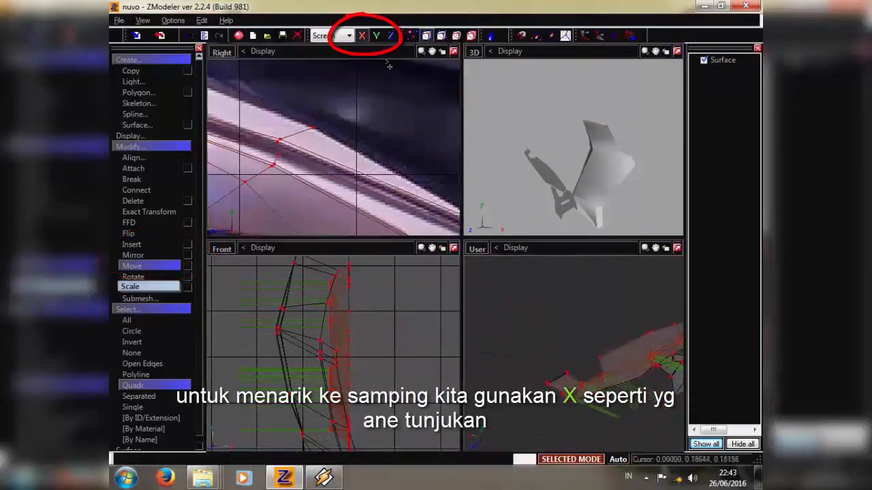
- Select the narrow strip bordering the side body and tail, move it sideways along the X axis, and clear the selection
{"action": "left_click", "coordinate": [453, 52]}
{"action": "scroll", "coordinate": [481, 265], "scroll_direction": "down", "scroll_amount": 3}
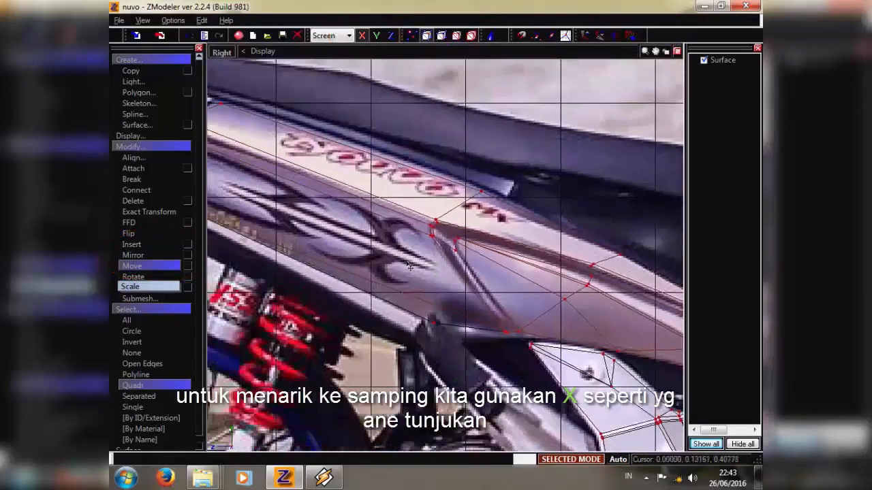
{"action": "scroll", "coordinate": [480, 265], "scroll_direction": "up", "scroll_amount": 5}
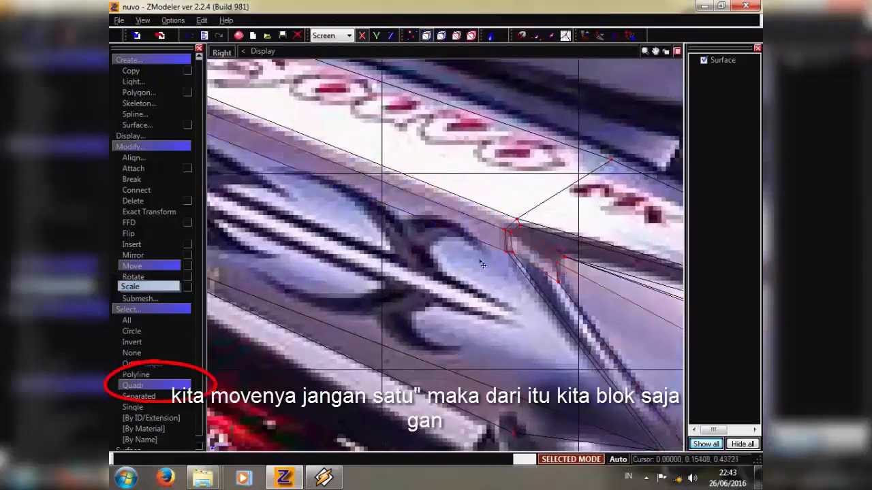
{"action": "middle_click_drag", "start_coordinate": [480, 260], "coordinate": [625, 314]}
{"action": "middle_click_drag", "start_coordinate": [387, 226], "coordinate": [585, 347]}
{"action": "middle_click_drag", "start_coordinate": [384, 266], "coordinate": [512, 307]}
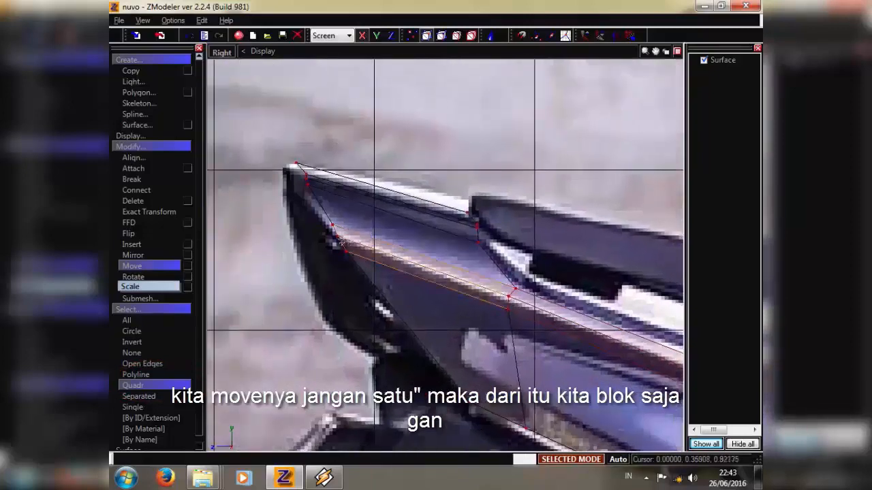
{"action": "left_click", "coordinate": [676, 52]}
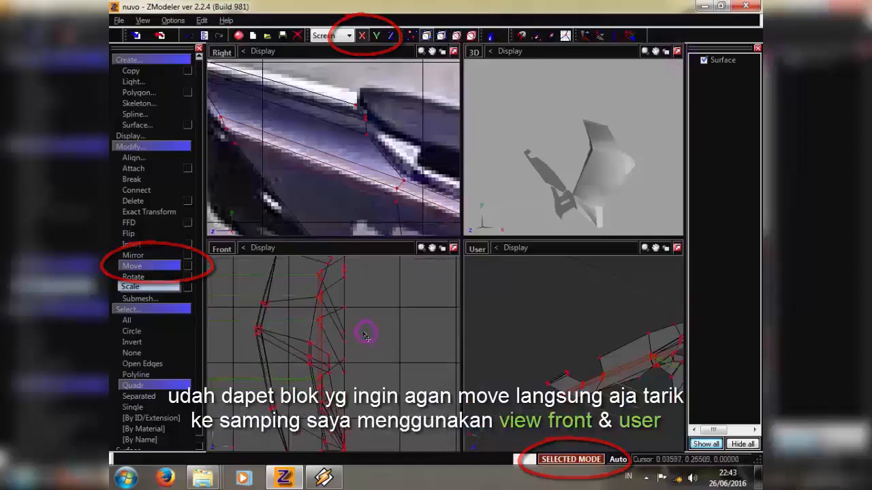
{"action": "mouse_move", "coordinate": [592, 365]}
{"action": "middle_mouse_down"}
{"action": "mouse_move", "coordinate": [604, 367]}
{"action": "mouse_move", "coordinate": [603, 378]}
{"action": "mouse_move", "coordinate": [621, 359]}
{"action": "mouse_move", "coordinate": [590, 363]}
{"action": "middle_mouse_up"}
{"action": "scroll", "coordinate": [590, 364], "scroll_direction": "up", "scroll_amount": 4}
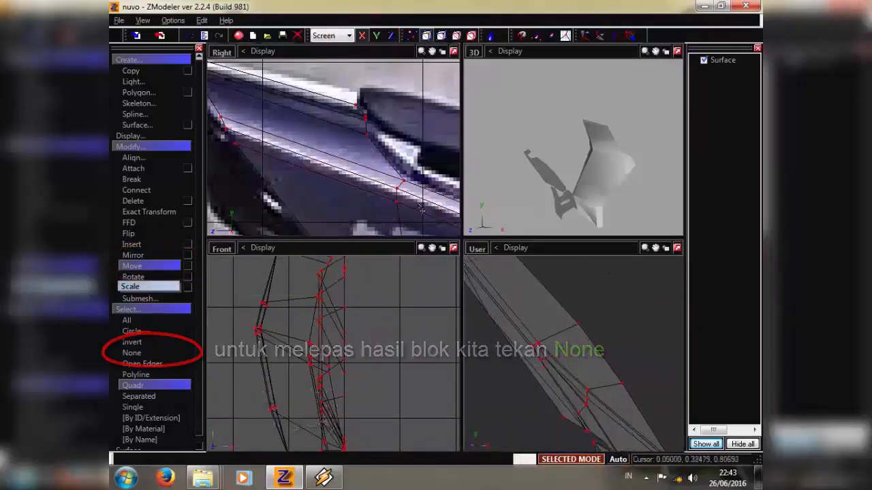
- Select the forward fairing's vertices from its upper rear corner to its front tip and move them outward along the X axis
{"action": "scroll", "coordinate": [388, 163], "scroll_direction": "down", "scroll_amount": 2}
{"action": "middle_click_drag", "start_coordinate": [432, 191], "coordinate": [194, 87]}
{"action": "scroll", "coordinate": [211, 96], "scroll_direction": "down", "scroll_amount": 3}
{"action": "scroll", "coordinate": [309, 146], "scroll_direction": "up", "scroll_amount": 4}
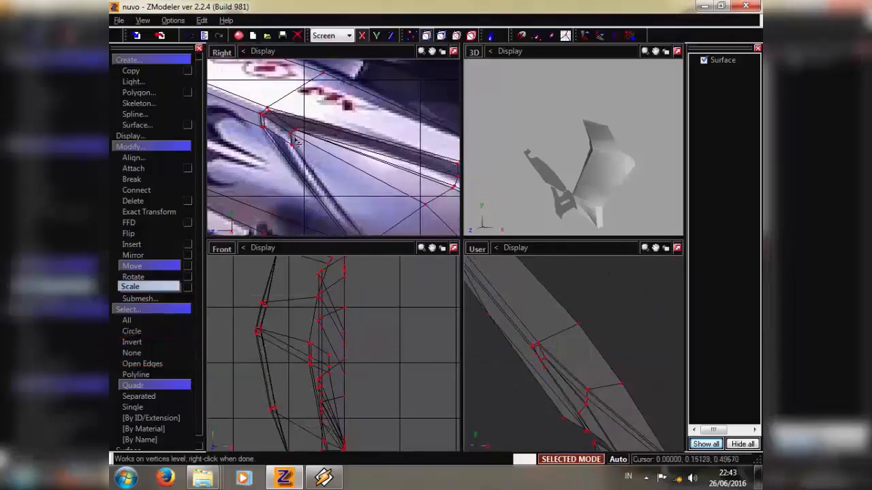
{"action": "left_click_drag", "start_coordinate": [326, 168], "coordinate": [327, 169]}
{"action": "middle_click_drag", "start_coordinate": [447, 212], "coordinate": [249, 146]}
{"action": "scroll", "coordinate": [285, 142], "scroll_direction": "down", "scroll_amount": 1}
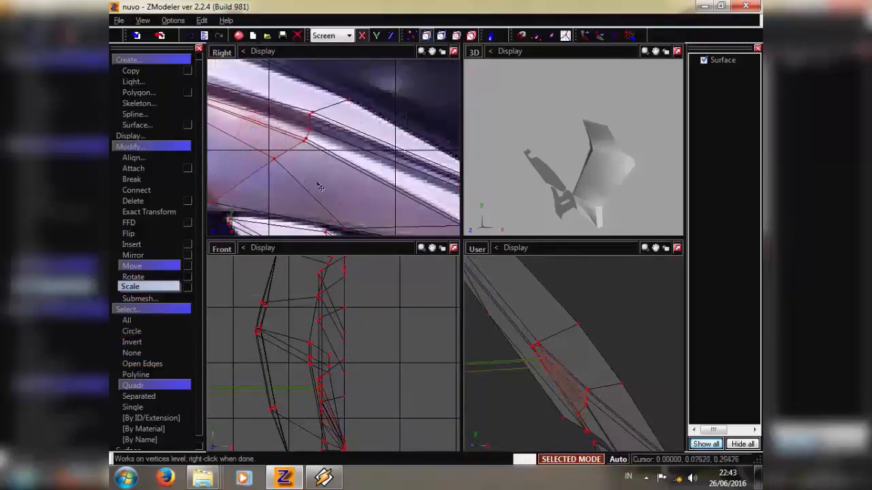
{"action": "left_click_drag", "start_coordinate": [320, 187], "coordinate": [323, 190]}
{"action": "middle_click_drag", "start_coordinate": [357, 191], "coordinate": [200, 132]}
{"action": "left_click_drag", "start_coordinate": [352, 156], "coordinate": [413, 188]}
{"action": "left_click_drag", "start_coordinate": [344, 194], "coordinate": [362, 211]}
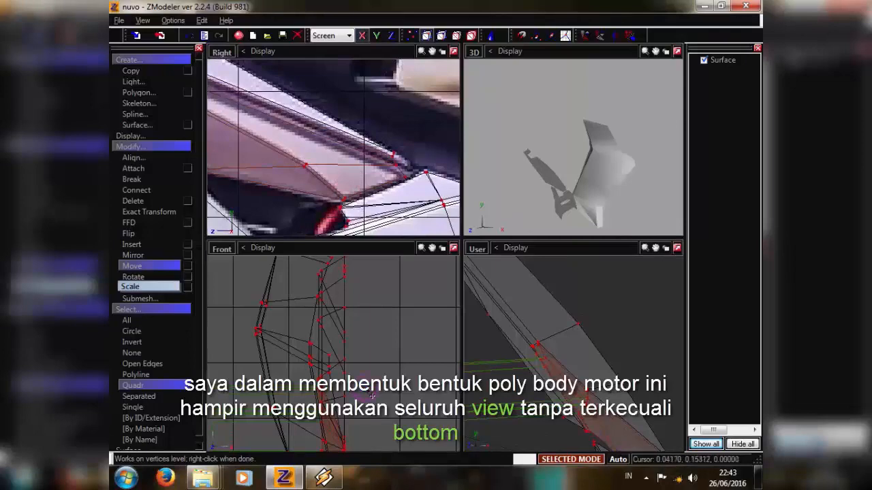
{"action": "middle_click_drag", "start_coordinate": [578, 402], "coordinate": [570, 326], "text": "alt"}
- Adjust the fairing's front and upper border vertices sideways along the X axis in successive small selections
{"action": "middle_click_drag", "start_coordinate": [332, 180], "coordinate": [341, 179]}
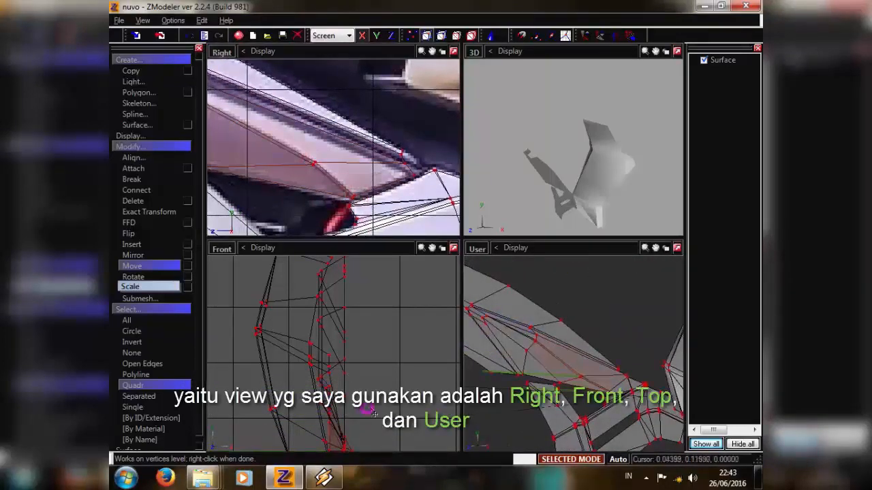
{"action": "middle_click_drag", "start_coordinate": [532, 409], "coordinate": [648, 430], "text": "alt"}
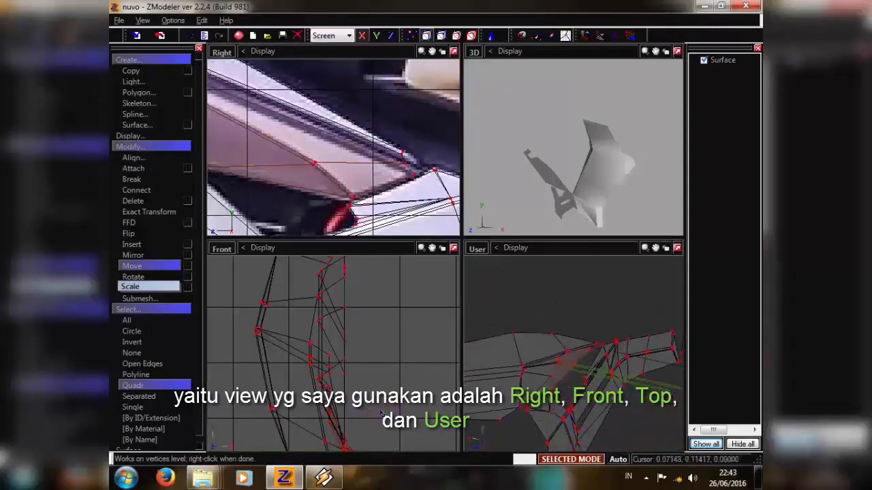
{"action": "scroll", "coordinate": [351, 184], "scroll_direction": "up", "scroll_amount": 2}
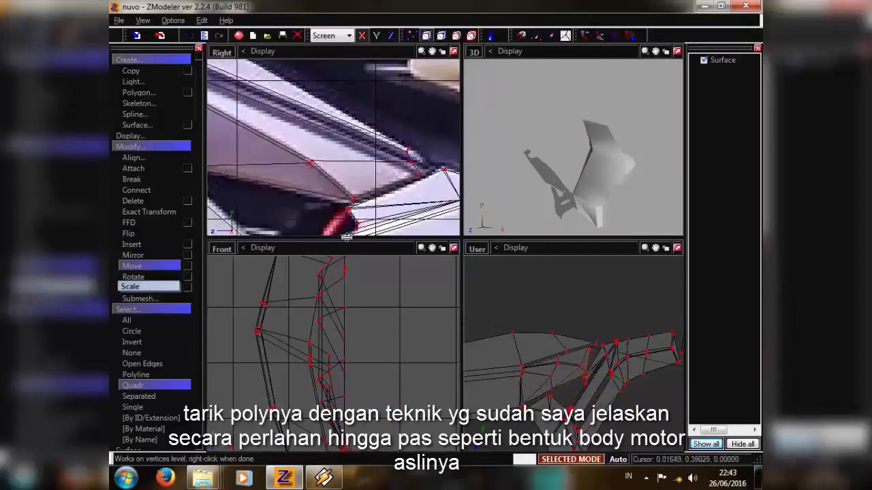
{"action": "scroll", "coordinate": [298, 165], "scroll_direction": "up", "scroll_amount": 1}
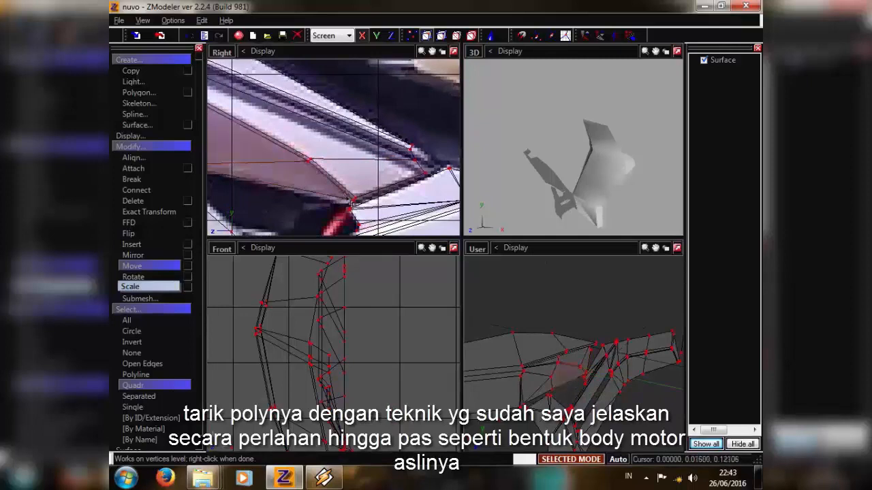
{"action": "scroll", "coordinate": [350, 202], "scroll_direction": "up", "scroll_amount": 1}
{"action": "scroll", "coordinate": [355, 208], "scroll_direction": "up", "scroll_amount": 2}
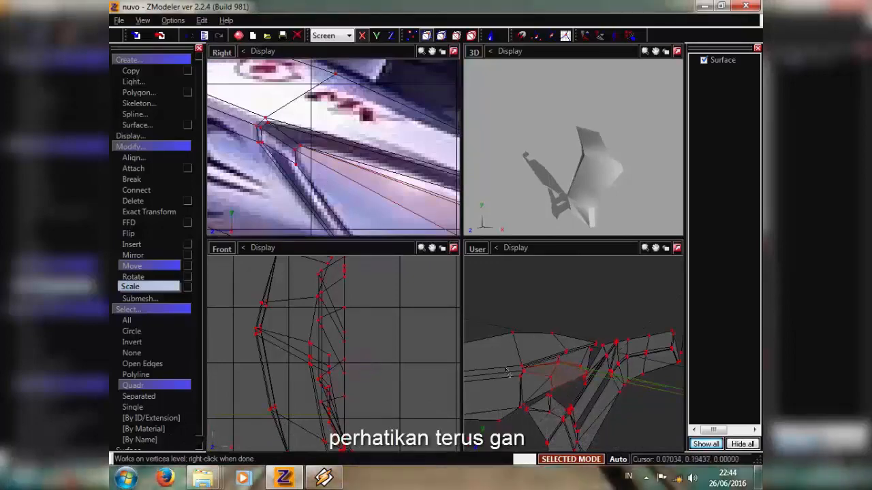
- Select the fairing's bottom edge vertex ahead of the central vertex and move it sideways along the X axis
{"action": "middle_click_drag", "start_coordinate": [508, 374], "coordinate": [487, 336]}
{"action": "scroll", "coordinate": [335, 134], "scroll_direction": "down", "scroll_amount": 3}
{"action": "scroll", "coordinate": [368, 176], "scroll_direction": "up", "scroll_amount": 2}
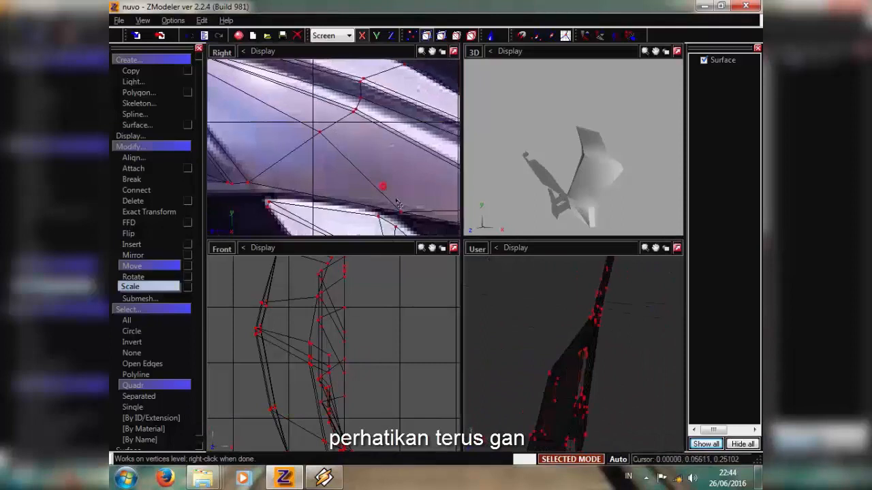
{"action": "left_click", "coordinate": [426, 223]}
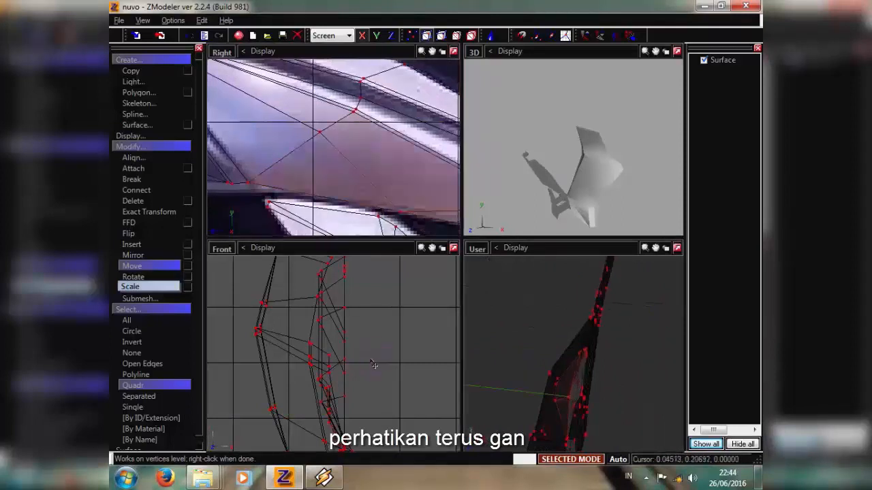
{"action": "middle_click_drag", "start_coordinate": [504, 372], "coordinate": [525, 361]}
- Select the vertex where the dark groove meets the white upper strip above the fairing and shift it along the X axis
{"action": "middle_click_drag", "start_coordinate": [306, 80], "coordinate": [301, 148]}
{"action": "scroll", "coordinate": [359, 143], "scroll_direction": "up", "scroll_amount": 2}
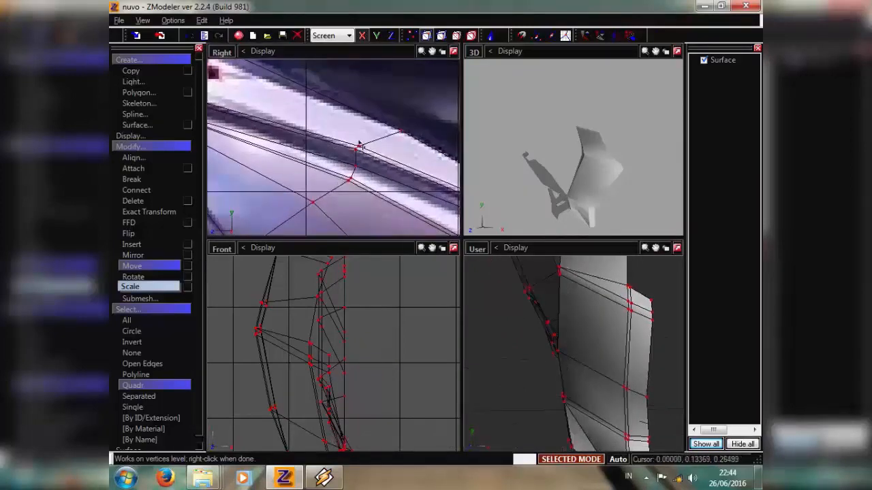
{"action": "left_click", "coordinate": [356, 140]}
{"action": "middle_click_drag", "start_coordinate": [518, 327], "coordinate": [577, 390]}
{"action": "middle_click_drag", "start_coordinate": [333, 138], "coordinate": [425, 172]}
{"action": "scroll", "coordinate": [427, 199], "scroll_direction": "down", "scroll_amount": 1}
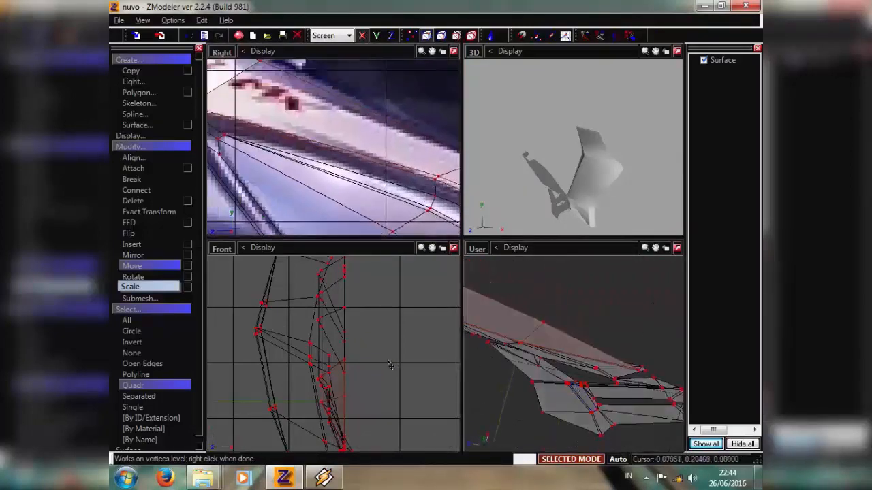
{"action": "scroll", "coordinate": [330, 400], "scroll_direction": "up", "scroll_amount": 8}
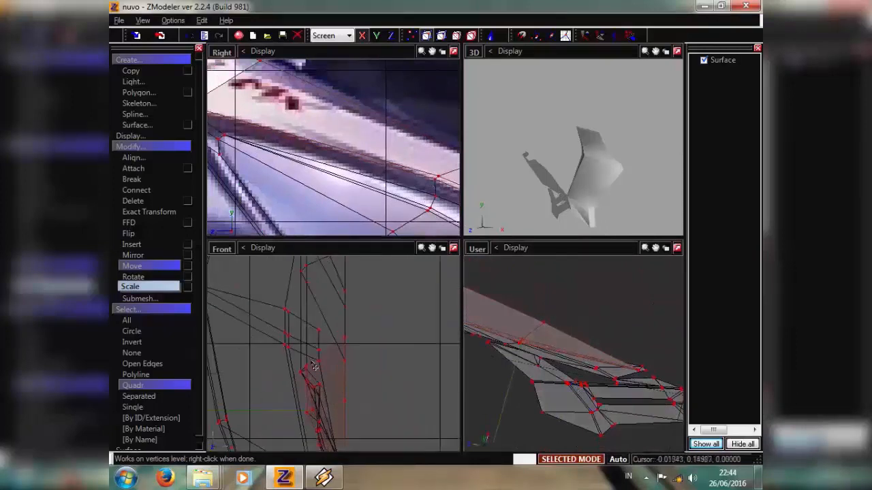
- Shift the selected vertices of the groove below the white upper strip sideways along the X axis and leave selected mode
{"action": "scroll", "coordinate": [311, 300], "scroll_direction": "up", "scroll_amount": 2}
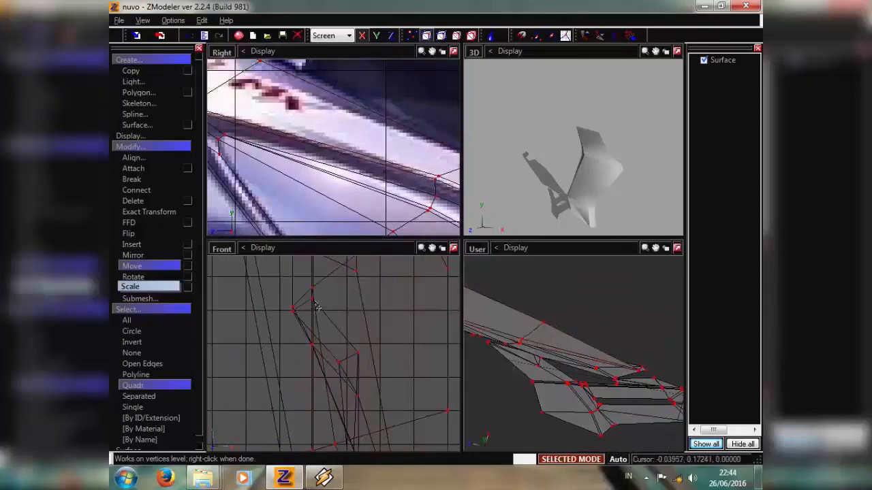
{"action": "scroll", "coordinate": [323, 333], "scroll_direction": "down", "scroll_amount": 2}
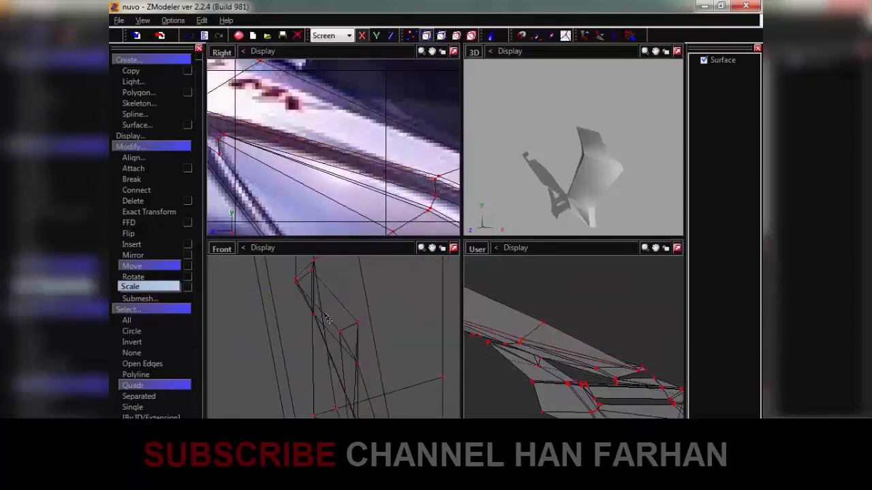
{"action": "scroll", "coordinate": [316, 410], "scroll_direction": "up", "scroll_amount": 2}
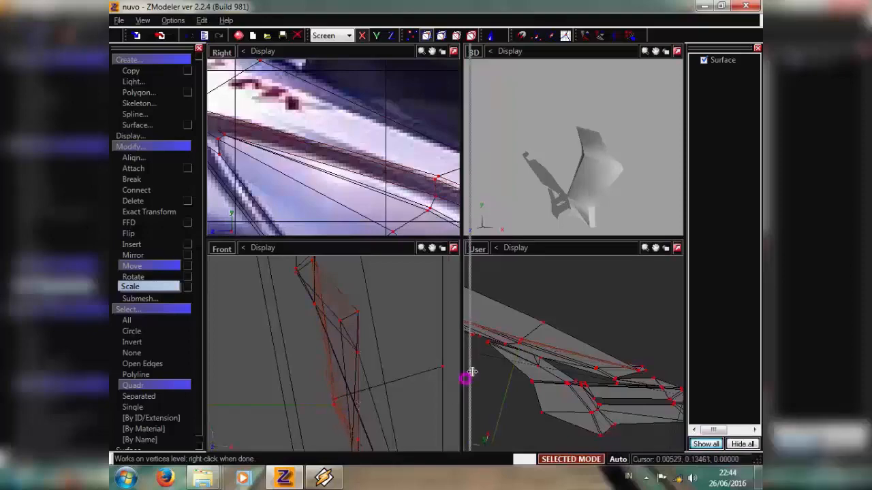
{"action": "left_click_drag", "start_coordinate": [472, 372], "coordinate": [467, 365]}
{"action": "middle_click_drag", "start_coordinate": [540, 368], "coordinate": [614, 446]}
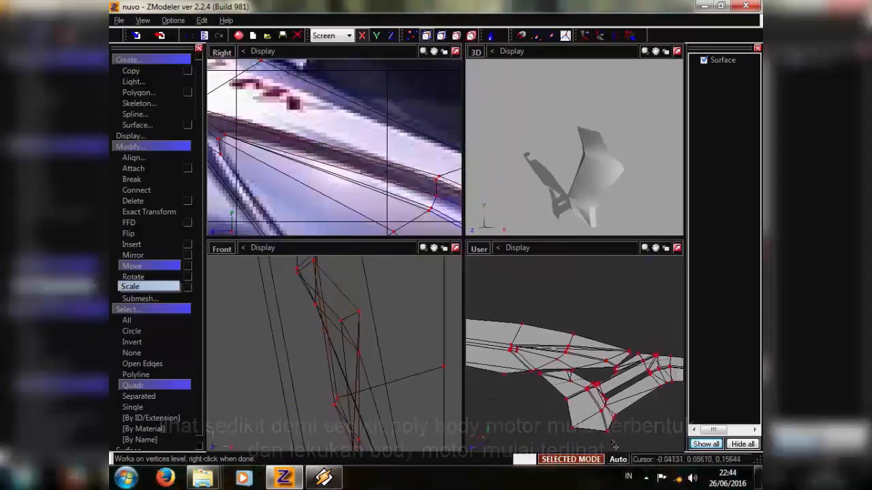
{"action": "left_click", "coordinate": [577, 462]}
- Select the vertices along the tail's upper edge, from its front end to the rear tip, and restrict editing to them
{"action": "middle_click_drag", "start_coordinate": [611, 401], "coordinate": [595, 339]}
{"action": "middle_click_drag", "start_coordinate": [403, 337], "coordinate": [298, 328]}
{"action": "scroll", "coordinate": [373, 183], "scroll_direction": "down", "scroll_amount": 2}
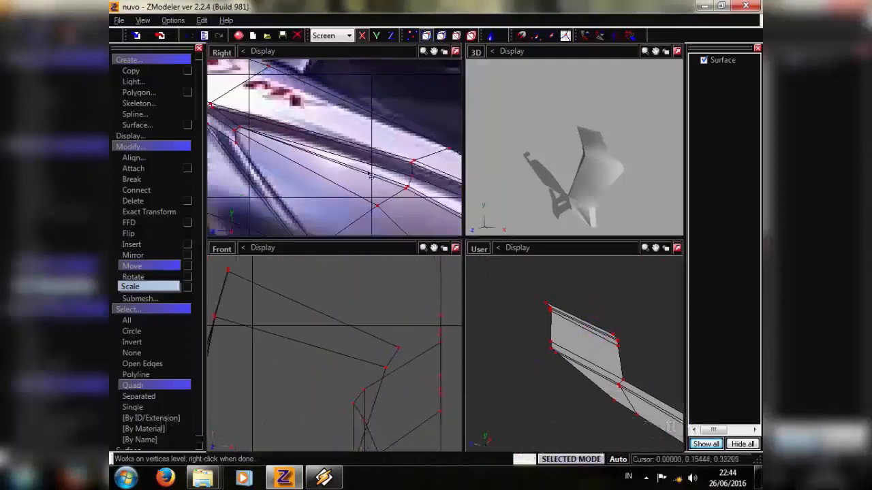
{"action": "middle_click_drag", "start_coordinate": [372, 175], "coordinate": [417, 212]}
{"action": "scroll", "coordinate": [371, 178], "scroll_direction": "down", "scroll_amount": 2}
{"action": "middle_click_drag", "start_coordinate": [300, 136], "coordinate": [371, 178]}
{"action": "scroll", "coordinate": [344, 172], "scroll_direction": "up", "scroll_amount": 2}
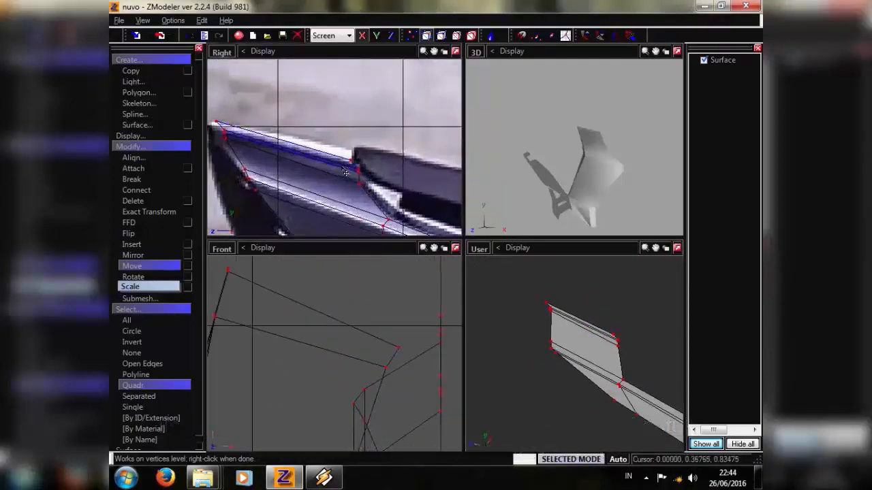
{"action": "scroll", "coordinate": [344, 170], "scroll_direction": "up", "scroll_amount": 4}
{"action": "left_click_drag", "start_coordinate": [341, 142], "coordinate": [375, 175]}
{"action": "middle_click_drag", "start_coordinate": [330, 155], "coordinate": [451, 196]}
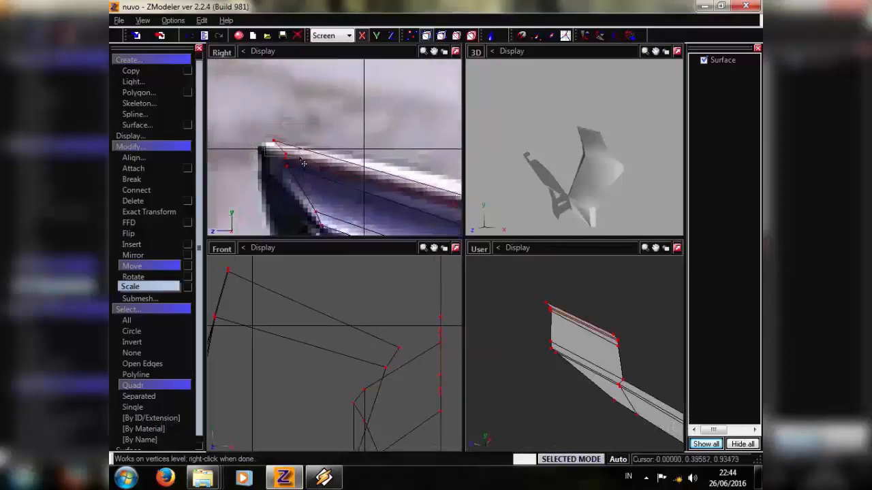
{"action": "key", "text": "space"}
- Move the topmost border vertices of the tail inward along the X axis so the upper strip leans toward the centreline
{"action": "middle_click_drag", "start_coordinate": [453, 392], "coordinate": [413, 390]}
{"action": "scroll", "coordinate": [417, 390], "scroll_direction": "up", "scroll_amount": 2}
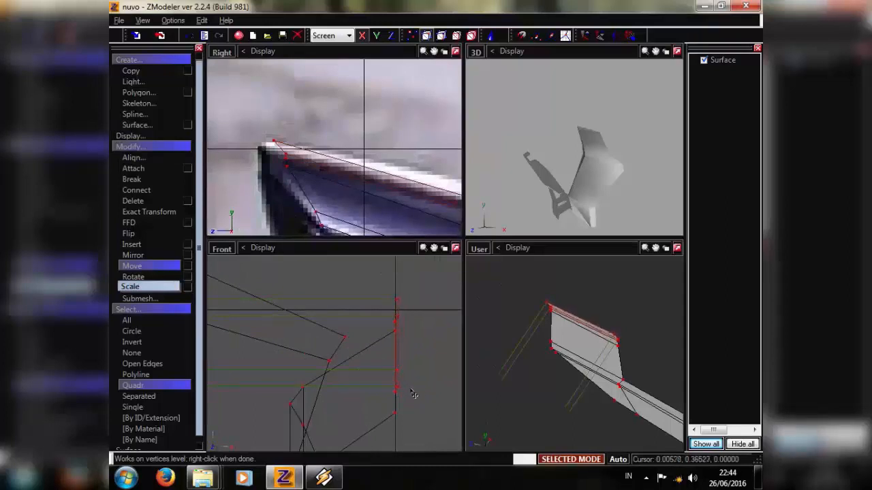
{"action": "left_click_drag", "start_coordinate": [404, 305], "coordinate": [411, 310]}
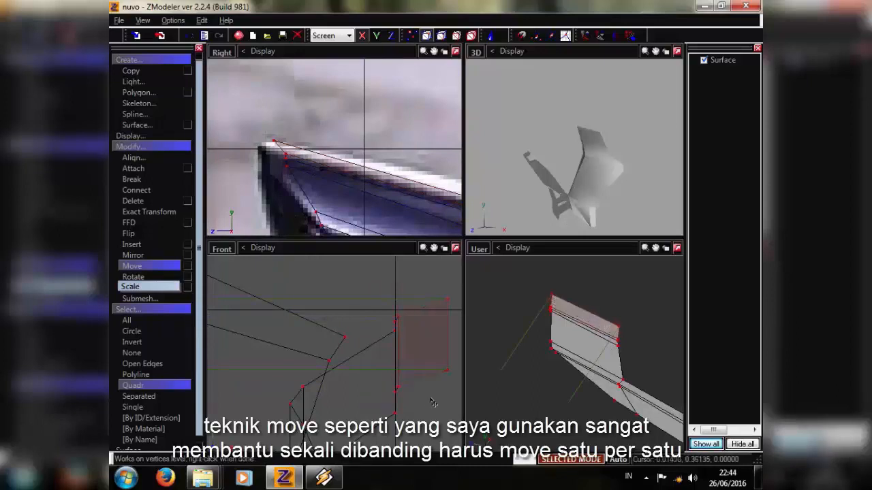
{"action": "mouse_move", "coordinate": [591, 394]}
{"action": "middle_mouse_down"}
{"action": "mouse_move", "coordinate": [618, 397]}
{"action": "mouse_move", "coordinate": [538, 407]}
{"action": "mouse_move", "coordinate": [542, 398]}
{"action": "mouse_move", "coordinate": [520, 391]}
{"action": "mouse_move", "coordinate": [479, 414]}
{"action": "middle_mouse_up"}
{"action": "scroll", "coordinate": [291, 292], "scroll_direction": "down", "scroll_amount": 3}
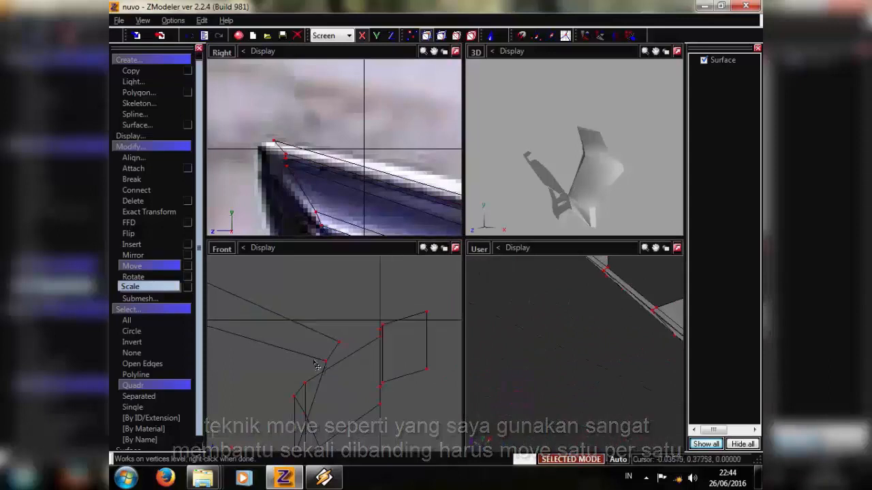
- Show a full-size top view and move the vertex row ahead of the tail outward along the X axis
{"action": "left_click", "coordinate": [221, 248]}
{"action": "left_click", "coordinate": [237, 301]}
{"action": "left_click", "coordinate": [443, 249]}
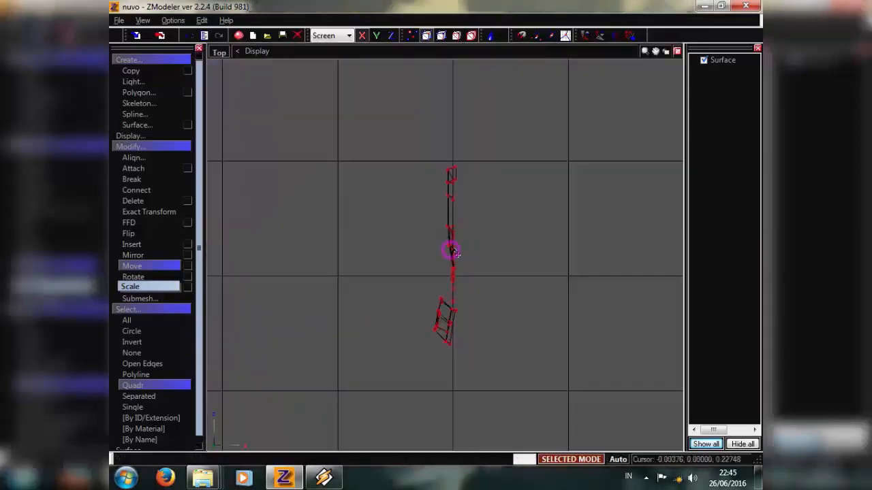
{"action": "scroll", "coordinate": [467, 179], "scroll_direction": "up", "scroll_amount": 5}
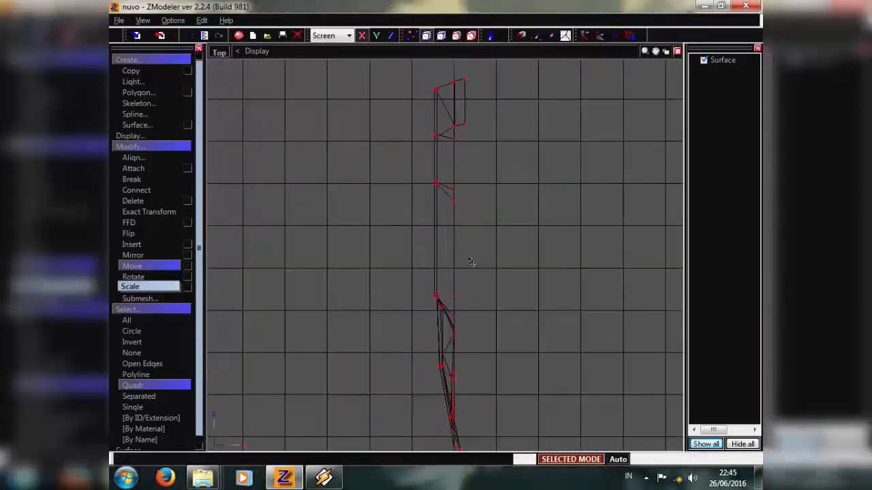
{"action": "scroll", "coordinate": [472, 263], "scroll_direction": "up", "scroll_amount": 3}
{"action": "scroll", "coordinate": [440, 191], "scroll_direction": "down", "scroll_amount": 3}
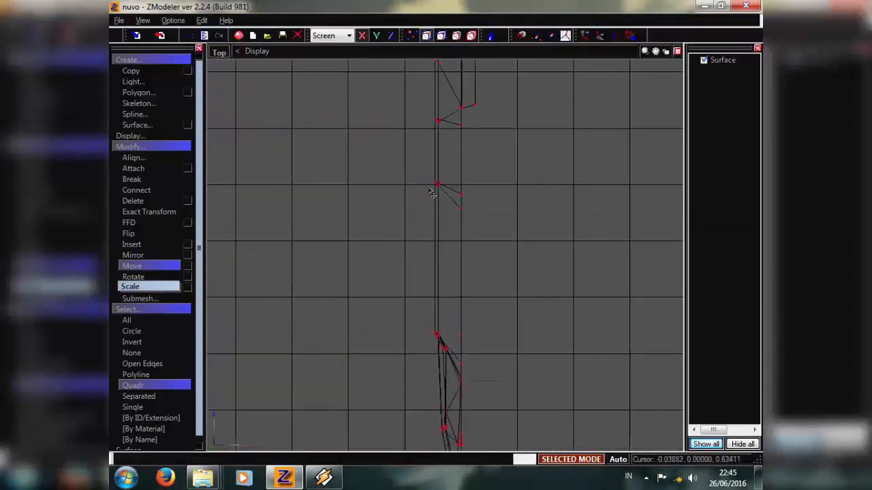
{"action": "left_click_drag", "start_coordinate": [414, 162], "coordinate": [526, 284]}
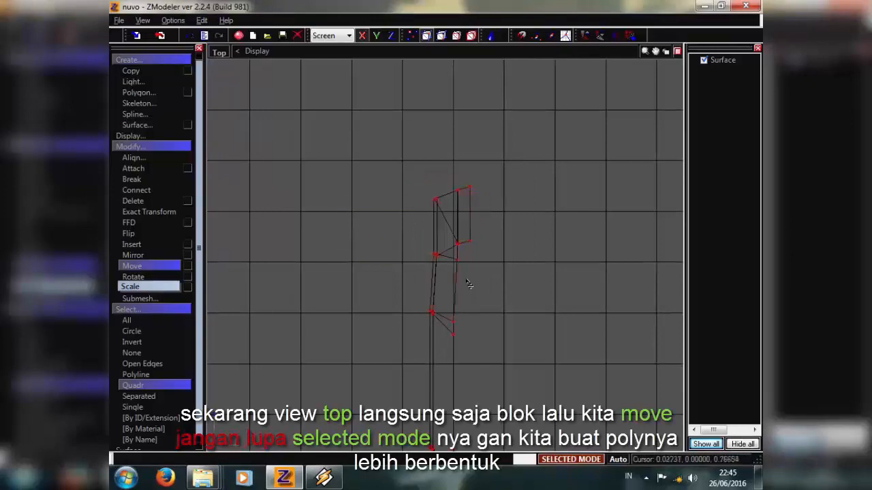
- Select the side body's vertices behind the tapering front section and pull them outward along the X axis
{"action": "scroll", "coordinate": [468, 282], "scroll_direction": "down", "scroll_amount": 3}
{"action": "scroll", "coordinate": [435, 348], "scroll_direction": "up", "scroll_amount": 5}
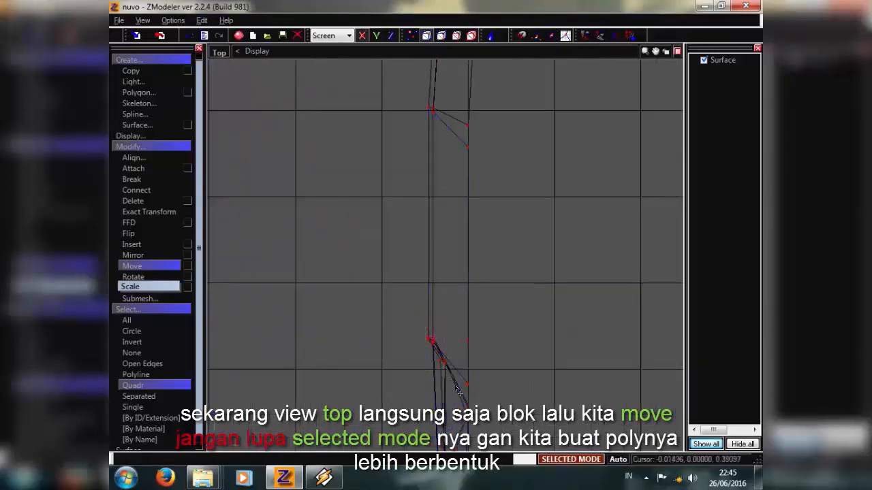
{"action": "left_click_drag", "start_coordinate": [447, 273], "coordinate": [445, 275]}
{"action": "scroll", "coordinate": [436, 278], "scroll_direction": "down", "scroll_amount": 5}
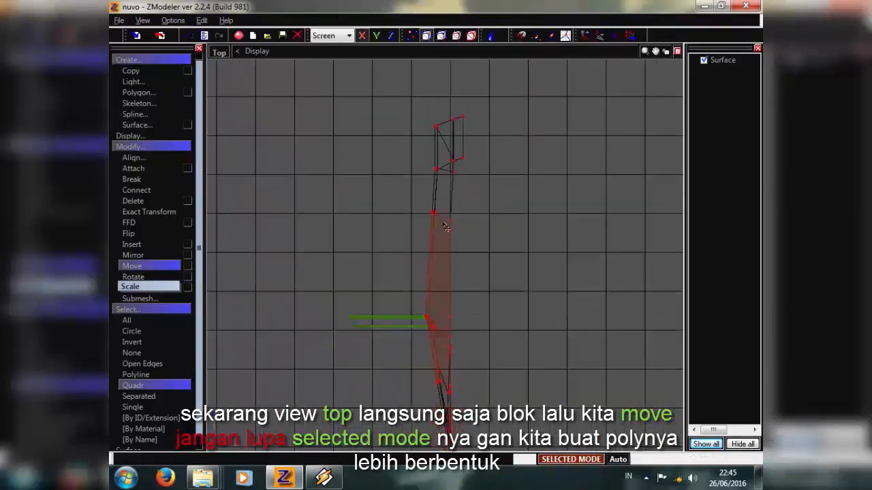
{"action": "middle_click_drag", "start_coordinate": [447, 230], "coordinate": [440, 274]}
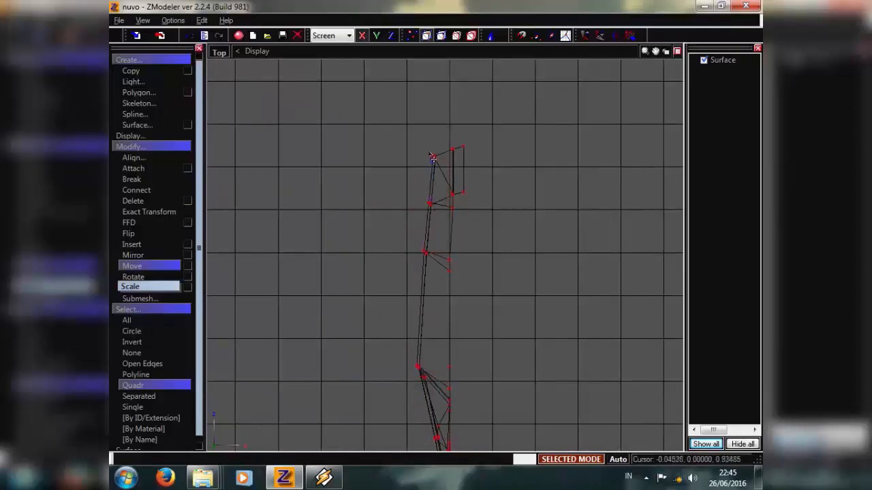
- Move the tail's rear outer corner and its top inner edge inward along the X axis
{"action": "scroll", "coordinate": [430, 321], "scroll_direction": "down", "scroll_amount": 1}
{"action": "scroll", "coordinate": [429, 165], "scroll_direction": "up", "scroll_amount": 2}
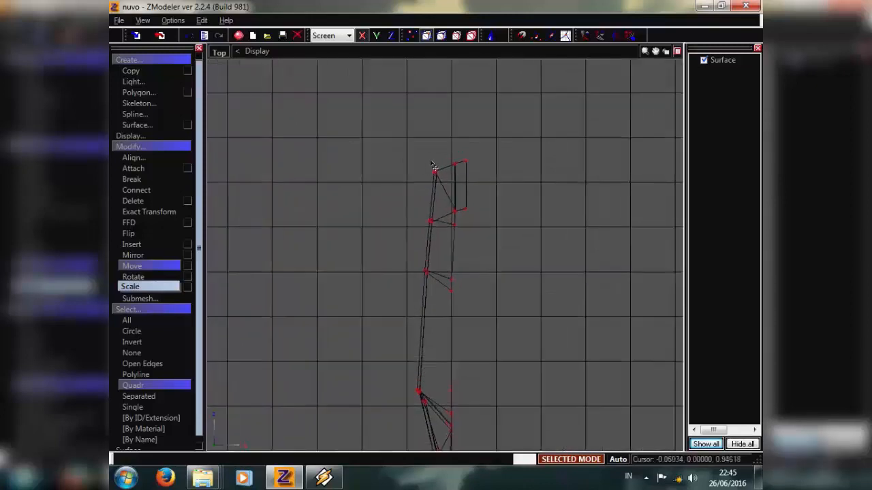
{"action": "left_click_drag", "start_coordinate": [430, 161], "coordinate": [441, 180]}
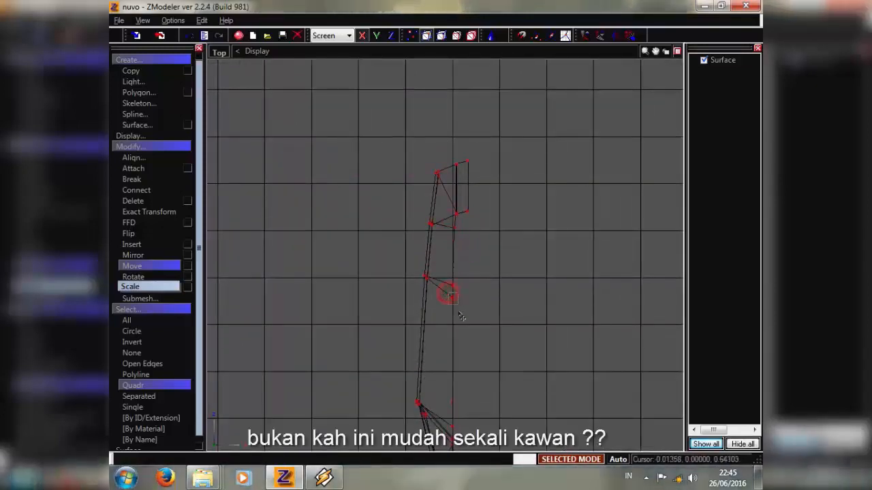
{"action": "left_click_drag", "start_coordinate": [460, 313], "coordinate": [463, 320]}
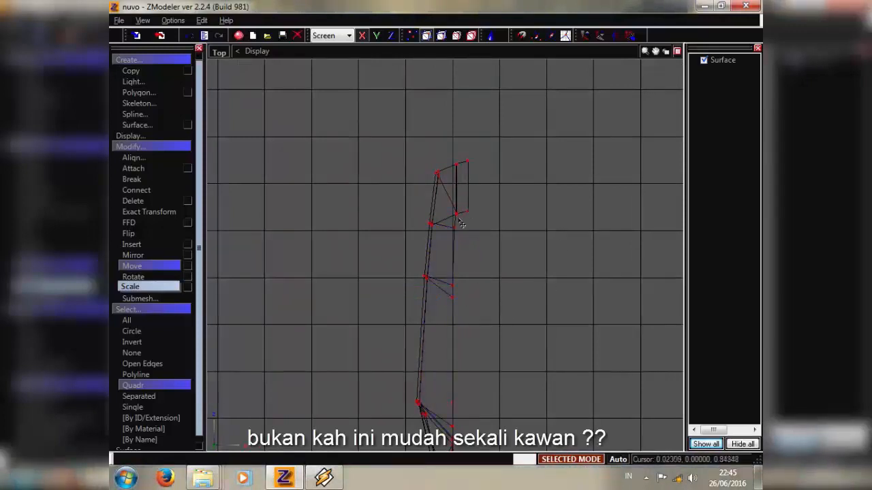
{"action": "left_click_drag", "start_coordinate": [455, 213], "coordinate": [463, 225]}
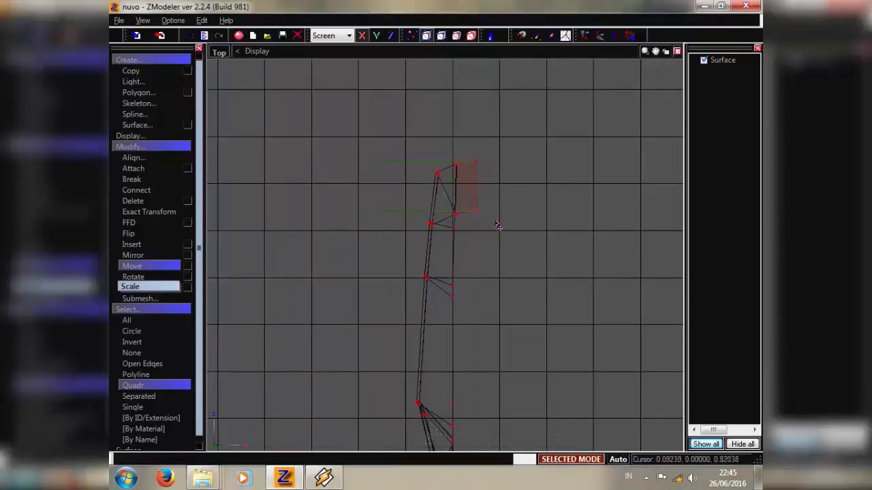
{"action": "scroll", "coordinate": [498, 226], "scroll_direction": "down", "scroll_amount": 1}
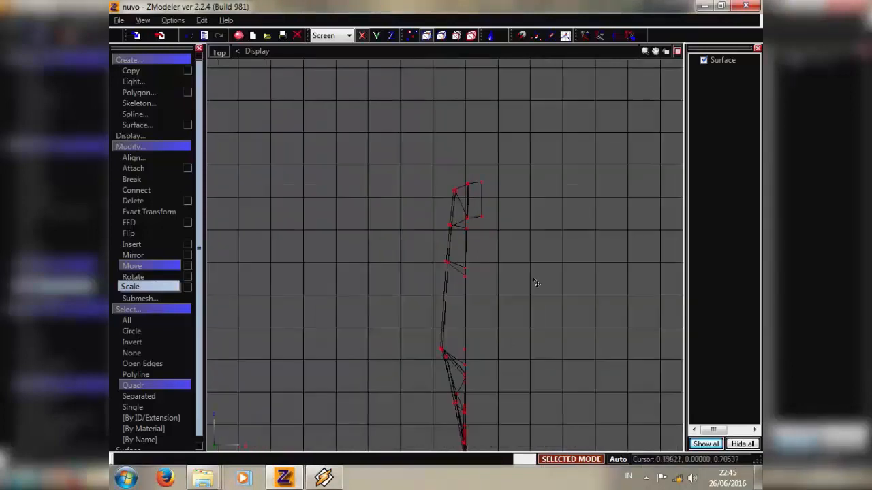
- Return to object-level editing, calculate the surface's normals, and examine the shaded body in a full-size 3D view
{"action": "left_click", "coordinate": [676, 52]}
{"action": "left_click", "coordinate": [676, 248]}
{"action": "middle_click_drag", "start_coordinate": [614, 259], "coordinate": [451, 246]}
{"action": "scroll", "coordinate": [451, 247], "scroll_direction": "up", "scroll_amount": 5}
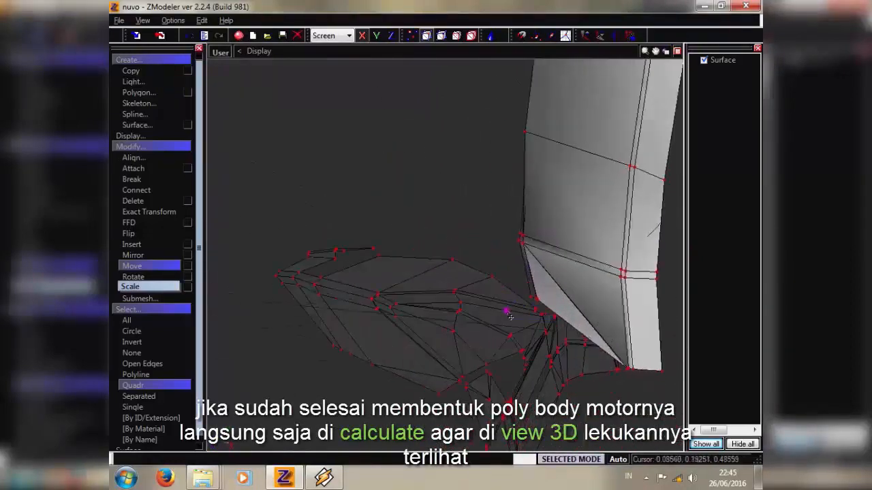
{"action": "middle_click_drag", "start_coordinate": [506, 311], "coordinate": [519, 181]}
{"action": "scroll", "coordinate": [498, 195], "scroll_direction": "down", "scroll_amount": 5}
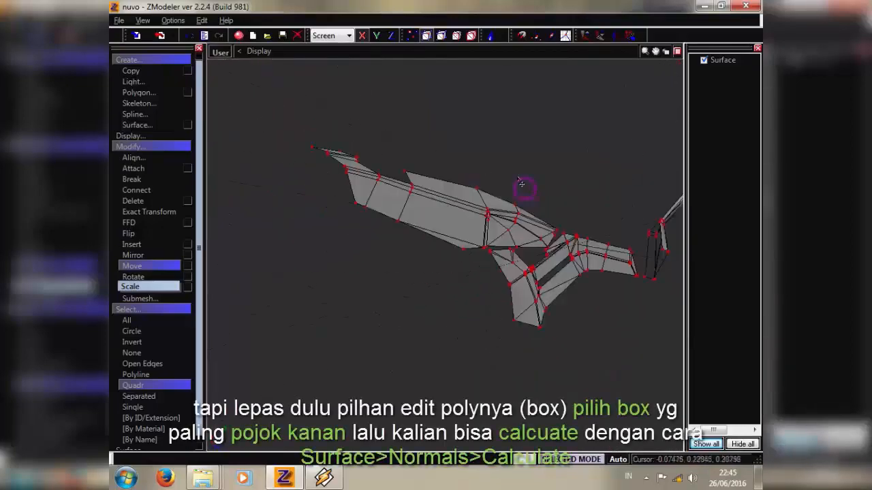
{"action": "left_click", "coordinate": [471, 36]}
{"action": "key", "text": "c"}
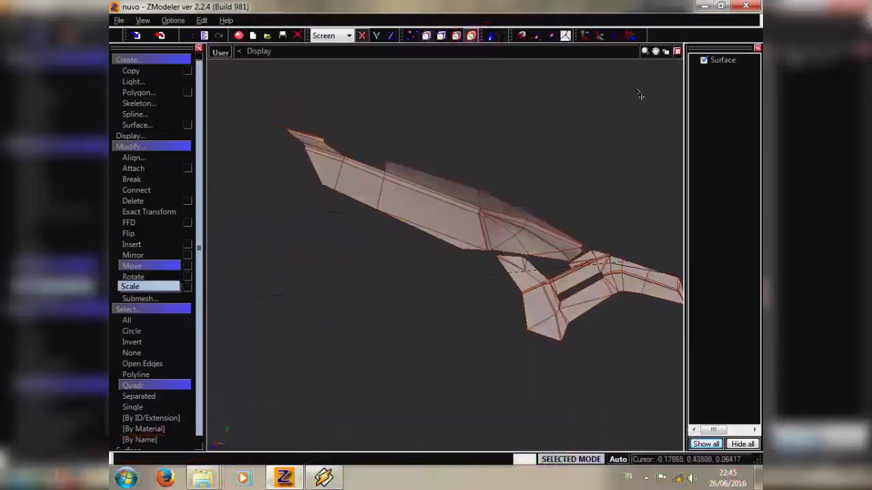
{"action": "left_click", "coordinate": [677, 51]}
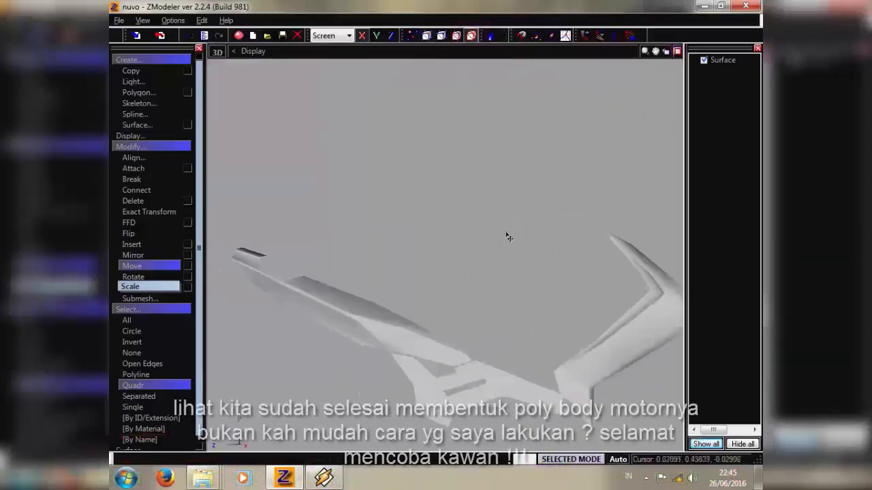
{"action": "middle_click_drag", "start_coordinate": [515, 243], "coordinate": [468, 265]}
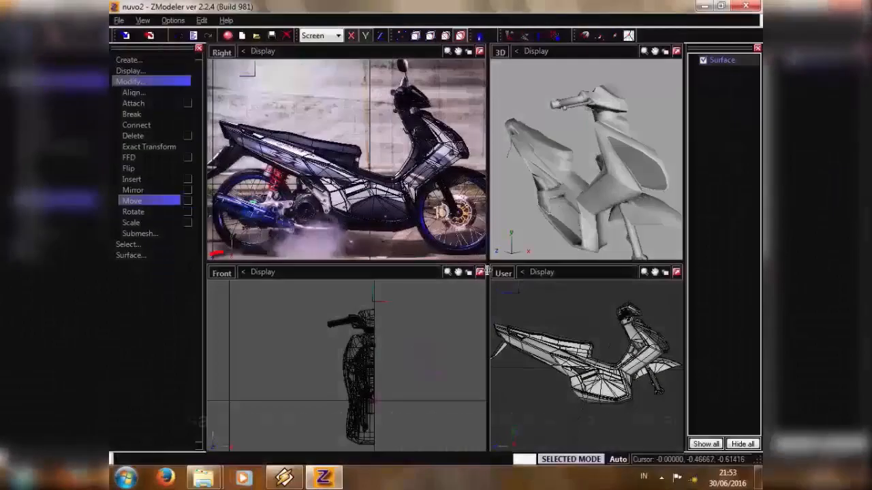
- Show the half motorcycle model in a full-size front view and copy the surface in place
{"action": "left_click", "coordinate": [481, 274]}
{"action": "scroll", "coordinate": [484, 272], "scroll_direction": "up", "scroll_amount": 2}
{"action": "scroll", "coordinate": [478, 263], "scroll_direction": "up", "scroll_amount": 1}
{"action": "left_click", "coordinate": [443, 249]}
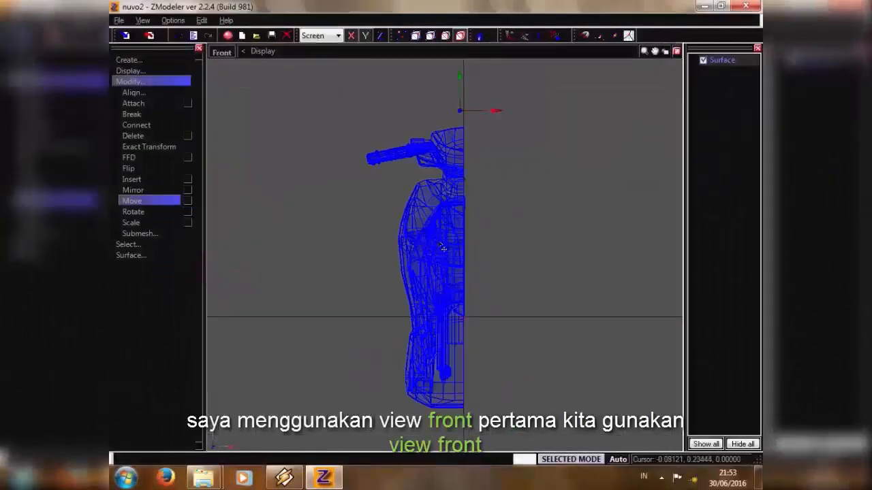
{"action": "left_click", "coordinate": [171, 81]}
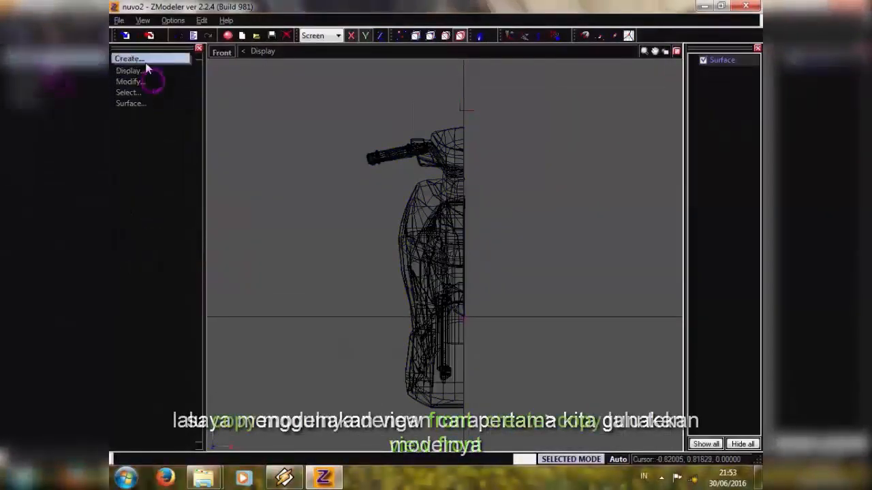
{"action": "left_click", "coordinate": [133, 60]}
{"action": "left_click", "coordinate": [143, 71]}
{"action": "left_click", "coordinate": [449, 189]}
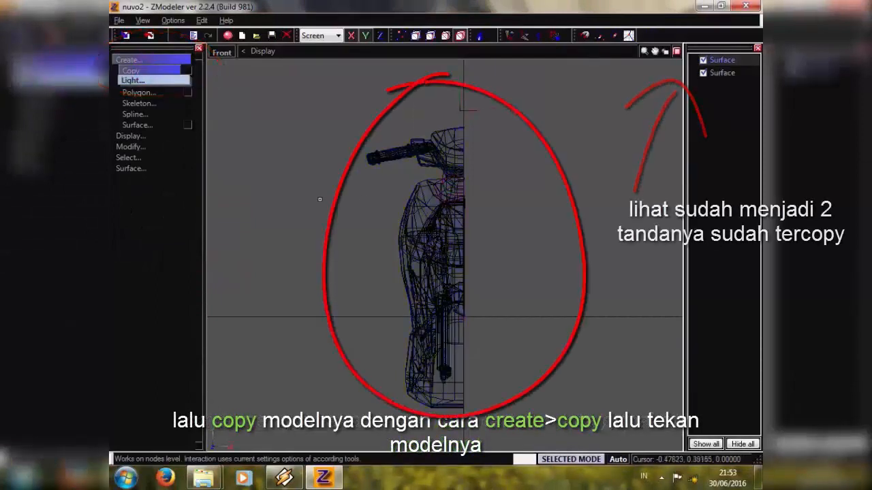
- Hide the upper surface in the object list and mirror the copy along X only, with all mirror options enabled
{"action": "left_click", "coordinate": [704, 60]}
{"action": "left_click", "coordinate": [132, 146]}
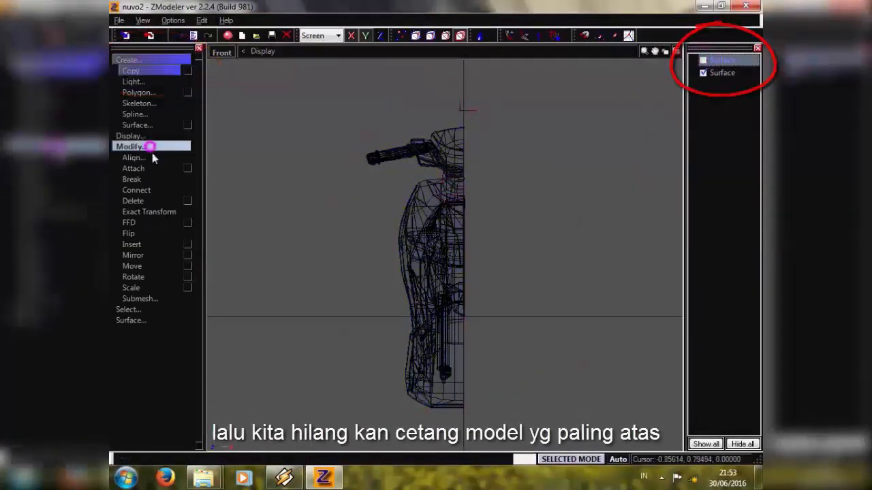
{"action": "left_click", "coordinate": [188, 254]}
{"action": "left_click", "coordinate": [121, 223]}
{"action": "left_click", "coordinate": [122, 213]}
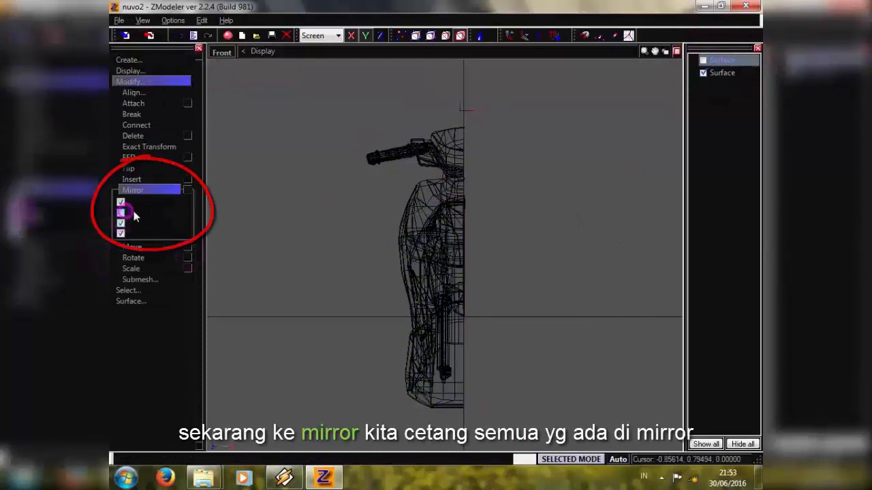
{"action": "left_click", "coordinate": [351, 35]}
{"action": "left_click", "coordinate": [431, 153]}
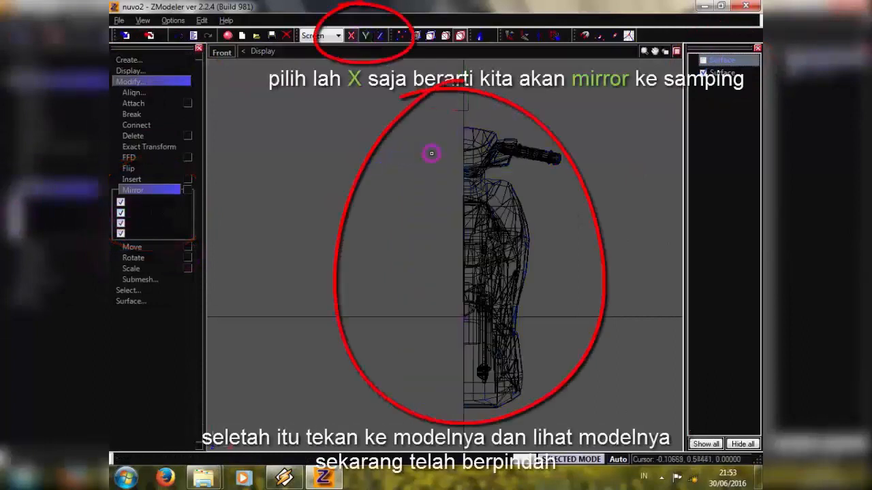
- Flip the faces of the mirrored half of the motorcycle
{"action": "left_click", "coordinate": [148, 169]}
{"action": "left_click", "coordinate": [488, 183]}
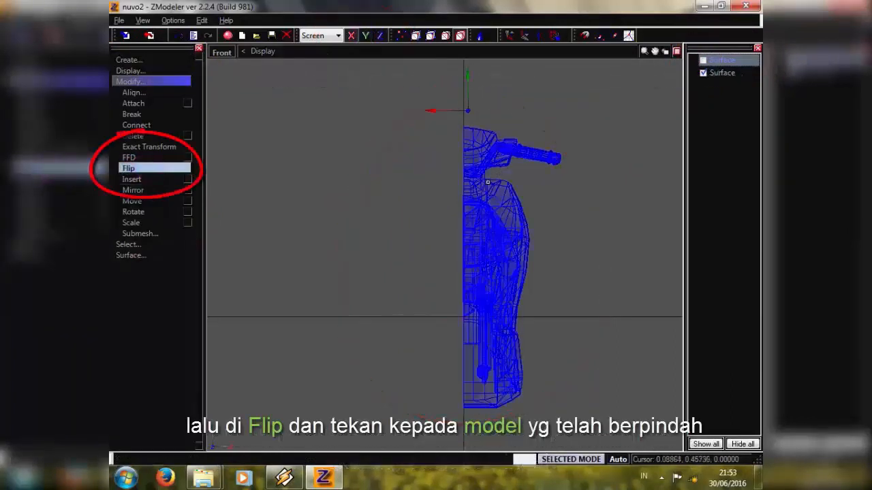
{"action": "left_click", "coordinate": [485, 189]}
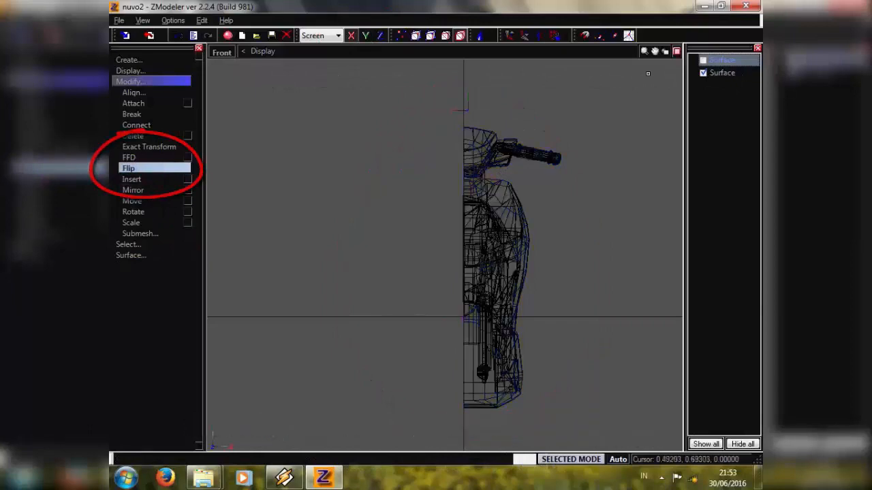
- Show the hidden upper surface again and attach the mirrored half of the motorcycle to the original half
{"action": "left_click", "coordinate": [703, 60]}
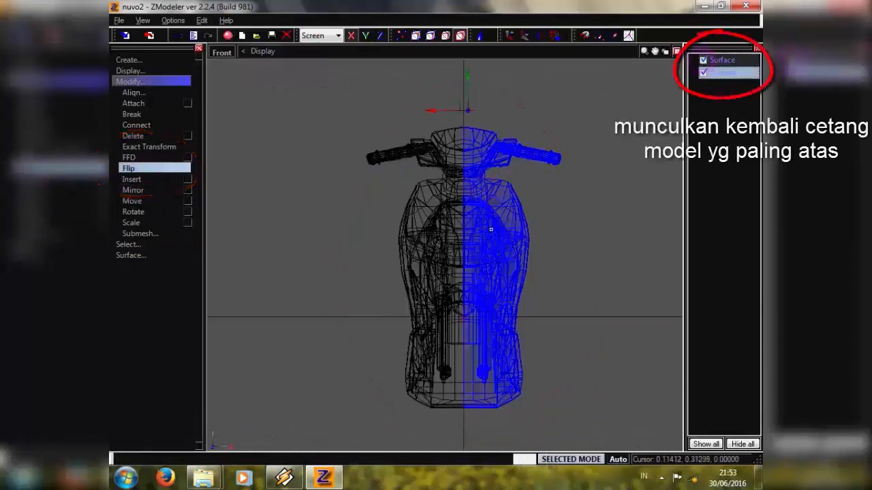
{"action": "left_click", "coordinate": [134, 102]}
{"action": "left_click", "coordinate": [501, 243]}
{"action": "left_click", "coordinate": [452, 243]}
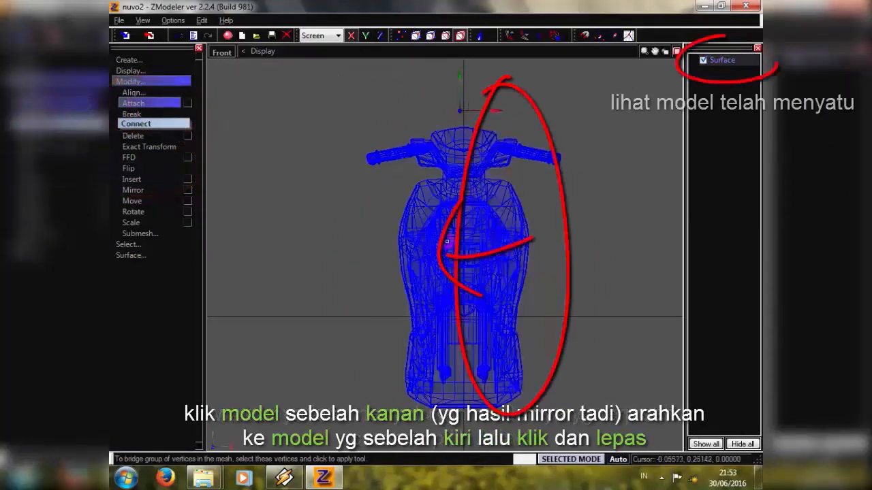
- Calculate the normals of the joined motorcycle body and examine the shaded model in a full-size 3D view
{"action": "left_click", "coordinate": [147, 256]}
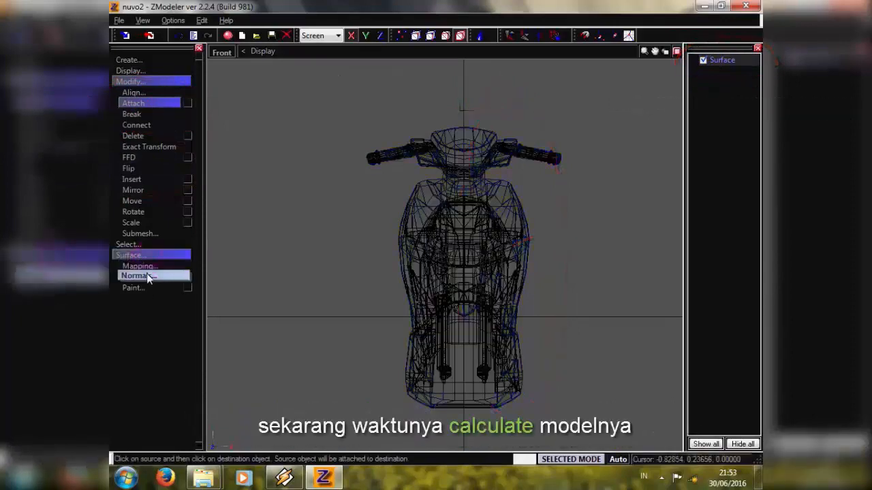
{"action": "left_click", "coordinate": [147, 276]}
{"action": "left_click", "coordinate": [150, 286]}
{"action": "left_click", "coordinate": [489, 238]}
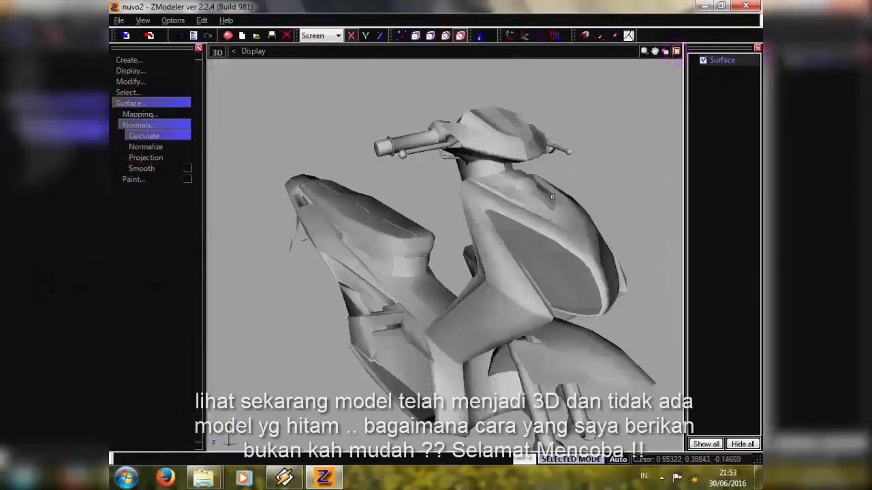
{"action": "middle_click_drag", "start_coordinate": [552, 197], "coordinate": [429, 188]}
{"action": "middle_click_drag", "start_coordinate": [514, 184], "coordinate": [537, 181]}
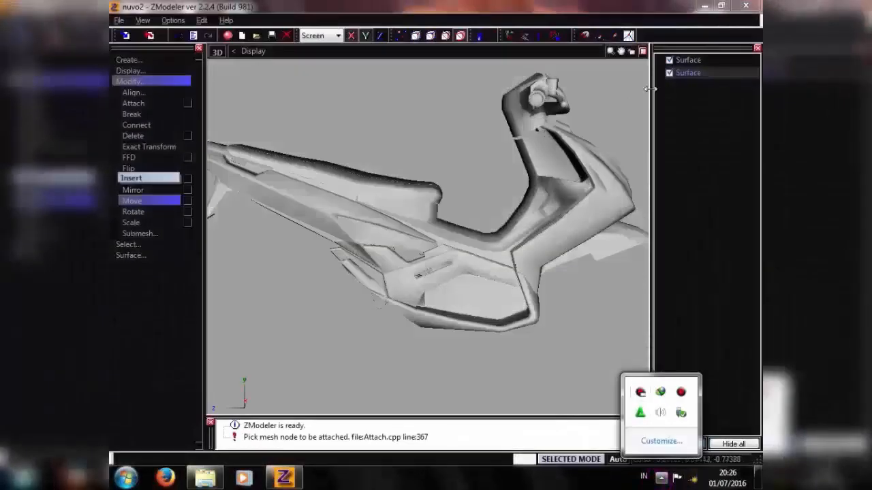
- Return to the four-view layout and show the right side view full-size, framed on the motorcycle's rear body
{"action": "left_click", "coordinate": [643, 52]}
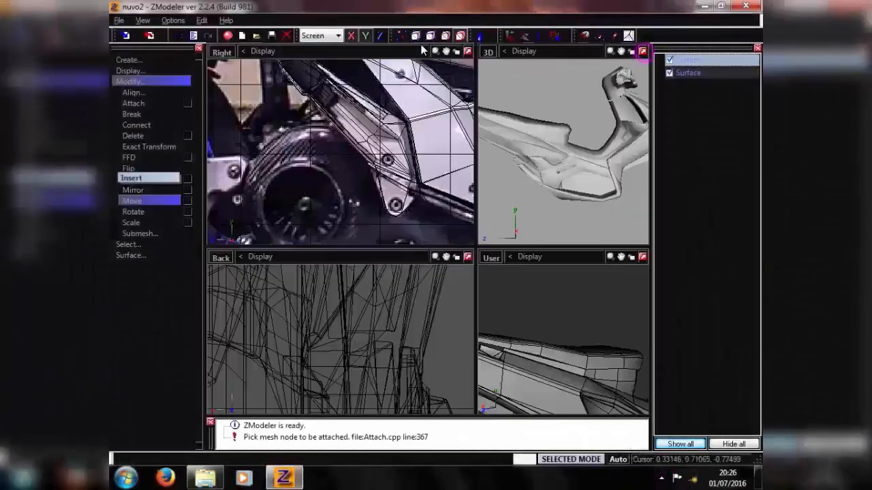
{"action": "left_click", "coordinate": [468, 54]}
{"action": "middle_click_drag", "start_coordinate": [381, 160], "coordinate": [316, 14]}
{"action": "scroll", "coordinate": [380, 95], "scroll_direction": "down", "scroll_amount": 5}
- Create a new material in the Materials Editor and name it "striping"
{"action": "left_click", "coordinate": [242, 37]}
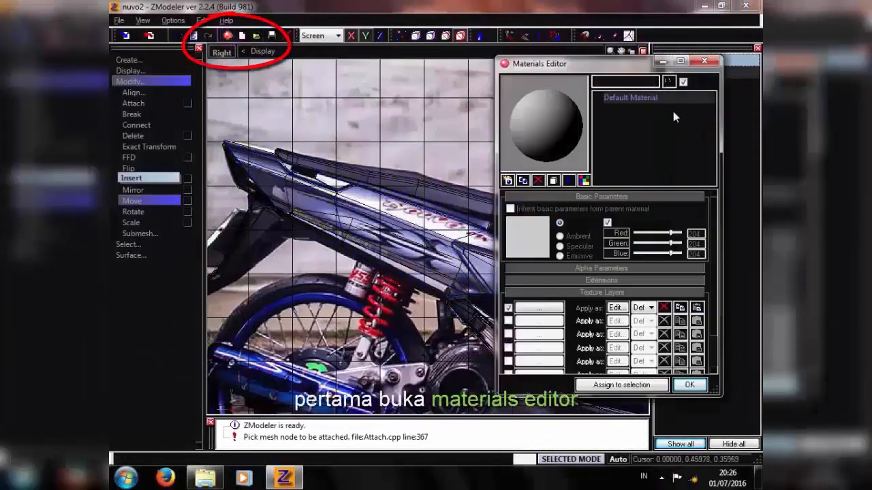
{"action": "left_click", "coordinate": [509, 182]}
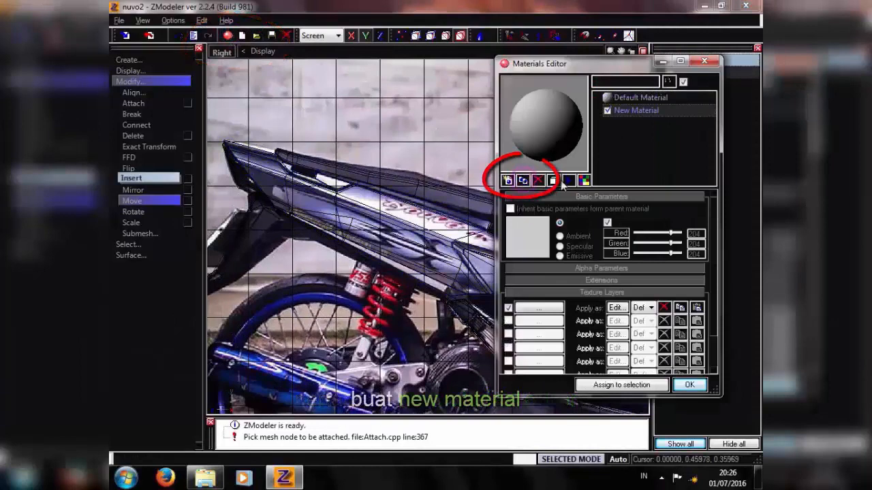
{"action": "double_click", "coordinate": [667, 113]}
{"action": "left_click_drag", "start_coordinate": [667, 112], "coordinate": [500, 118]}
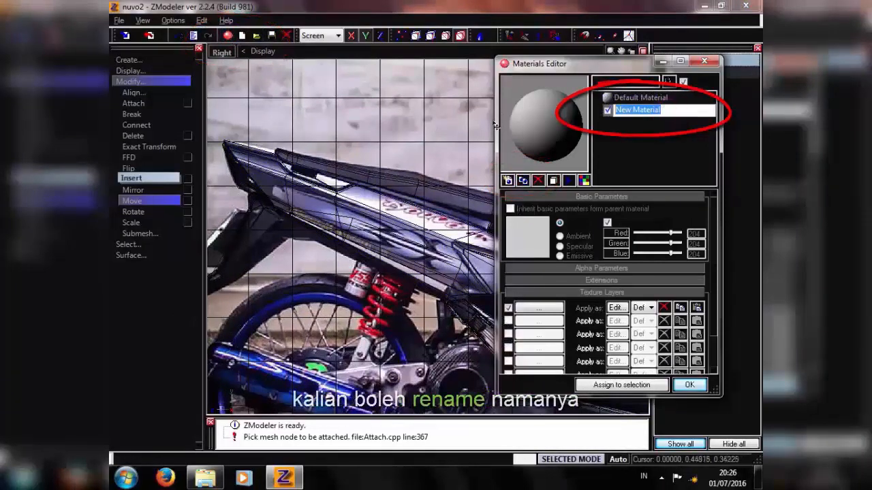
{"action": "type", "text": "striping"}
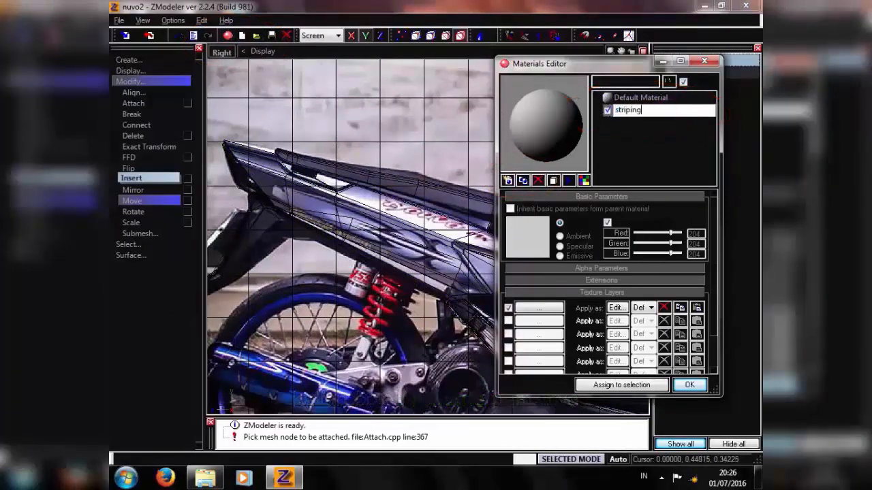
- Set the striping material's base colour to white, enable its Specular Highlight option, and accept the material
{"action": "left_click", "coordinate": [541, 232]}
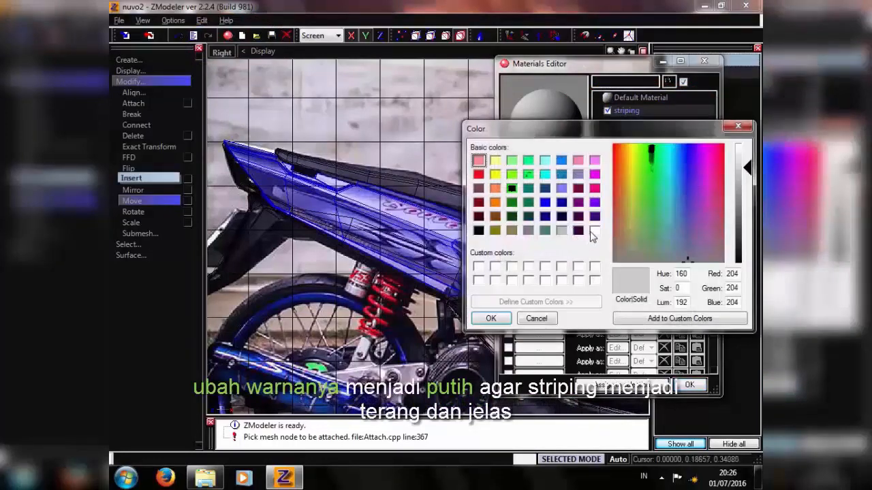
{"action": "left_click", "coordinate": [594, 231]}
{"action": "left_click", "coordinate": [490, 318]}
{"action": "left_click", "coordinate": [601, 280]}
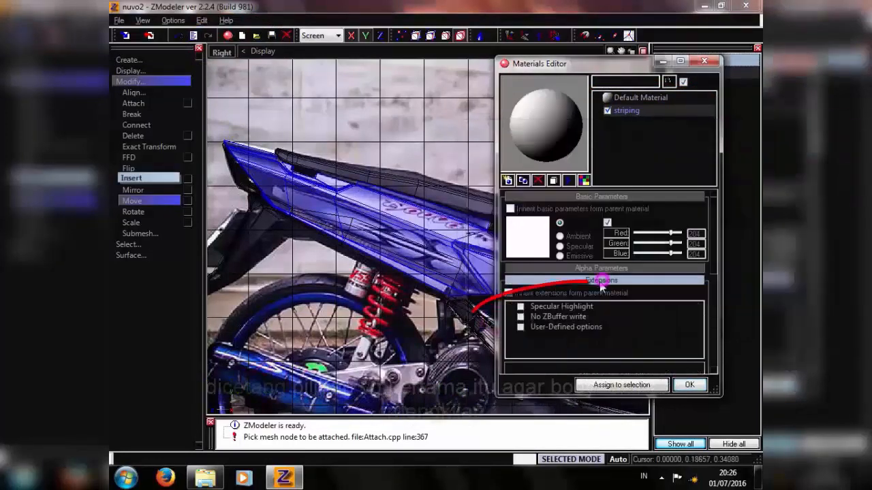
{"action": "left_click", "coordinate": [521, 308]}
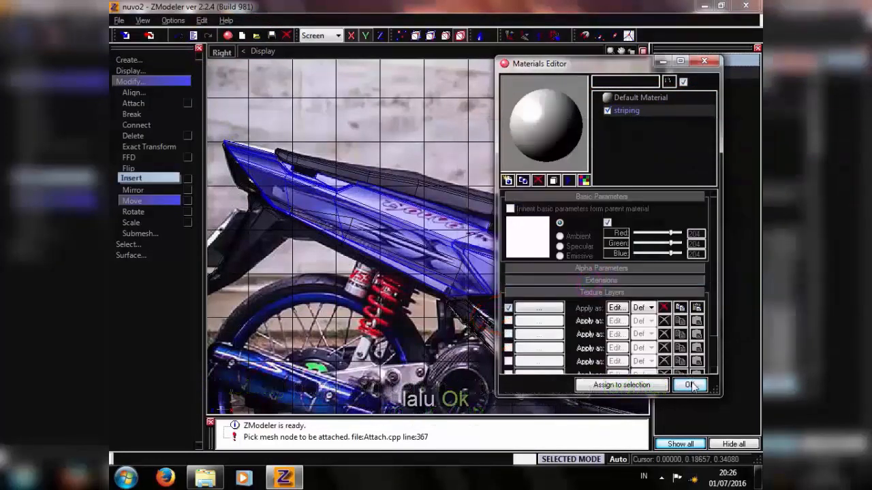
{"action": "left_click", "coordinate": [689, 385]}
- Find the side photo of the red motorcycle in the Nouvo Z folder and open it in Photoshop
{"action": "left_click", "coordinate": [205, 477]}
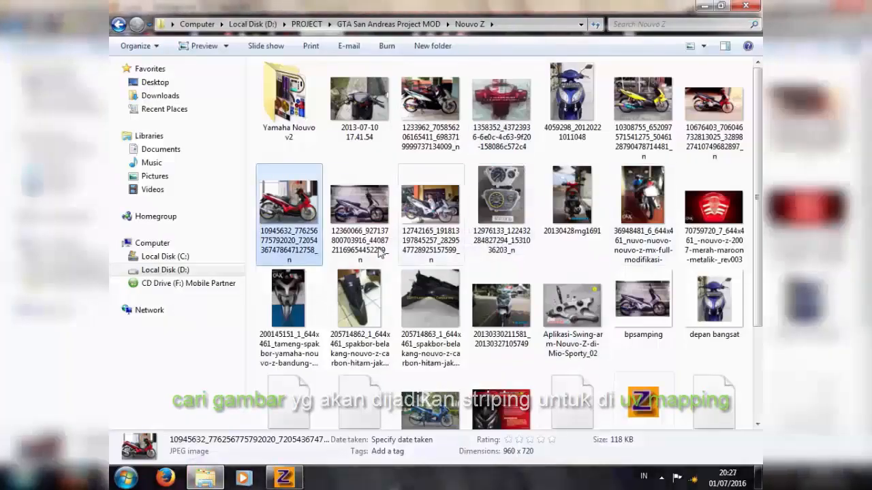
{"action": "right_click", "coordinate": [290, 204]}
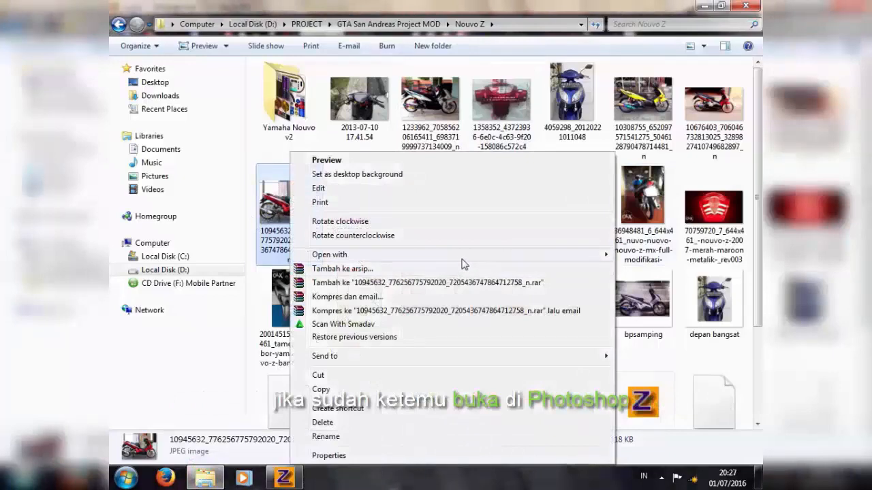
{"action": "mouse_move", "coordinate": [470, 257]}
{"action": "left_click", "coordinate": [702, 256]}
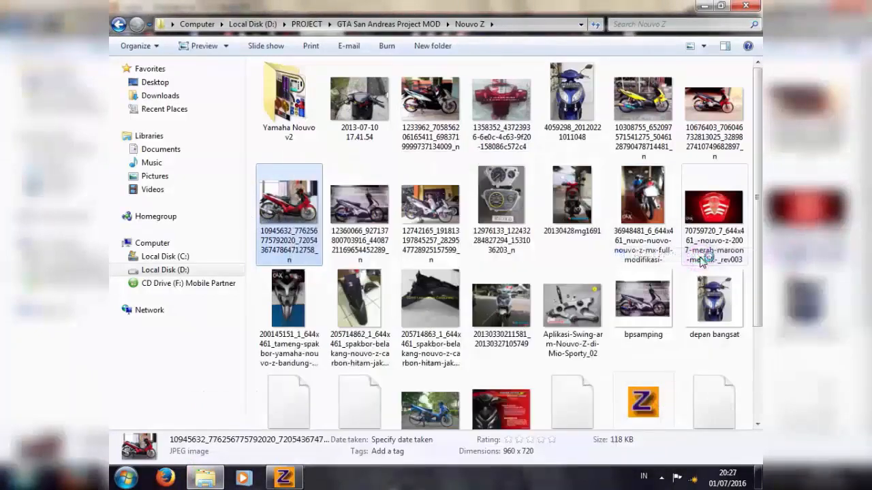
{"action": "scroll", "coordinate": [709, 293], "scroll_direction": "down", "scroll_amount": 2}
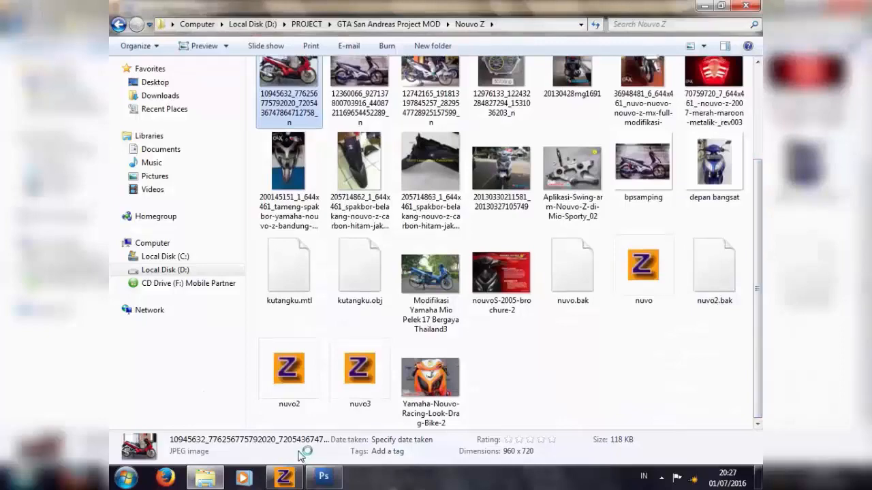
{"action": "left_click", "coordinate": [322, 485]}
{"action": "left_click", "coordinate": [705, 6]}
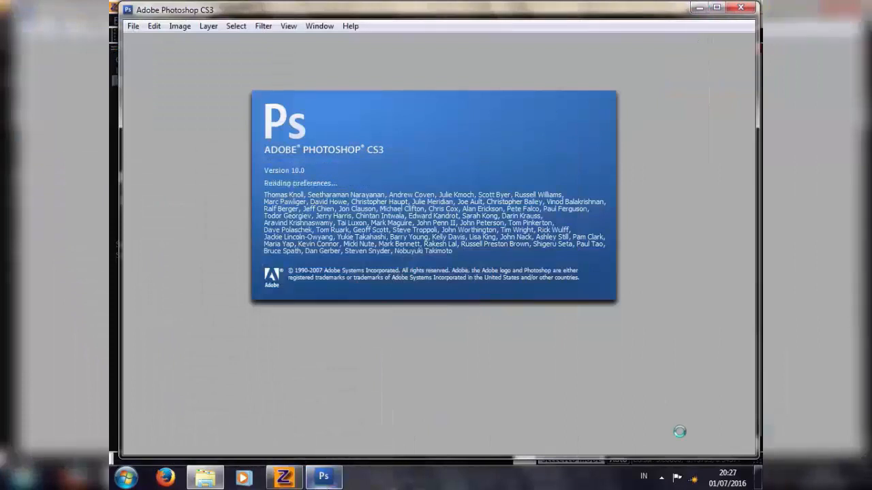
{"action": "left_click", "coordinate": [662, 479]}
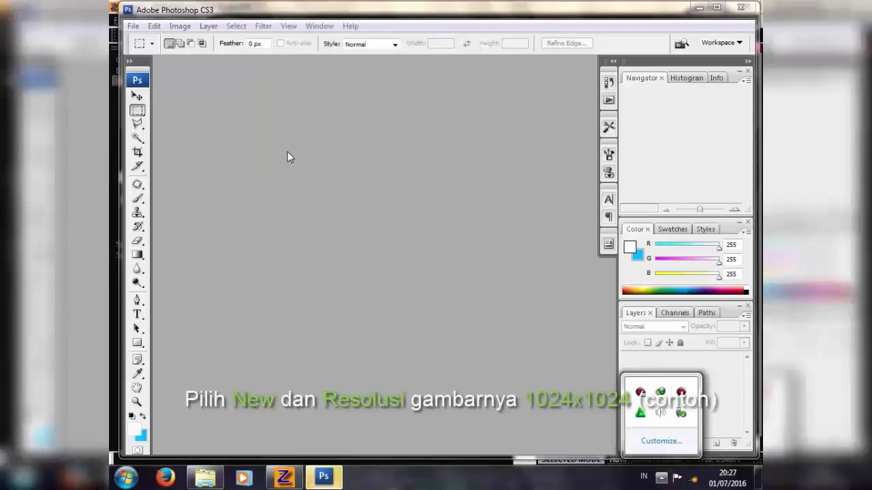
{"action": "left_click", "coordinate": [265, 149]}
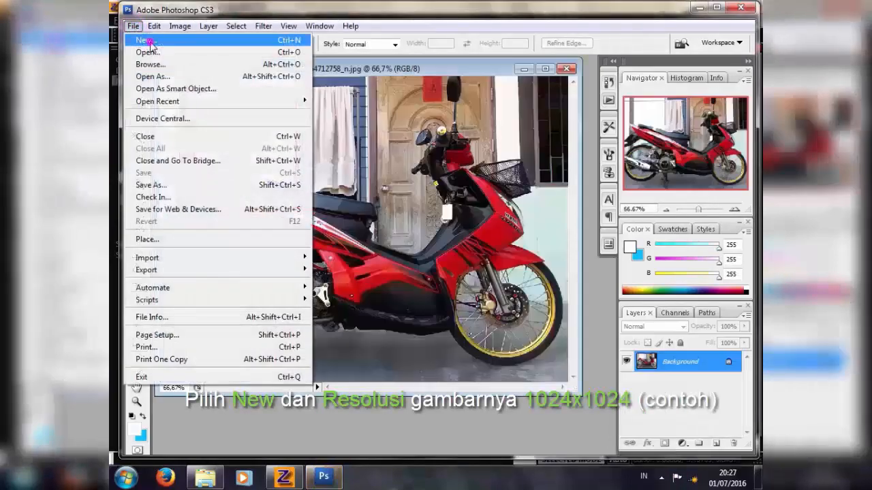
- Create a new blank RGB document 1024 pixels wide and 1024 pixels high with a white background
{"action": "left_click", "coordinate": [140, 39]}
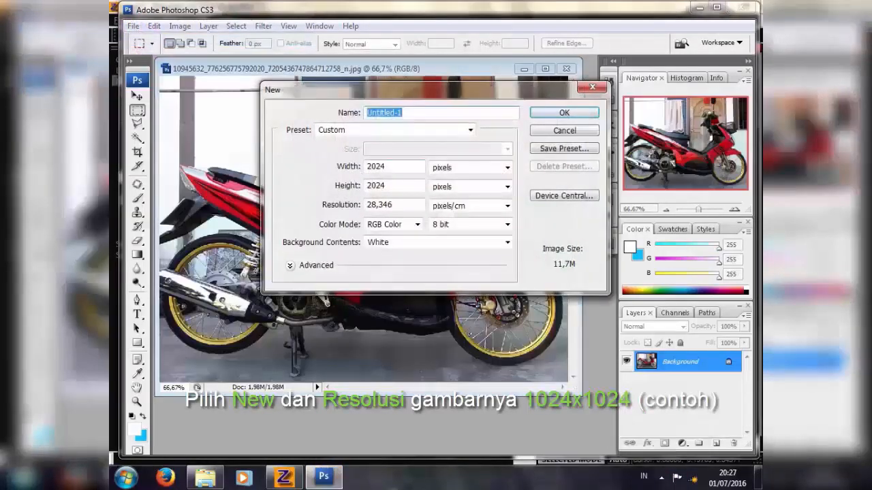
{"action": "left_click_drag", "start_coordinate": [386, 166], "coordinate": [313, 174]}
{"action": "type", "text": "1024"}
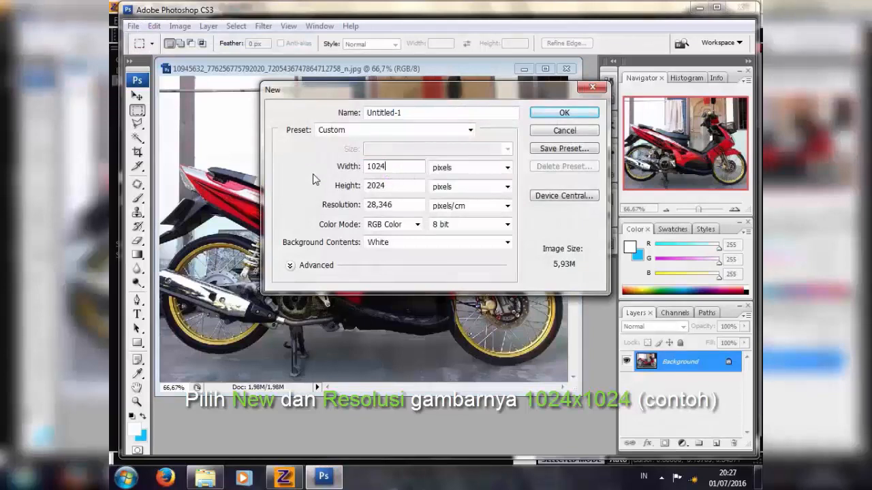
{"action": "left_click_drag", "start_coordinate": [386, 187], "coordinate": [307, 197]}
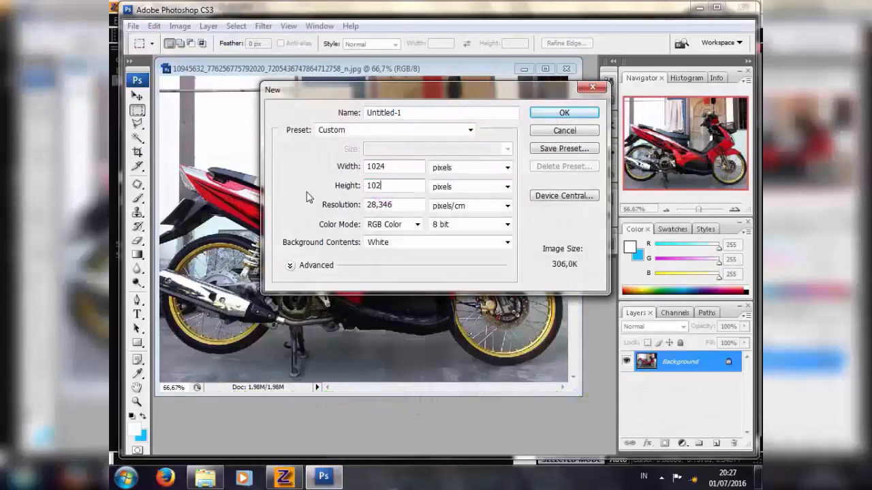
{"action": "left_click", "coordinate": [564, 114]}
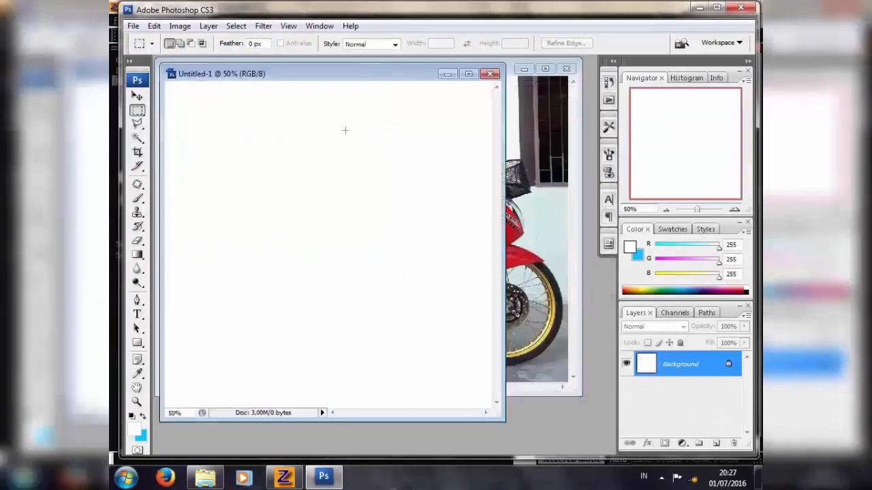
- In the motorcycle photo, outline the red rear side panel below the seat with the Polygonal Lasso
{"action": "left_click", "coordinate": [549, 134]}
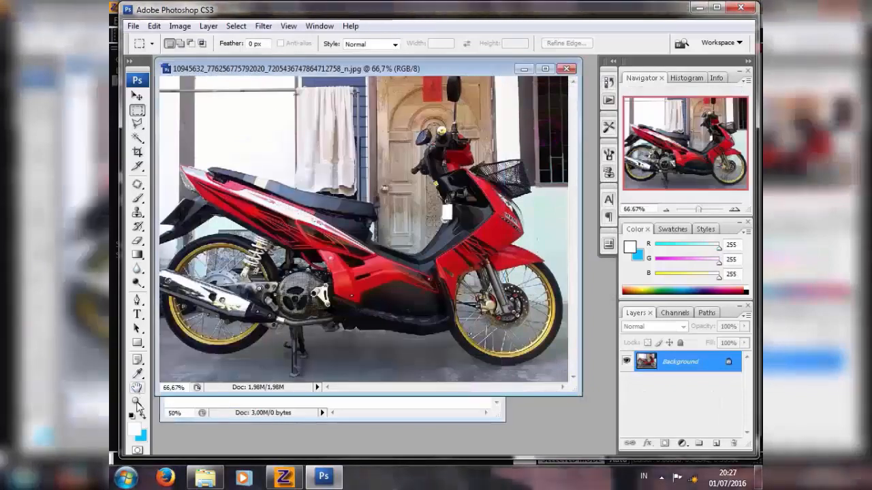
{"action": "left_click", "coordinate": [137, 402]}
{"action": "left_click", "coordinate": [265, 229]}
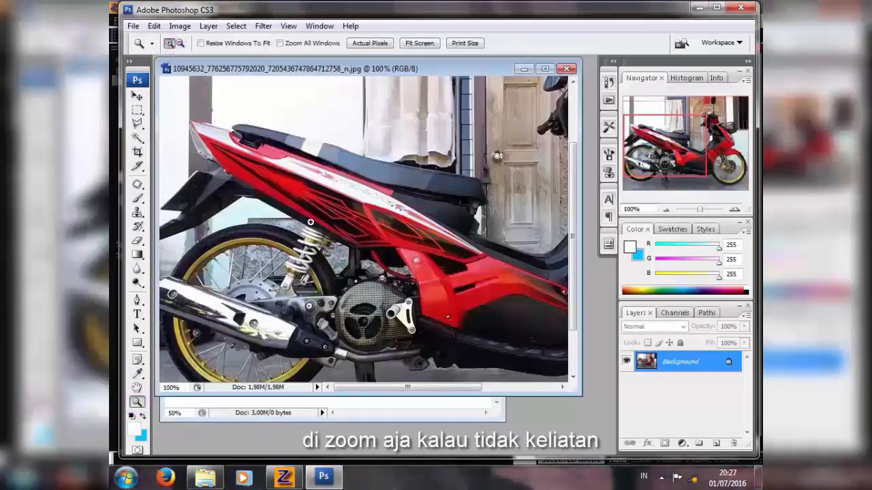
{"action": "left_click", "coordinate": [332, 219]}
{"action": "left_click", "coordinate": [180, 43]}
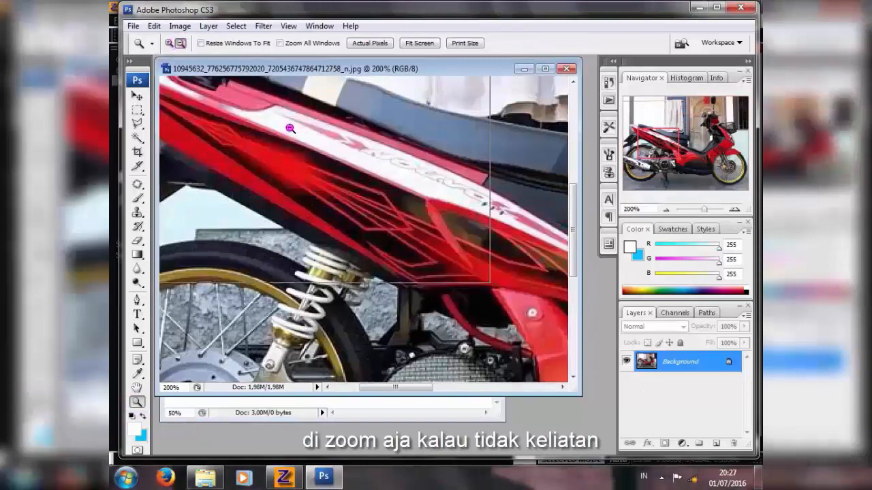
{"action": "left_click", "coordinate": [190, 124]}
{"action": "left_click", "coordinate": [137, 123]}
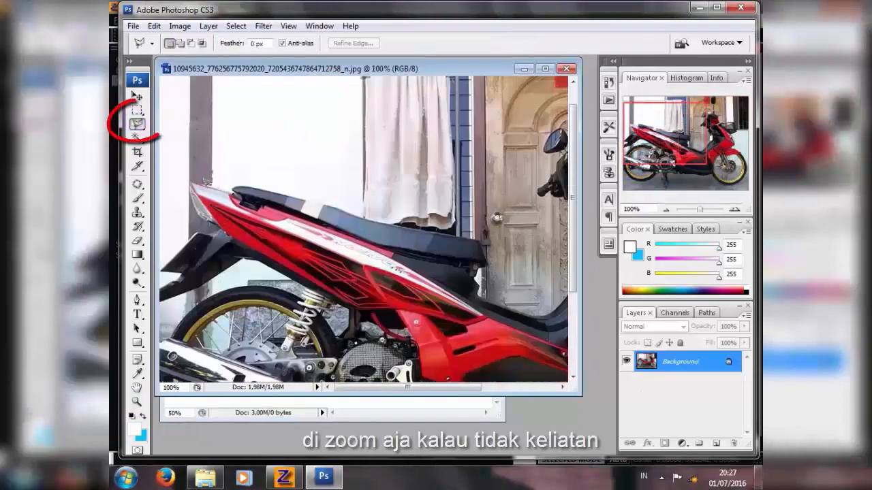
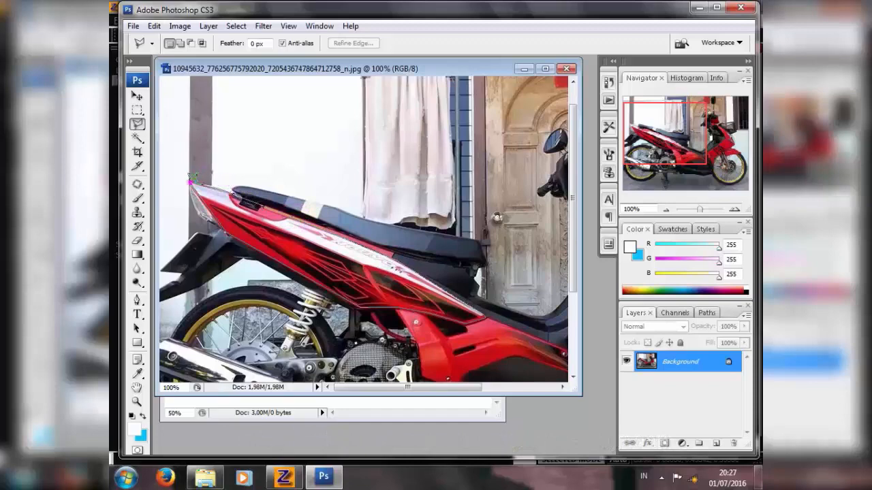
{"action": "left_click", "coordinate": [192, 179]}
- Move the selected side panel from the motorcycle photo into the blank 1024-pixel document
{"action": "left_click", "coordinate": [137, 97]}
{"action": "left_click_drag", "start_coordinate": [344, 68], "coordinate": [443, 71]}
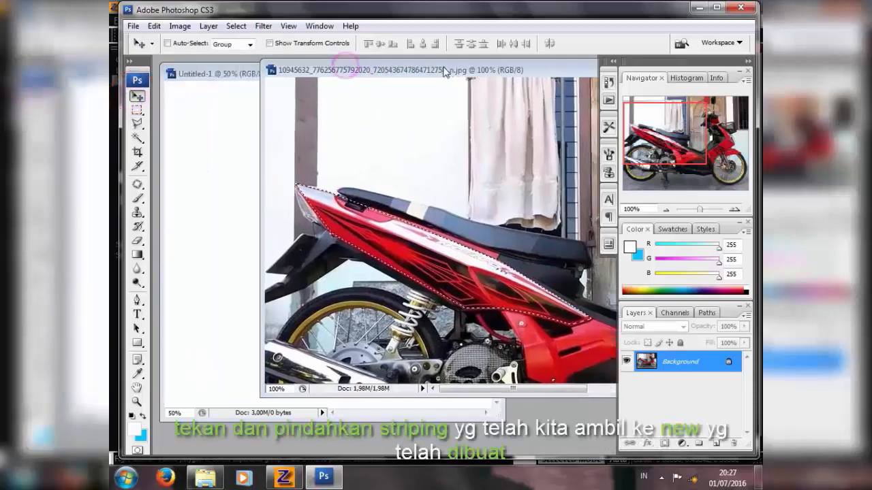
{"action": "left_click_drag", "start_coordinate": [429, 257], "coordinate": [322, 217]}
- Enlarge the pasted side panel with Free Transform to about 162% width and 179% height, and apply it
{"action": "key", "text": "m"}
{"action": "right_click", "coordinate": [249, 171]}
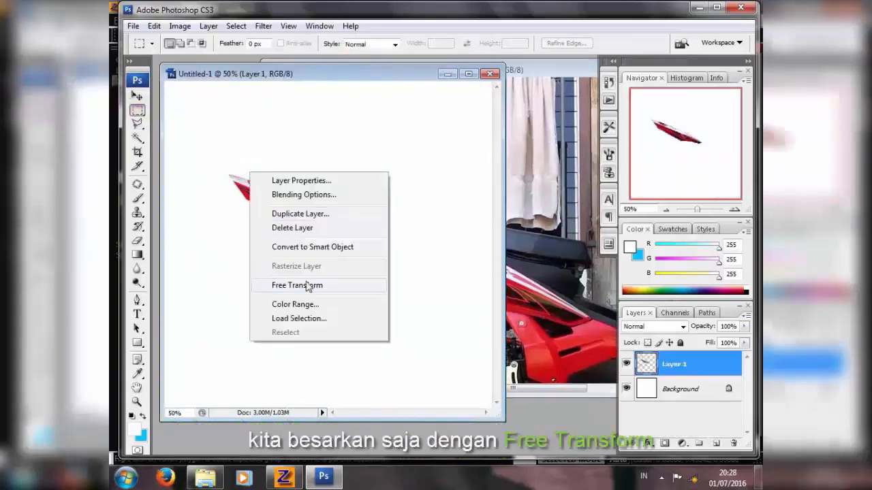
{"action": "left_click", "coordinate": [307, 285]}
{"action": "left_click_drag", "start_coordinate": [375, 247], "coordinate": [413, 262]}
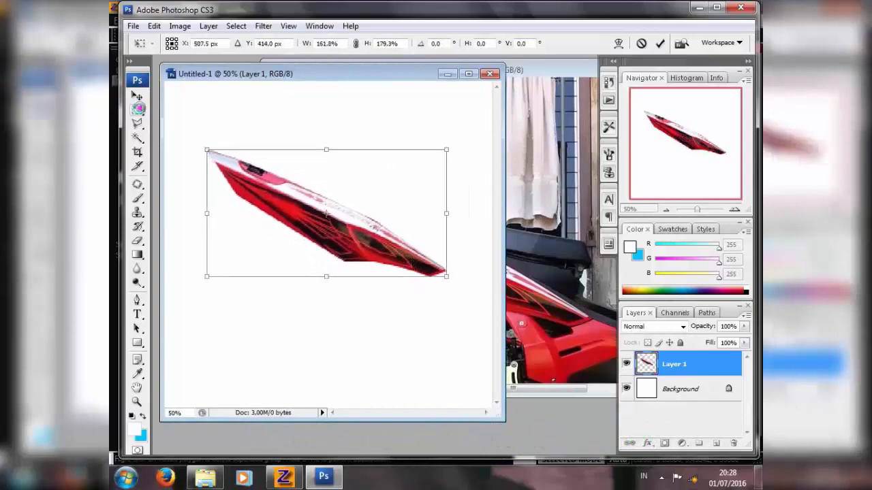
{"action": "left_click", "coordinate": [137, 109]}
{"action": "left_click", "coordinate": [361, 193]}
- Add a Stroke effect outside the side panel's layer and widen it into a clearly visible outline
{"action": "right_click", "coordinate": [677, 367]}
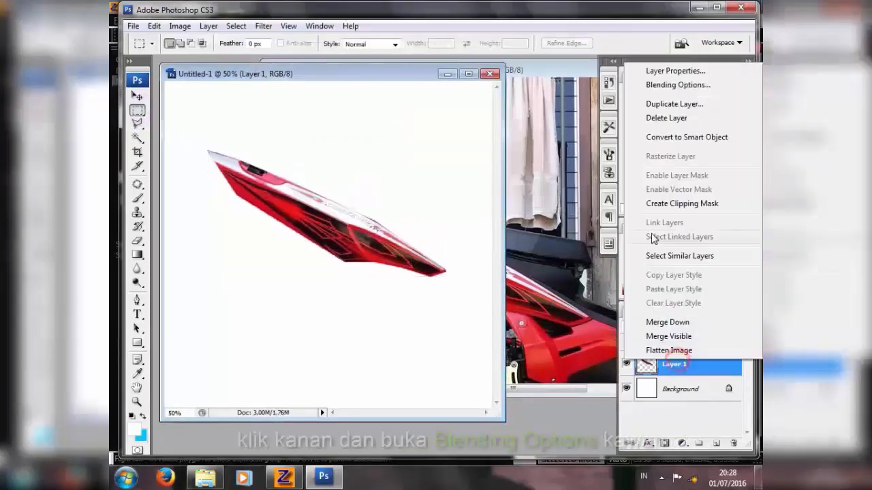
{"action": "left_click", "coordinate": [676, 85]}
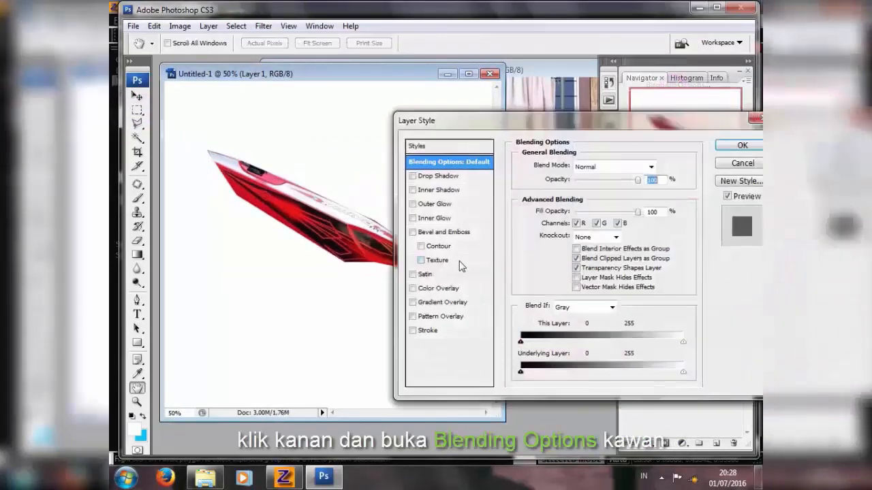
{"action": "left_click", "coordinate": [413, 331]}
{"action": "left_click", "coordinate": [427, 330]}
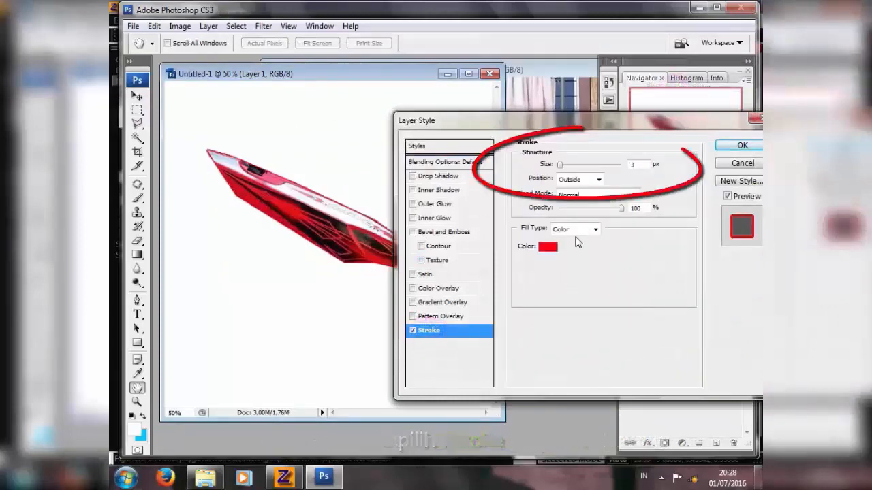
{"action": "left_click", "coordinate": [562, 164]}
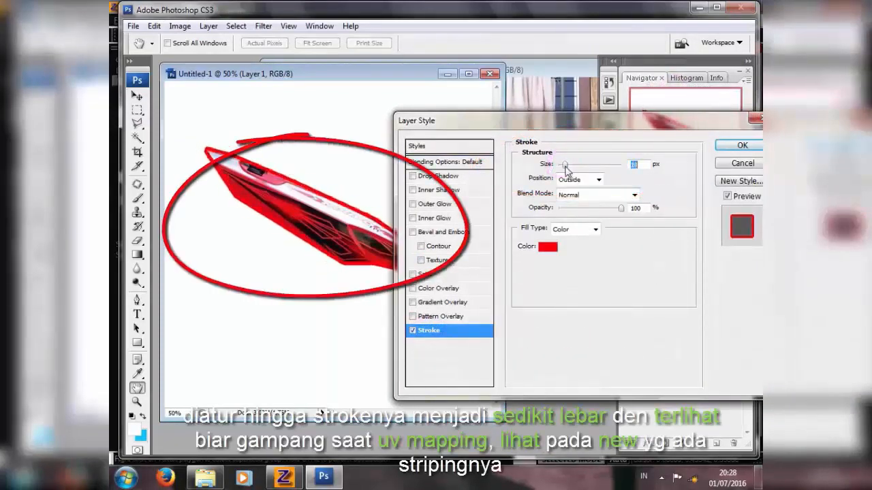
{"action": "left_click_drag", "start_coordinate": [562, 165], "coordinate": [566, 165]}
- Match the stroke colour to a red sampled from the side panel, widen the stroke a little more, and apply the style
{"action": "left_click", "coordinate": [548, 247]}
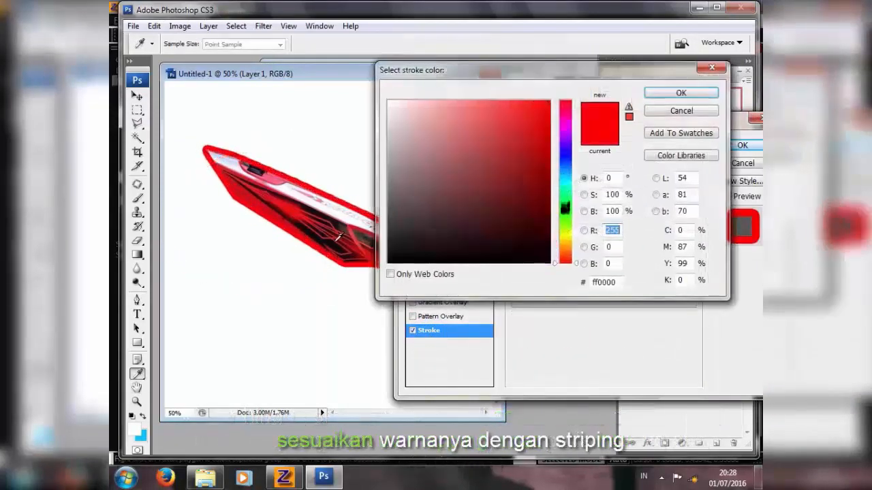
{"action": "left_click", "coordinate": [292, 223]}
{"action": "left_click", "coordinate": [697, 96]}
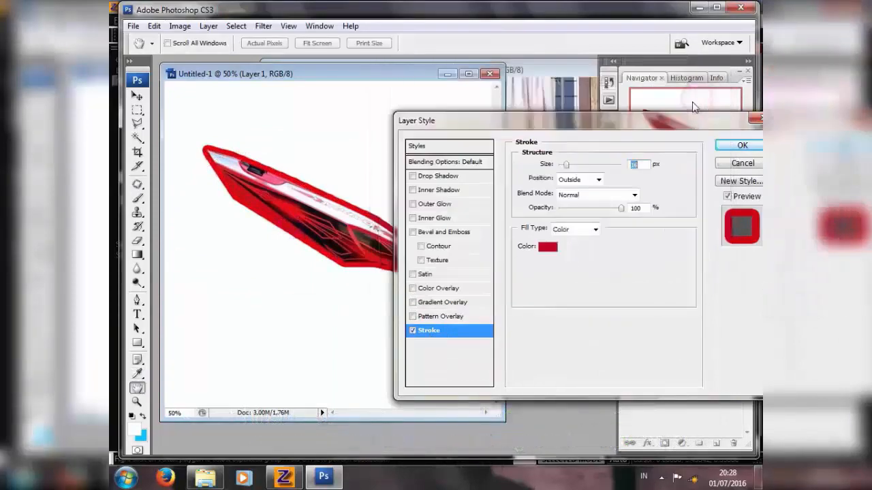
{"action": "left_click_drag", "start_coordinate": [568, 166], "coordinate": [571, 169]}
{"action": "left_click", "coordinate": [742, 145]}
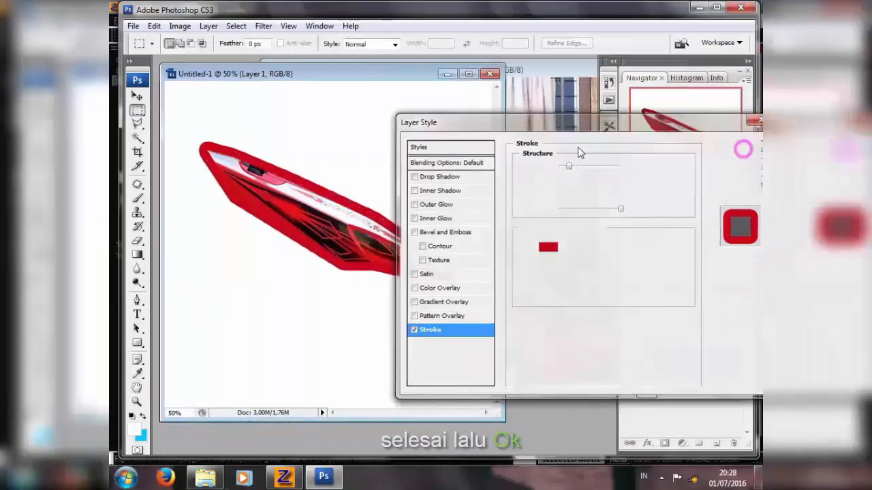
- Outline the white upper band of the panel with the Polygonal Lasso and sample the panel's red as the brush colour
{"action": "left_click", "coordinate": [138, 125]}
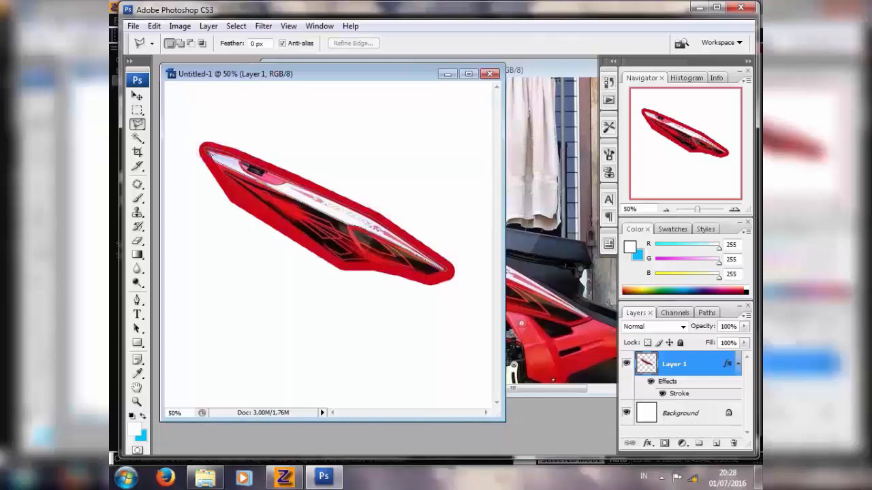
{"action": "left_click", "coordinate": [209, 151]}
{"action": "left_click", "coordinate": [139, 198]}
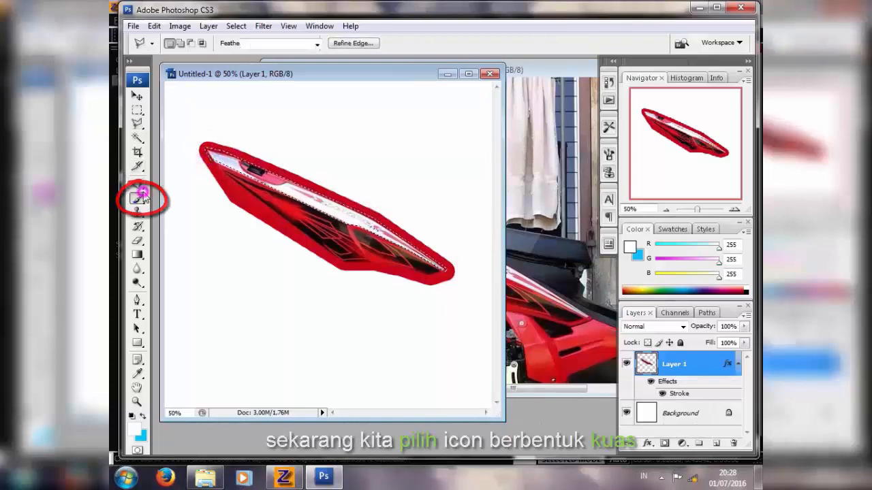
{"action": "left_click", "coordinate": [134, 430]}
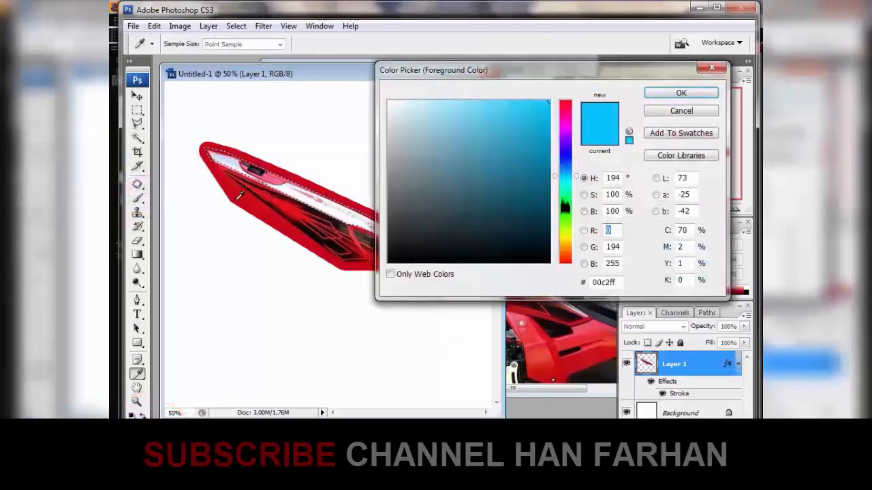
{"action": "left_click", "coordinate": [232, 201]}
{"action": "left_click", "coordinate": [673, 93]}
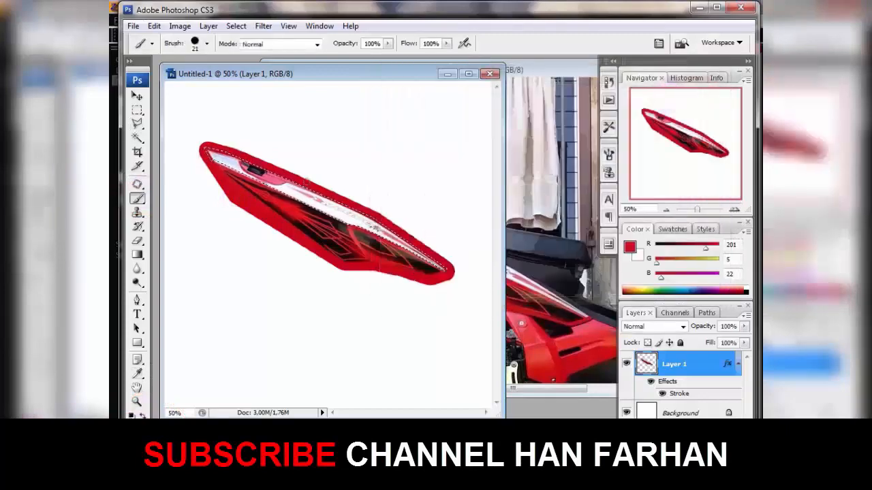
- Paint the selected white band solid red with a 57 px brush, and clear the selection
{"action": "right_click", "coordinate": [315, 203]}
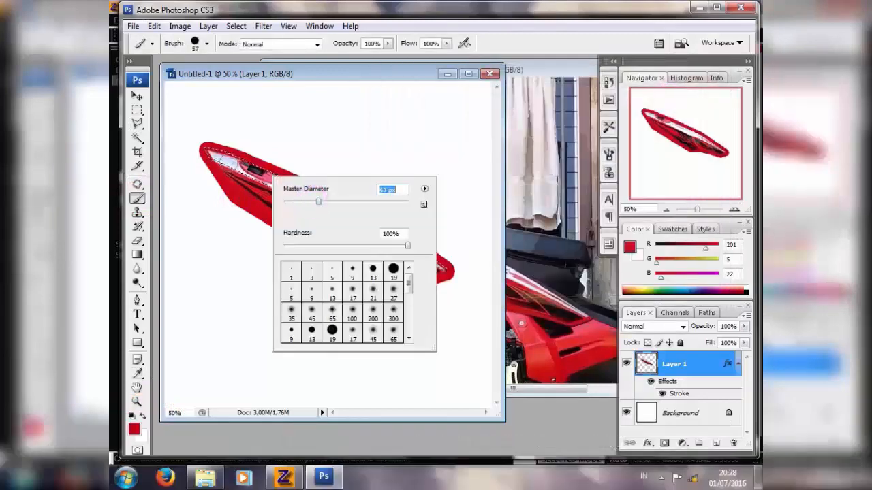
{"action": "left_click_drag", "start_coordinate": [226, 161], "coordinate": [214, 157]}
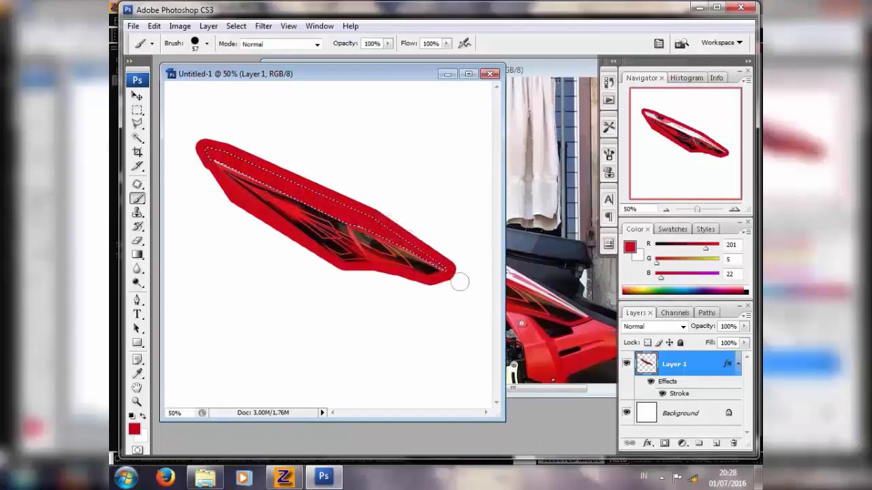
{"action": "left_click_drag", "start_coordinate": [460, 281], "coordinate": [446, 269]}
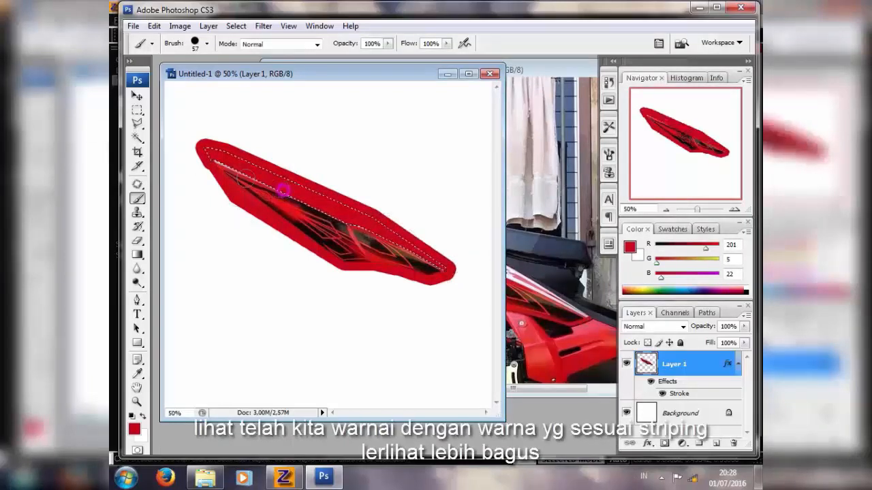
{"action": "left_click", "coordinate": [137, 110]}
{"action": "left_click", "coordinate": [265, 124]}
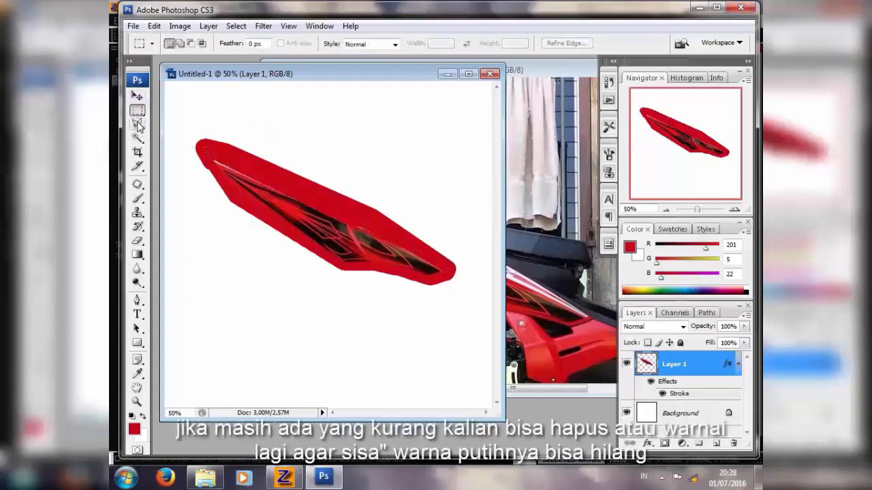
- Paint over the leftover white line along the band's lower edge with a 19 px red brush
{"action": "left_click", "coordinate": [137, 198]}
{"action": "right_click", "coordinate": [250, 168]}
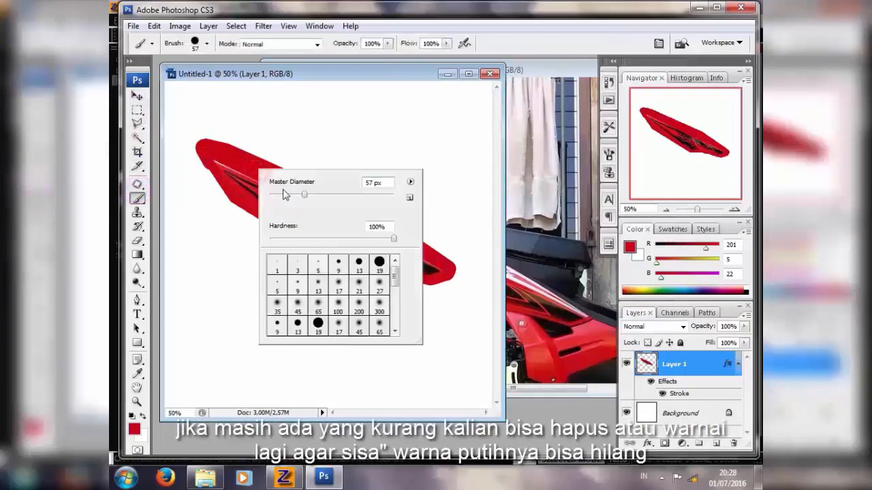
{"action": "left_click_drag", "start_coordinate": [283, 194], "coordinate": [280, 194]}
{"action": "left_click_drag", "start_coordinate": [217, 161], "coordinate": [221, 162]}
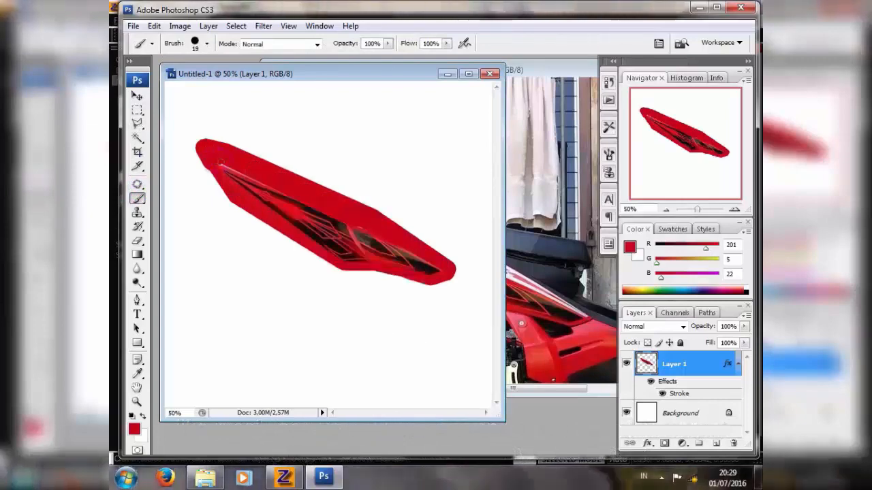
{"action": "left_click", "coordinate": [134, 26]}
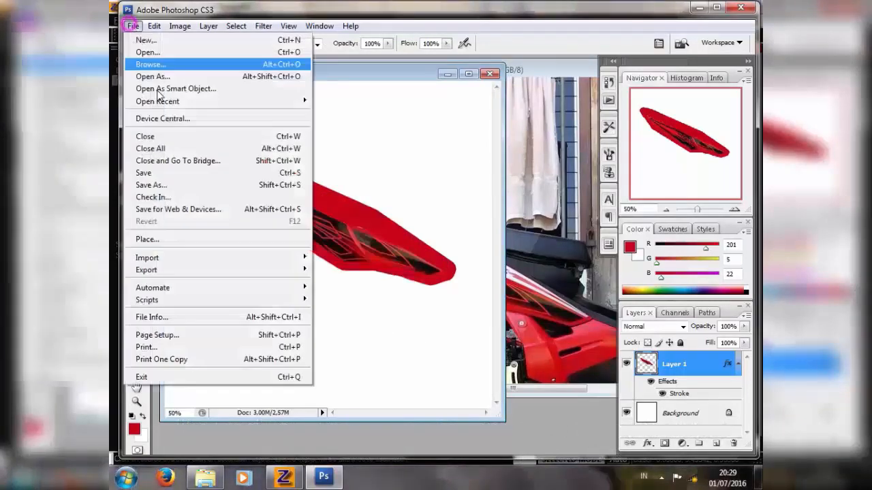
{"action": "left_click", "coordinate": [402, 76]}
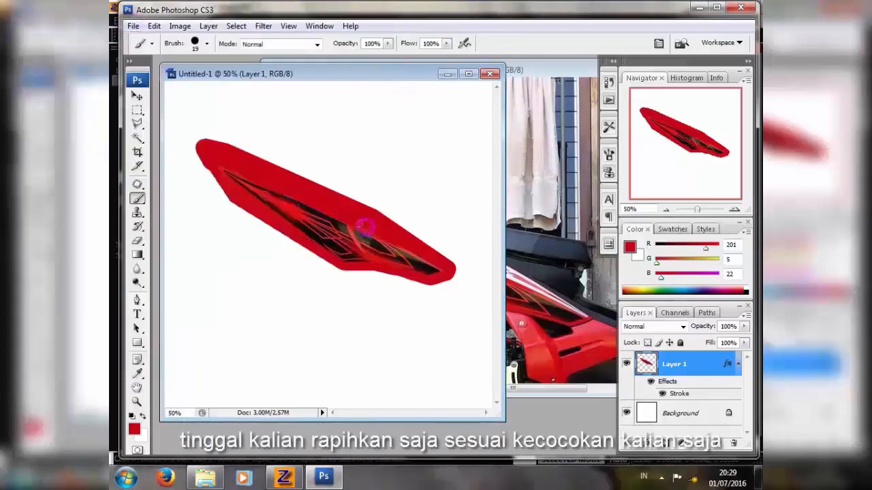
- Start saving a copy of the finished panel artwork in BMP format with the file name striping
{"action": "left_click", "coordinate": [134, 26]}
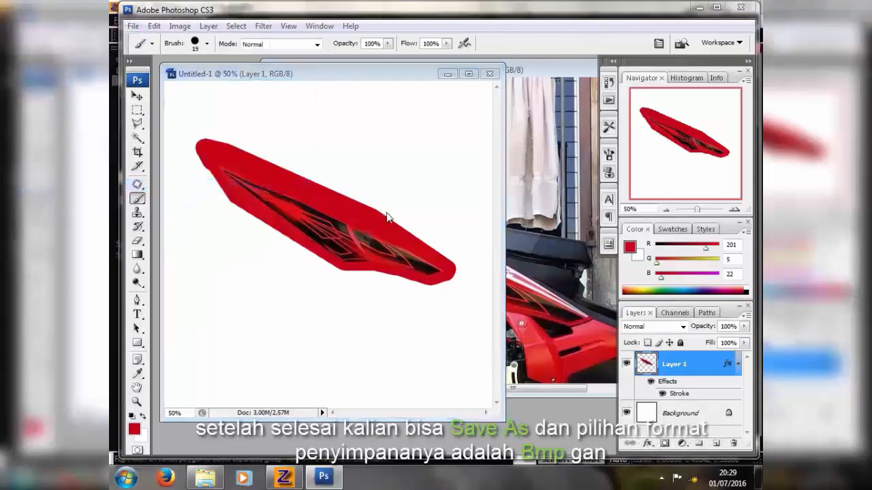
{"action": "key", "text": "ctrl+shift+s"}
{"action": "left_click", "coordinate": [409, 271]}
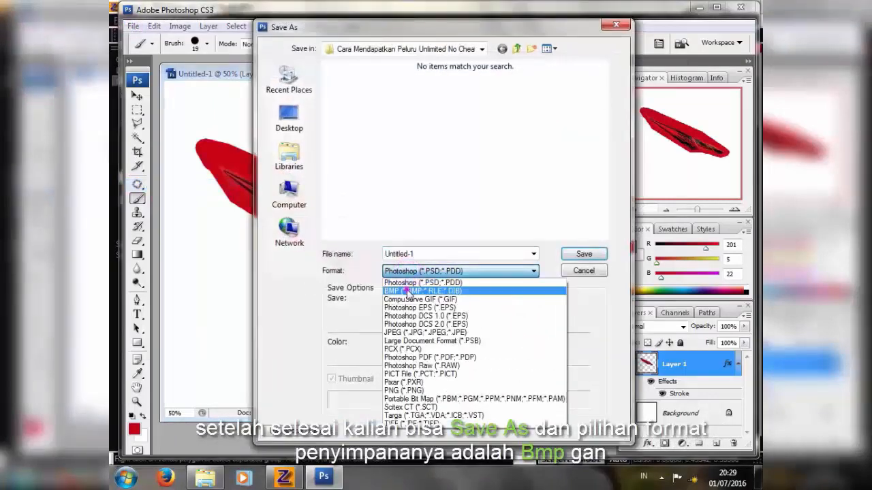
{"action": "left_click", "coordinate": [422, 288]}
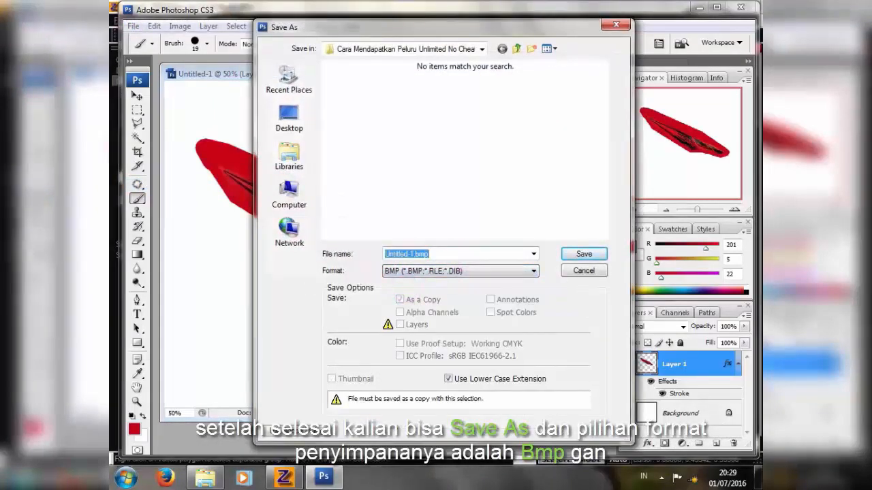
{"action": "type", "text": "striping"}
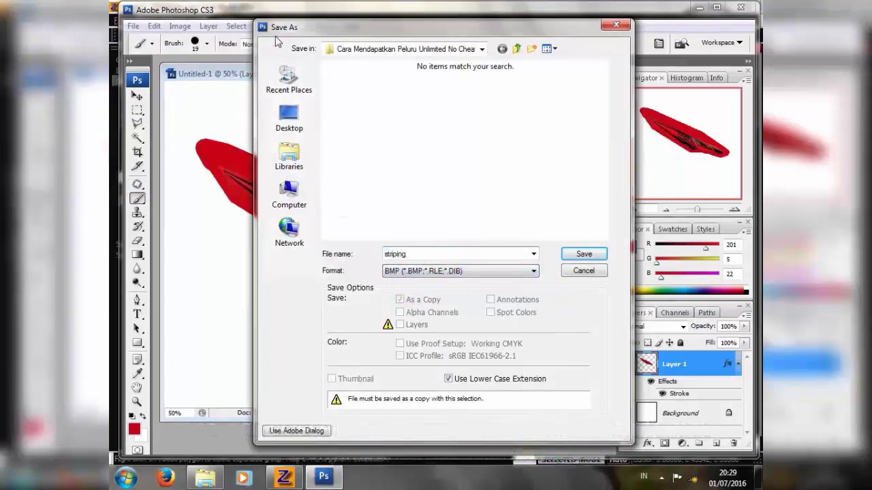
- Save the BMP copy into the recently used Nouvo Z folder and accept the BMP options
{"action": "left_click", "coordinate": [288, 81]}
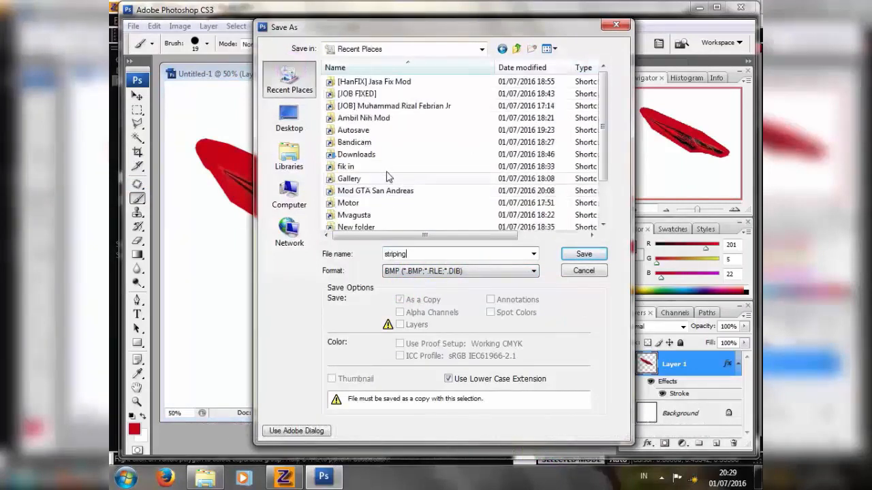
{"action": "scroll", "coordinate": [544, 183], "scroll_direction": "down", "scroll_amount": 5}
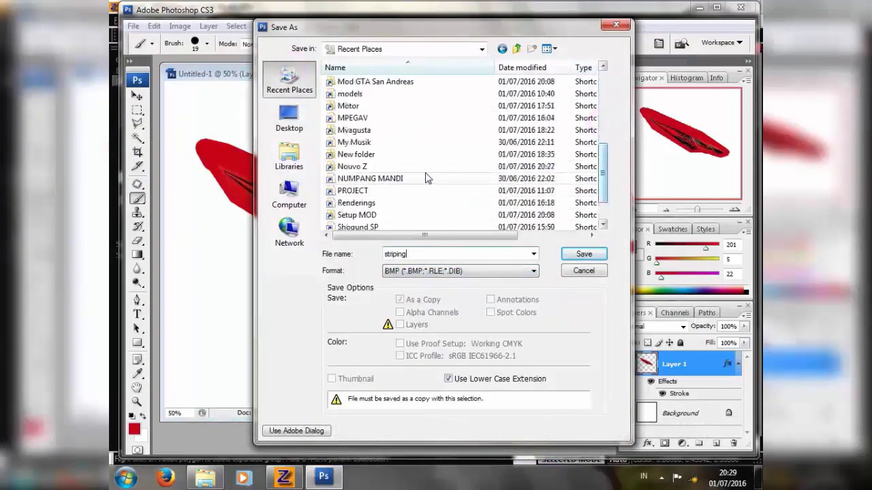
{"action": "left_click", "coordinate": [392, 166]}
{"action": "double_click", "coordinate": [392, 166]}
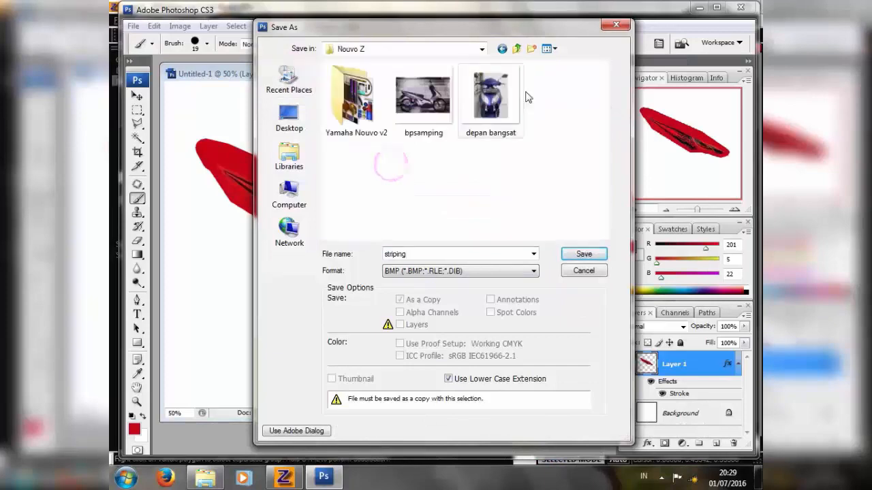
{"action": "left_click", "coordinate": [585, 255]}
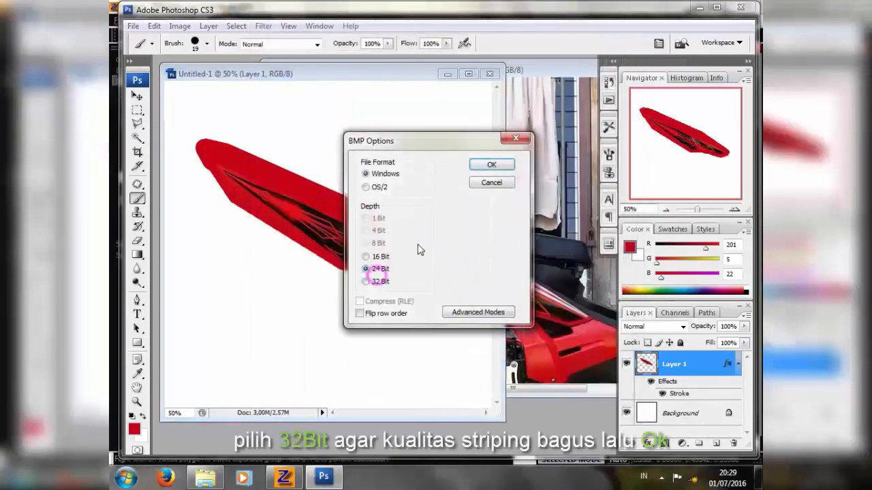
{"action": "left_click", "coordinate": [491, 164]}
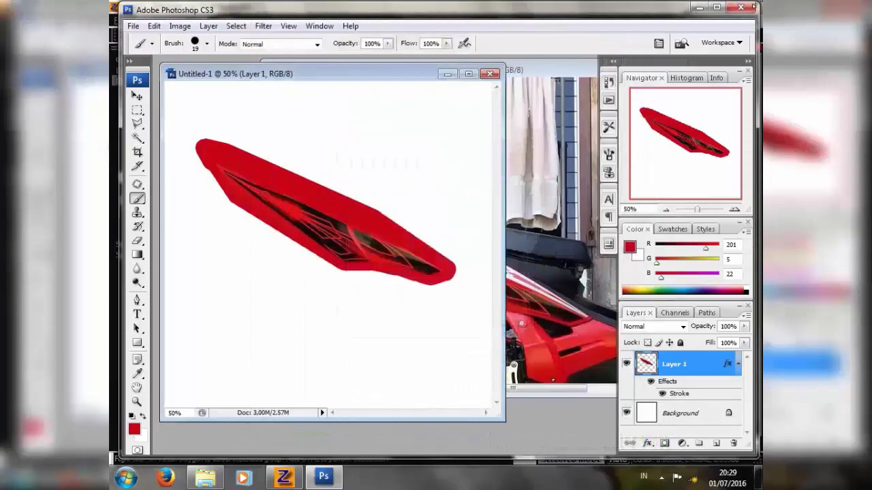
- Close Photoshop and return to the nuvo2 model in ZModeler
{"action": "left_click", "coordinate": [740, 6]}
{"action": "left_click", "coordinate": [416, 189]}
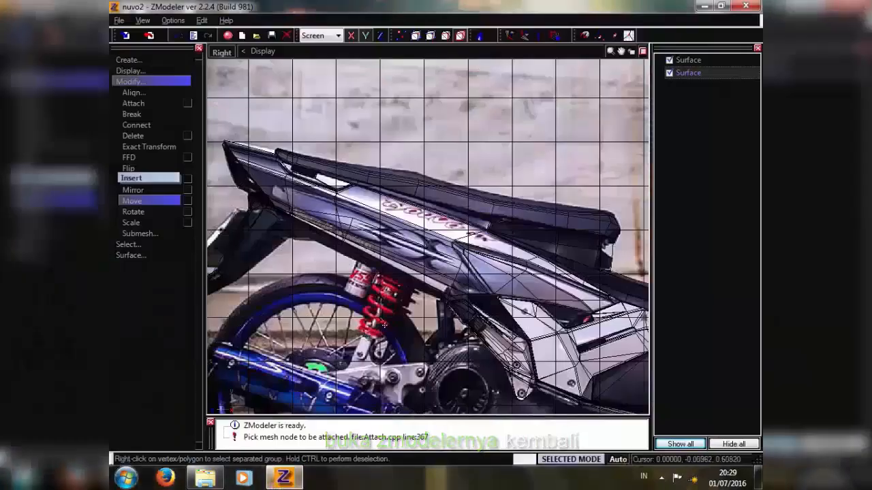
{"action": "scroll", "coordinate": [406, 237], "scroll_direction": "up", "scroll_amount": 3}
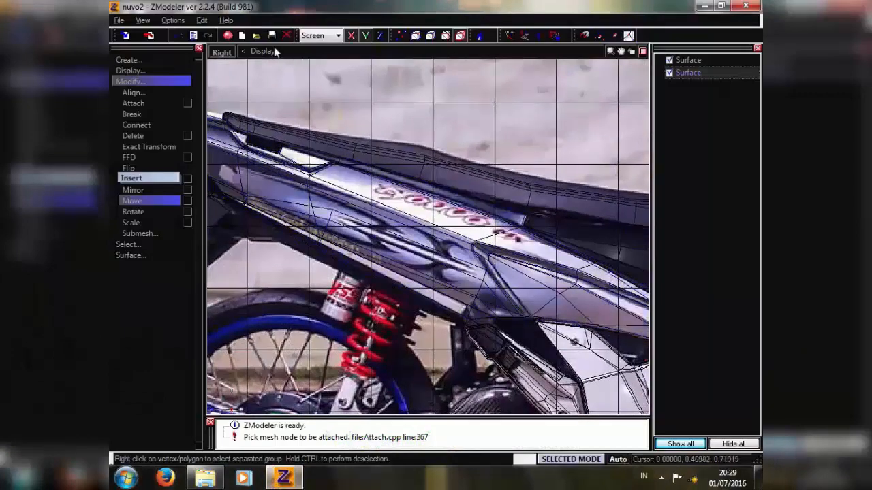
- Open the Materials Editor, select the new material and start adding a texture for its first texture layer
{"action": "left_click", "coordinate": [228, 35]}
{"action": "left_click", "coordinate": [634, 111]}
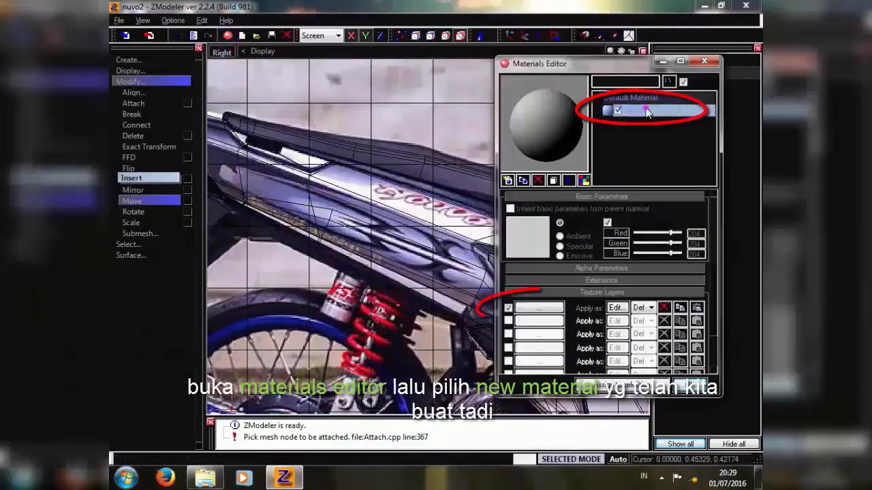
{"action": "left_click", "coordinate": [539, 308]}
{"action": "left_click", "coordinate": [308, 364]}
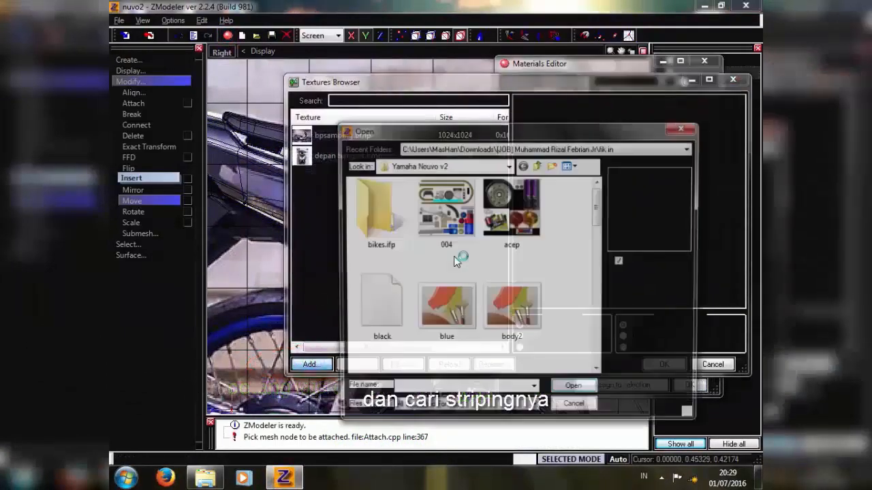
{"action": "left_click", "coordinate": [508, 165]}
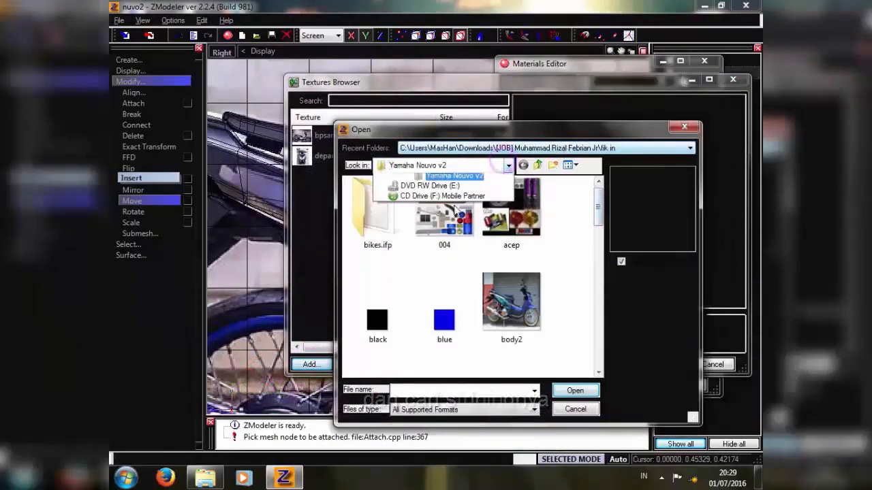
{"action": "left_click", "coordinate": [428, 261]}
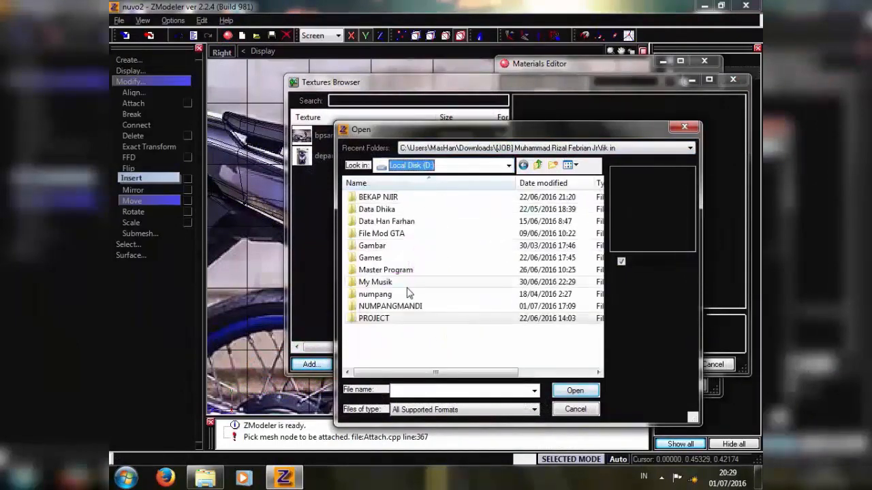
{"action": "left_click", "coordinate": [523, 166]}
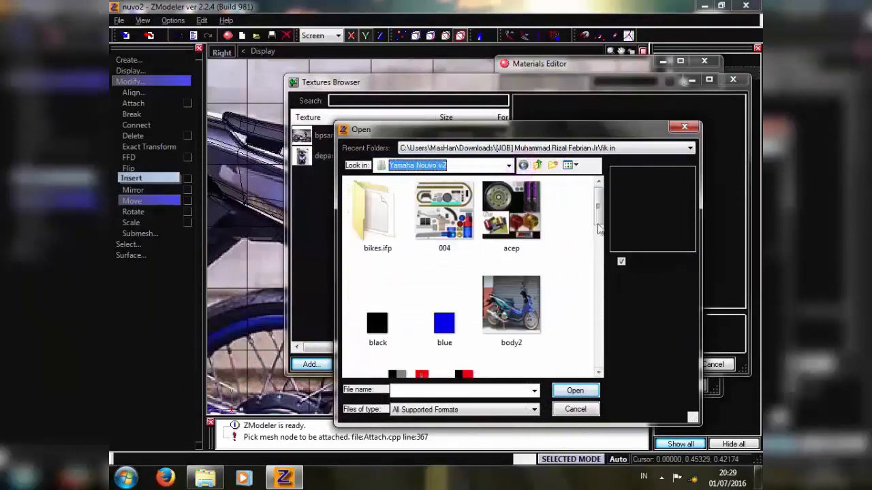
{"action": "scroll", "coordinate": [599, 230], "scroll_direction": "down", "scroll_amount": 5}
- Load the striping image from the Nouvo Z folder as the material's first texture layer and accept the material settings
{"action": "left_click", "coordinate": [509, 165]}
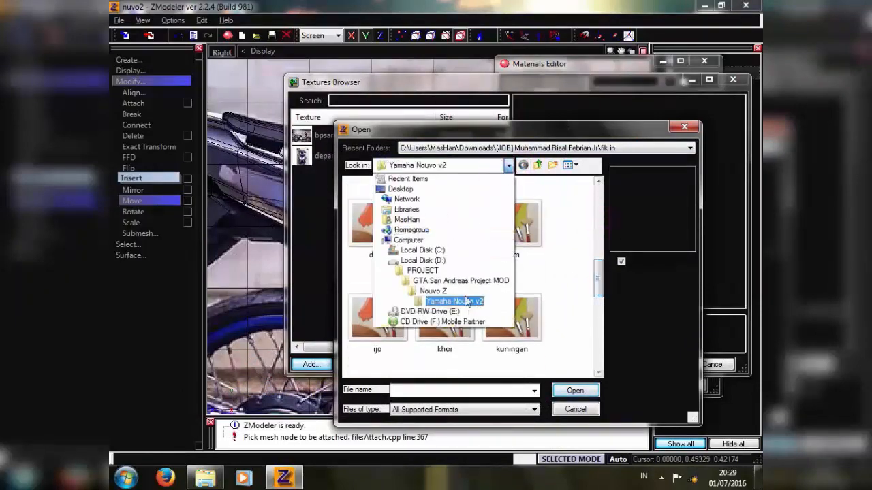
{"action": "left_click", "coordinate": [433, 290]}
{"action": "scroll", "coordinate": [599, 220], "scroll_direction": "down", "scroll_amount": 5}
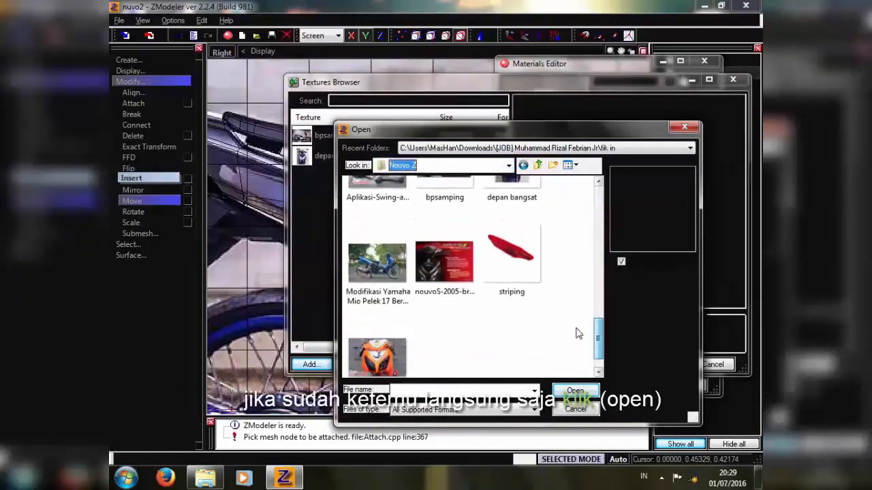
{"action": "left_click", "coordinate": [510, 253]}
{"action": "left_click", "coordinate": [575, 391]}
{"action": "left_click", "coordinate": [680, 366]}
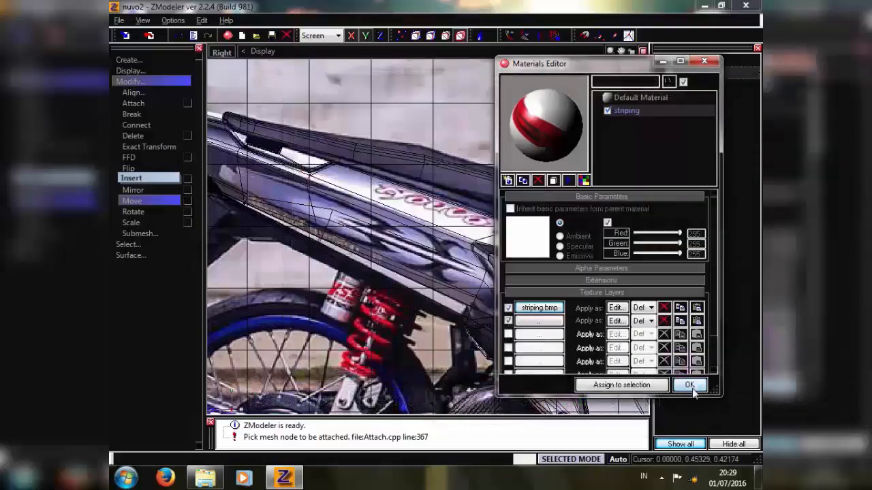
{"action": "left_click", "coordinate": [689, 385]}
- Assign the striping material to the side panel's polygons in its selection properties
{"action": "right_click", "coordinate": [490, 276]}
{"action": "left_click", "coordinate": [529, 313]}
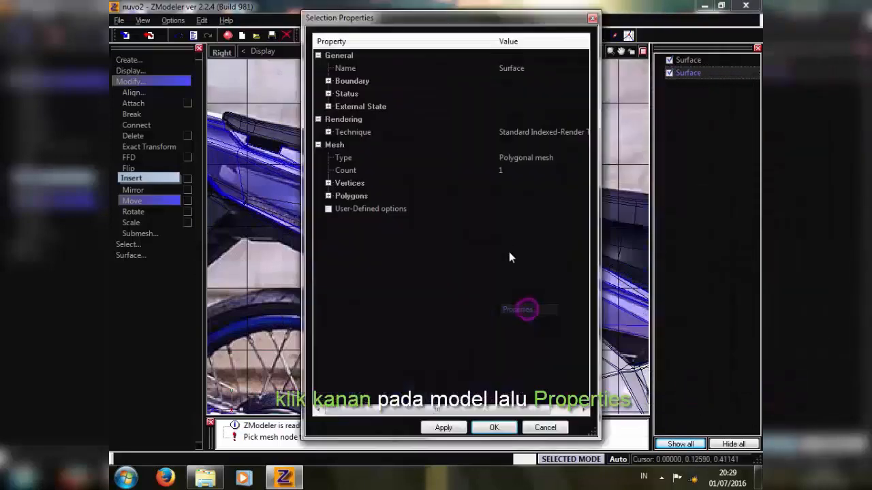
{"action": "left_click", "coordinate": [329, 196]}
{"action": "left_click", "coordinate": [526, 246]}
{"action": "left_click", "coordinate": [526, 248]}
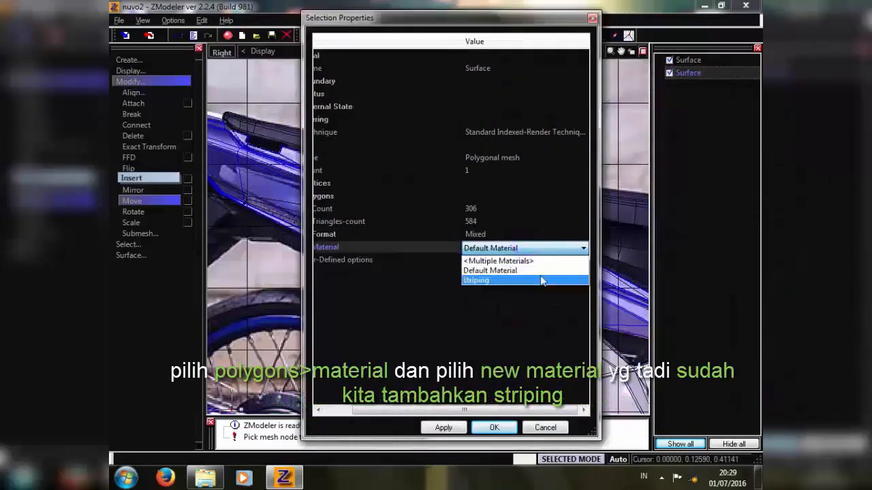
{"action": "left_click", "coordinate": [516, 280]}
{"action": "left_click", "coordinate": [494, 427]}
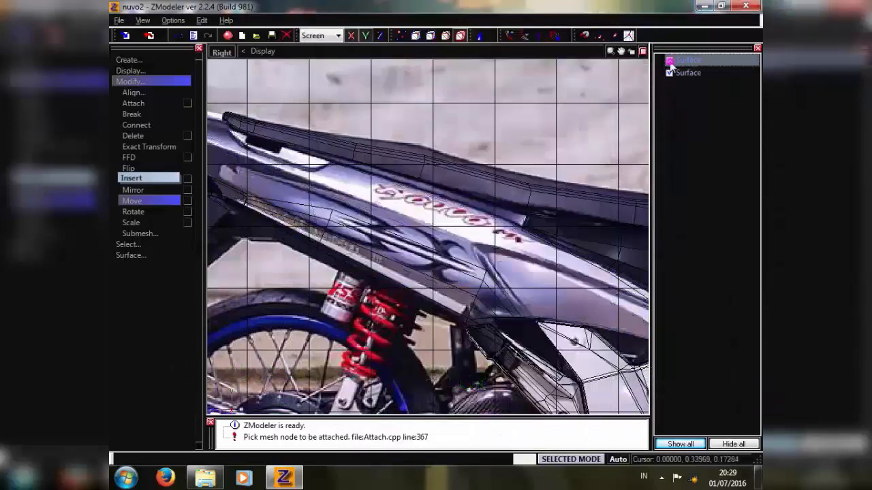
- Isolate the side panel surface in the four-view layout and generate a new UV mapping for it with Edit UV
{"action": "left_click", "coordinate": [642, 52]}
{"action": "left_click", "coordinate": [670, 62]}
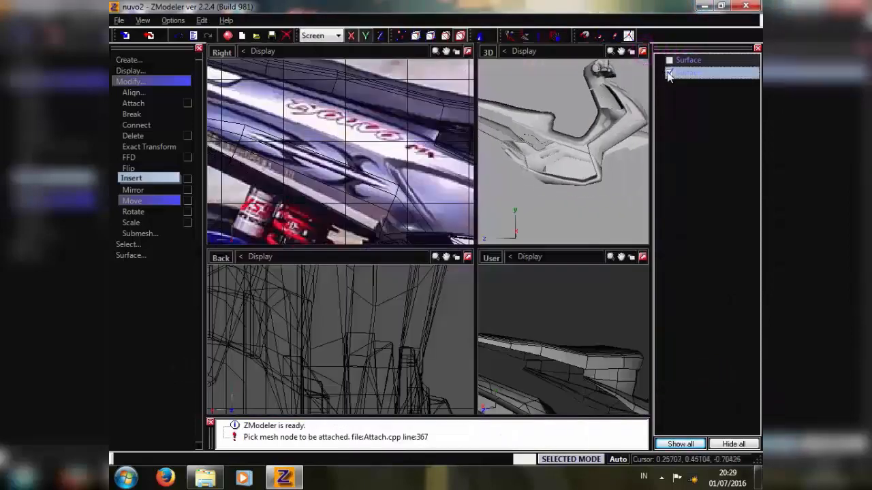
{"action": "left_click", "coordinate": [129, 256]}
{"action": "left_click", "coordinate": [131, 267]}
{"action": "left_click", "coordinate": [135, 275]}
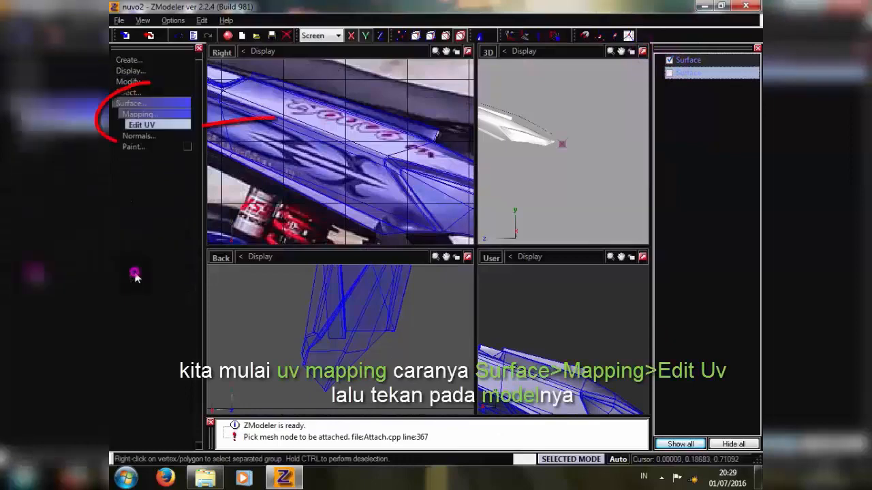
{"action": "left_click", "coordinate": [331, 131]}
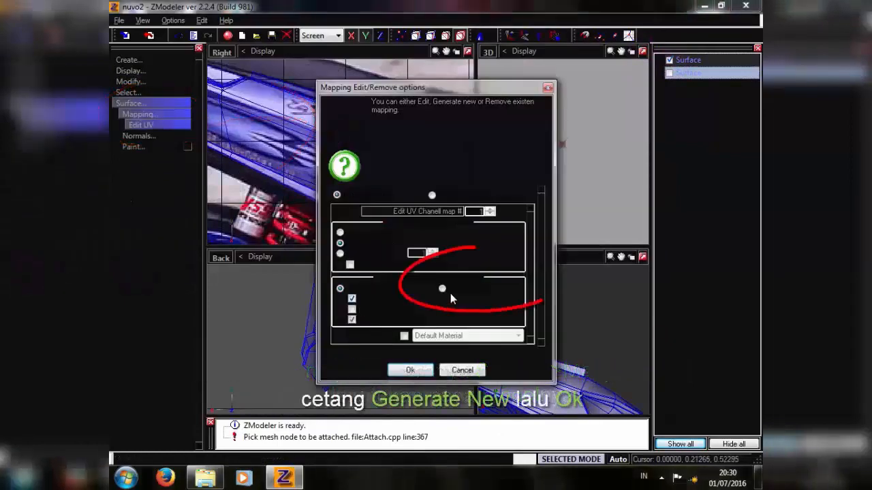
{"action": "left_click", "coordinate": [422, 370]}
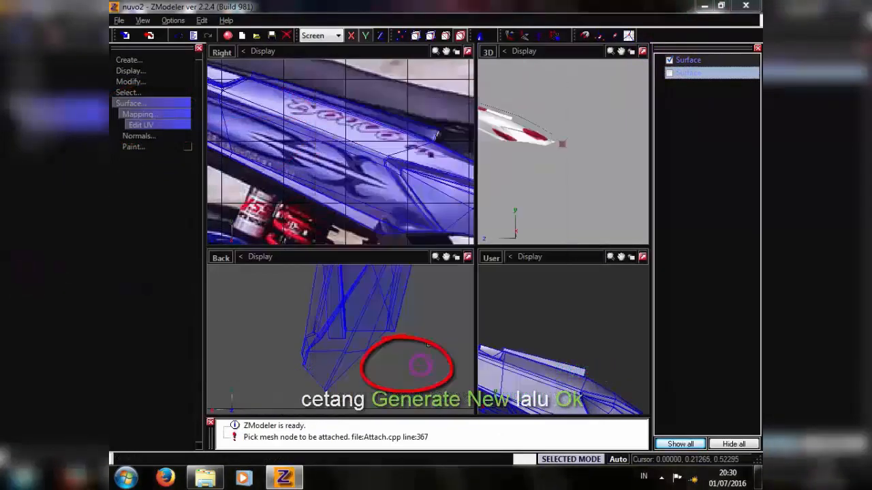
- Switch the User view to UV Mapper and maximize it
{"action": "left_click", "coordinate": [487, 255]}
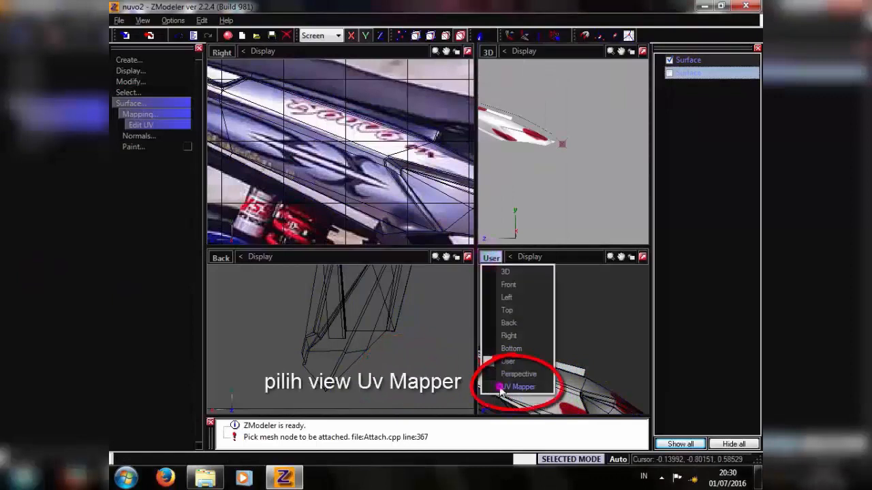
{"action": "left_click", "coordinate": [515, 385]}
{"action": "left_click", "coordinate": [522, 286]}
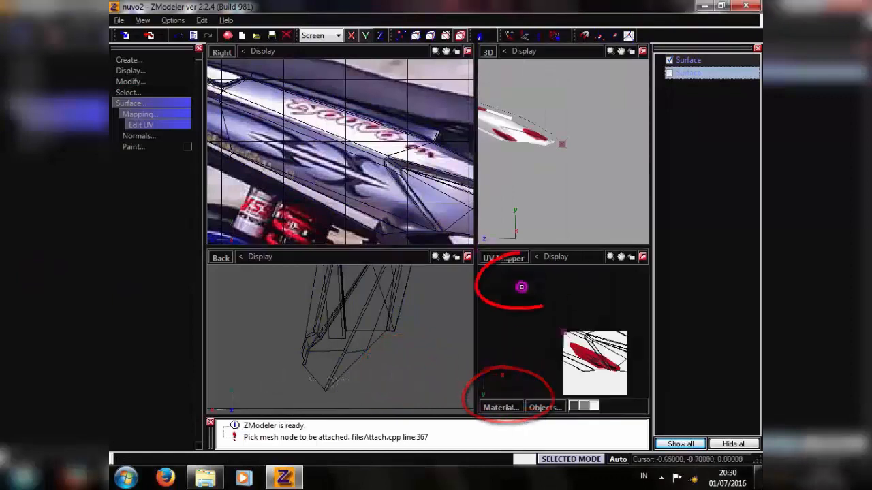
{"action": "left_click", "coordinate": [643, 257]}
{"action": "scroll", "coordinate": [411, 231], "scroll_direction": "up", "scroll_amount": 1}
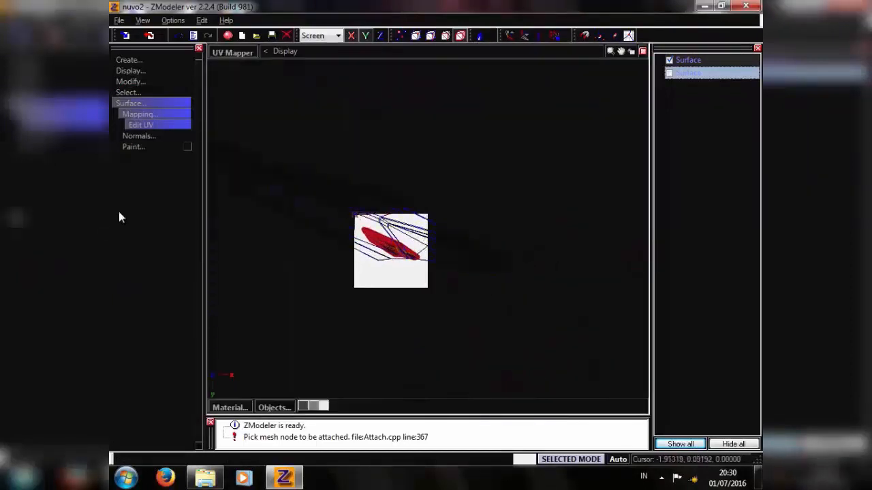
- Scale the side panel's UV layout down to roughly the size of the red panel in the texture
{"action": "left_click", "coordinate": [130, 81]}
{"action": "left_click", "coordinate": [133, 210]}
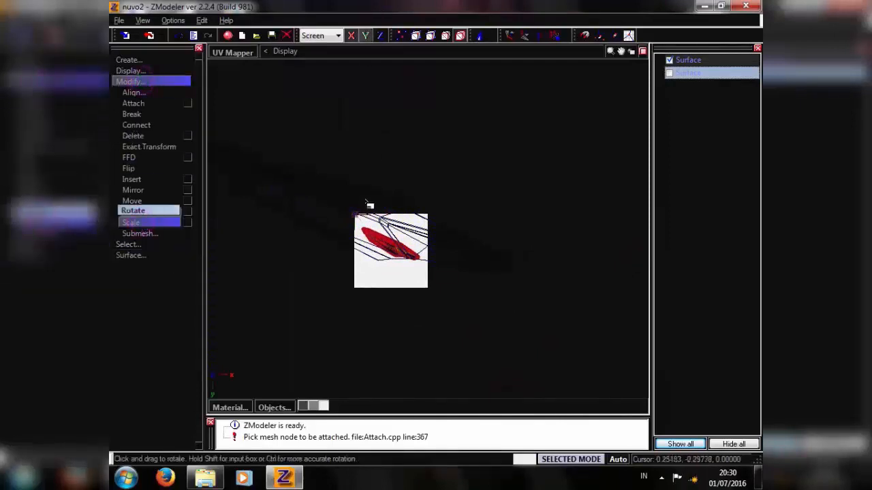
{"action": "left_click_drag", "start_coordinate": [358, 199], "coordinate": [356, 319]}
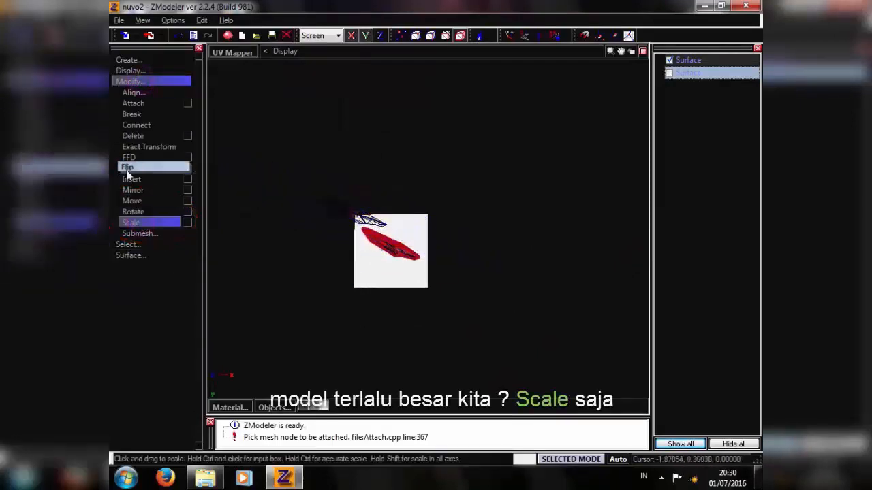
- Move the UV layout onto the red panel image and rotate it slightly to match the panel's slope
{"action": "left_click", "coordinate": [145, 202]}
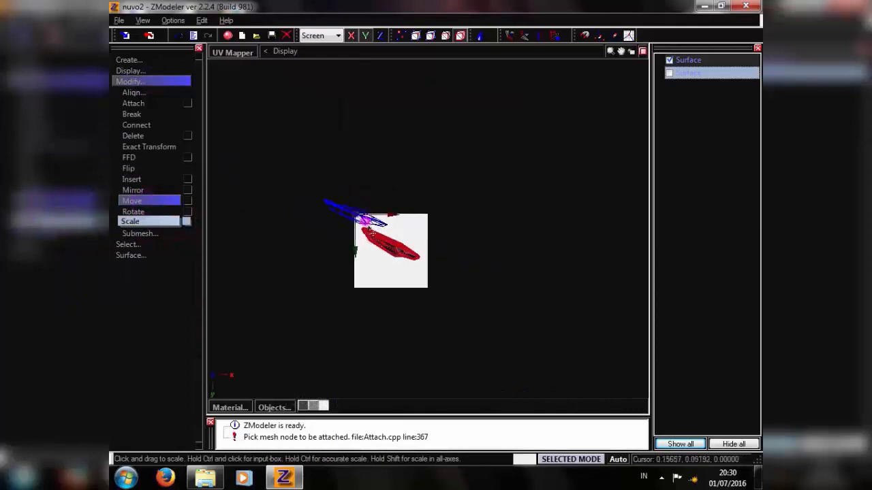
{"action": "scroll", "coordinate": [406, 257], "scroll_direction": "up", "scroll_amount": 10}
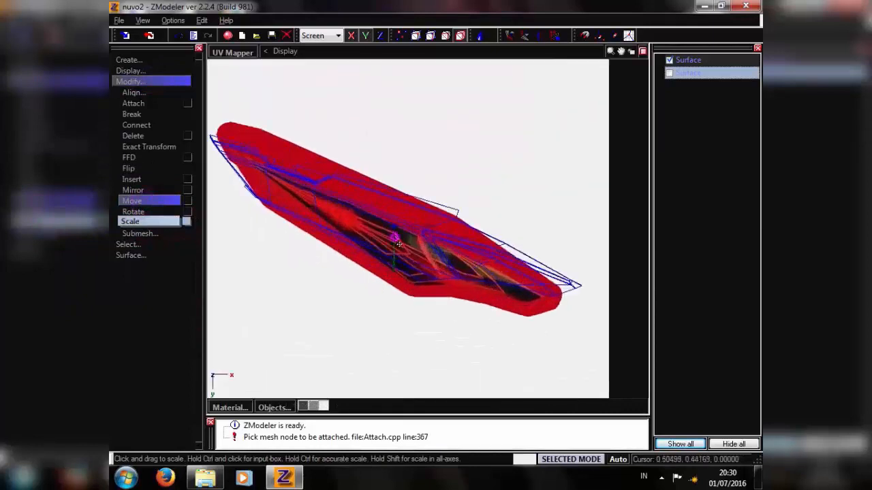
{"action": "left_click", "coordinate": [140, 212]}
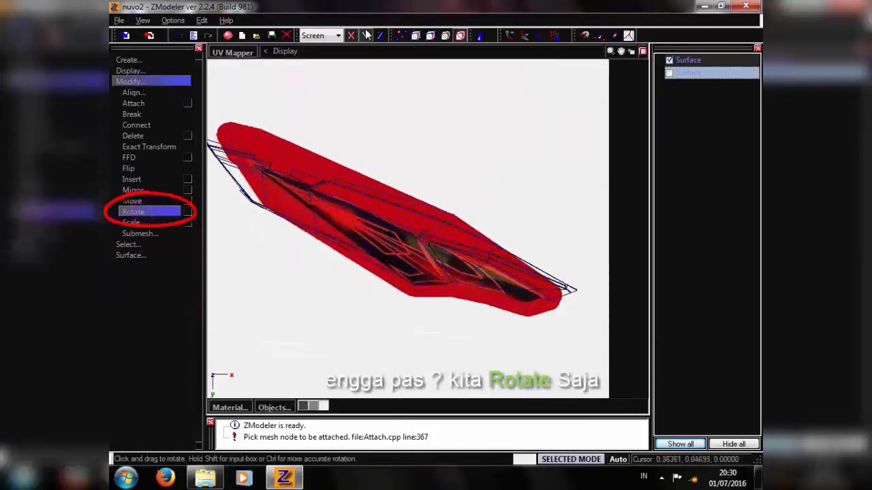
{"action": "left_click_drag", "start_coordinate": [355, 179], "coordinate": [346, 160]}
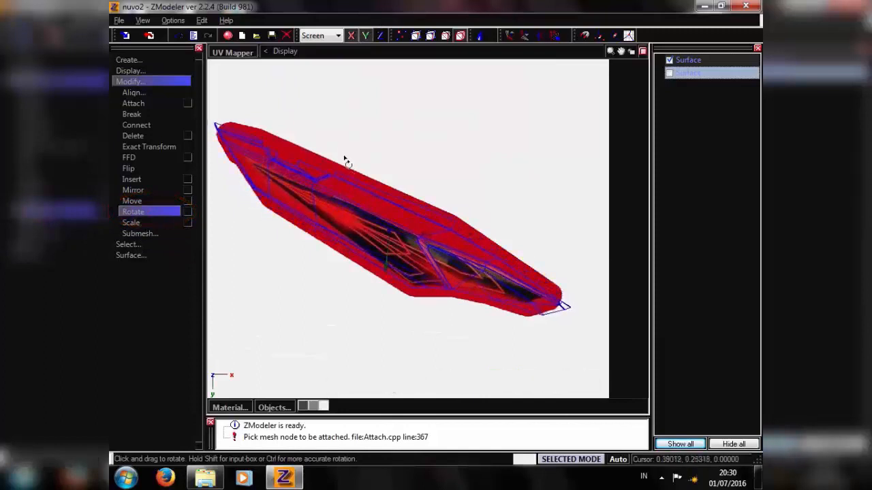
- Scale the UV layout down slightly so it fits inside the red panel image, and fine-tune its position and rotation
{"action": "left_click", "coordinate": [145, 223]}
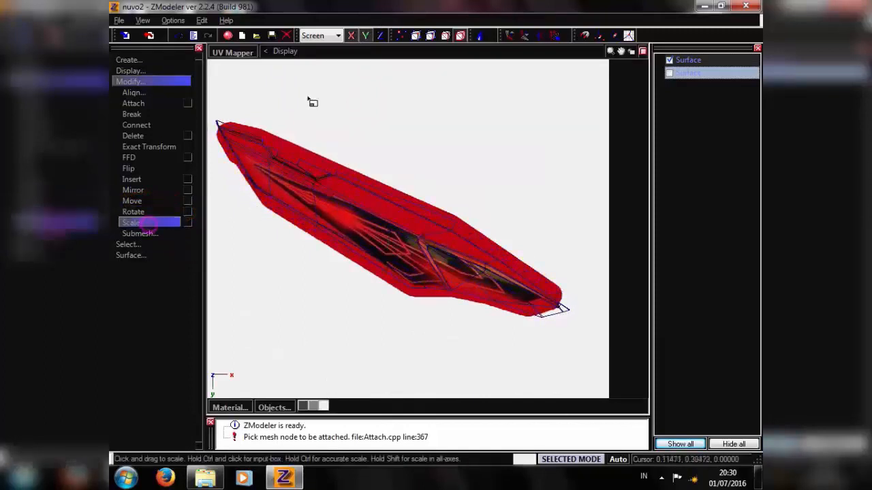
{"action": "left_click_drag", "start_coordinate": [318, 184], "coordinate": [310, 207]}
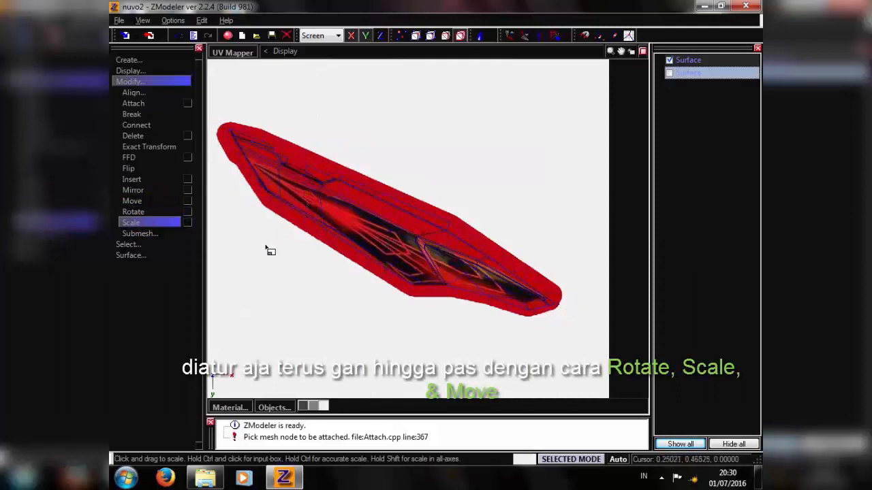
{"action": "left_click", "coordinate": [132, 200]}
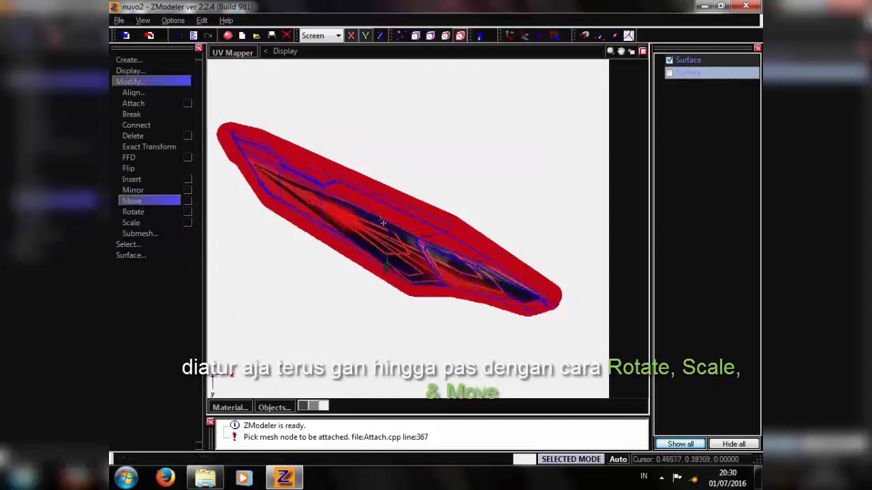
{"action": "left_click_drag", "start_coordinate": [383, 223], "coordinate": [382, 222]}
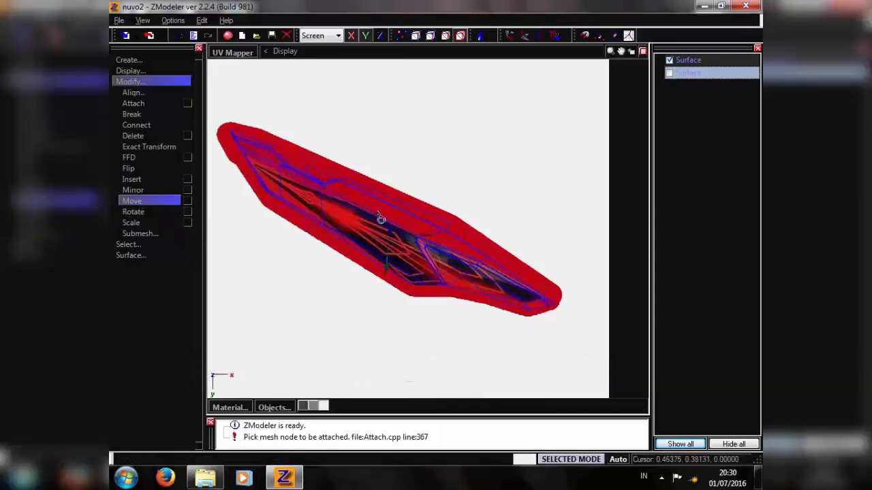
{"action": "left_click", "coordinate": [167, 212]}
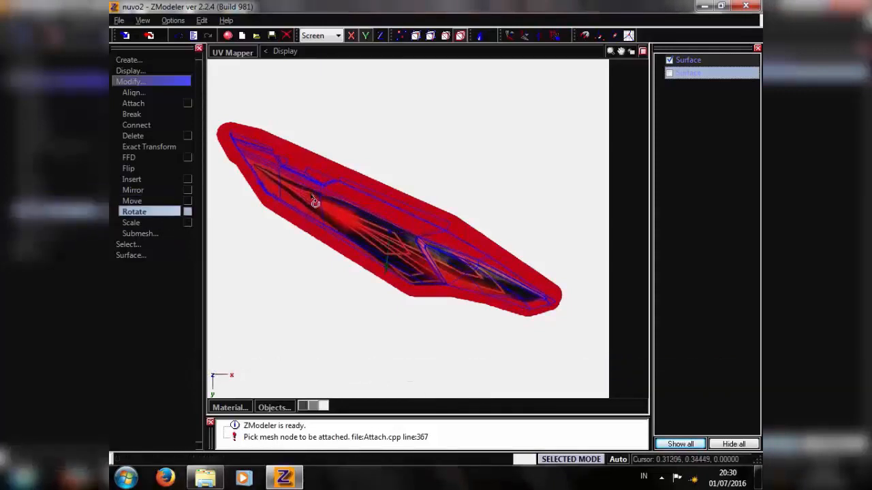
{"action": "left_click", "coordinate": [143, 202]}
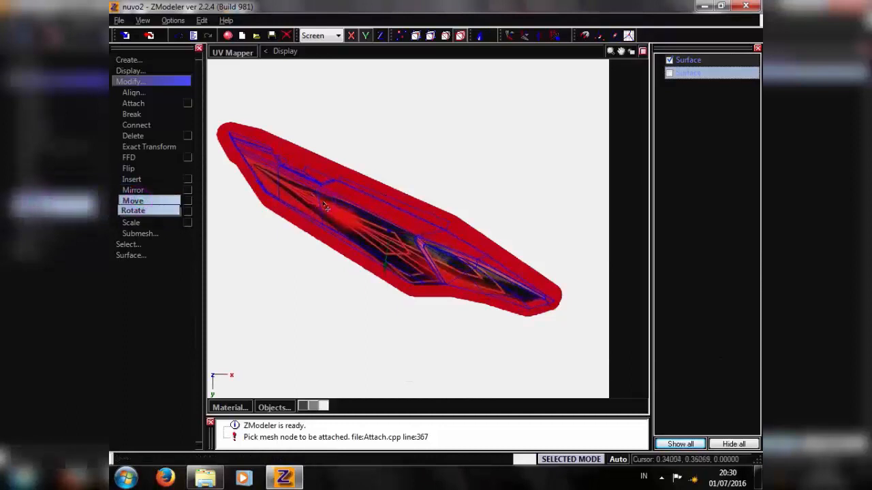
- Inspect the striping on the textured side panel in the 3D view with the second surface shown again
{"action": "scroll", "coordinate": [368, 191], "scroll_direction": "down", "scroll_amount": 1}
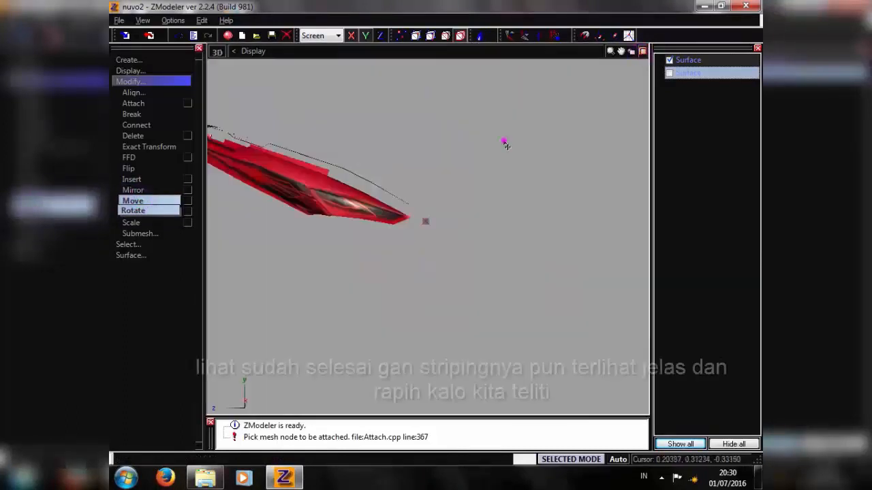
{"action": "scroll", "coordinate": [504, 142], "scroll_direction": "down", "scroll_amount": 2}
{"action": "middle_click_drag", "start_coordinate": [615, 182], "coordinate": [518, 171]}
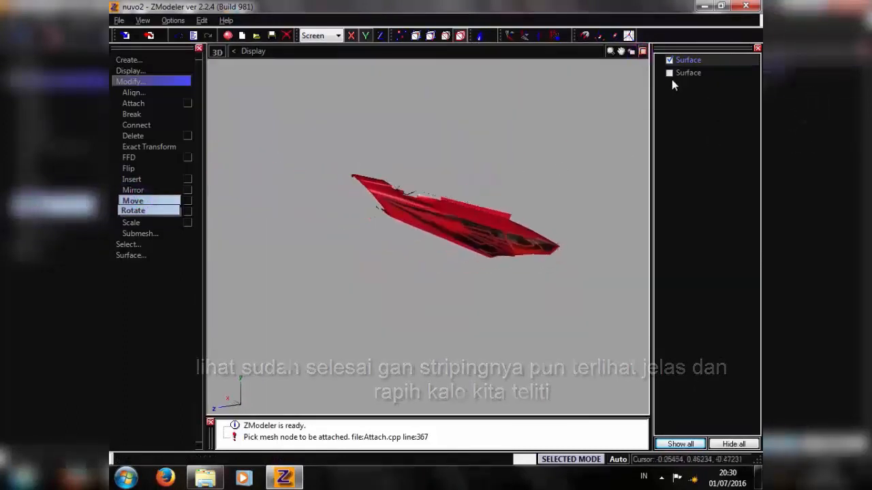
{"action": "left_click", "coordinate": [669, 73]}
{"action": "middle_click_drag", "start_coordinate": [566, 141], "coordinate": [457, 184]}
{"action": "scroll", "coordinate": [485, 170], "scroll_direction": "up", "scroll_amount": 3}
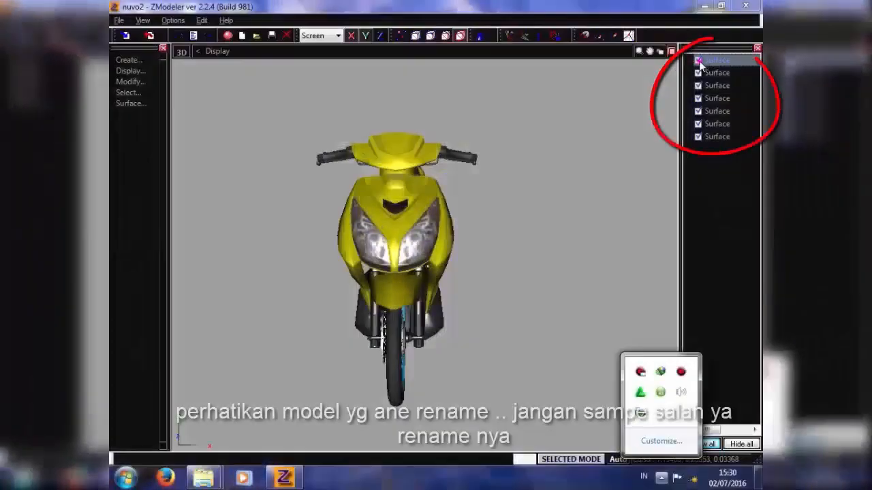
- Hide the first surface to identify the bike's body and rename it chassis
{"action": "left_click", "coordinate": [698, 61]}
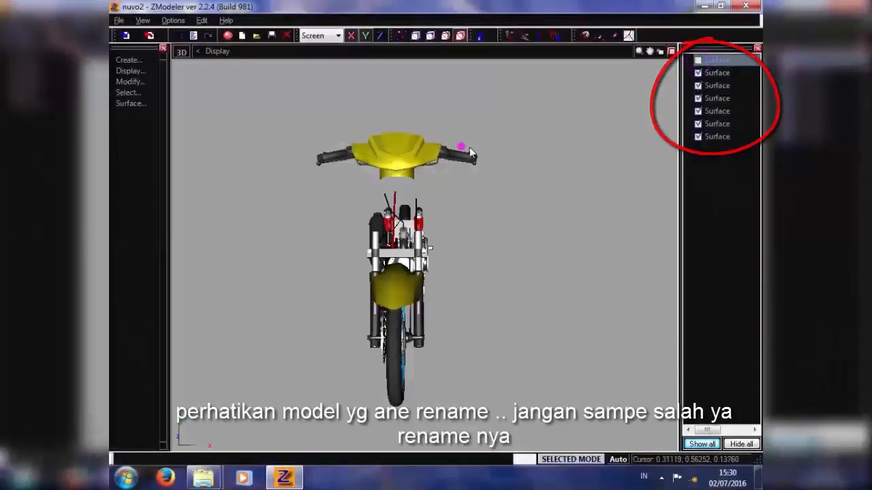
{"action": "middle_click_drag", "start_coordinate": [471, 152], "coordinate": [622, 122]}
{"action": "left_click", "coordinate": [716, 60]}
{"action": "left_click", "coordinate": [717, 60]}
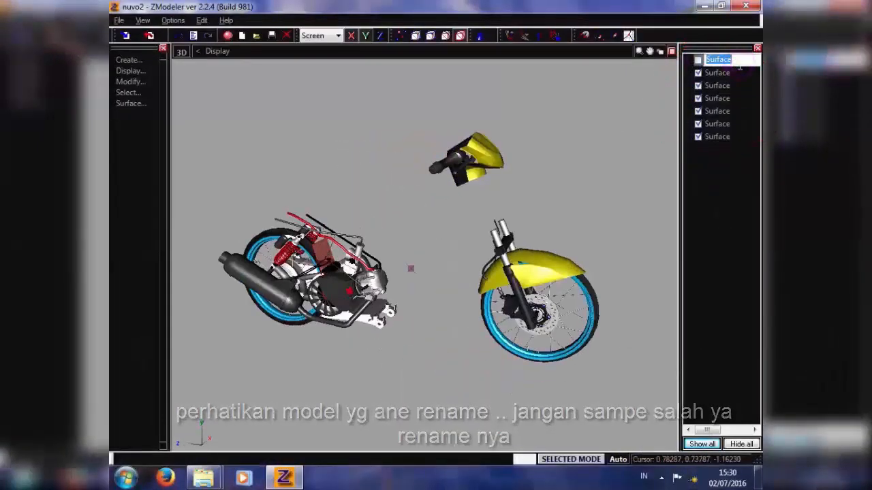
{"action": "type", "text": "chassis"}
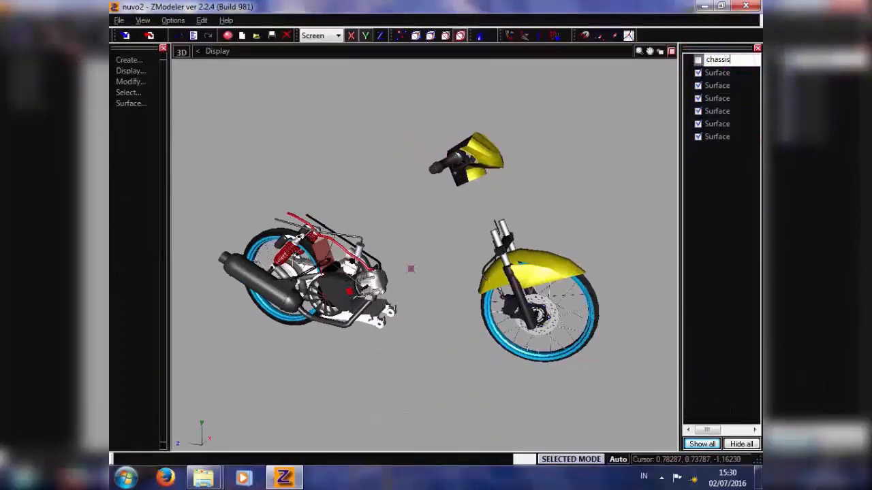
{"action": "left_click", "coordinate": [733, 207]}
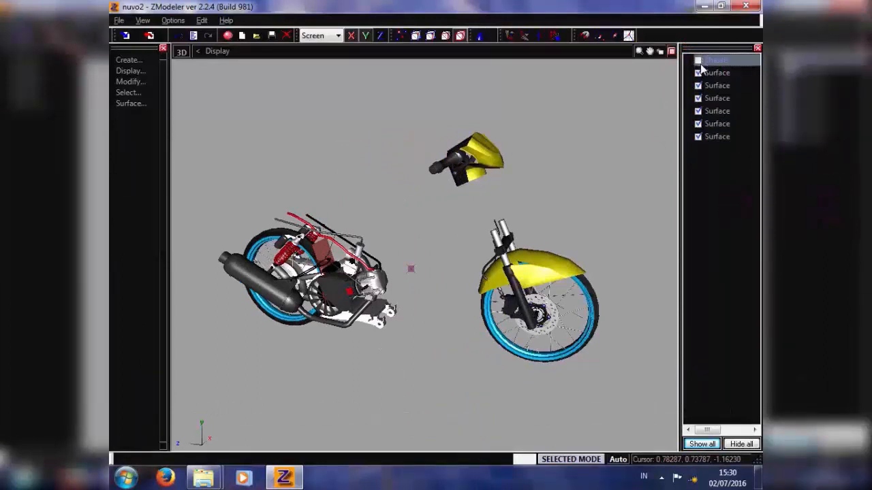
- Show the chassis again, identify the second surface and rename it forks_rear
{"action": "left_click", "coordinate": [700, 62]}
{"action": "left_click", "coordinate": [699, 73]}
{"action": "left_click", "coordinate": [699, 74]}
{"action": "left_click", "coordinate": [735, 74]}
{"action": "left_click", "coordinate": [735, 74]}
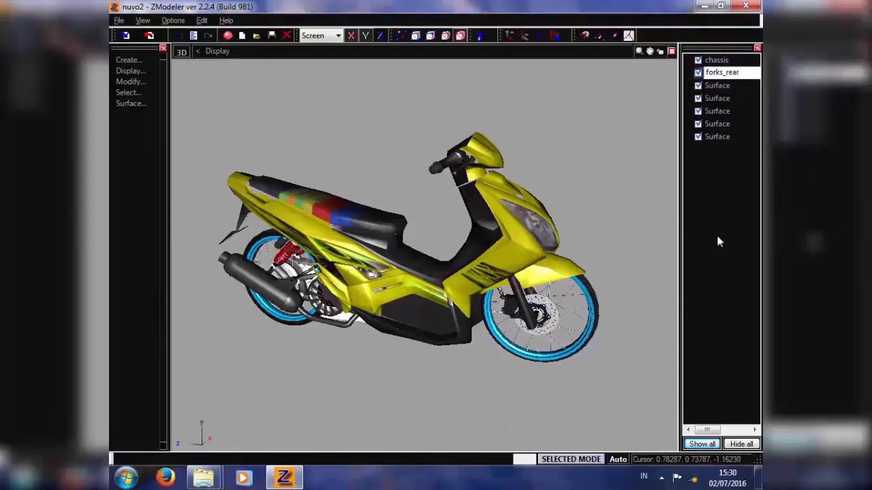
- Toggle the third surface's visibility to identify it and rename it wheel_rear
{"action": "left_click", "coordinate": [698, 86]}
{"action": "left_click", "coordinate": [699, 85]}
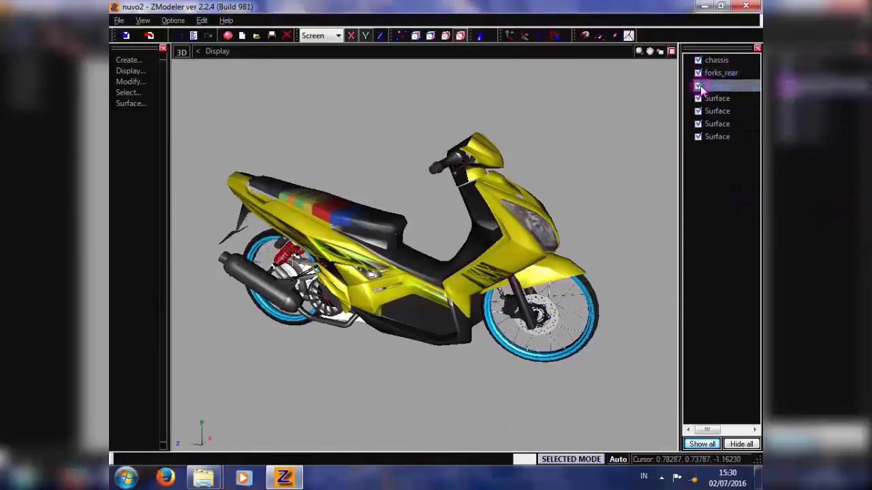
{"action": "left_click", "coordinate": [727, 87]}
{"action": "type", "text": "wheel_rear"}
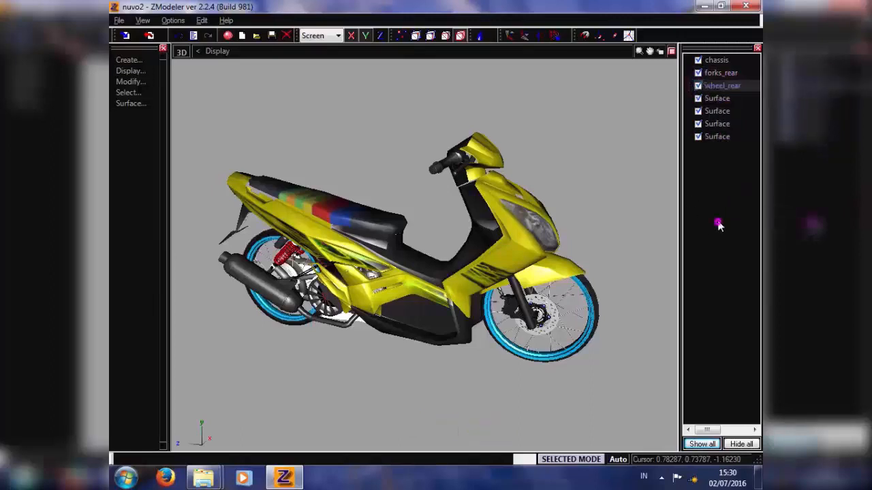
- Check the fourth and fifth surfaces against the model and rename the fourth one forks_front
{"action": "left_click", "coordinate": [703, 100]}
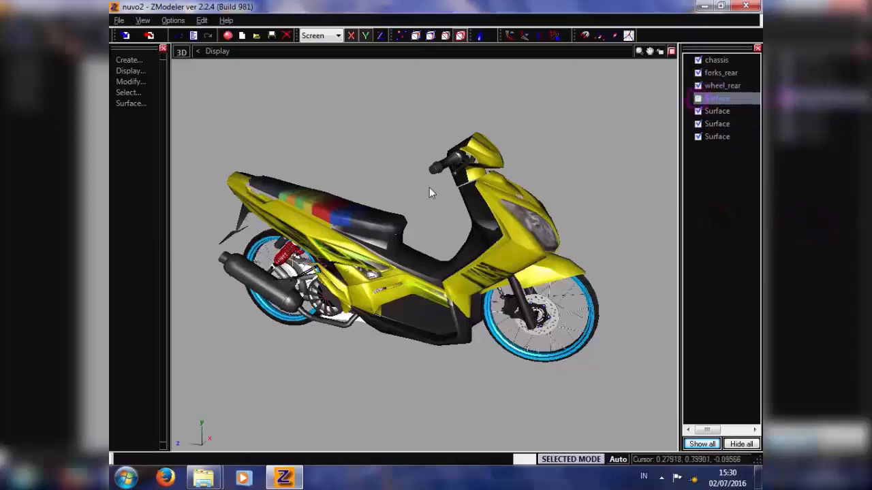
{"action": "middle_click_drag", "start_coordinate": [429, 189], "coordinate": [638, 120]}
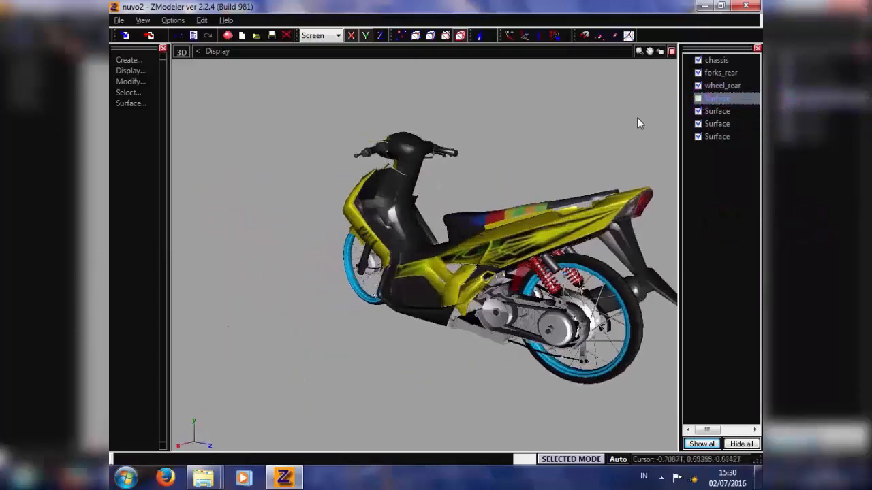
{"action": "left_click", "coordinate": [698, 111]}
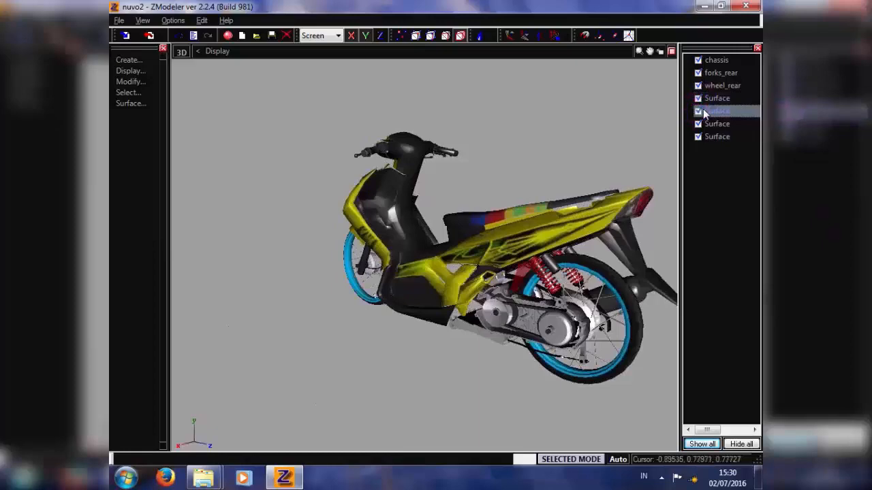
{"action": "middle_click_drag", "start_coordinate": [526, 128], "coordinate": [590, 224]}
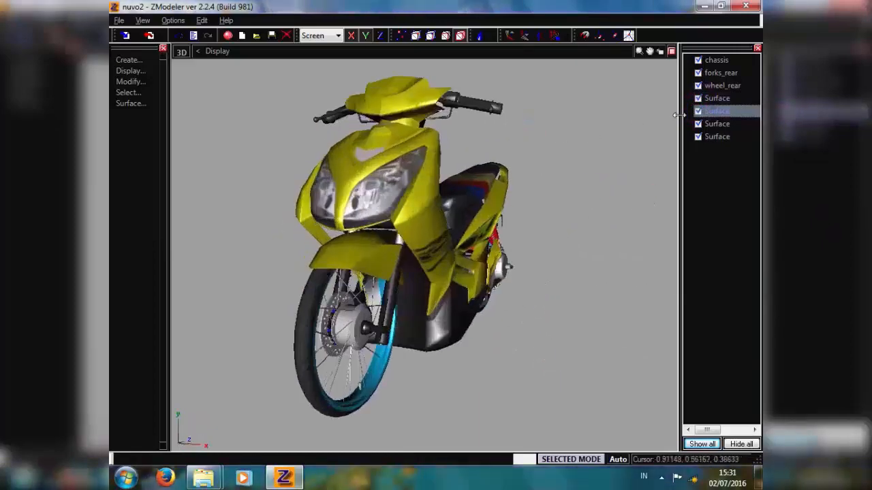
{"action": "left_click", "coordinate": [699, 99]}
{"action": "left_click", "coordinate": [727, 98]}
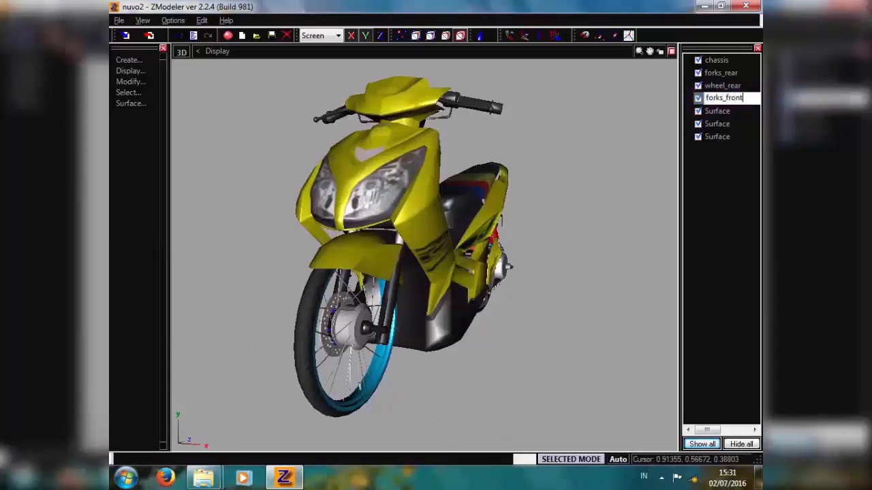
- Rename the fifth surface wheel_front
{"action": "left_click", "coordinate": [719, 112]}
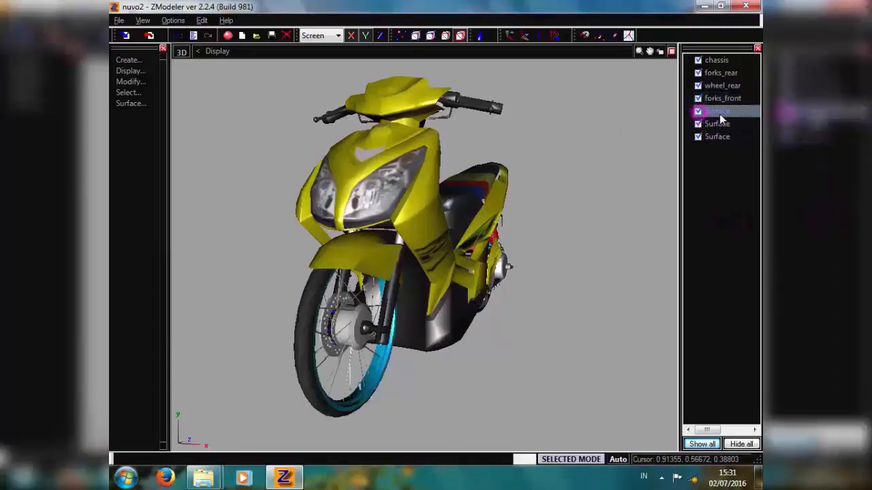
{"action": "left_click", "coordinate": [724, 114]}
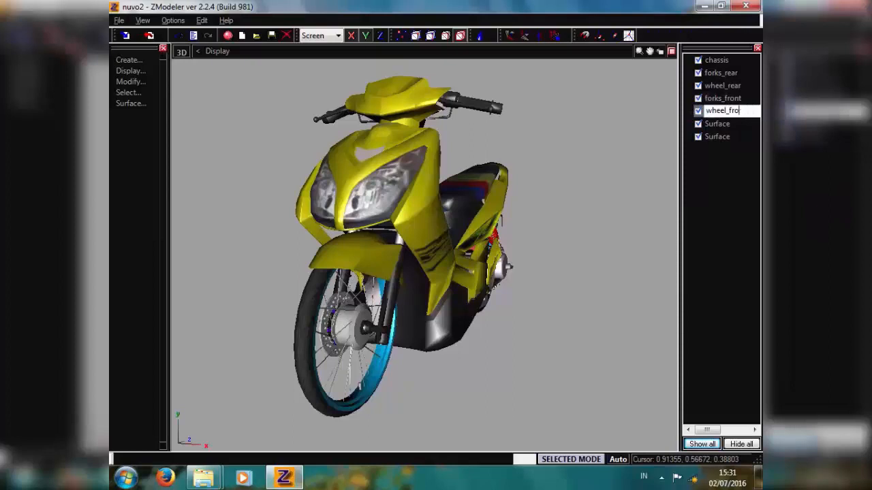
{"action": "key", "text": "Return"}
- Rename the last two surfaces mudguard and handlebars
{"action": "left_click", "coordinate": [702, 125]}
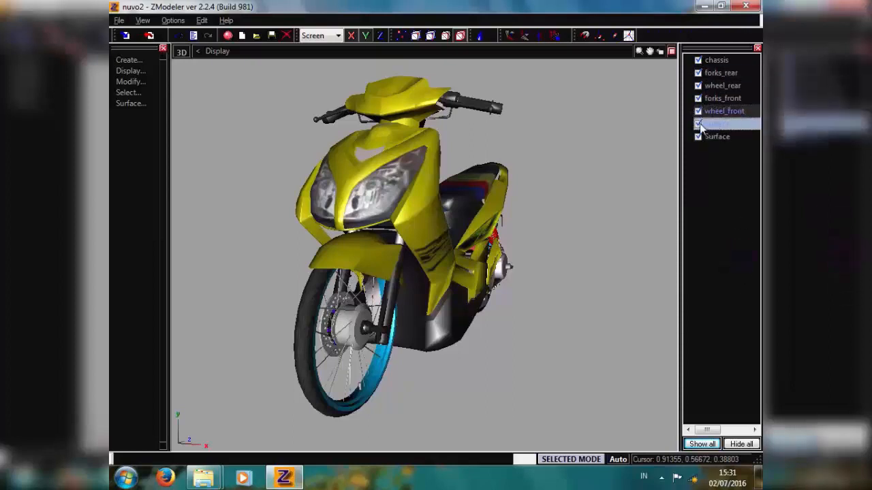
{"action": "left_click", "coordinate": [739, 124]}
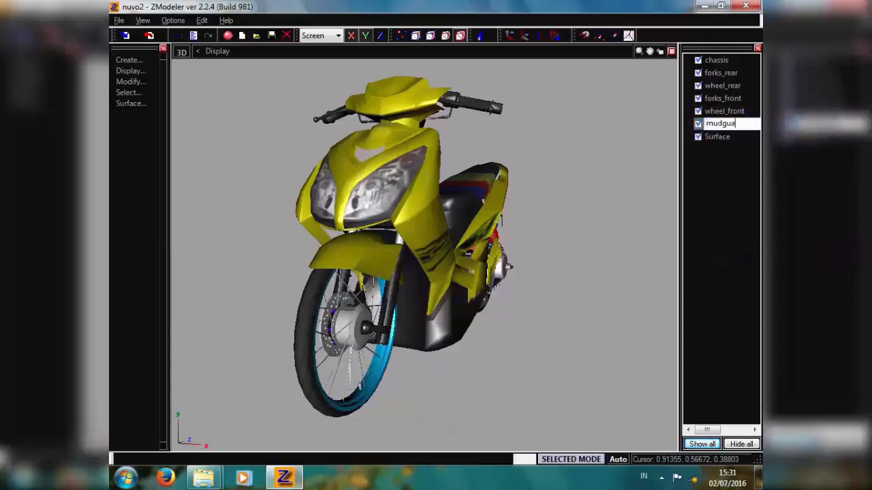
{"action": "key", "text": "Return"}
{"action": "left_click", "coordinate": [701, 136]}
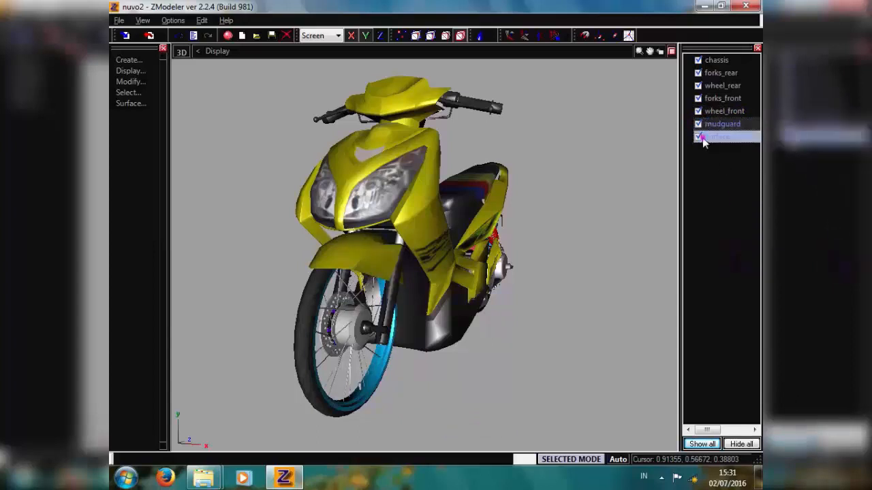
{"action": "left_click", "coordinate": [732, 137]}
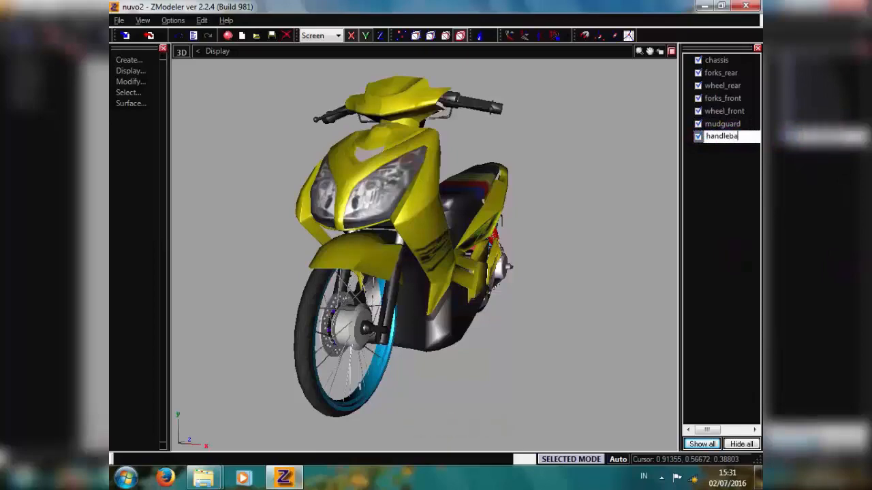
- Leave the maximized 3D view and maximize the Right view, framed on the handlebars
{"action": "left_click_drag", "start_coordinate": [505, 252], "coordinate": [652, 46]}
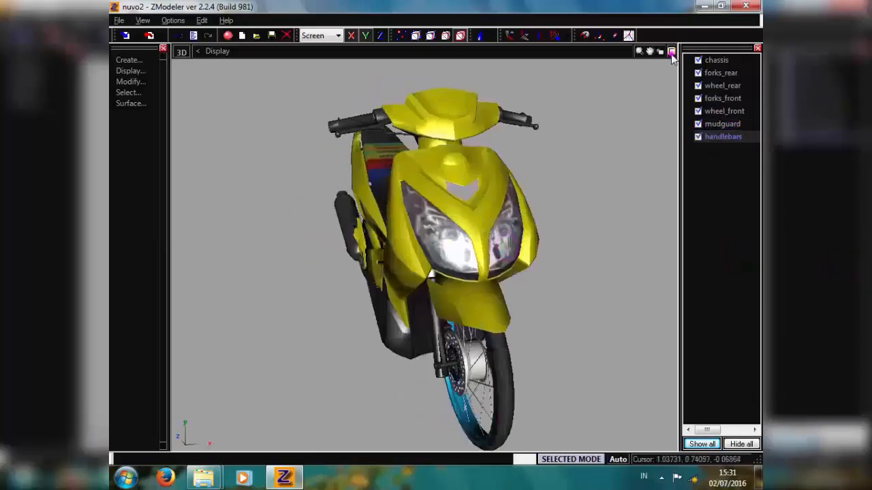
{"action": "left_click", "coordinate": [672, 53]}
{"action": "left_click", "coordinate": [432, 52]}
{"action": "scroll", "coordinate": [411, 199], "scroll_direction": "down", "scroll_amount": 3}
{"action": "scroll", "coordinate": [477, 202], "scroll_direction": "up", "scroll_amount": 2}
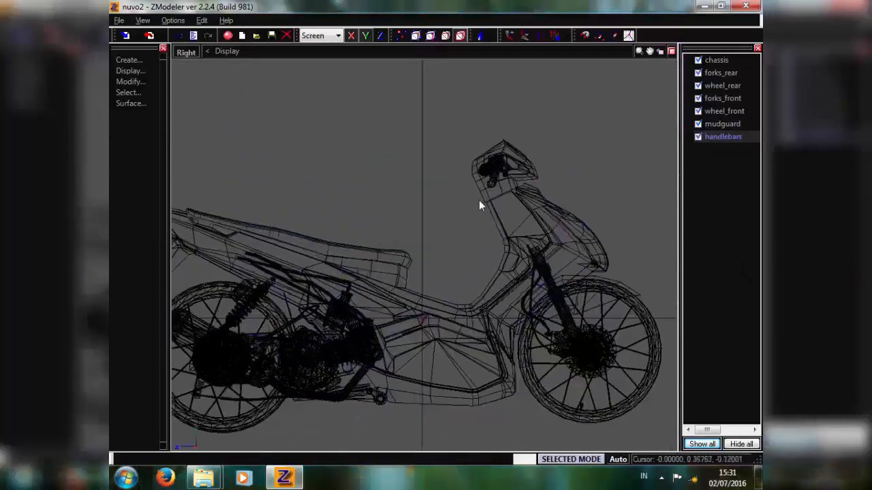
{"action": "scroll", "coordinate": [479, 202], "scroll_direction": "up", "scroll_amount": 2}
- Move only the handlebars' pivot slightly up and back with the Move command, and turn the pivot-only option off again
{"action": "left_click", "coordinate": [129, 71]}
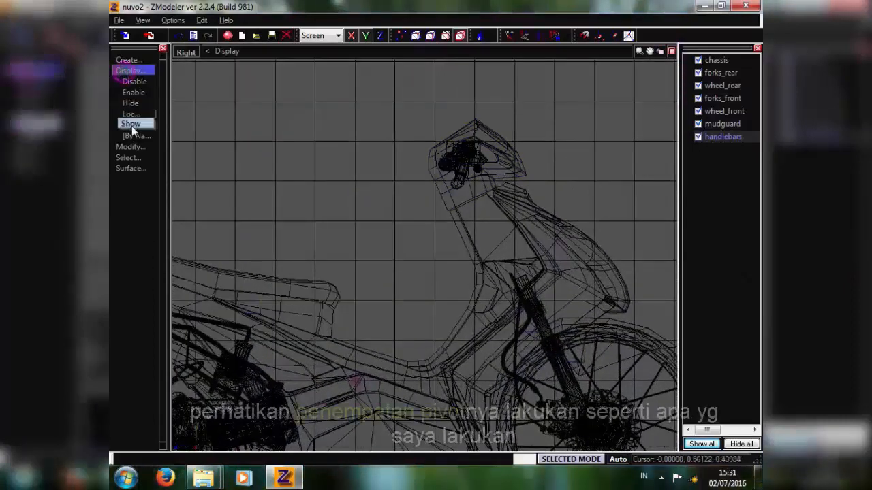
{"action": "left_click", "coordinate": [130, 146]}
{"action": "left_click", "coordinate": [142, 264]}
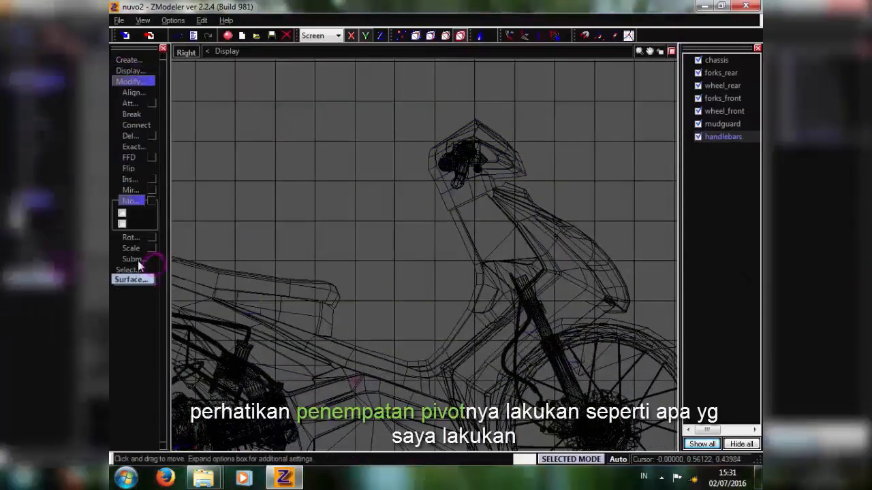
{"action": "left_click", "coordinate": [122, 213]}
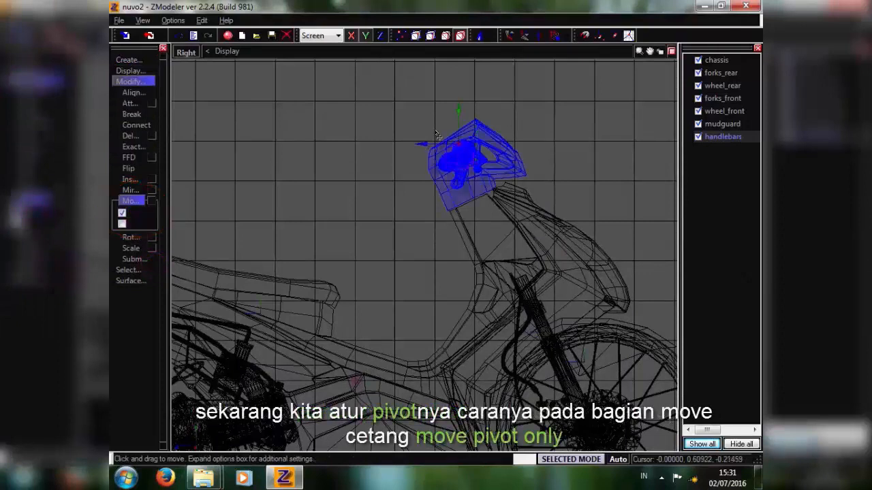
{"action": "left_click", "coordinate": [122, 212]}
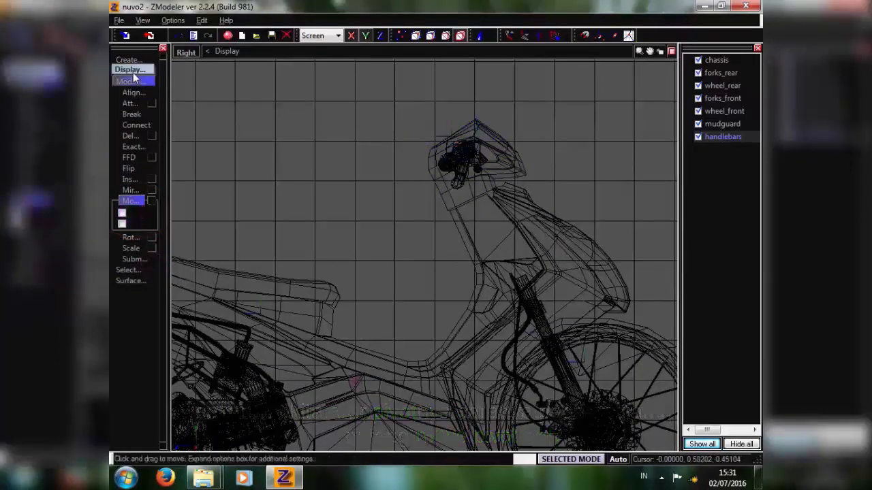
- Reset the handlebars' local axes to the parent
{"action": "left_click", "coordinate": [129, 69]}
{"action": "left_click", "coordinate": [132, 113]}
{"action": "left_click", "coordinate": [138, 147]}
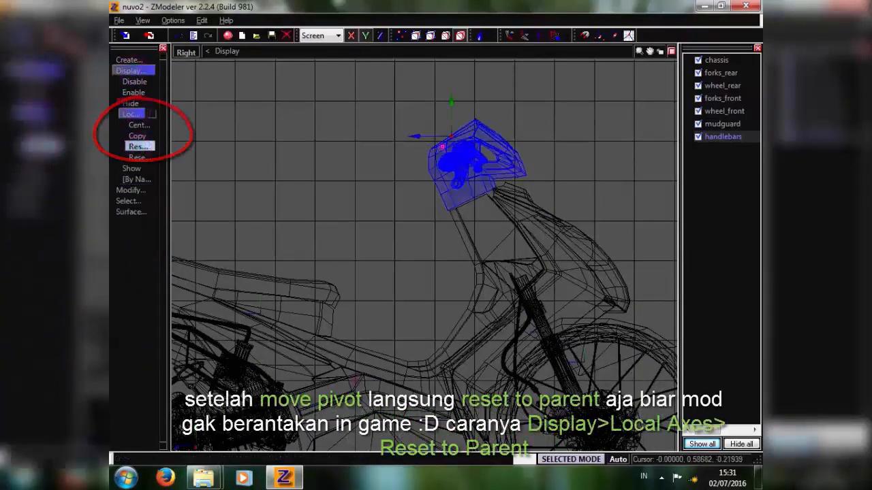
{"action": "left_click", "coordinate": [145, 157]}
{"action": "middle_click_drag", "start_coordinate": [579, 340], "coordinate": [466, 214]}
{"action": "scroll", "coordinate": [525, 231], "scroll_direction": "up", "scroll_amount": 1}
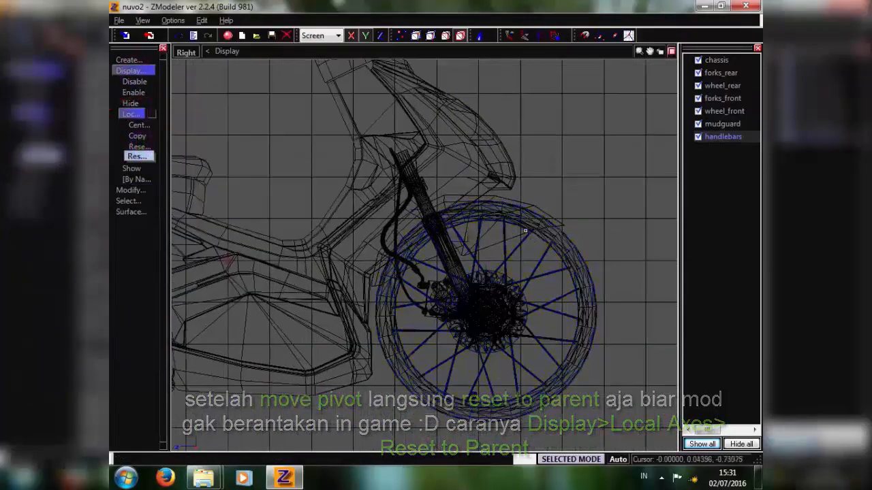
- Move only the front forks' pivot to the front wheel's hub, and turn the pivot-only option off again
{"action": "scroll", "coordinate": [525, 231], "scroll_direction": "up", "scroll_amount": 2}
{"action": "key", "text": "m"}
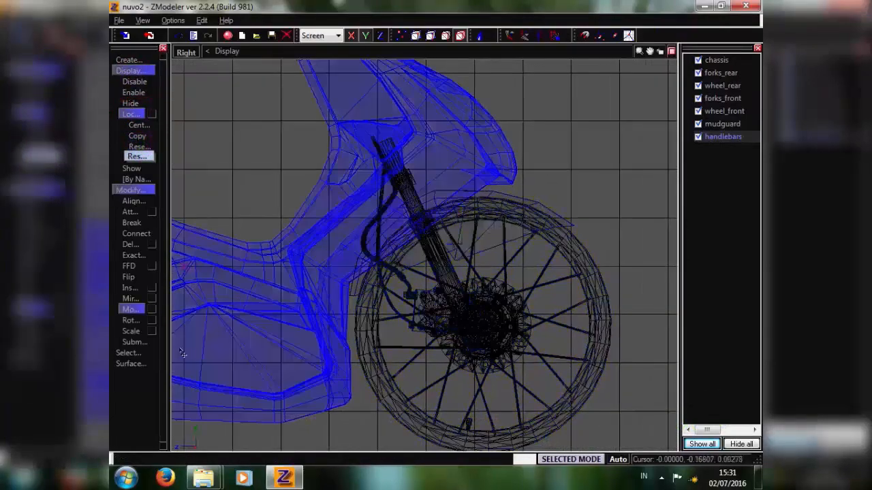
{"action": "left_click", "coordinate": [152, 310]}
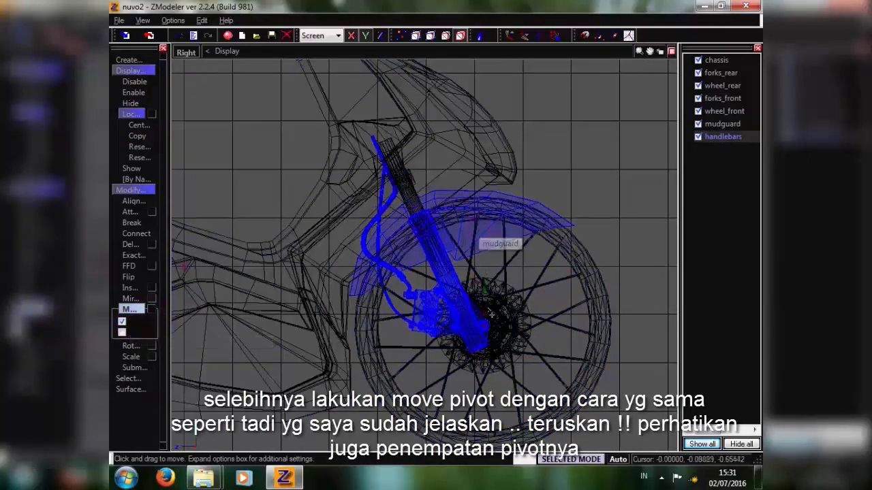
{"action": "left_click", "coordinate": [137, 134]}
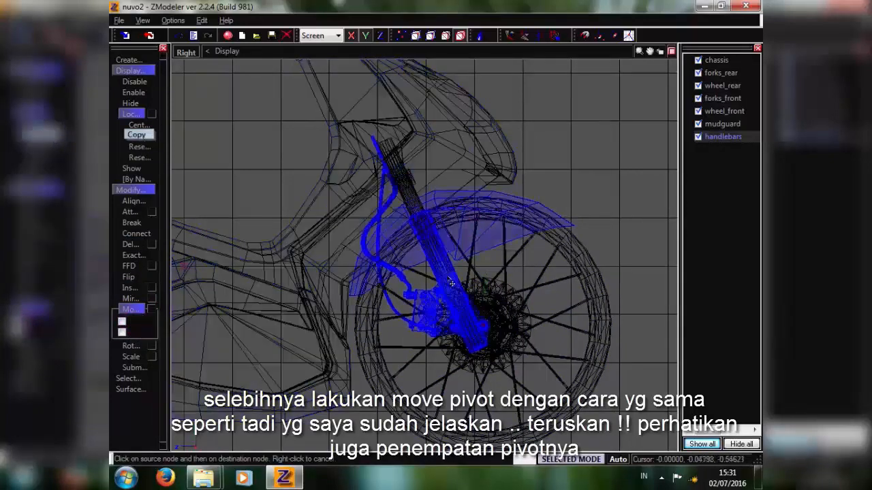
{"action": "left_click", "coordinate": [450, 281]}
{"action": "left_click", "coordinate": [129, 322]}
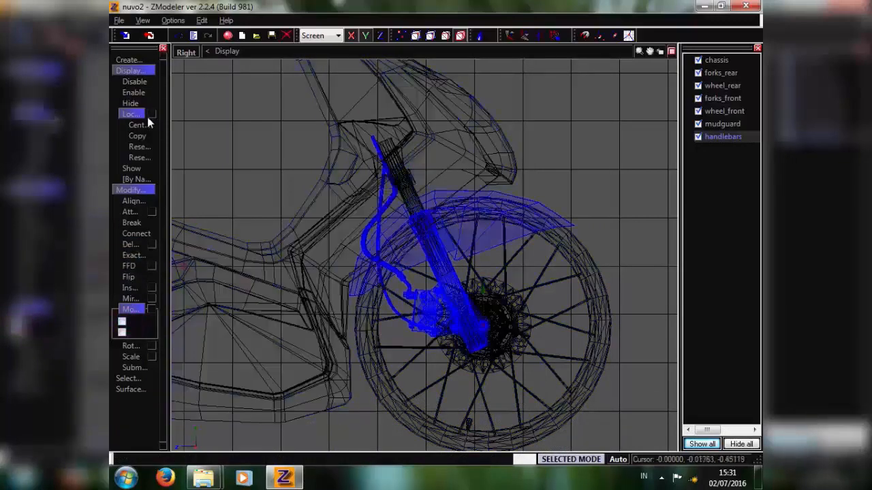
- Center the front wheel's local axes on the object, then quad-select the front wheel area and reset the axes to the parent
{"action": "left_click", "coordinate": [136, 135]}
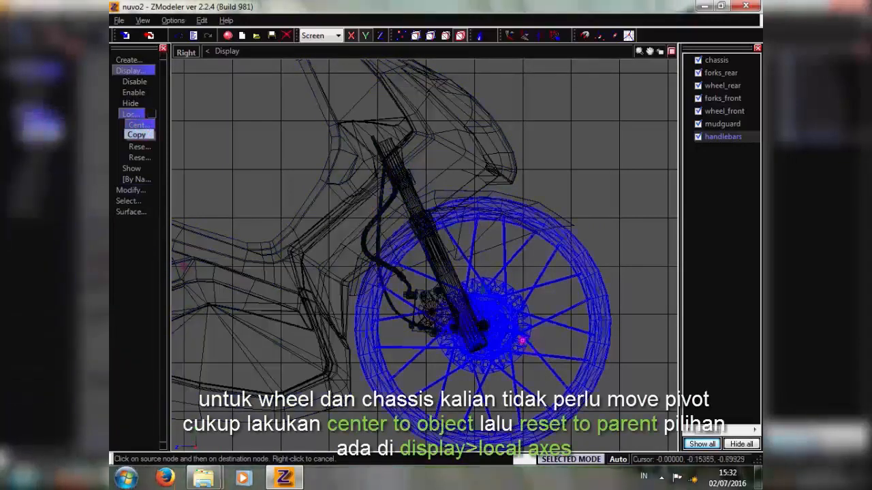
{"action": "scroll", "coordinate": [424, 255], "scroll_direction": "down", "scroll_amount": 1}
{"action": "left_click", "coordinate": [133, 200]}
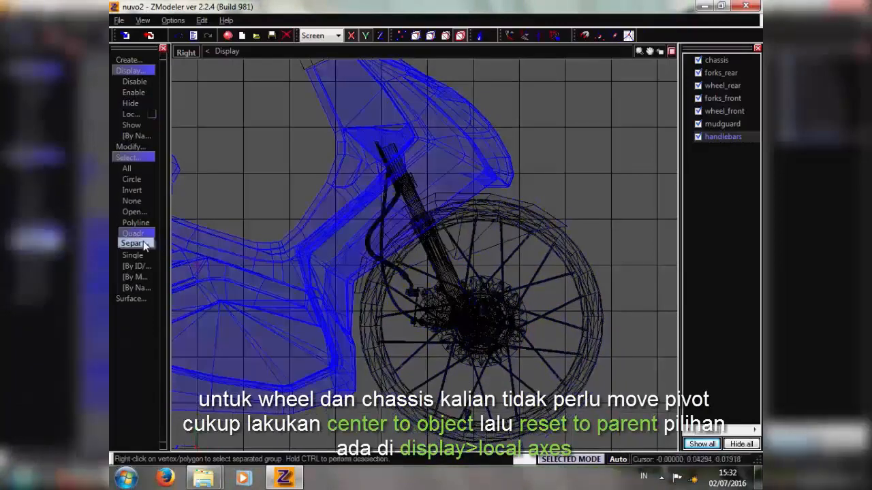
{"action": "left_click", "coordinate": [142, 235]}
{"action": "left_click_drag", "start_coordinate": [292, 129], "coordinate": [623, 448]}
{"action": "left_click", "coordinate": [140, 114]}
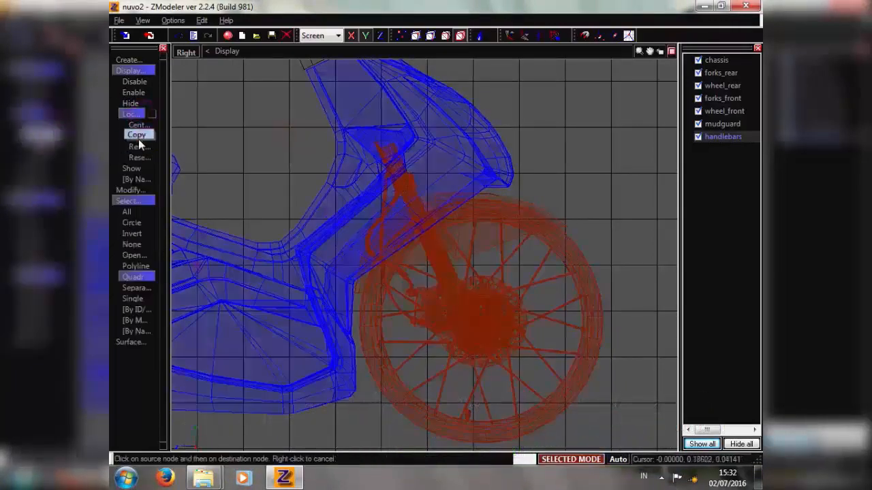
{"action": "left_click", "coordinate": [136, 146]}
{"action": "left_click", "coordinate": [145, 158]}
- Turn selected mode off and clear the selection on the front wheel and forks
{"action": "left_click", "coordinate": [582, 460]}
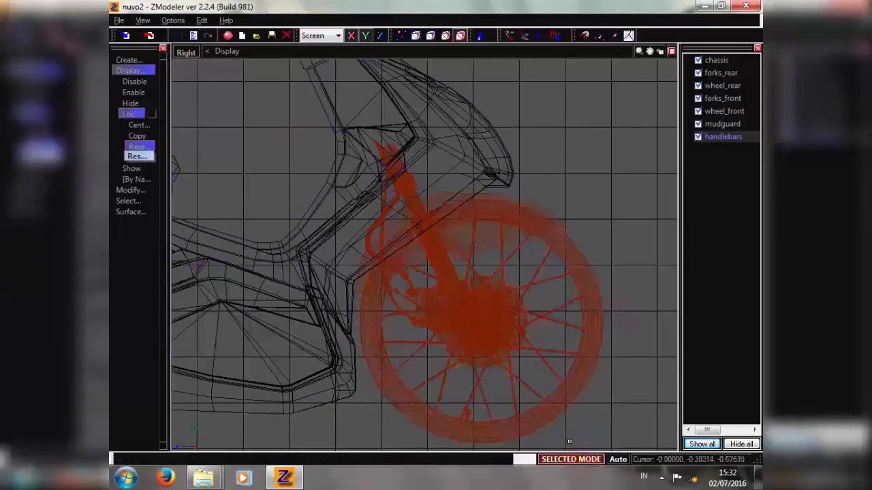
{"action": "left_click", "coordinate": [571, 460]}
{"action": "left_click", "coordinate": [128, 203]}
{"action": "left_click", "coordinate": [135, 245]}
{"action": "left_click", "coordinate": [135, 245]}
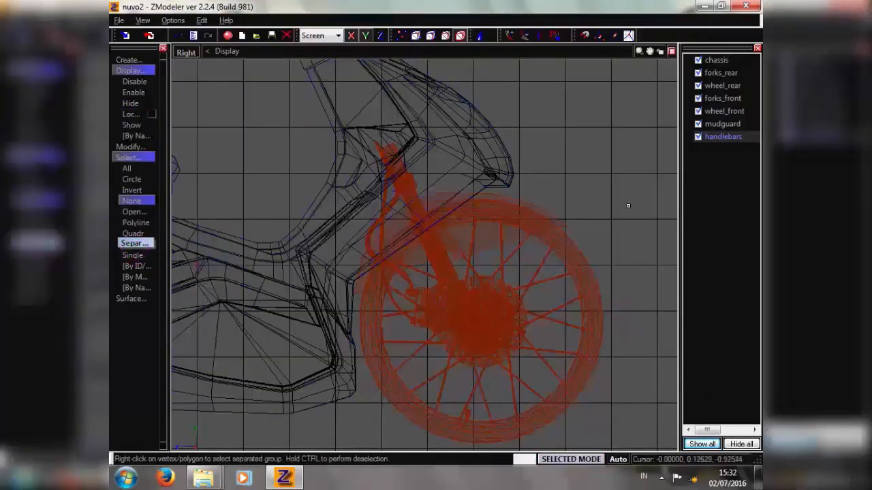
{"action": "right_click", "coordinate": [628, 206]}
- Center the chassis' local axes on the object and reset them to the parent
{"action": "middle_click_drag", "start_coordinate": [307, 293], "coordinate": [516, 327]}
{"action": "scroll", "coordinate": [516, 327], "scroll_direction": "down", "scroll_amount": 1}
{"action": "middle_click_drag", "start_coordinate": [432, 289], "coordinate": [372, 262]}
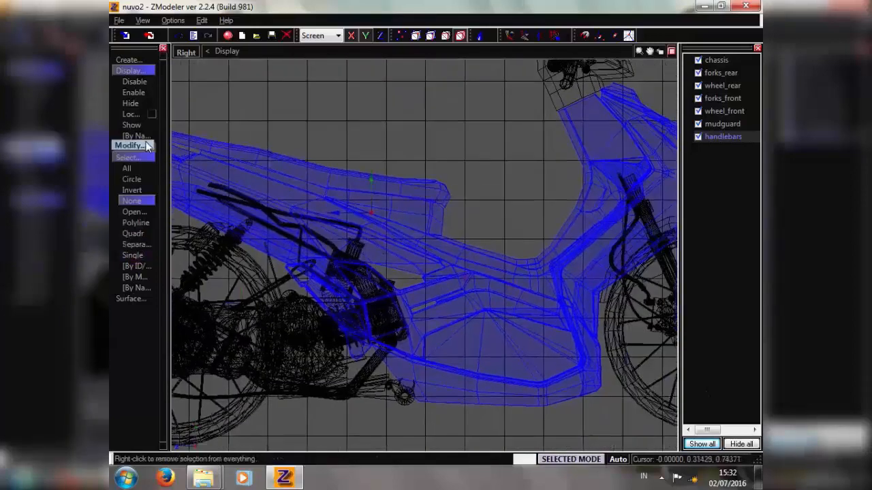
{"action": "left_click", "coordinate": [139, 115]}
{"action": "left_click", "coordinate": [137, 146]}
{"action": "left_click", "coordinate": [136, 125]}
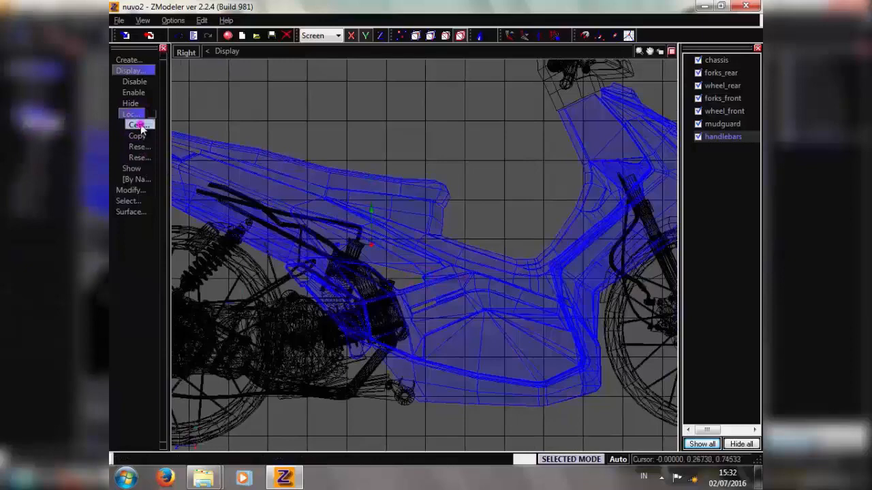
{"action": "left_click", "coordinate": [138, 147]}
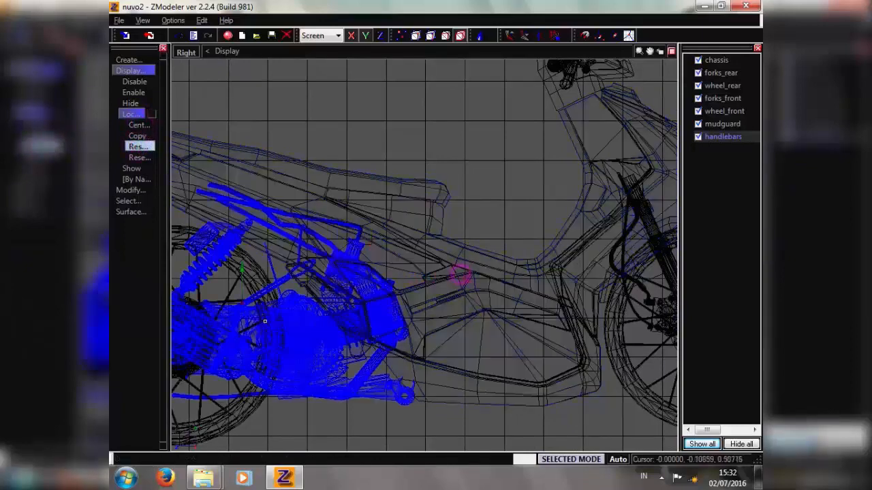
- Move only the rear forks' pivot to the engine's lower front mounting bolt, and reset their local axes to the parent
{"action": "middle_click_drag", "start_coordinate": [286, 342], "coordinate": [350, 332]}
{"action": "scroll", "coordinate": [335, 386], "scroll_direction": "up", "scroll_amount": 2}
{"action": "left_click", "coordinate": [334, 386]}
{"action": "left_click", "coordinate": [131, 190]}
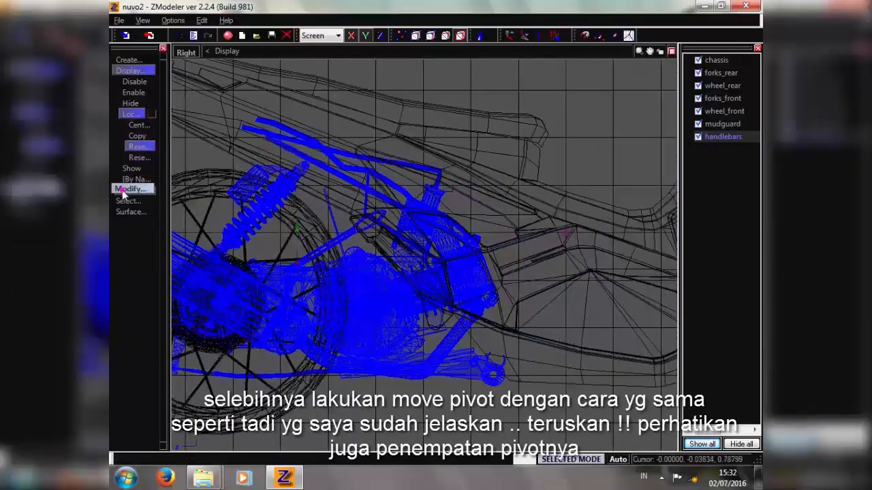
{"action": "left_click", "coordinate": [153, 309]}
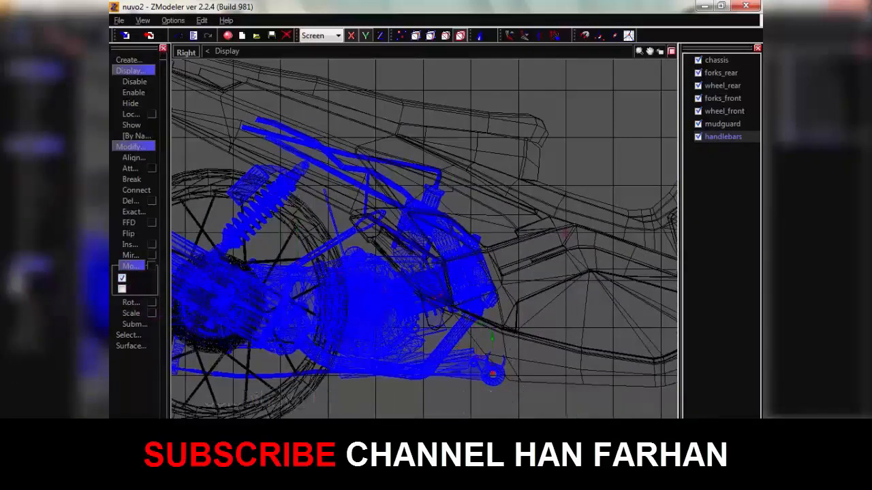
{"action": "left_click", "coordinate": [124, 280]}
{"action": "left_click", "coordinate": [136, 115]}
{"action": "left_click", "coordinate": [141, 148]}
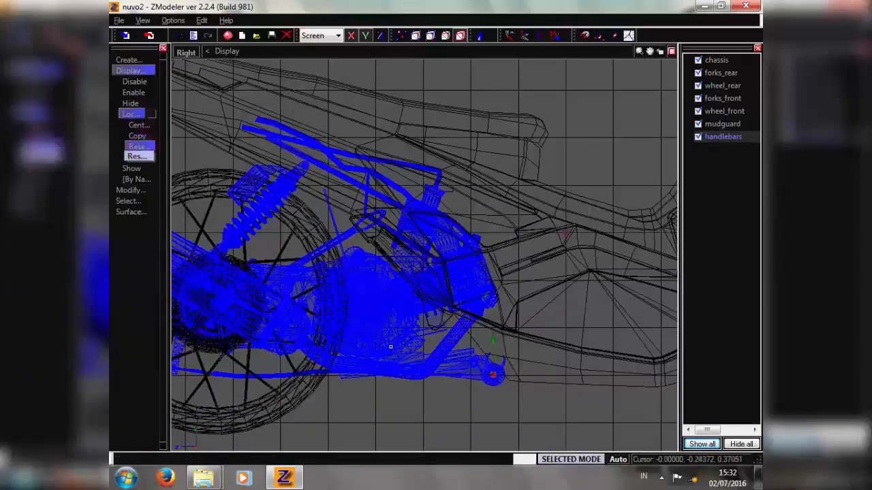
- Center the rear wheel's local axes on the object and reset them to the parent
{"action": "scroll", "coordinate": [360, 339], "scroll_direction": "down", "scroll_amount": 1}
{"action": "middle_click_drag", "start_coordinate": [360, 339], "coordinate": [509, 308]}
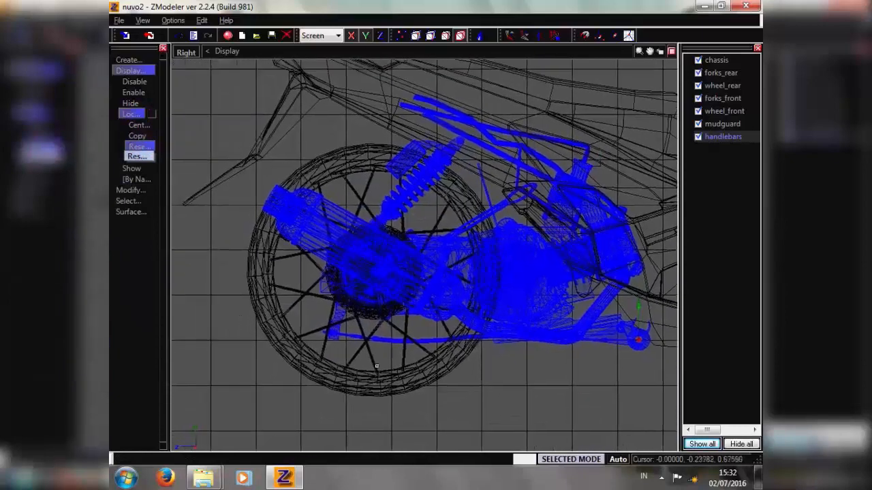
{"action": "left_click", "coordinate": [144, 126]}
{"action": "left_click", "coordinate": [414, 376]}
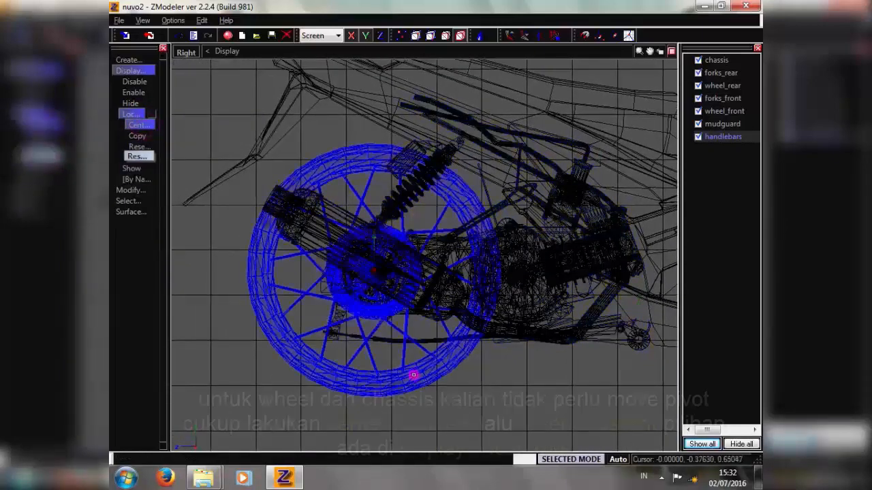
{"action": "left_click", "coordinate": [132, 147]}
{"action": "left_click", "coordinate": [393, 378]}
- Leave the maximized Right view and maximize the 3D view to inspect the whole textured bike
{"action": "middle_click_drag", "start_coordinate": [599, 208], "coordinate": [341, 303]}
{"action": "scroll", "coordinate": [496, 265], "scroll_direction": "down", "scroll_amount": 3}
{"action": "left_click", "coordinate": [614, 84]}
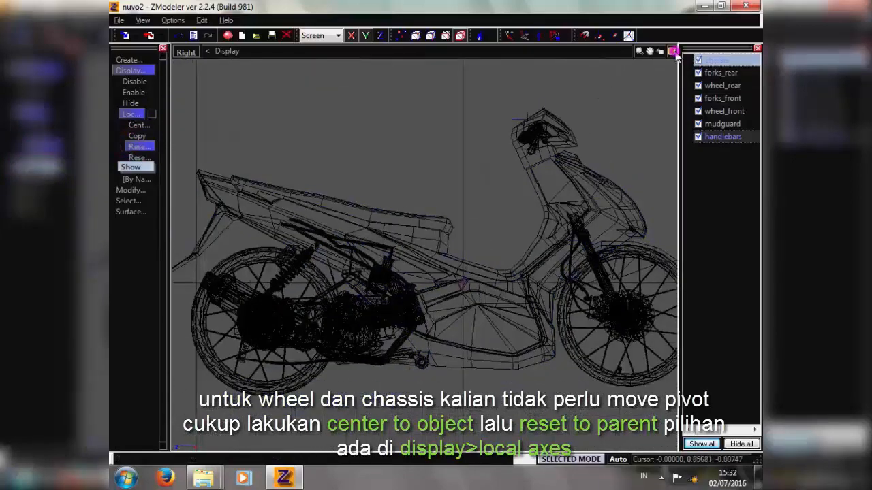
{"action": "left_click", "coordinate": [673, 52]}
{"action": "left_click", "coordinate": [671, 255]}
{"action": "middle_click_drag", "start_coordinate": [578, 179], "coordinate": [409, 198]}
{"action": "scroll", "coordinate": [409, 225], "scroll_direction": "down", "scroll_amount": 2}
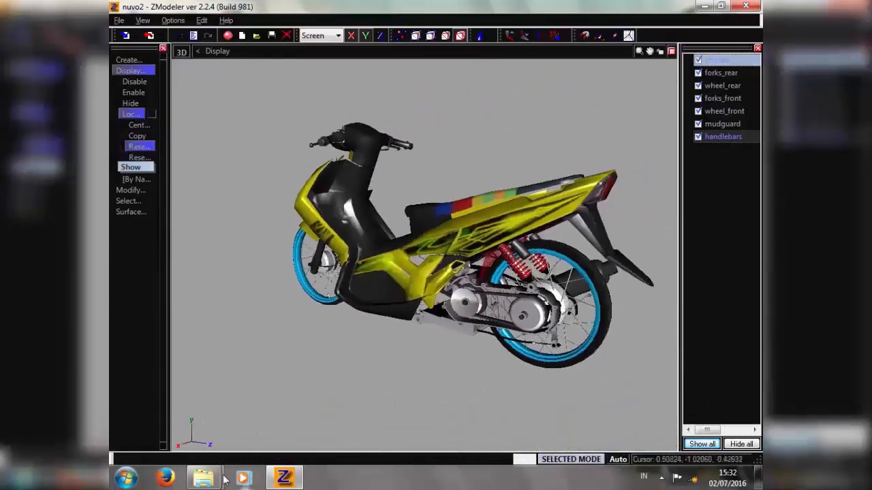
- Switch to the Setup MOD folder in Explorer, run IMGTool.exe from the imgtool20 archive, allow it through Smadav and close the archive
{"action": "mouse_move", "coordinate": [208, 477]}
{"action": "left_click", "coordinate": [300, 423]}
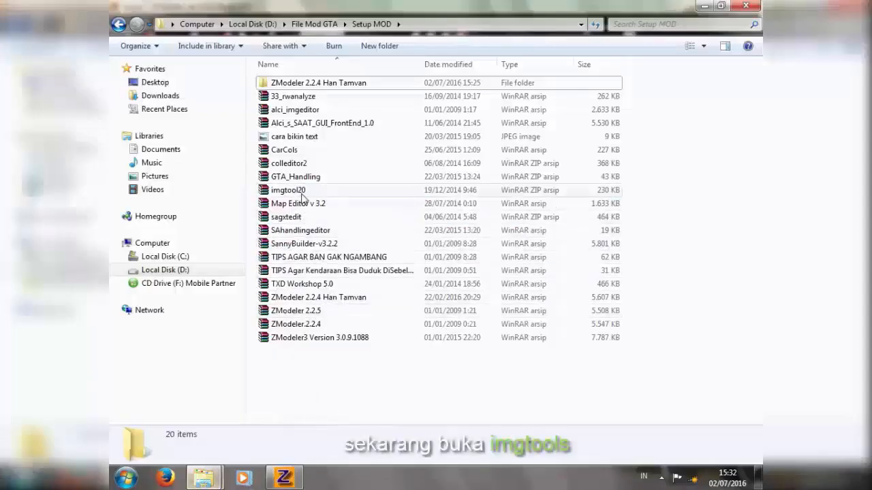
{"action": "double_click", "coordinate": [302, 193]}
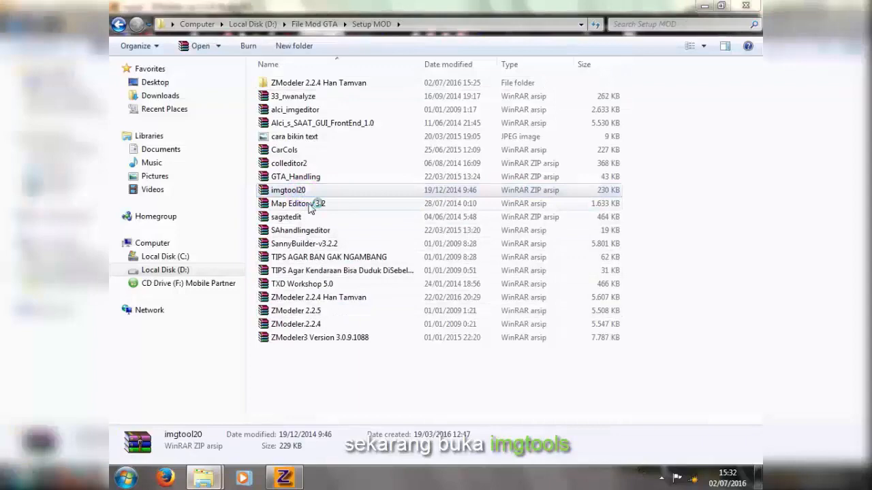
{"action": "double_click", "coordinate": [289, 230]}
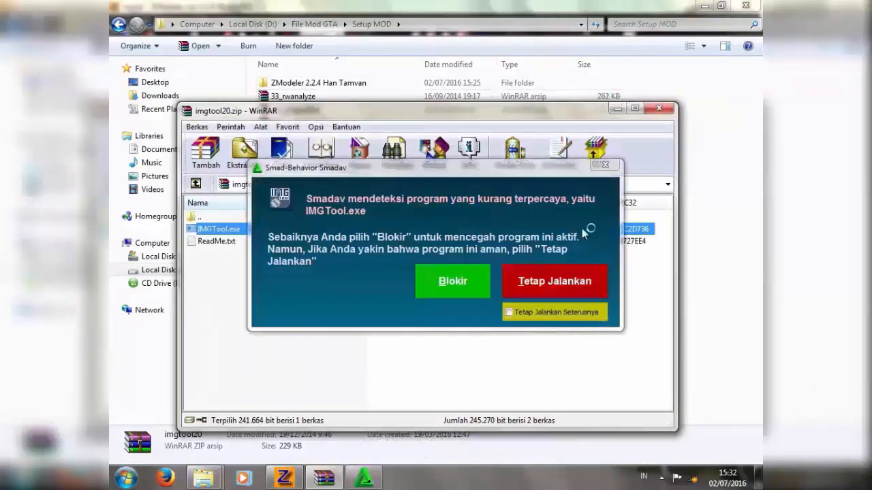
{"action": "left_click", "coordinate": [555, 282]}
{"action": "left_click", "coordinate": [659, 107]}
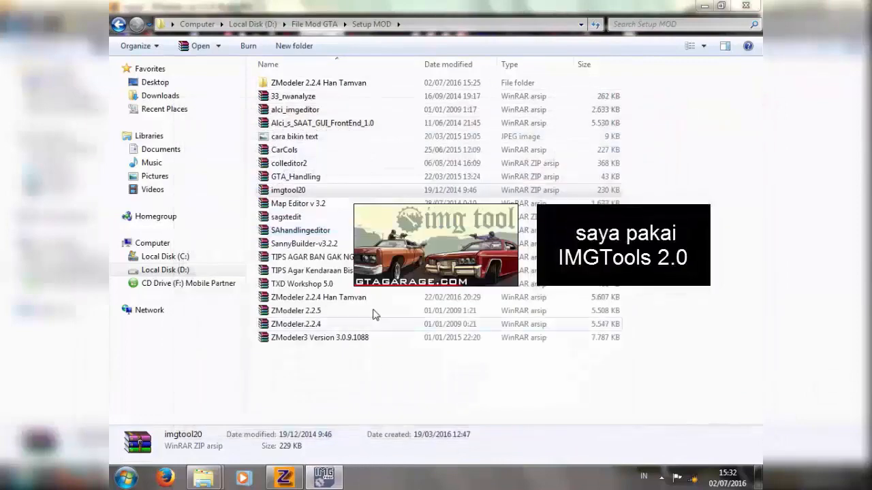
- Open the gta3 archive from the game's models folder in IMG Tool
{"action": "left_click", "coordinate": [432, 189]}
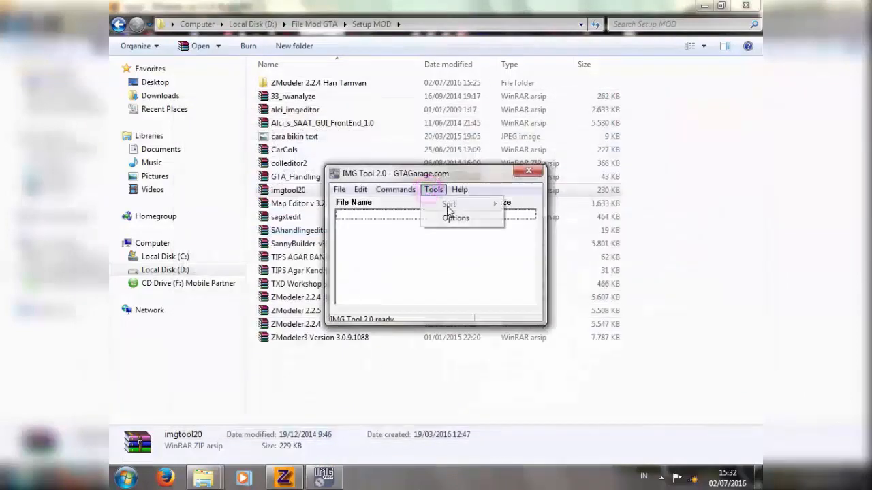
{"action": "mouse_move", "coordinate": [339, 190]}
{"action": "left_click", "coordinate": [359, 202]}
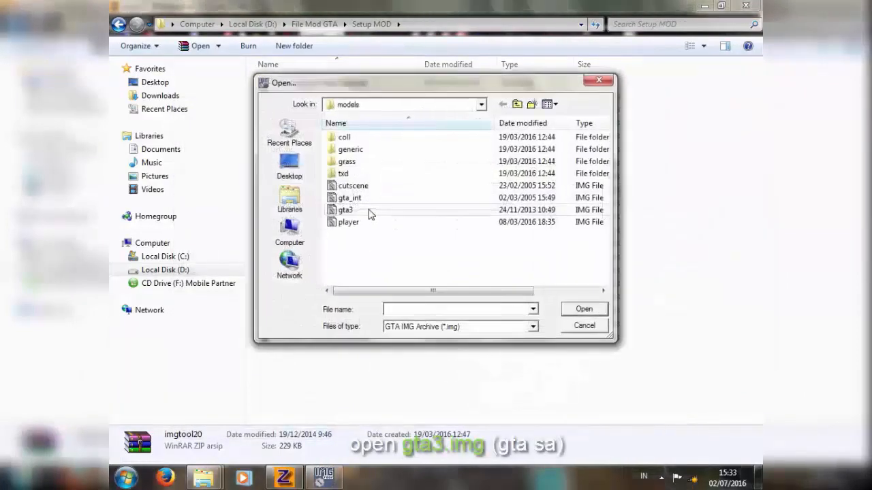
{"action": "left_click", "coordinate": [354, 106]}
{"action": "left_click", "coordinate": [356, 106]}
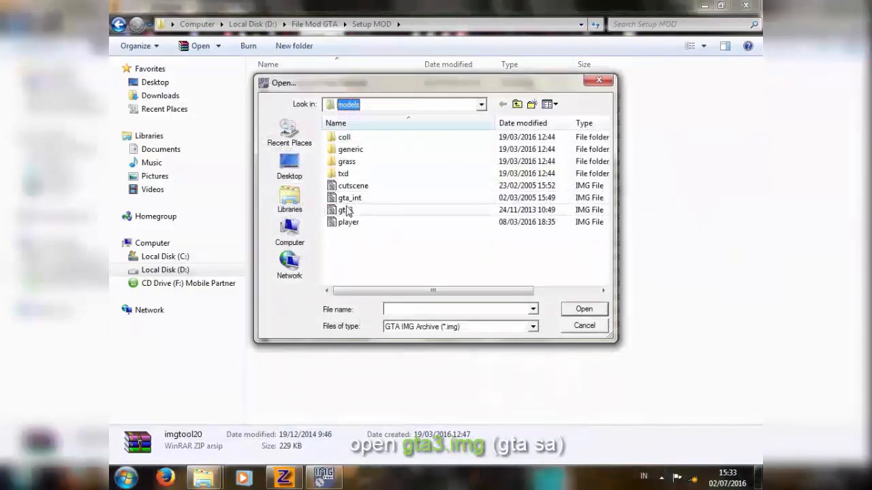
{"action": "double_click", "coordinate": [346, 210]}
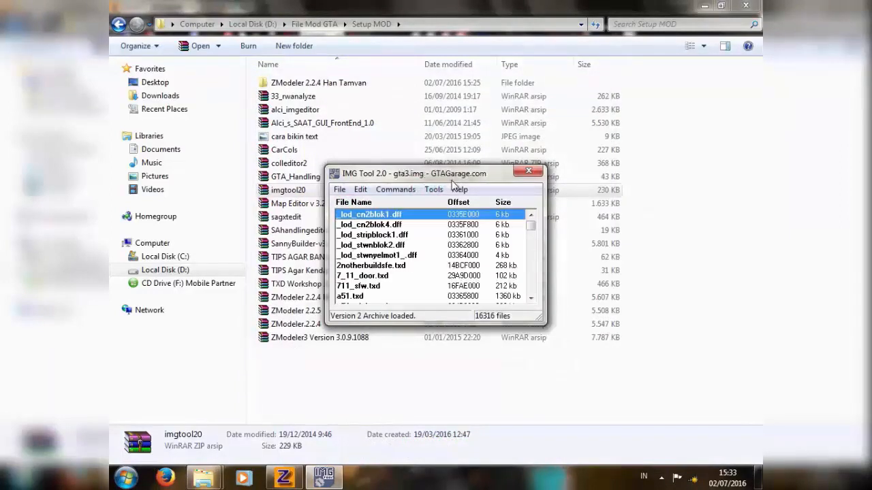
- Sort the files of the gta3 archive by name
{"action": "left_click", "coordinate": [434, 190]}
{"action": "mouse_move", "coordinate": [459, 208]}
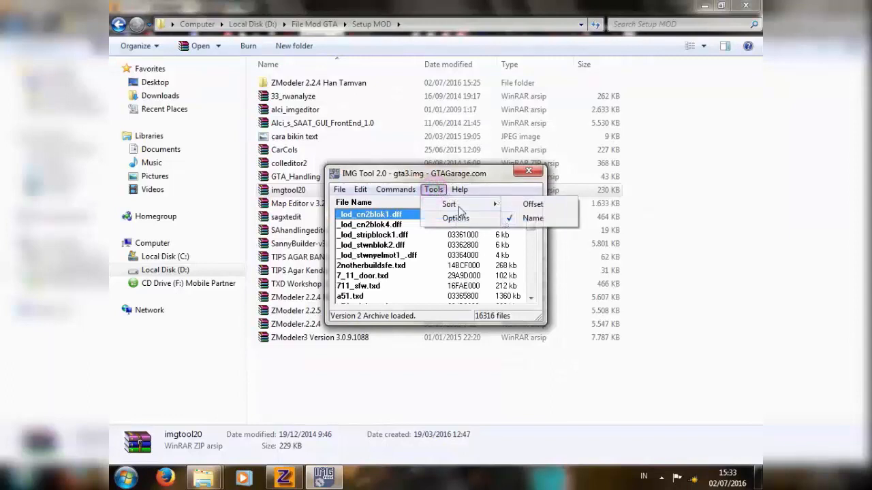
{"action": "left_click", "coordinate": [534, 219]}
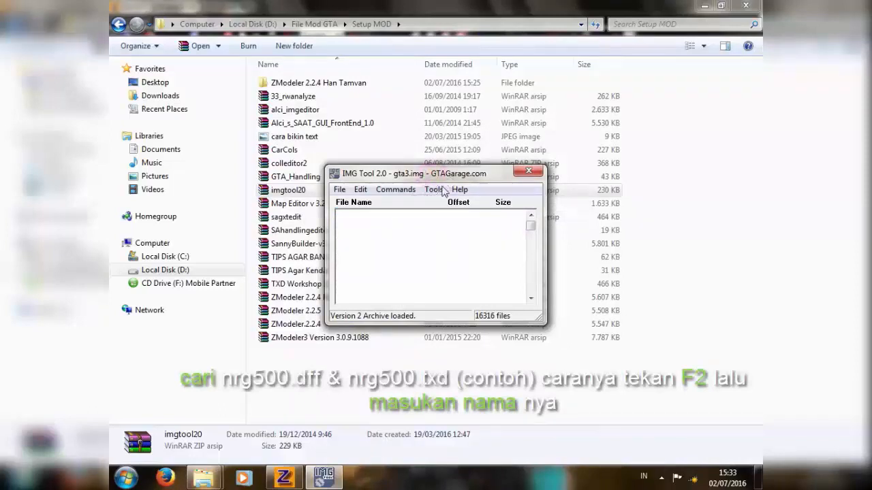
- Search the archive for nrg500
{"action": "key", "text": "F2"}
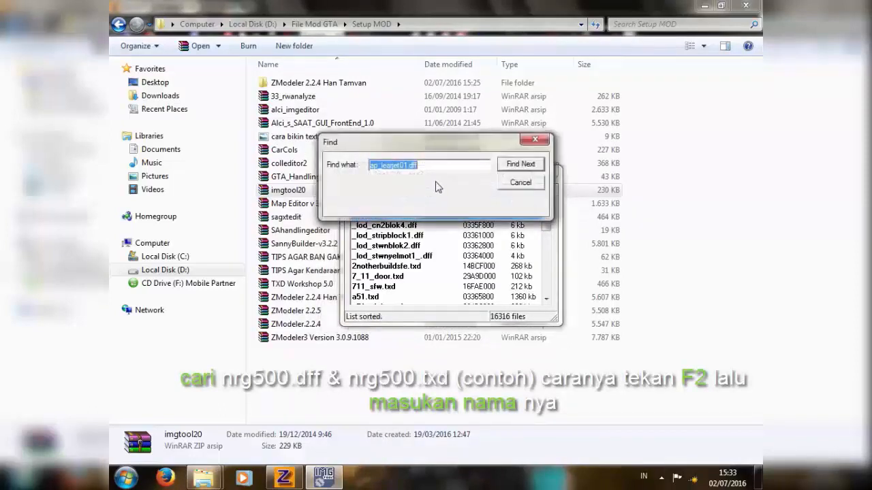
{"action": "type", "text": "nrg500"}
{"action": "key", "text": "Return"}
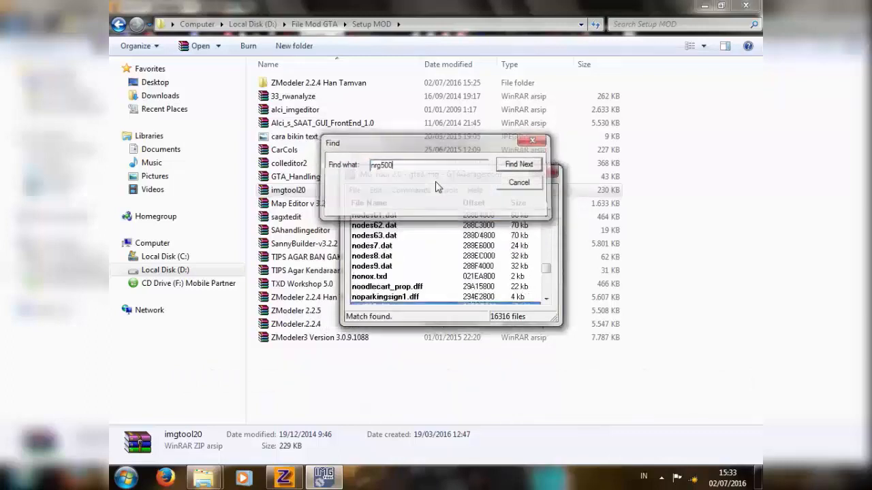
{"action": "scroll", "coordinate": [543, 303], "scroll_direction": "down", "scroll_amount": 1}
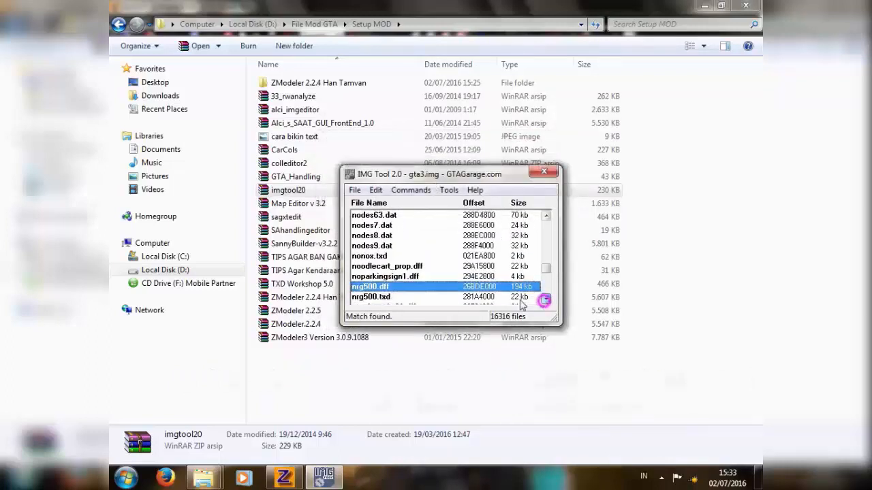
- Extract nrg500.dff and nrg500.txd into the project's NOUVO Z HAN folder on drive D, inside Nouvo Z, and close IMG Tool
{"action": "left_click", "coordinate": [416, 297], "text": "shift"}
{"action": "right_click", "coordinate": [432, 292]}
{"action": "left_click", "coordinate": [457, 299]}
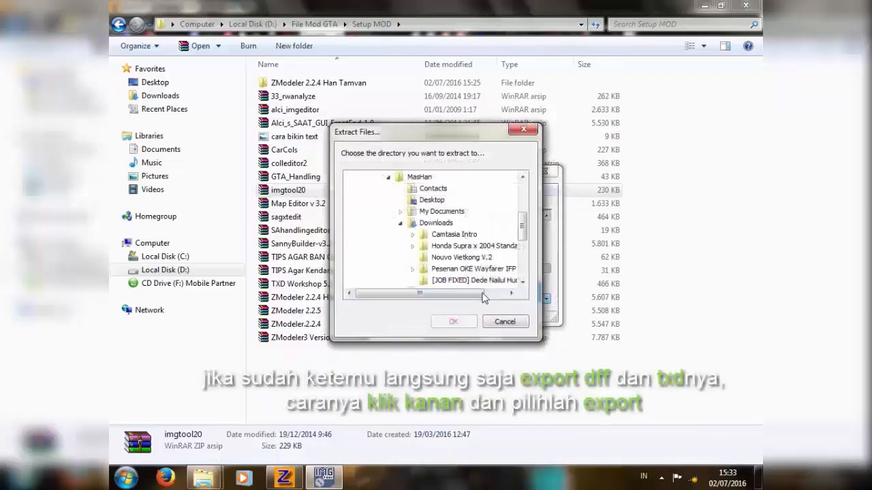
{"action": "left_click", "coordinate": [400, 225]}
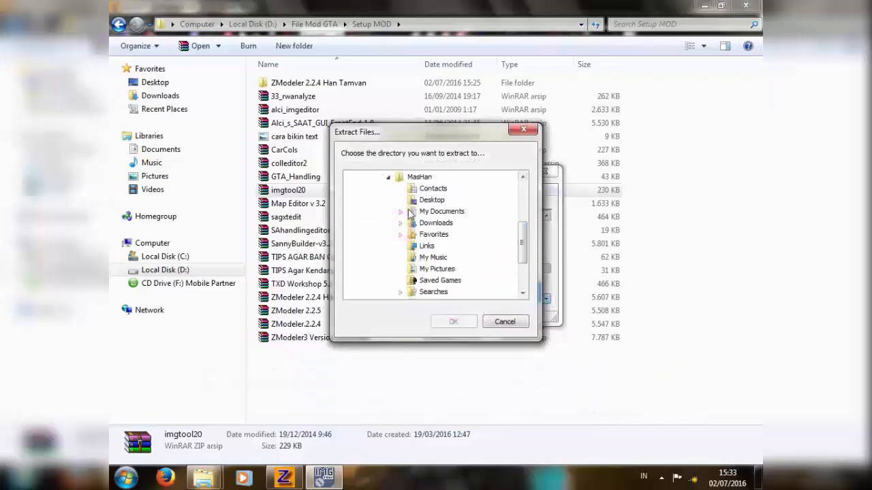
{"action": "left_click", "coordinate": [388, 177]}
{"action": "double_click", "coordinate": [399, 270]}
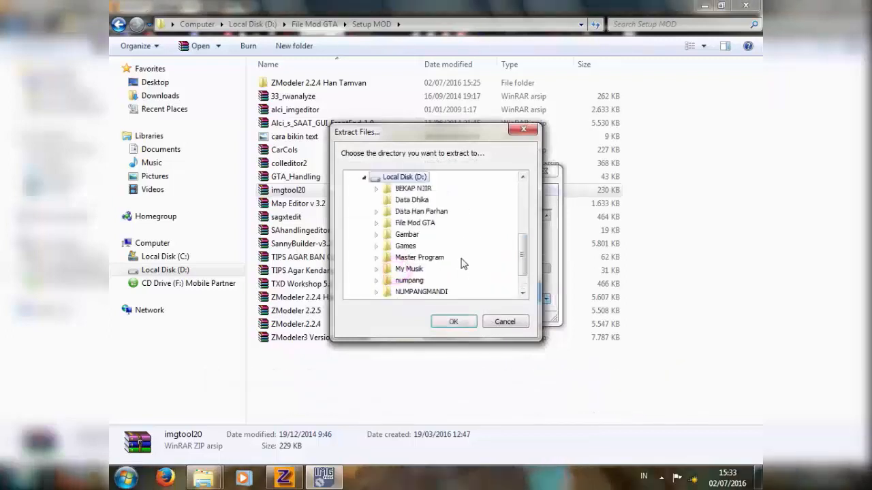
{"action": "scroll", "coordinate": [442, 276], "scroll_direction": "down", "scroll_amount": 1}
{"action": "double_click", "coordinate": [419, 269]}
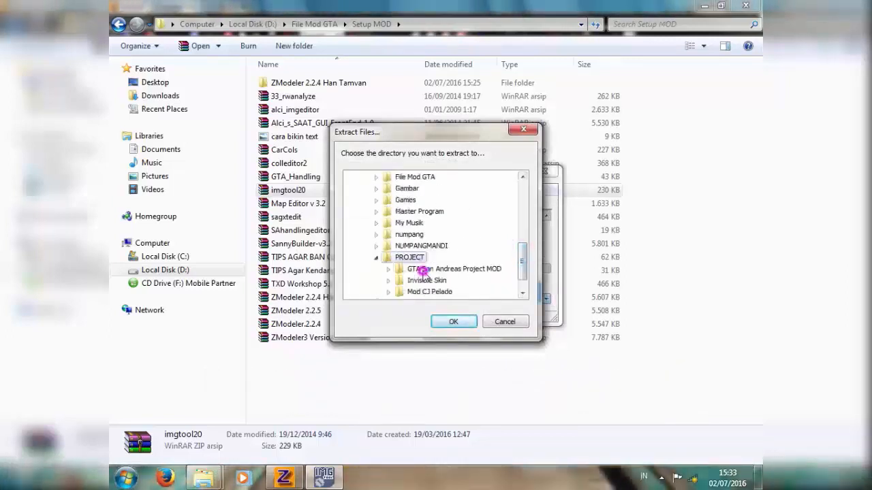
{"action": "double_click", "coordinate": [452, 270]}
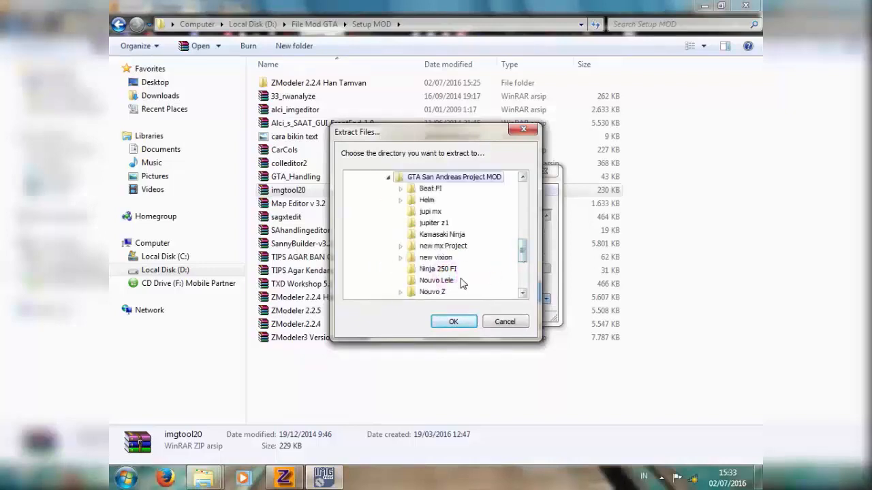
{"action": "double_click", "coordinate": [441, 292]}
{"action": "left_click", "coordinate": [455, 281]}
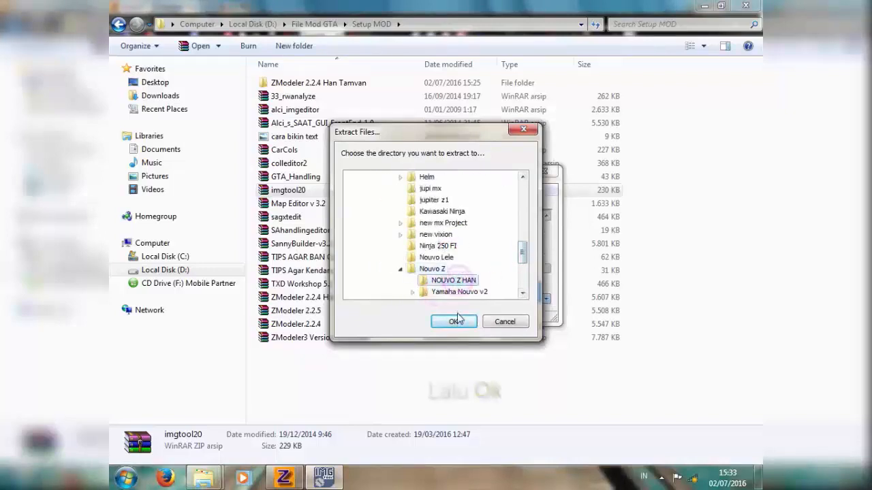
{"action": "left_click", "coordinate": [453, 322]}
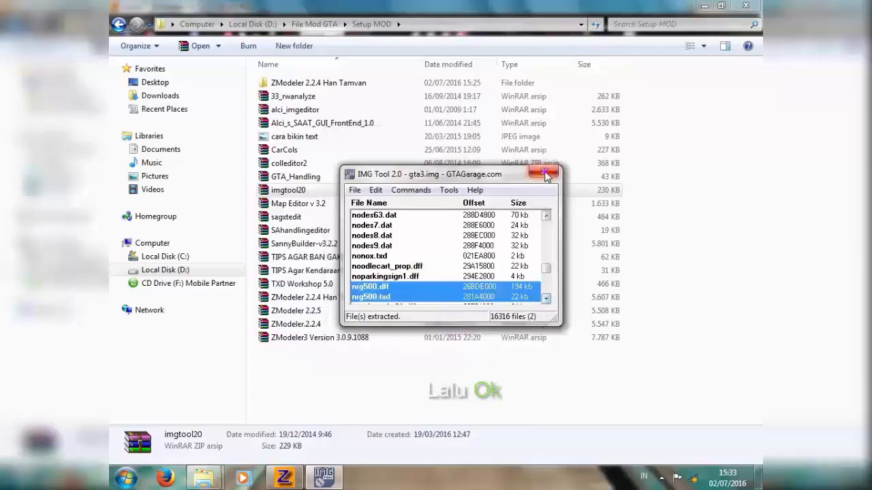
{"action": "left_click", "coordinate": [545, 173]}
- Switch to ZModeler, import nrg500.dff from the NOUVO Z HAN folder and close the message log
{"action": "left_click", "coordinate": [286, 479]}
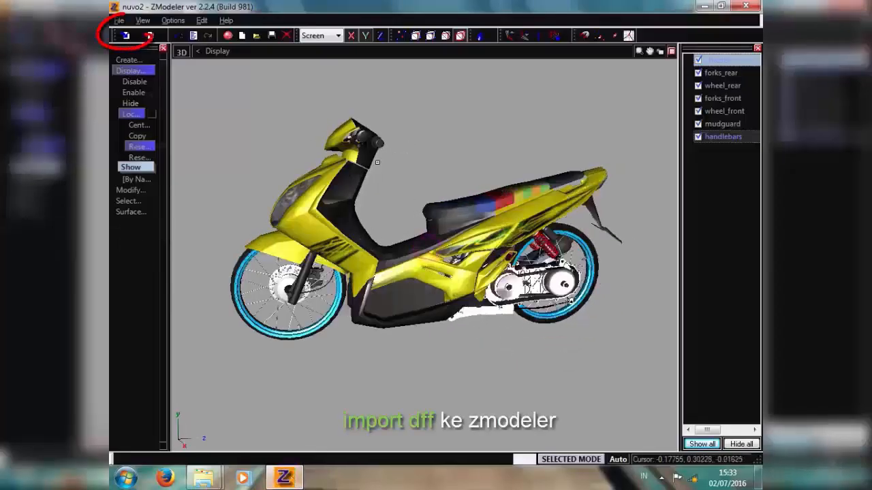
{"action": "left_click", "coordinate": [124, 38]}
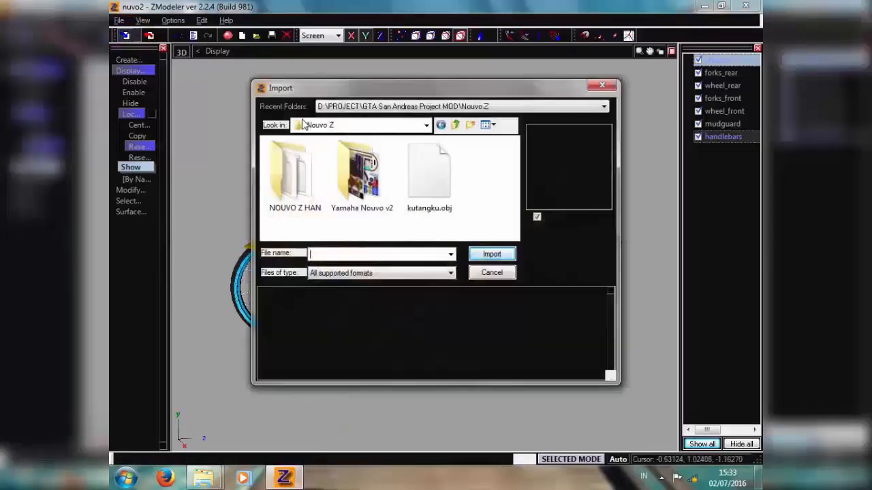
{"action": "double_click", "coordinate": [321, 156]}
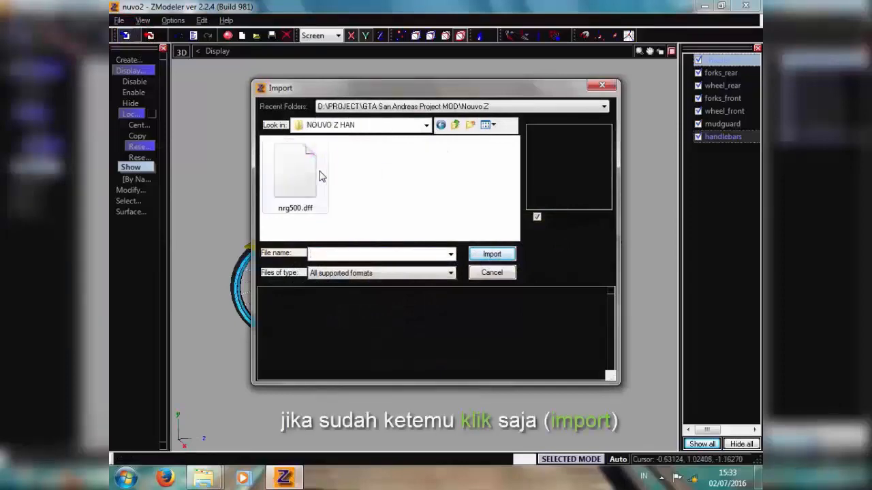
{"action": "double_click", "coordinate": [321, 175]}
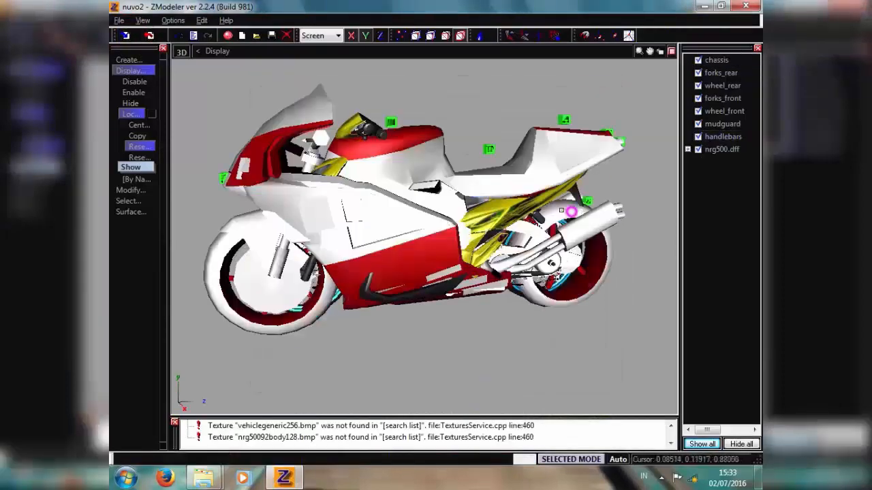
{"action": "middle_click_drag", "start_coordinate": [563, 210], "coordinate": [283, 426]}
{"action": "left_click", "coordinate": [175, 423]}
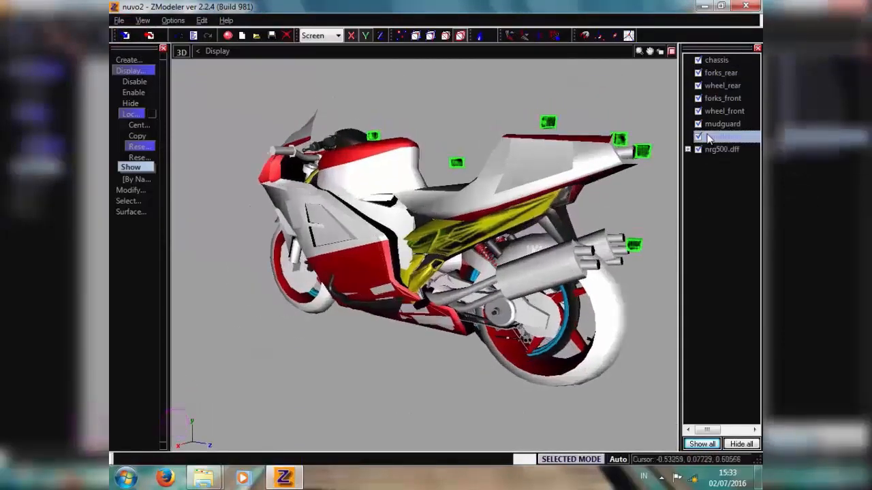
- Expand the nrg500.dff hierarchy down to chassis_dummy and delete its rear and front fork nodes
{"action": "left_click", "coordinate": [688, 149]}
{"action": "left_click", "coordinate": [698, 162]}
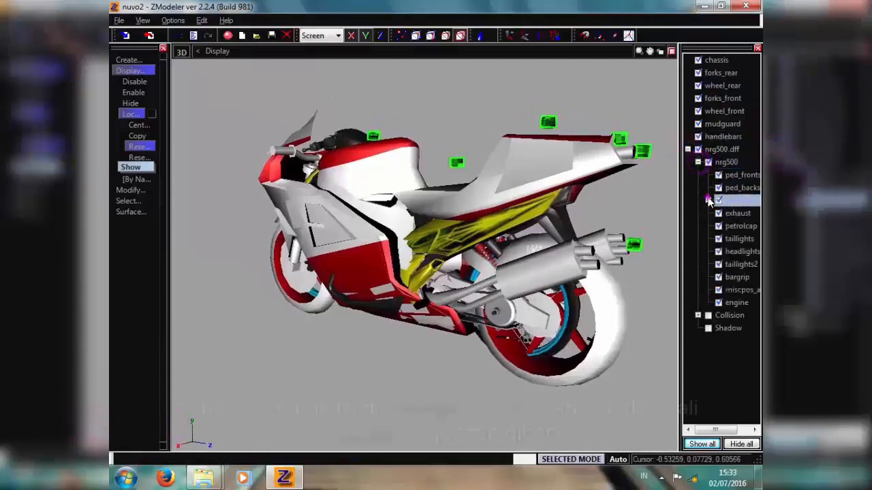
{"action": "left_click", "coordinate": [709, 201]}
{"action": "left_click_drag", "start_coordinate": [681, 204], "coordinate": [627, 203]}
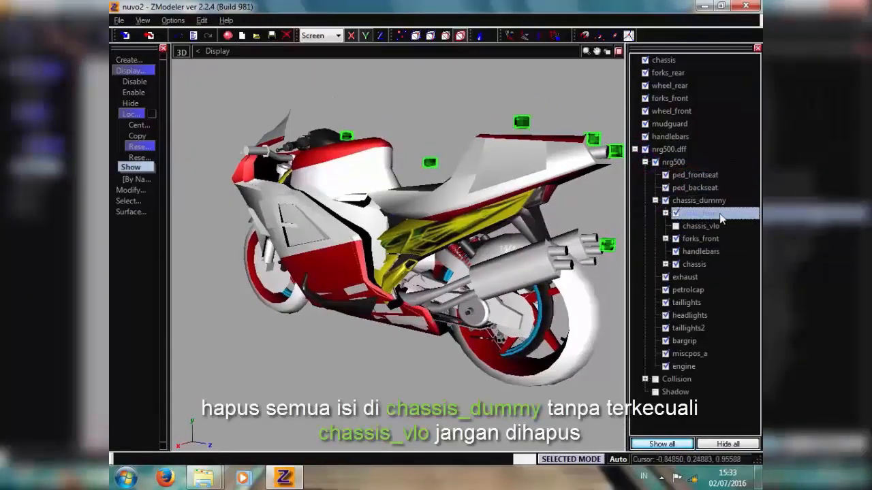
{"action": "right_click", "coordinate": [691, 213]}
{"action": "mouse_move", "coordinate": [723, 230]}
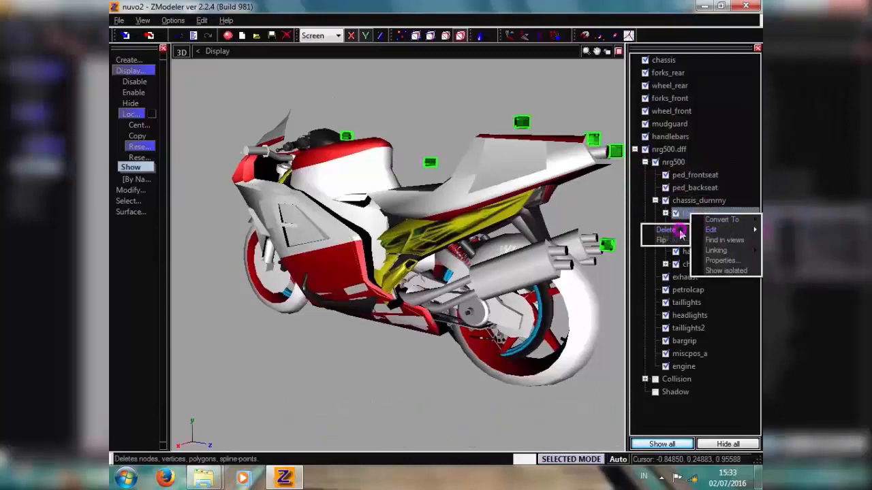
{"action": "left_click", "coordinate": [679, 230]}
{"action": "right_click", "coordinate": [701, 224]}
{"action": "left_click", "coordinate": [681, 235]}
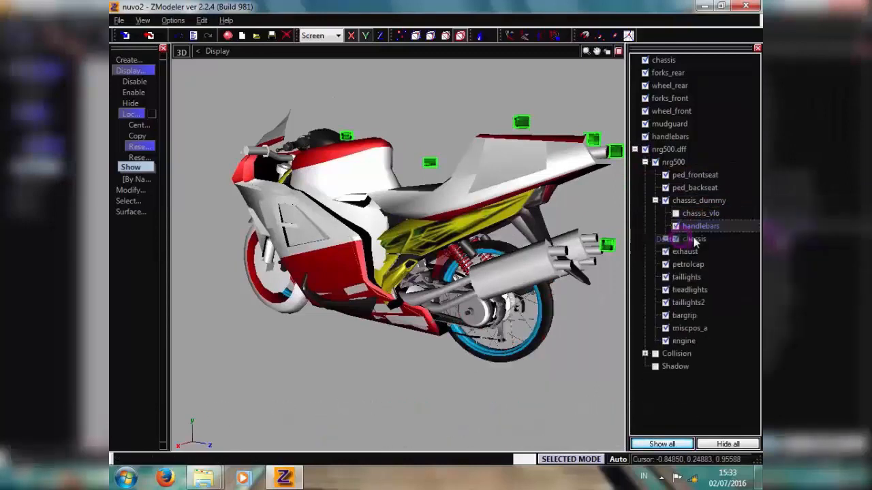
- Delete the handlebars and chassis nodes from chassis_dummy, keeping chassis_vlo
{"action": "right_click", "coordinate": [701, 232]}
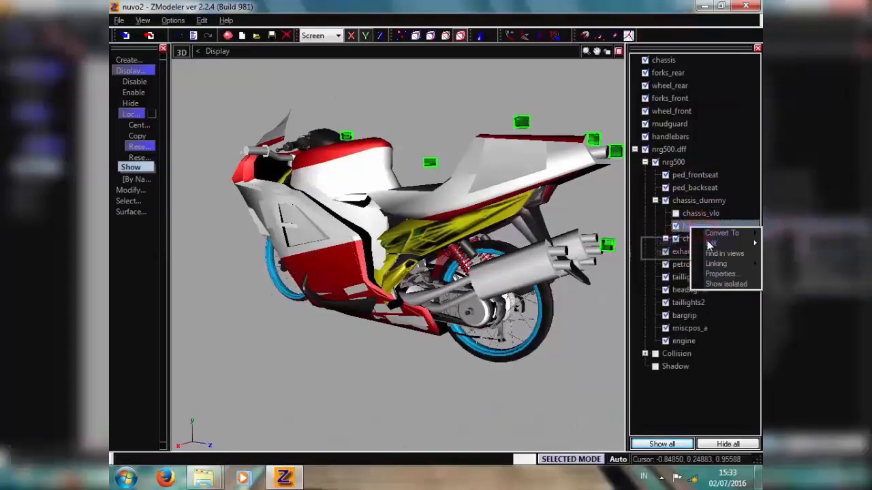
{"action": "left_click", "coordinate": [666, 242]}
{"action": "right_click", "coordinate": [698, 227]}
{"action": "mouse_move", "coordinate": [711, 242]}
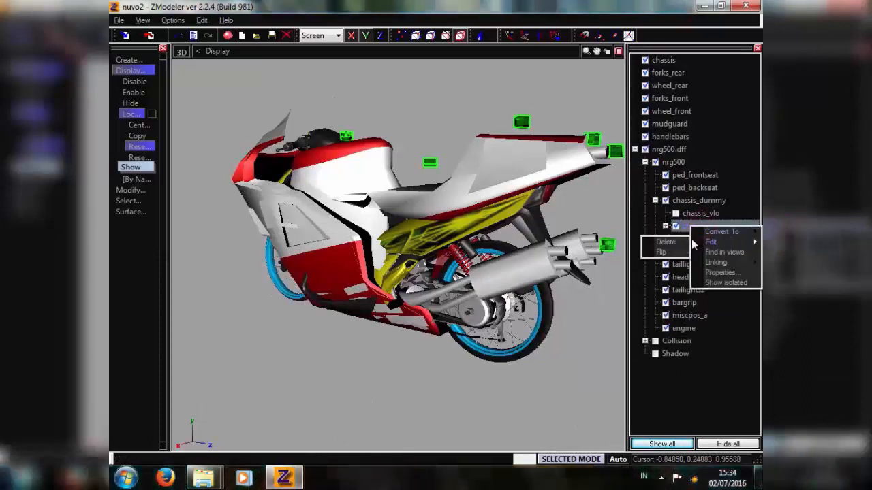
{"action": "left_click", "coordinate": [665, 242]}
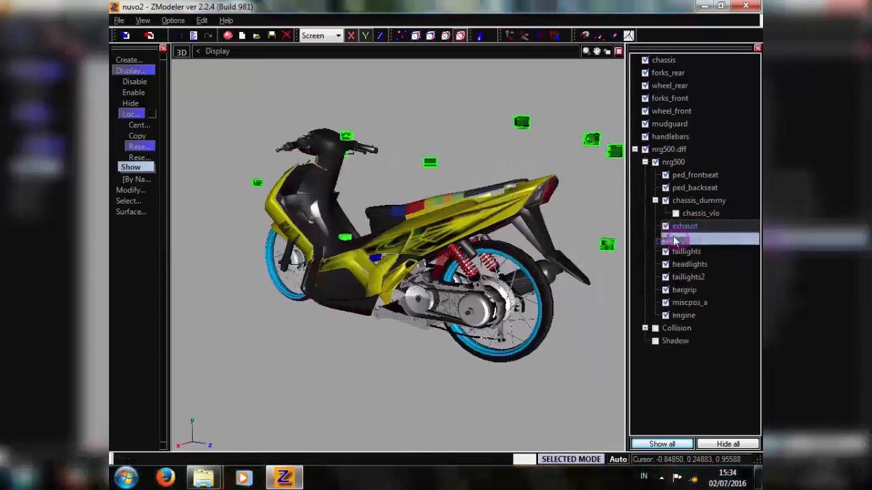
- Collapse and hide nrg500.dff, nest wheel_front and mudguard under forks_front, and nest wheel_rear under forks_rear
{"action": "left_click", "coordinate": [635, 150]}
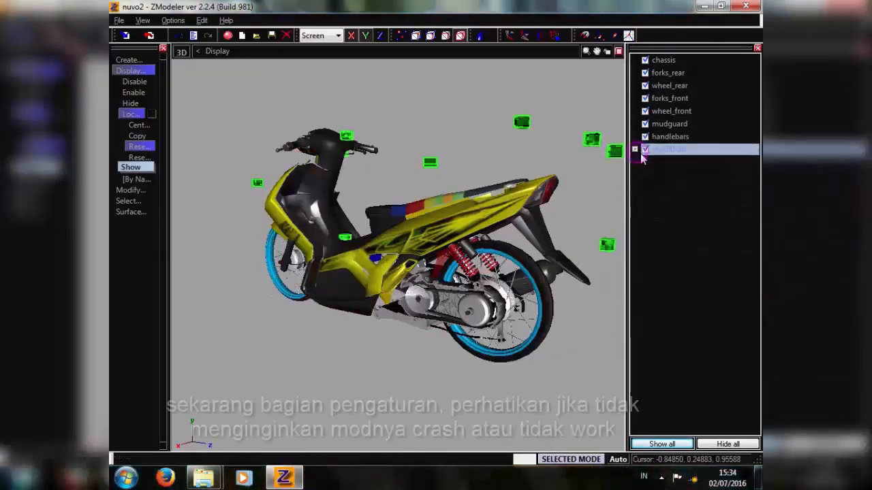
{"action": "left_click_drag", "start_coordinate": [664, 114], "coordinate": [644, 75]}
{"action": "left_click", "coordinate": [666, 111]}
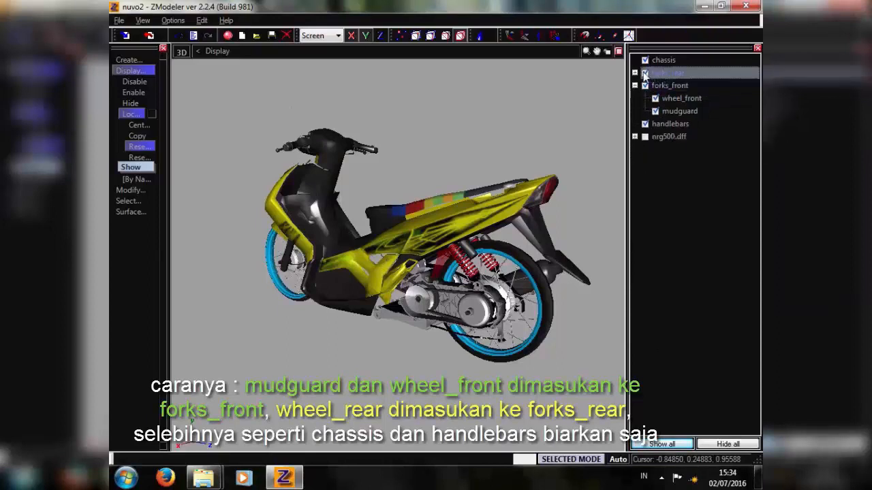
{"action": "left_click", "coordinate": [645, 60]}
{"action": "left_click", "coordinate": [645, 60]}
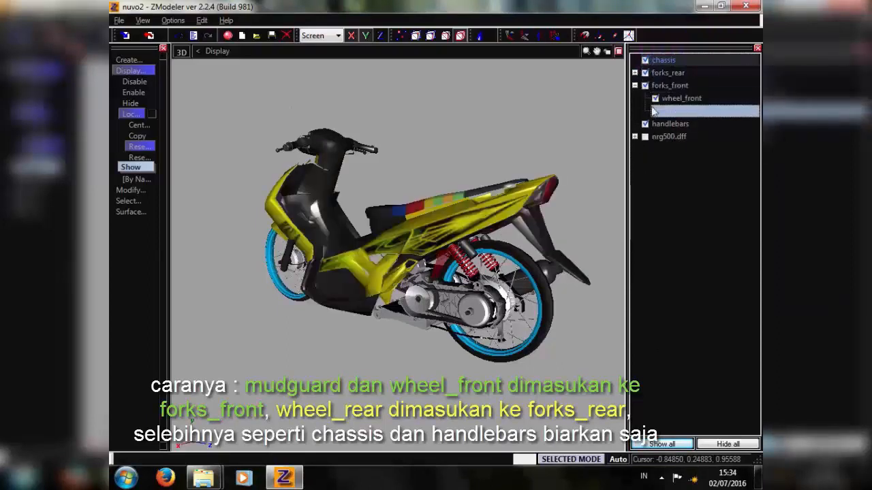
- Move the handlebars, forks_front, forks_rear and chassis into chassis_dummy of nrg500.dff and show the whole nrg500.dff model
{"action": "left_click", "coordinate": [633, 137]}
{"action": "left_click_drag", "start_coordinate": [674, 124], "coordinate": [700, 189]}
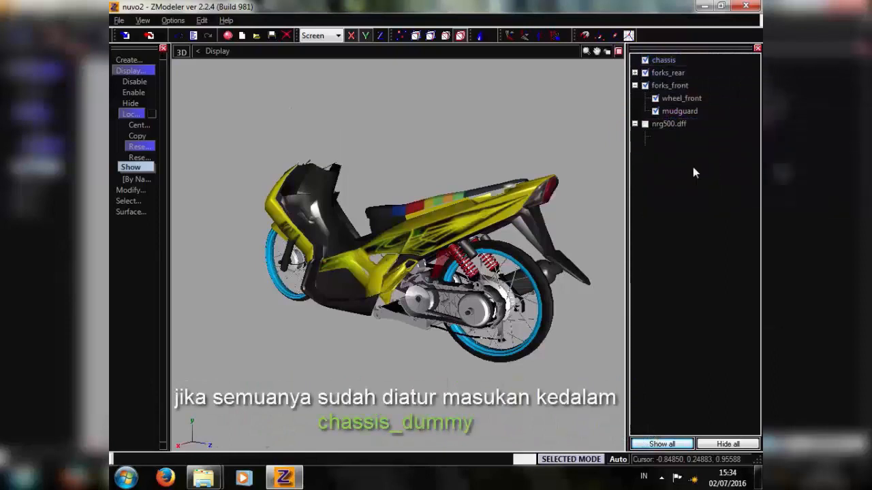
{"action": "left_click_drag", "start_coordinate": [671, 86], "coordinate": [699, 136]}
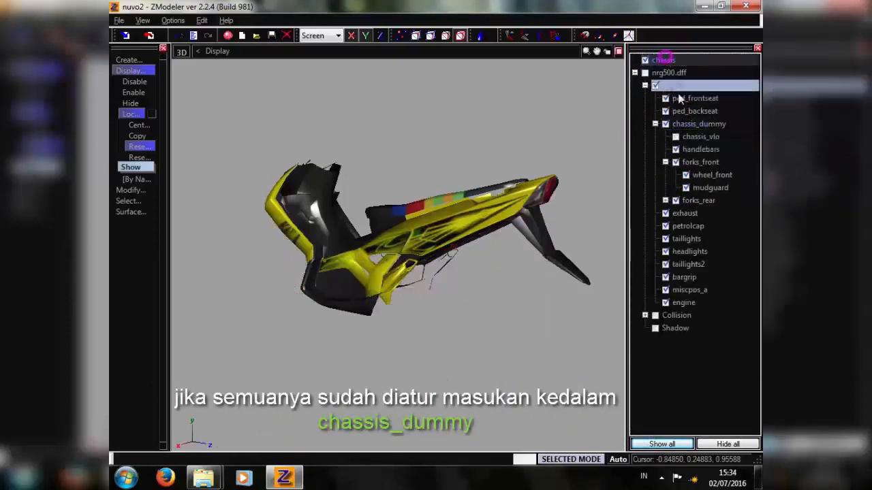
{"action": "left_click_drag", "start_coordinate": [679, 100], "coordinate": [699, 124]}
{"action": "left_click", "coordinate": [645, 61]}
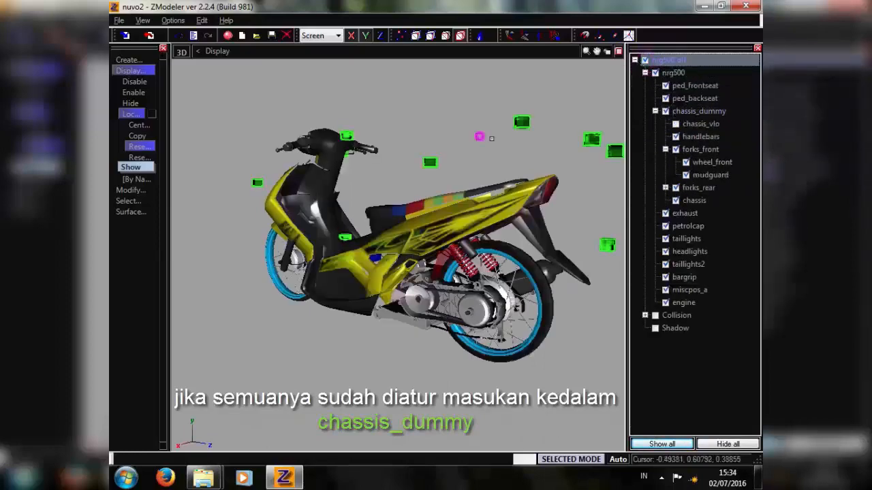
- Maximize the right view and move the miscpos_a and taillights dummies onto the scooter's tail
{"action": "middle_click_drag", "start_coordinate": [491, 138], "coordinate": [594, 88]}
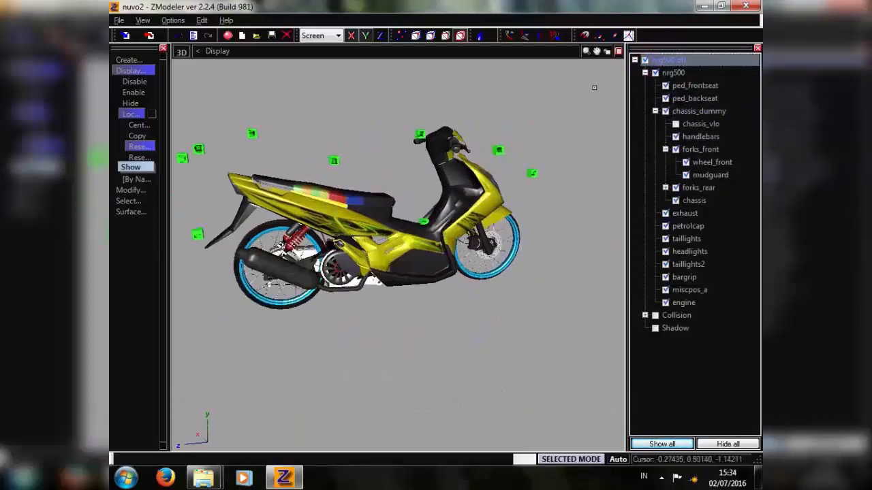
{"action": "left_click", "coordinate": [618, 52]}
{"action": "left_click", "coordinate": [430, 52]}
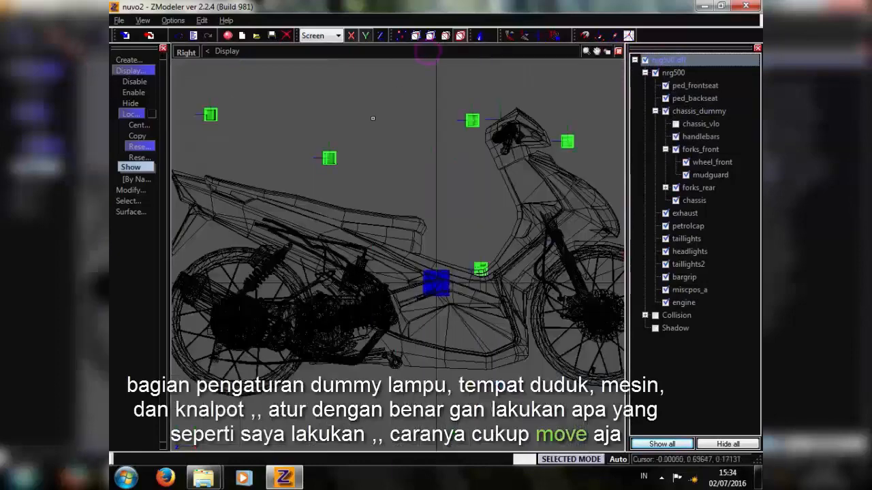
{"action": "middle_click_drag", "start_coordinate": [374, 141], "coordinate": [478, 196]}
{"action": "scroll", "coordinate": [320, 217], "scroll_direction": "up", "scroll_amount": 2}
{"action": "left_click", "coordinate": [131, 190]}
{"action": "left_click", "coordinate": [130, 265]}
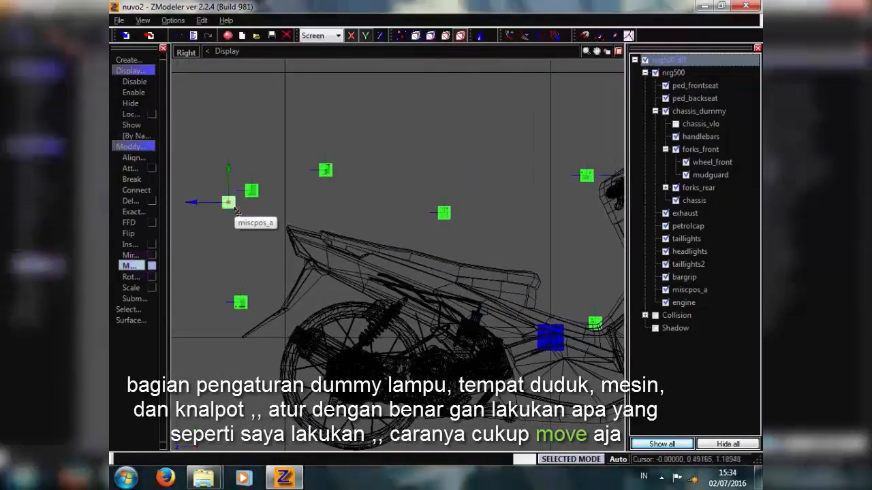
{"action": "left_click_drag", "start_coordinate": [305, 268], "coordinate": [308, 271]}
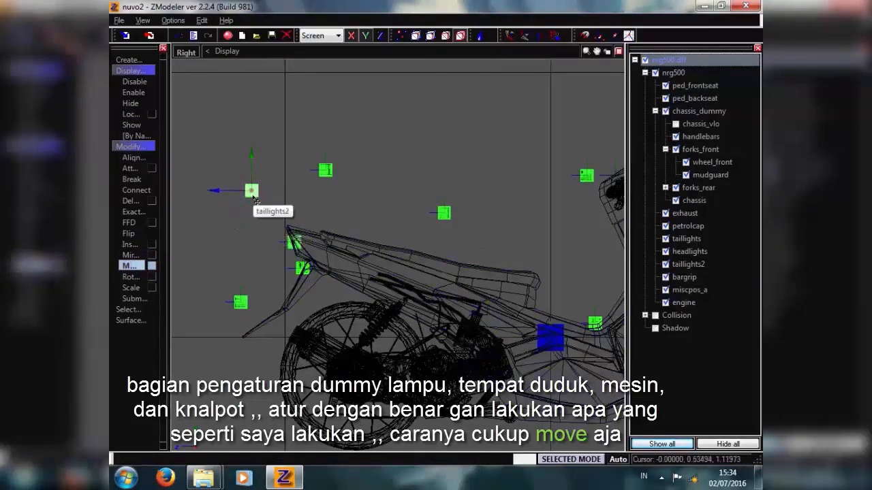
- Delete the taillights2 dummy and move the exhaust dummy to the rear end of the muffler
{"action": "key", "text": "Delete"}
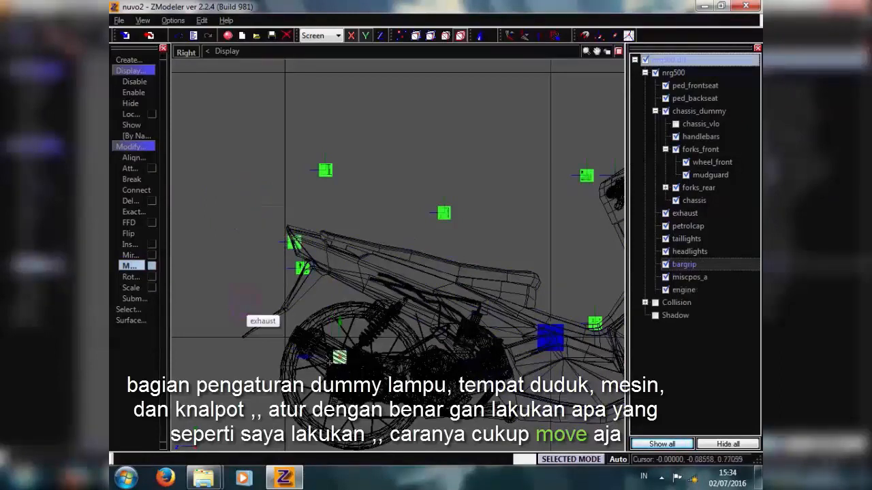
{"action": "left_click_drag", "start_coordinate": [331, 361], "coordinate": [285, 338]}
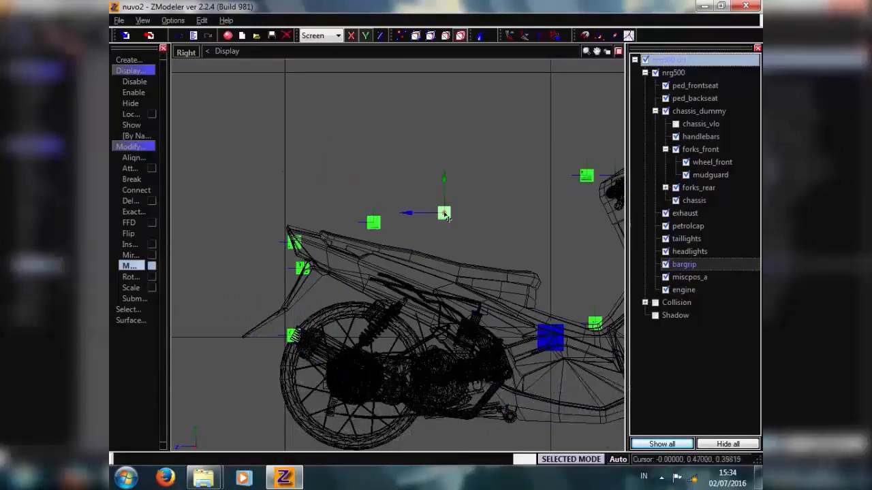
- Move the bargrip dummy onto the handlebars and the headlights dummy onto the scooter's front headlight
{"action": "middle_click_drag", "start_coordinate": [485, 244], "coordinate": [304, 234]}
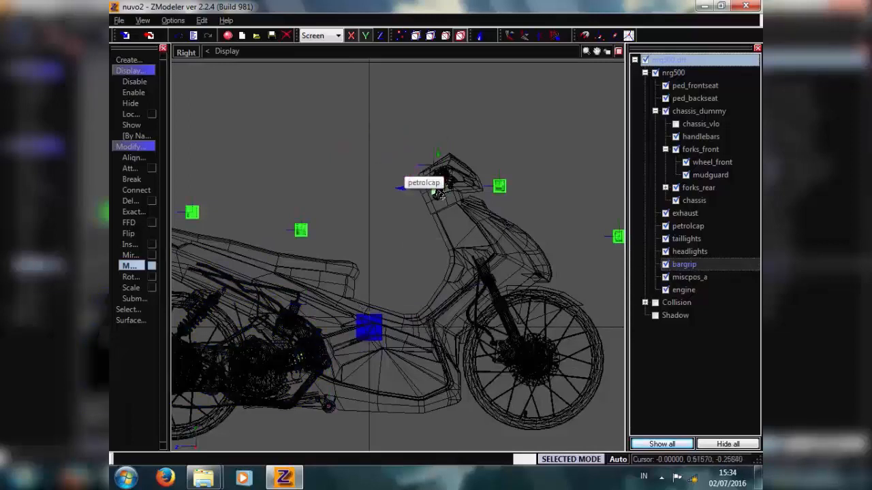
{"action": "middle_click_drag", "start_coordinate": [523, 202], "coordinate": [463, 197]}
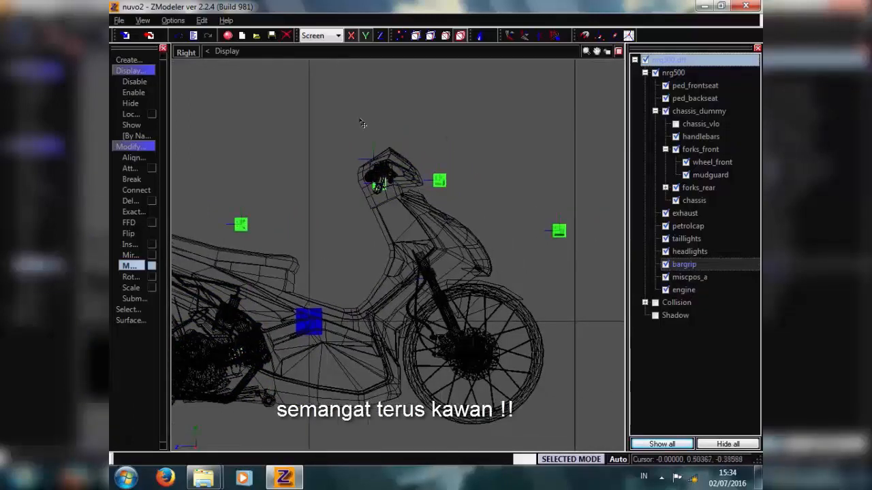
{"action": "left_click", "coordinate": [349, 165]}
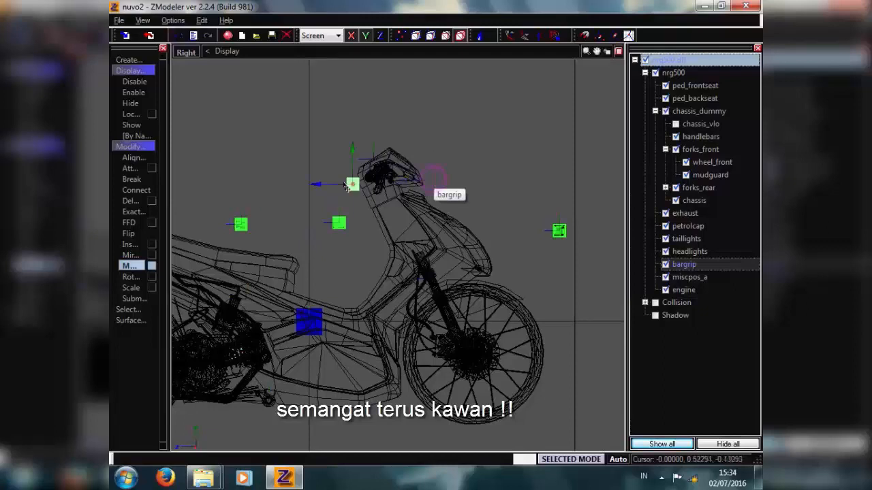
{"action": "left_click_drag", "start_coordinate": [347, 185], "coordinate": [376, 185]}
{"action": "left_click", "coordinate": [557, 231]}
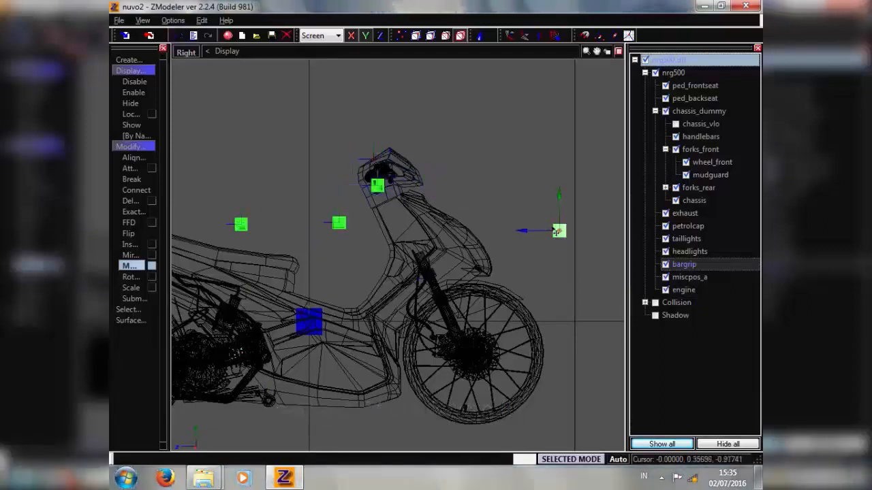
{"action": "left_click_drag", "start_coordinate": [475, 255], "coordinate": [472, 255]}
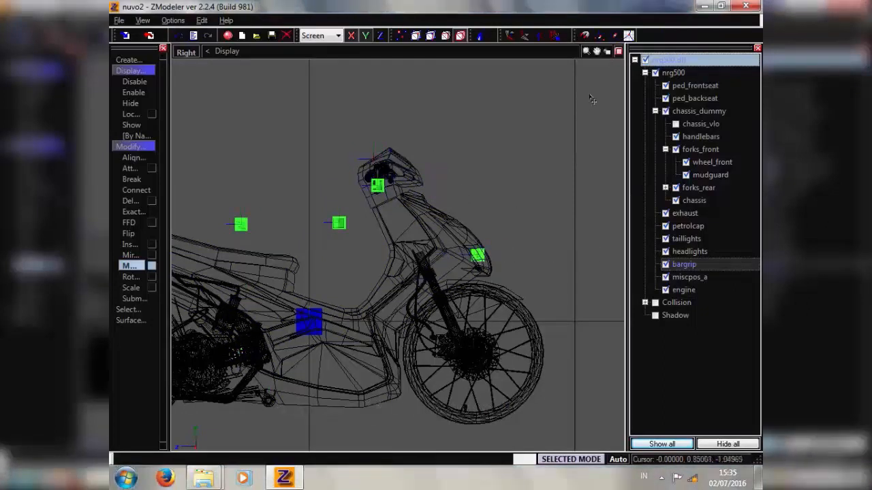
- Examine the exhaust dummy's alignment with the muffler in the front view and the complete scooter in the 3D view
{"action": "left_click", "coordinate": [619, 53]}
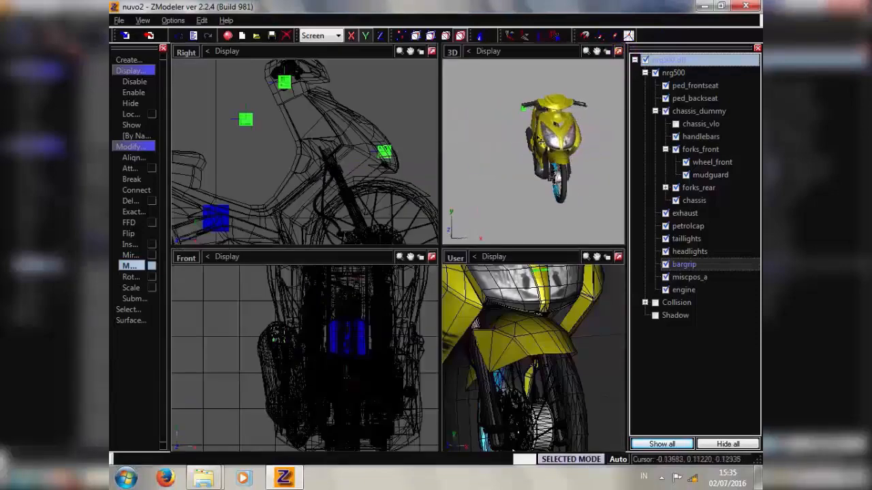
{"action": "left_click", "coordinate": [432, 257]}
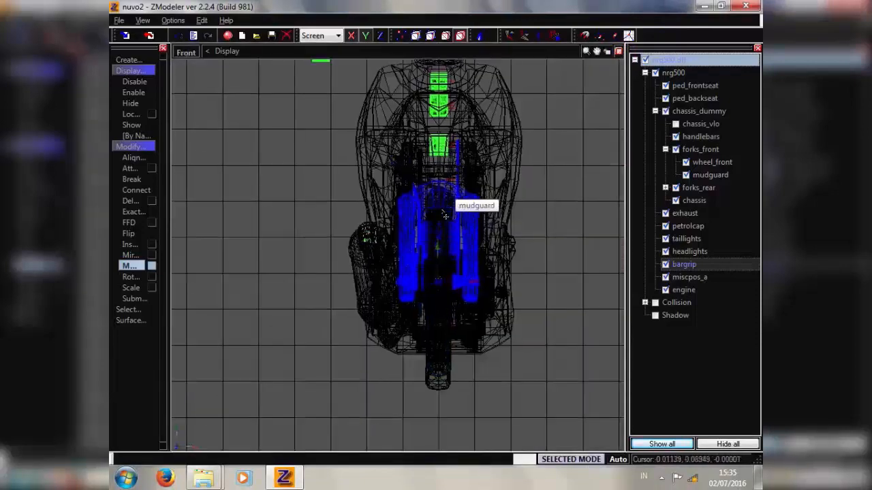
{"action": "scroll", "coordinate": [329, 217], "scroll_direction": "up", "scroll_amount": 2}
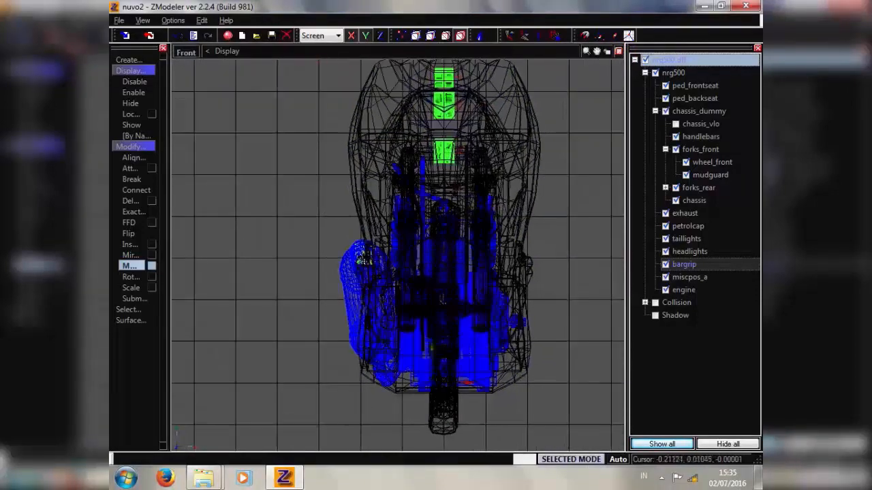
{"action": "left_click", "coordinate": [343, 236]}
{"action": "key", "text": "q"}
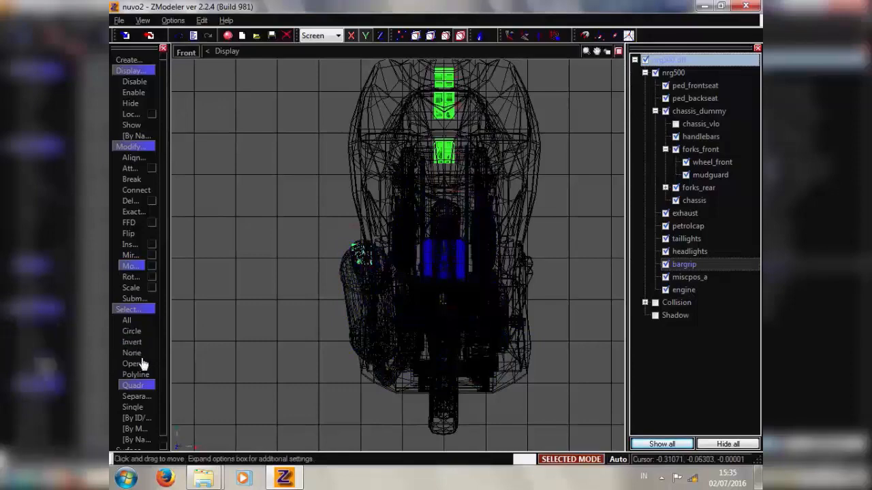
{"action": "left_click", "coordinate": [619, 51]}
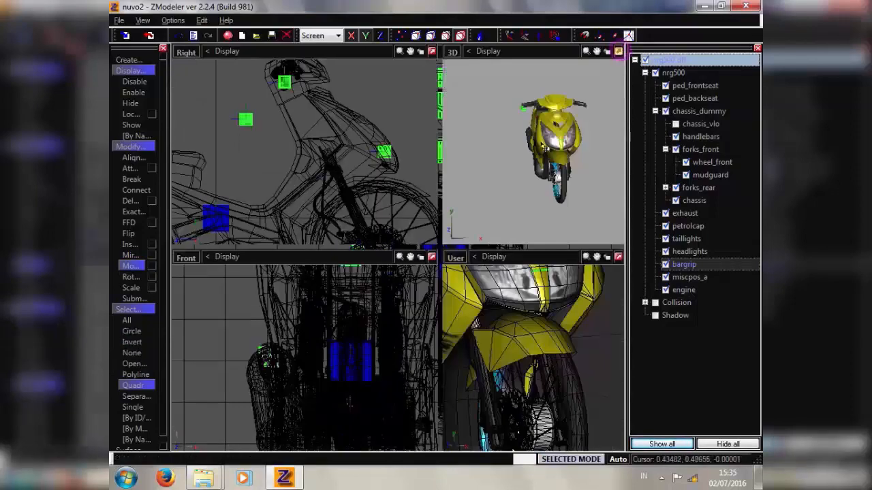
{"action": "left_click", "coordinate": [619, 51]}
{"action": "middle_click_drag", "start_coordinate": [542, 144], "coordinate": [594, 145]}
- Export the model as GTA San Andreas DFF into the NOUVO Z HAN folder, replacing the existing nrg500.dff
{"action": "left_click", "coordinate": [635, 61]}
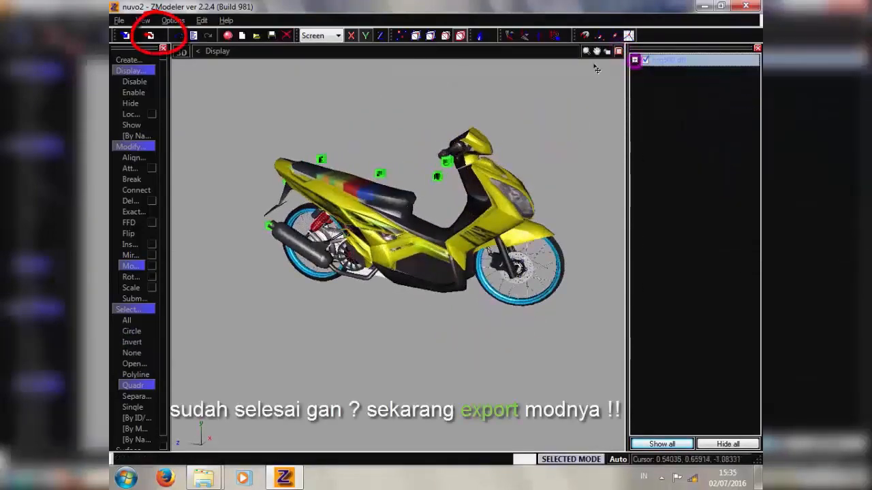
{"action": "left_click", "coordinate": [149, 35]}
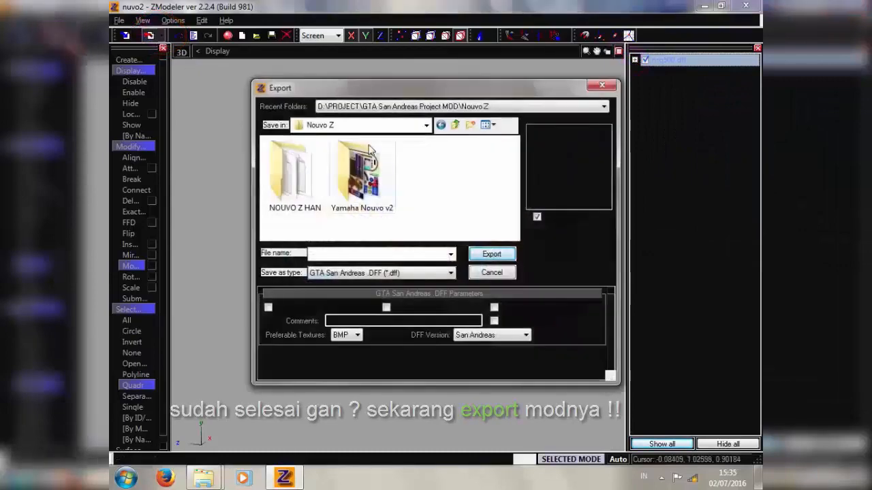
{"action": "left_click", "coordinate": [301, 182]}
{"action": "double_click", "coordinate": [301, 184]}
{"action": "left_click", "coordinate": [301, 197]}
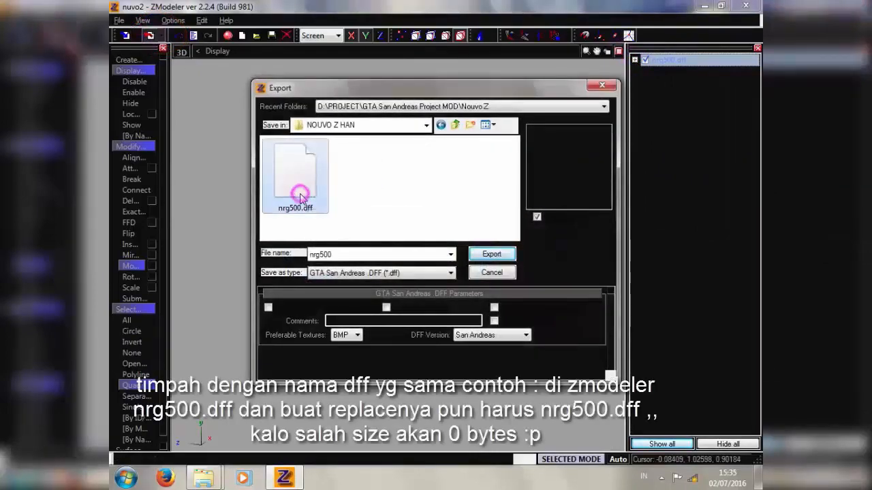
{"action": "double_click", "coordinate": [301, 197]}
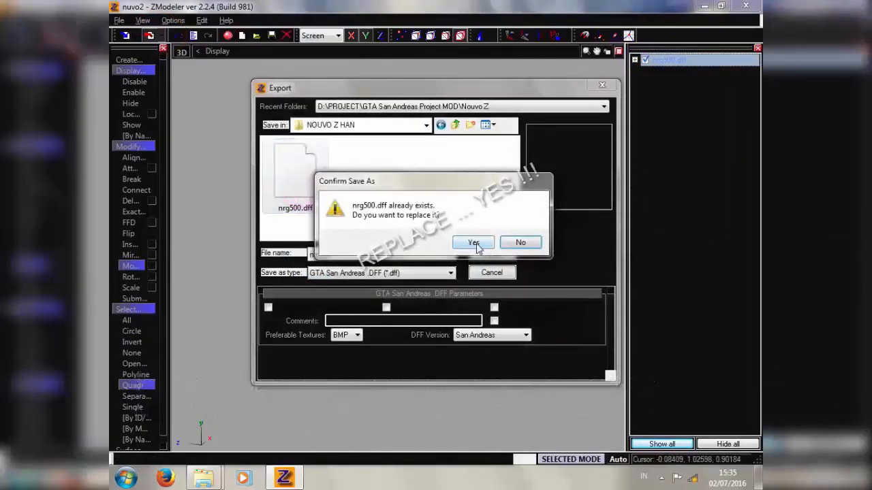
{"action": "left_click", "coordinate": [474, 243]}
- Close ZModeler without saving the scene and open the NOUVO Z HAN folder in Windows Explorer
{"action": "left_click", "coordinate": [746, 5]}
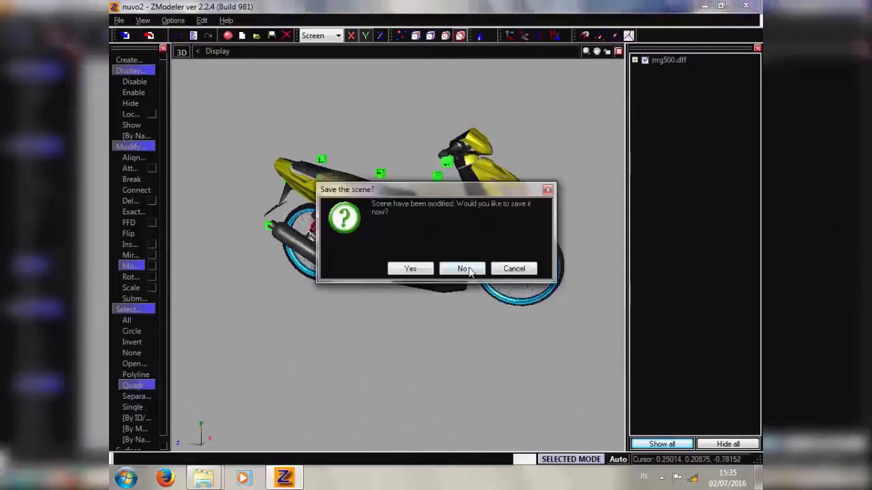
{"action": "left_click", "coordinate": [463, 269]}
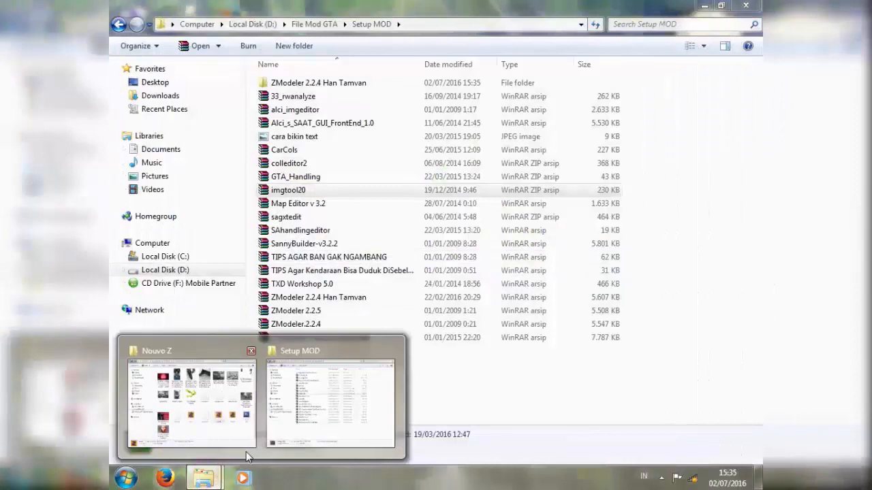
{"action": "left_click", "coordinate": [194, 408]}
{"action": "scroll", "coordinate": [333, 238], "scroll_direction": "up", "scroll_amount": 5}
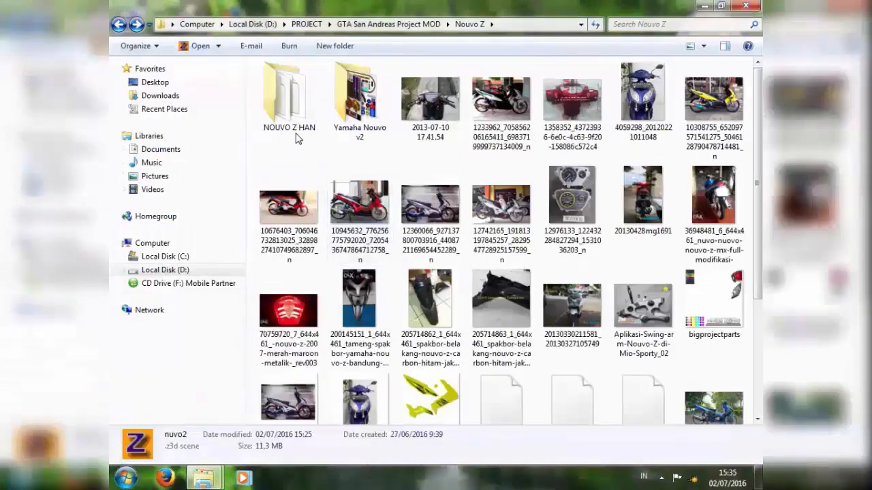
{"action": "double_click", "coordinate": [293, 119]}
- Launch txdworkshop.exe from the TXD Workshop 5.0 archive, close the archive, and place the program window below the folder's files
{"action": "left_click", "coordinate": [126, 479]}
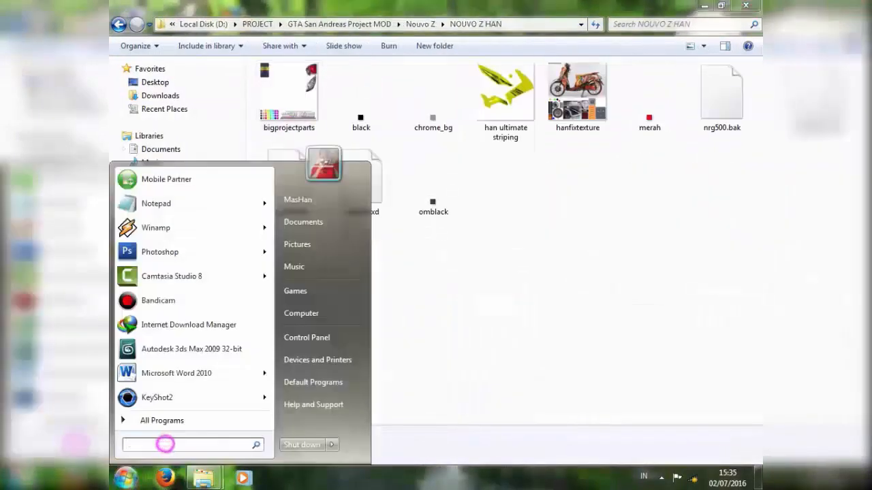
{"action": "type", "text": "txd"}
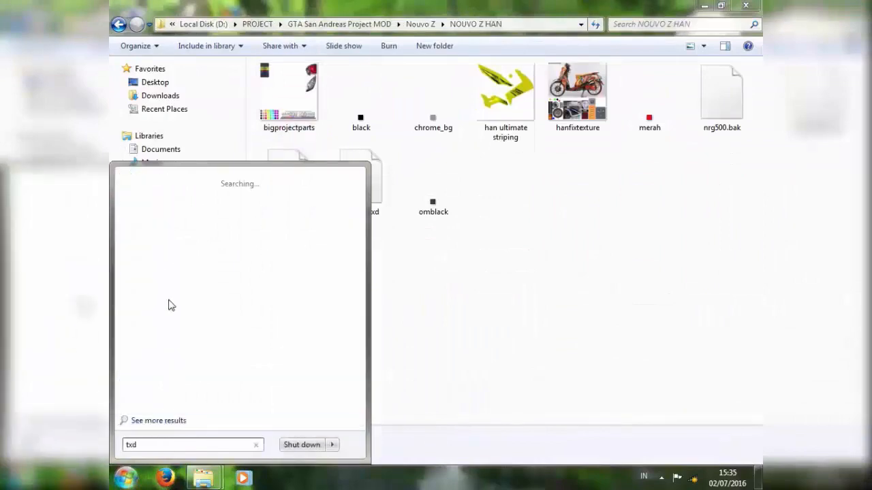
{"action": "left_click", "coordinate": [170, 198]}
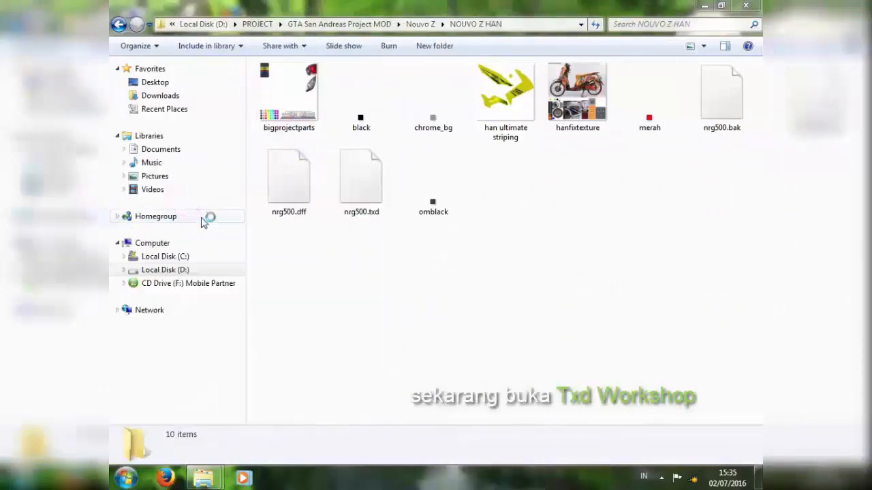
{"action": "left_click", "coordinate": [361, 267]}
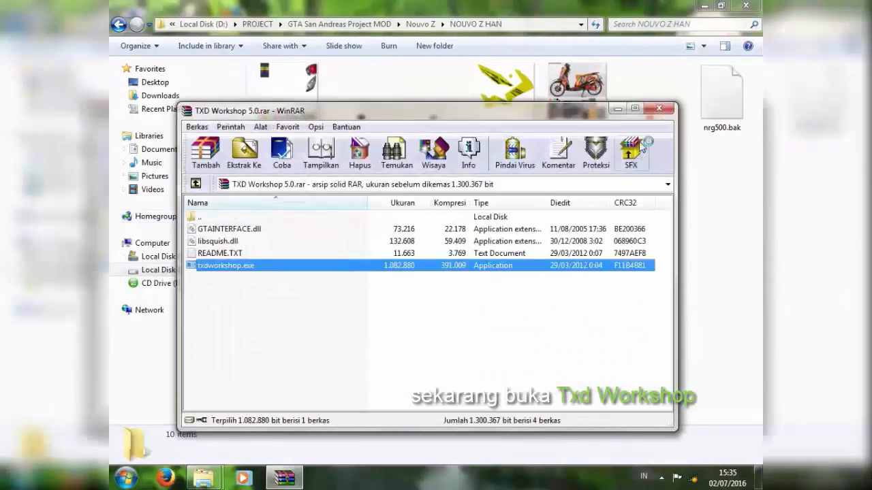
{"action": "left_click", "coordinate": [554, 279]}
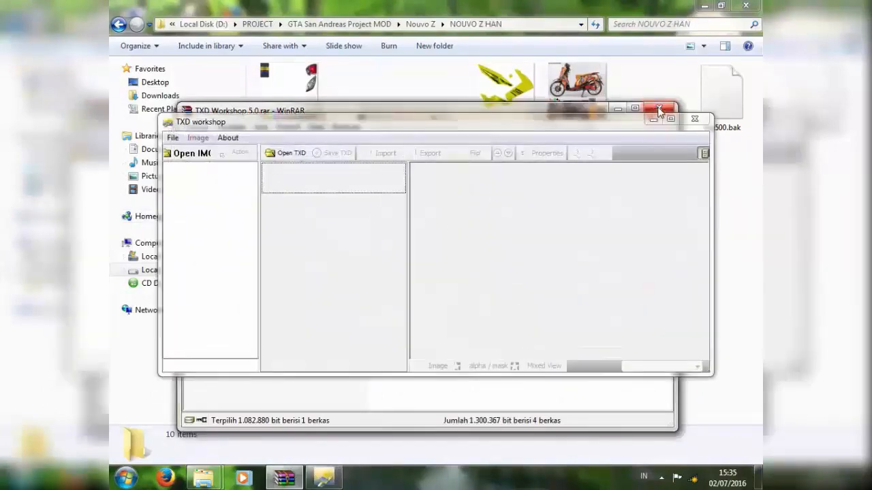
{"action": "left_click", "coordinate": [660, 109]}
{"action": "left_click_drag", "start_coordinate": [383, 123], "coordinate": [428, 259]}
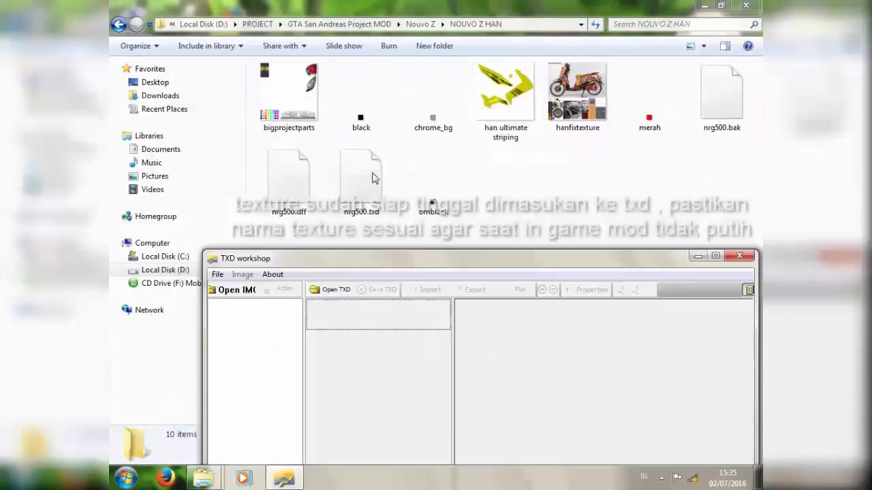
- Open nrg500.txd from the NOUVO Z HAN folder in TXD Workshop
{"action": "left_click", "coordinate": [343, 291]}
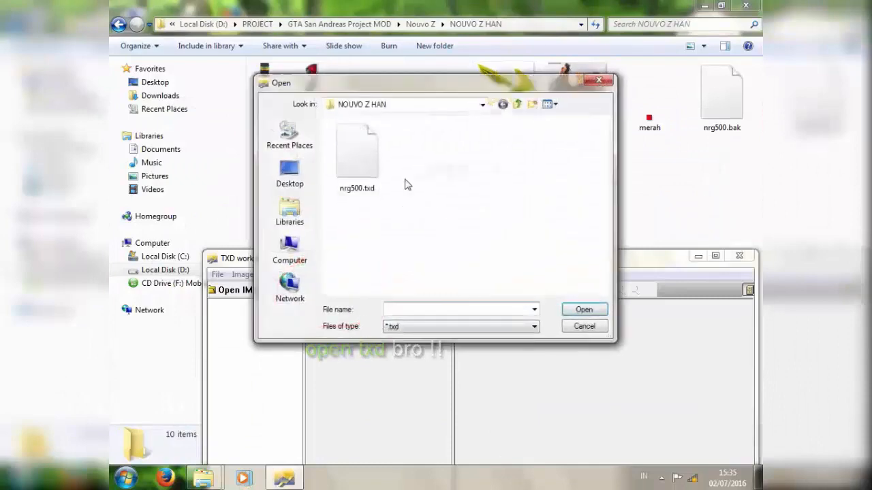
{"action": "double_click", "coordinate": [369, 160]}
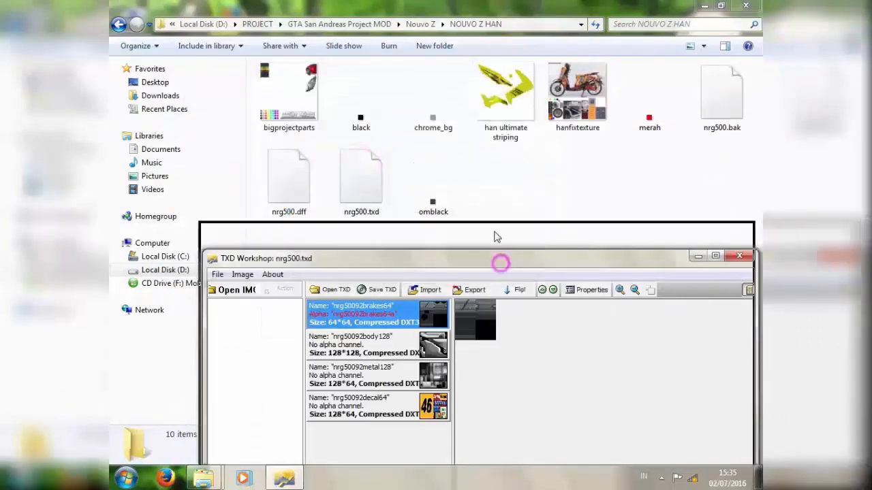
{"action": "left_click_drag", "start_coordinate": [500, 261], "coordinate": [489, 203]}
- Delete every texture except nrg50092decal64 and duplicate that one until the list holds six entries
{"action": "key", "text": "Delete"}
{"action": "key", "text": "Delete"}
{"action": "key", "text": "Delete"}
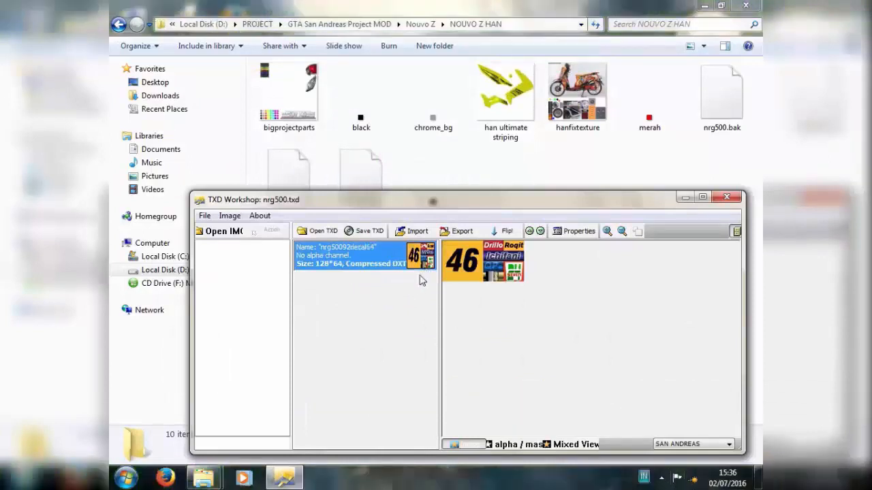
{"action": "key", "text": "ctrl+Insert"}
{"action": "key", "text": "ctrl+Insert"}
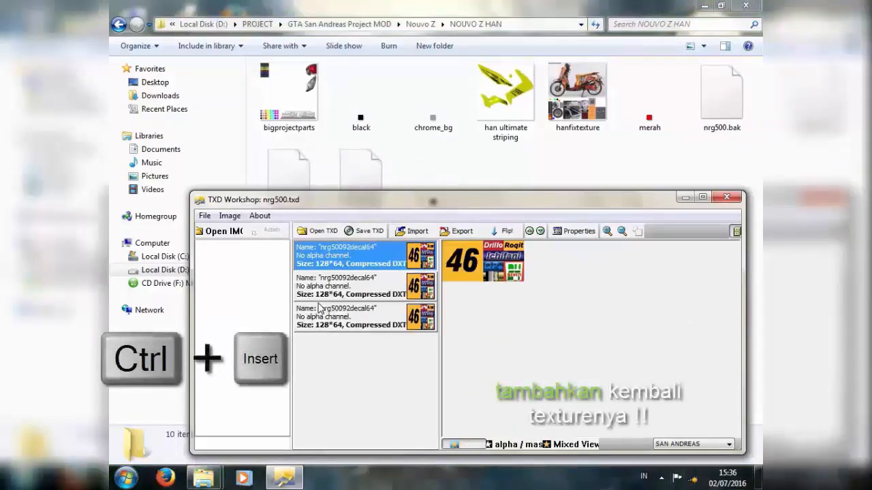
- Import the black image into the first texture slot and copy its file name
{"action": "left_click", "coordinate": [417, 231]}
{"action": "left_click", "coordinate": [434, 164]}
{"action": "right_click", "coordinate": [469, 309]}
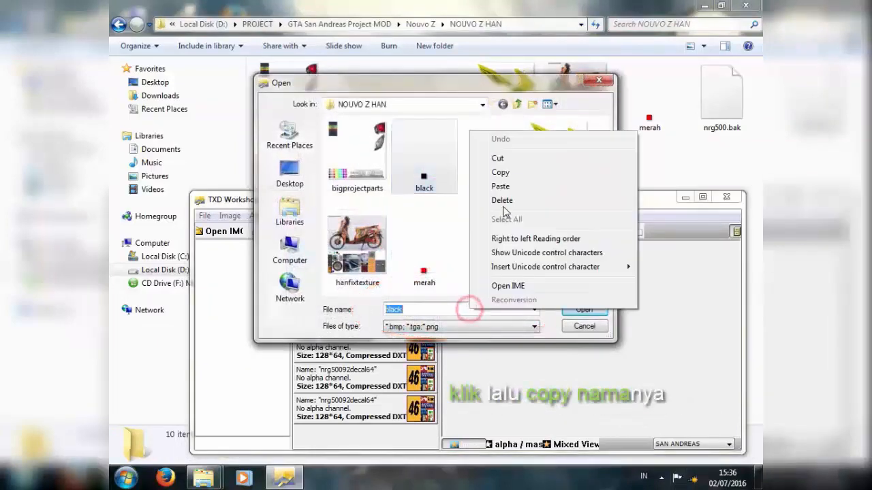
{"action": "left_click", "coordinate": [512, 172]}
{"action": "left_click", "coordinate": [578, 306]}
- Rename the first texture as black, using the copied file name
{"action": "double_click", "coordinate": [412, 274]}
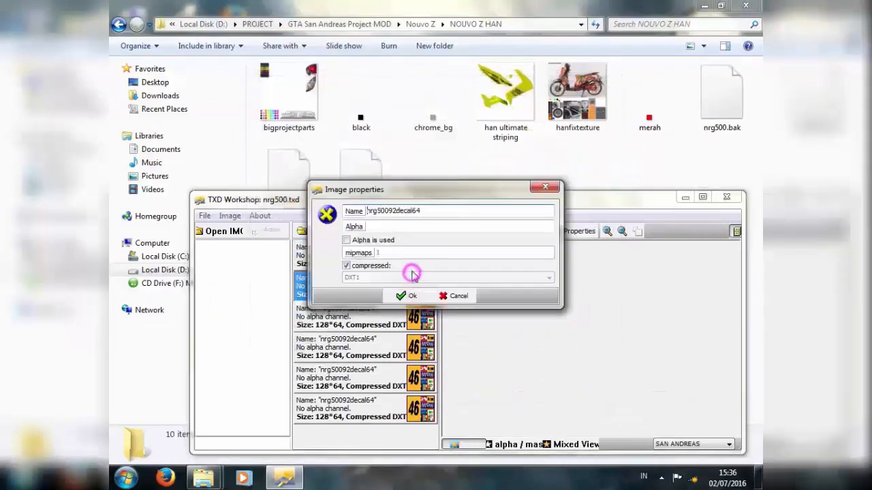
{"action": "left_click", "coordinate": [462, 293]}
{"action": "double_click", "coordinate": [422, 250]}
{"action": "double_click", "coordinate": [463, 207]}
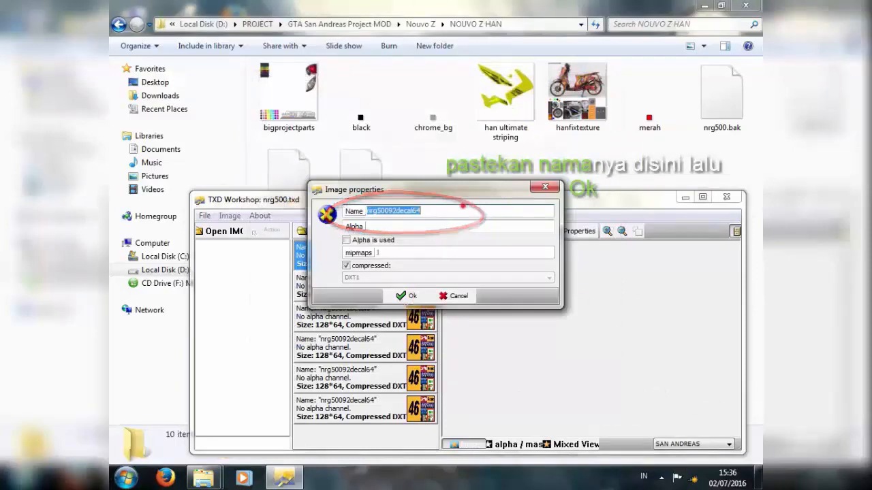
{"action": "right_click", "coordinate": [463, 207]}
{"action": "left_click", "coordinate": [493, 262]}
{"action": "left_click", "coordinate": [407, 296]}
- Import the chrome_bg image into the second texture slot and rename that texture as chrome_bg
{"action": "left_click", "coordinate": [389, 282]}
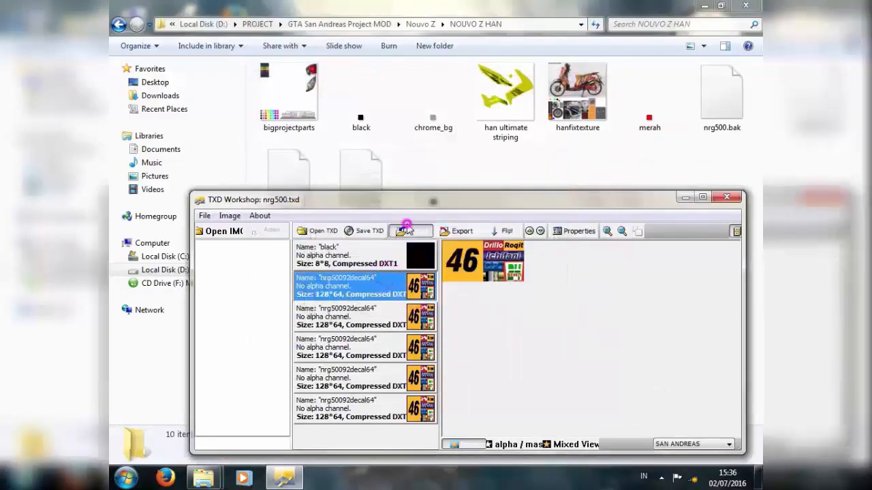
{"action": "left_click", "coordinate": [400, 230]}
{"action": "left_click", "coordinate": [475, 169]}
{"action": "right_click", "coordinate": [463, 309]}
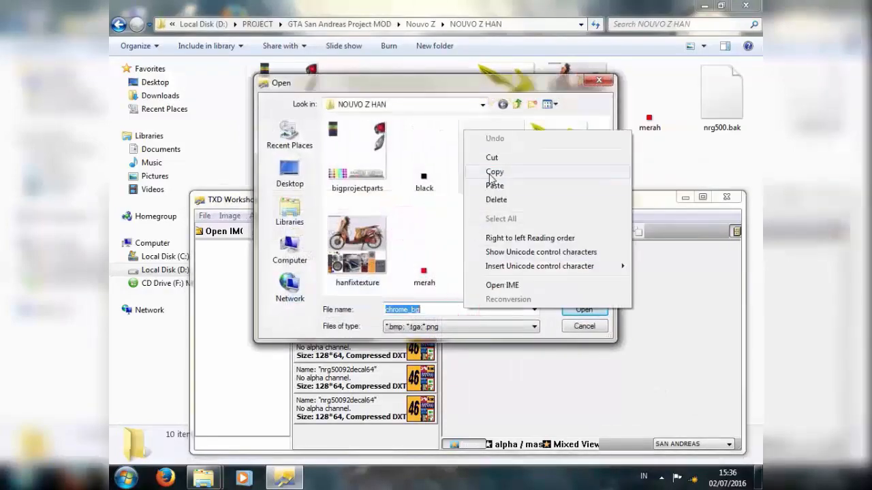
{"action": "left_click", "coordinate": [491, 172]}
{"action": "left_click", "coordinate": [584, 309]}
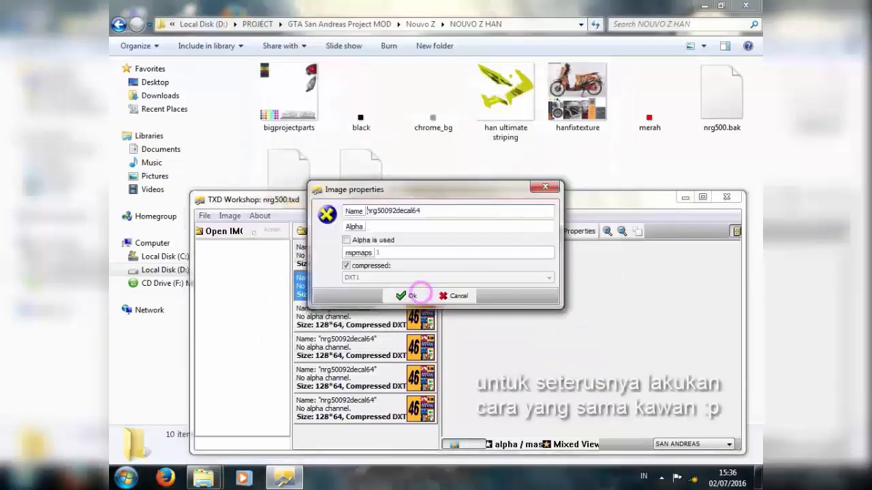
{"action": "right_click", "coordinate": [441, 212]}
{"action": "left_click", "coordinate": [467, 267]}
{"action": "left_click", "coordinate": [408, 296]}
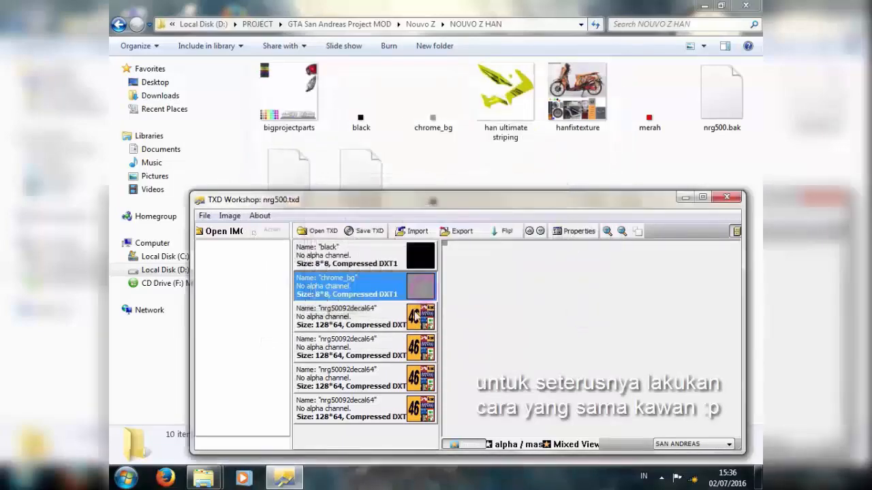
- Import the han ultimate striping image into the third texture slot and rename that texture as han ultimate striping
{"action": "left_click", "coordinate": [416, 231]}
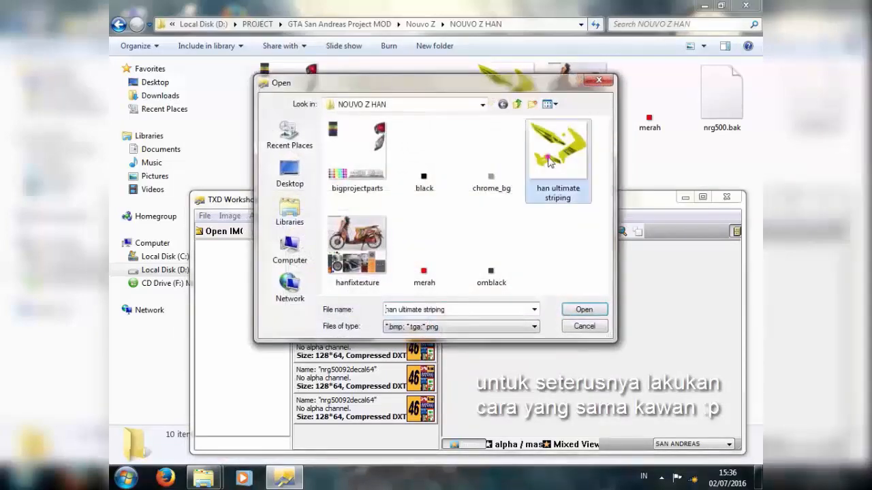
{"action": "right_click", "coordinate": [475, 308]}
{"action": "left_click", "coordinate": [511, 170]}
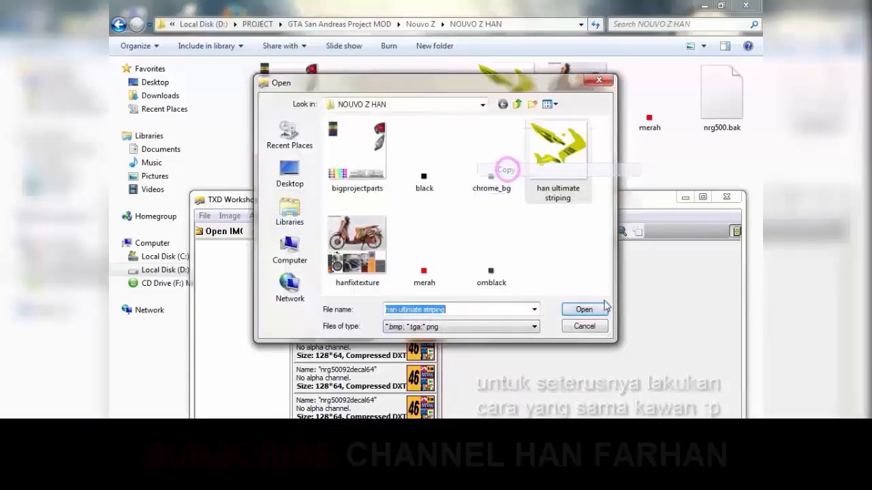
{"action": "left_click", "coordinate": [593, 308]}
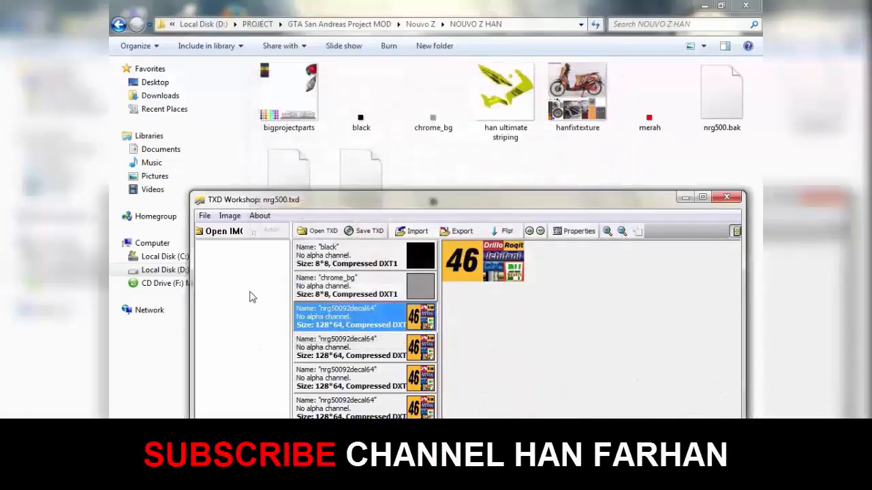
{"action": "double_click", "coordinate": [384, 326]}
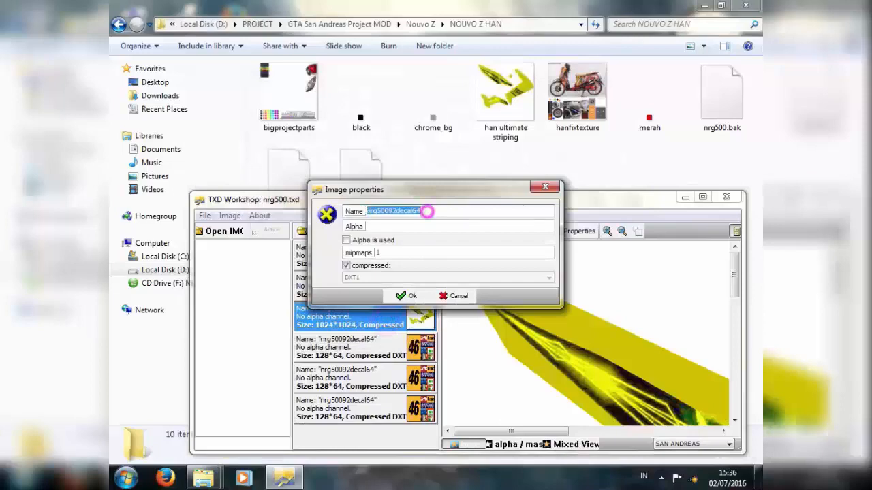
{"action": "right_click", "coordinate": [427, 211]}
{"action": "left_click", "coordinate": [453, 269]}
{"action": "left_click", "coordinate": [407, 296]}
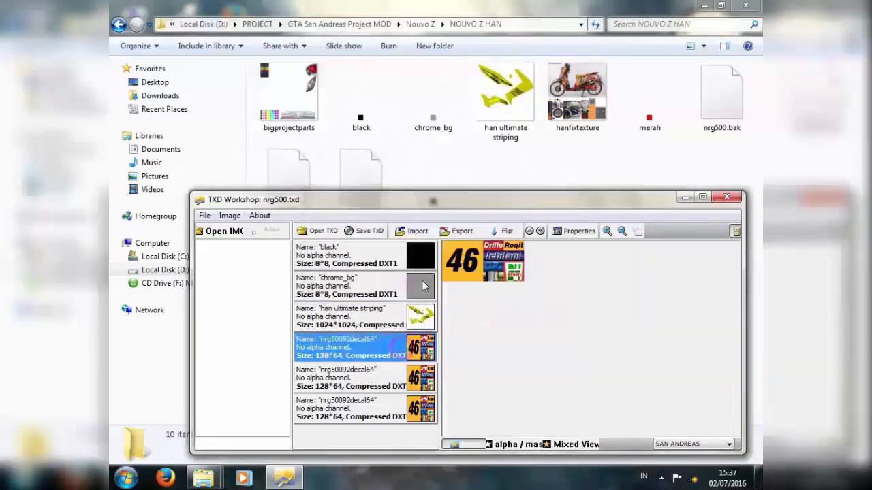
- Import the bigprojectparts image into the fourth texture slot and rename that texture as bigprojectparts
{"action": "left_click", "coordinate": [413, 231]}
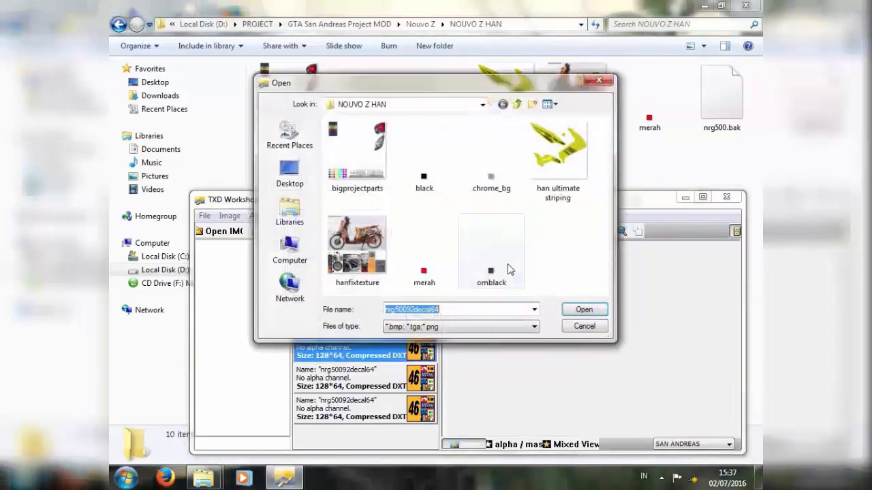
{"action": "right_click", "coordinate": [452, 310]}
{"action": "left_click", "coordinate": [483, 173]}
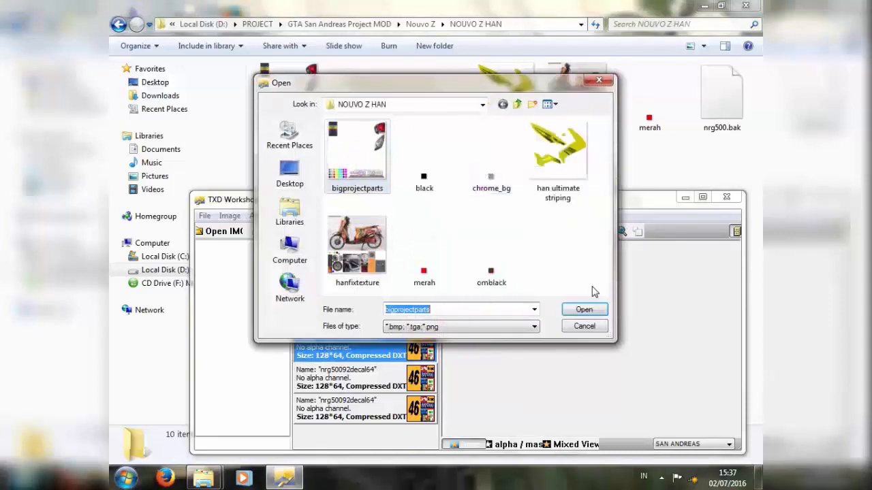
{"action": "left_click", "coordinate": [584, 310]}
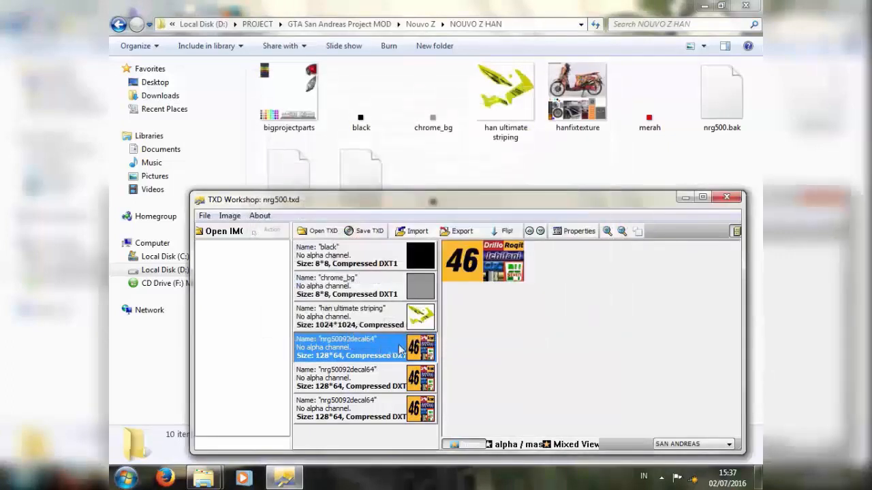
{"action": "double_click", "coordinate": [398, 349]}
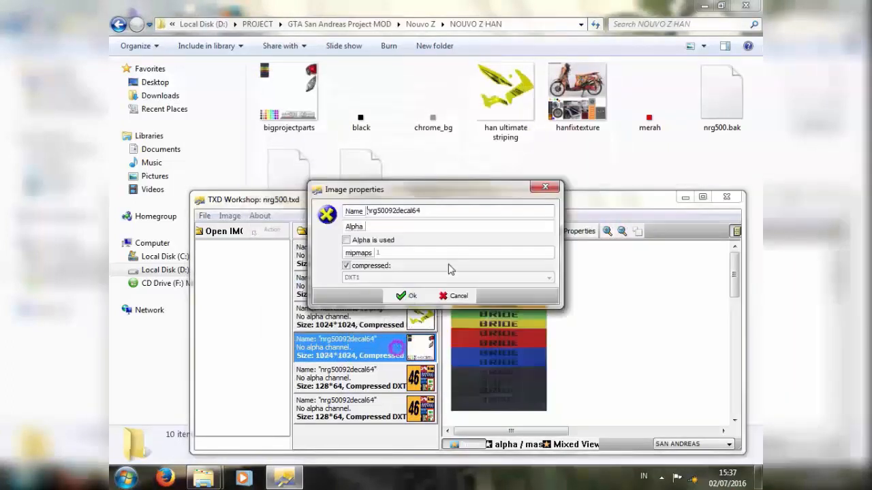
{"action": "right_click", "coordinate": [436, 212]}
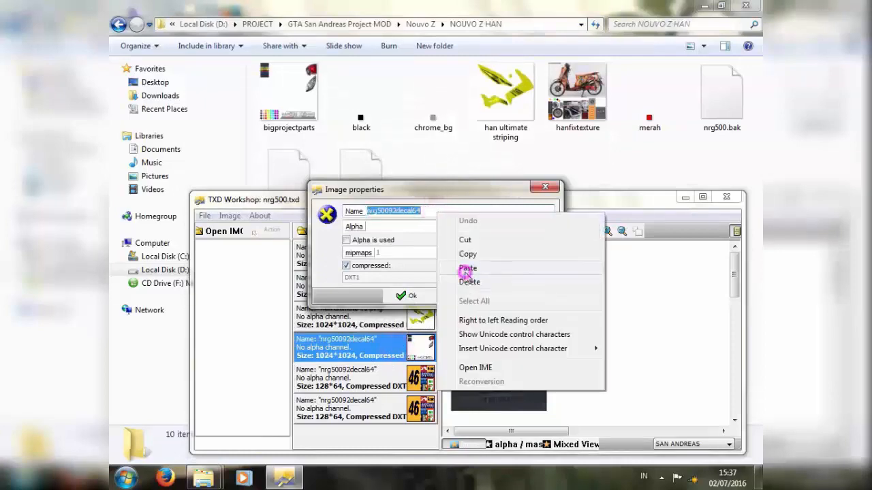
{"action": "left_click", "coordinate": [467, 269]}
{"action": "left_click", "coordinate": [408, 296]}
- Import the hanfixtexture image into the fifth texture slot and rename that texture as hanfixtexture
{"action": "left_click", "coordinate": [351, 378]}
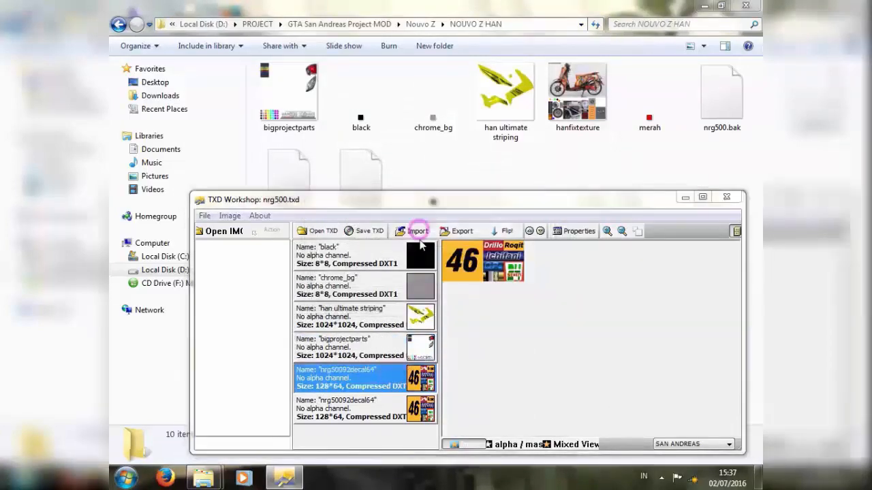
{"action": "left_click", "coordinate": [418, 231]}
{"action": "double_click", "coordinate": [456, 309]}
{"action": "right_click", "coordinate": [456, 309]}
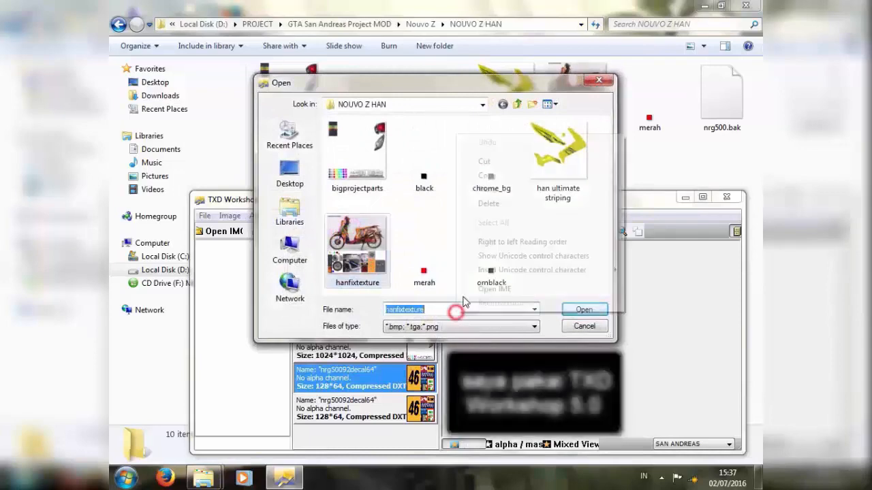
{"action": "left_click", "coordinate": [485, 179]}
{"action": "left_click", "coordinate": [577, 310]}
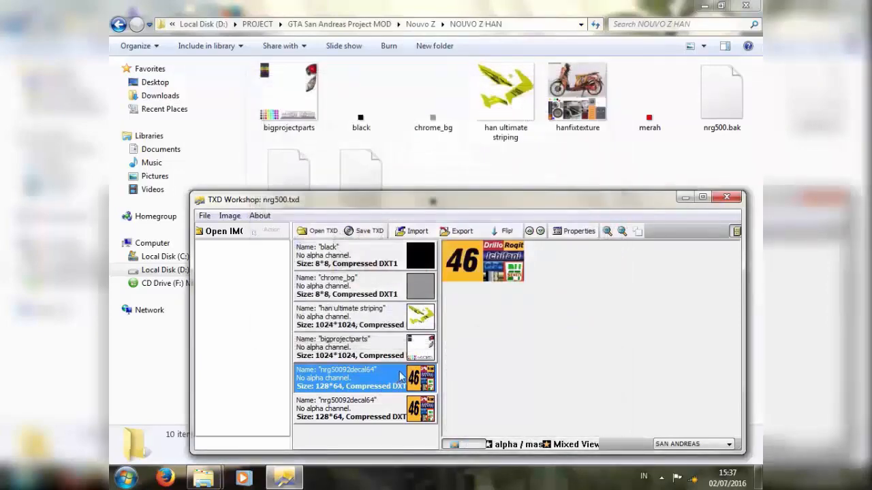
{"action": "double_click", "coordinate": [404, 378]}
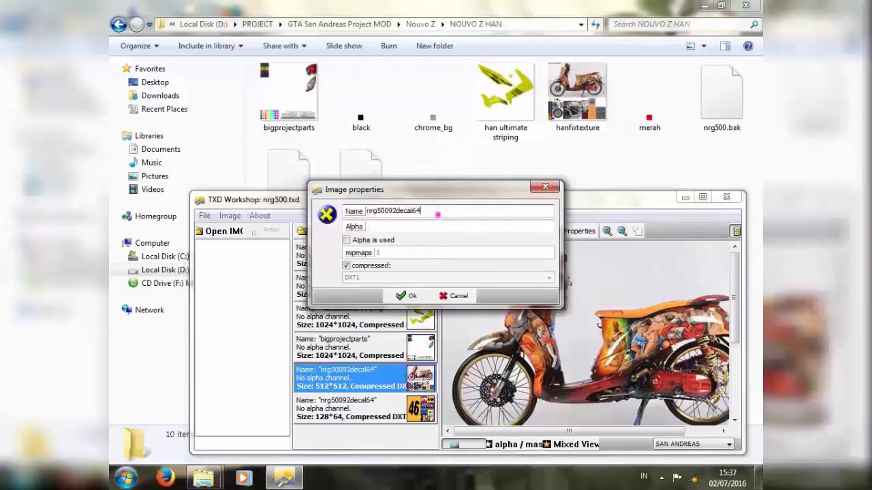
{"action": "double_click", "coordinate": [437, 214]}
{"action": "right_click", "coordinate": [440, 212]}
{"action": "left_click", "coordinate": [469, 270]}
{"action": "left_click", "coordinate": [404, 296]}
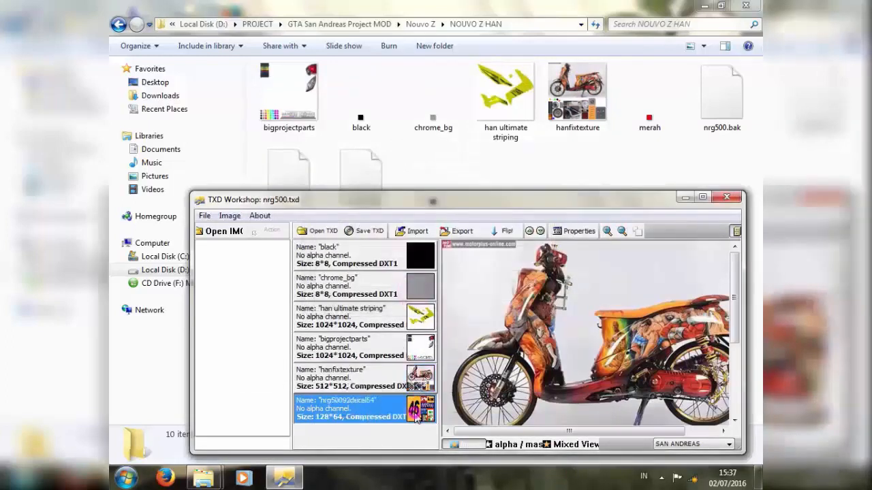
- Duplicate the remaining nrg50092decal64 texture for spare slots and import the merah image into the sixth slot, copying its file name
{"action": "left_click", "coordinate": [416, 409]}
{"action": "key", "text": "ctrl+Insert"}
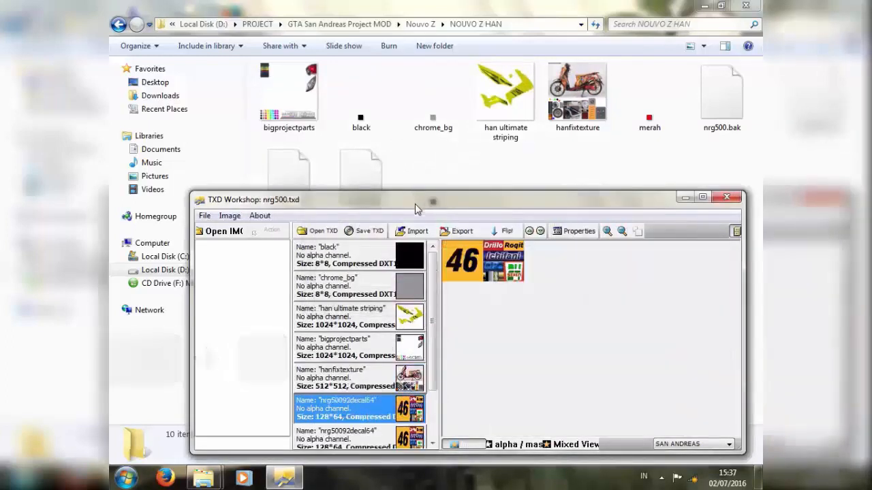
{"action": "left_click", "coordinate": [400, 231]}
{"action": "left_click", "coordinate": [427, 252]}
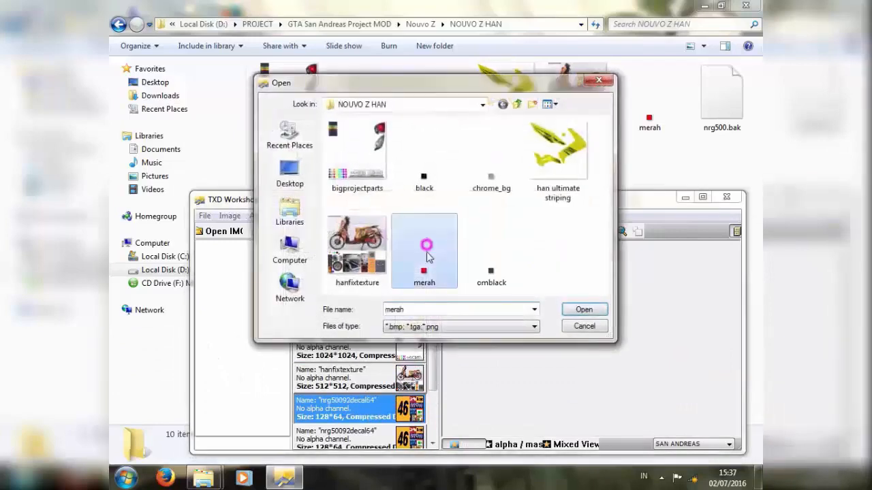
{"action": "right_click", "coordinate": [435, 312]}
{"action": "left_click", "coordinate": [467, 176]}
{"action": "left_click", "coordinate": [580, 309]}
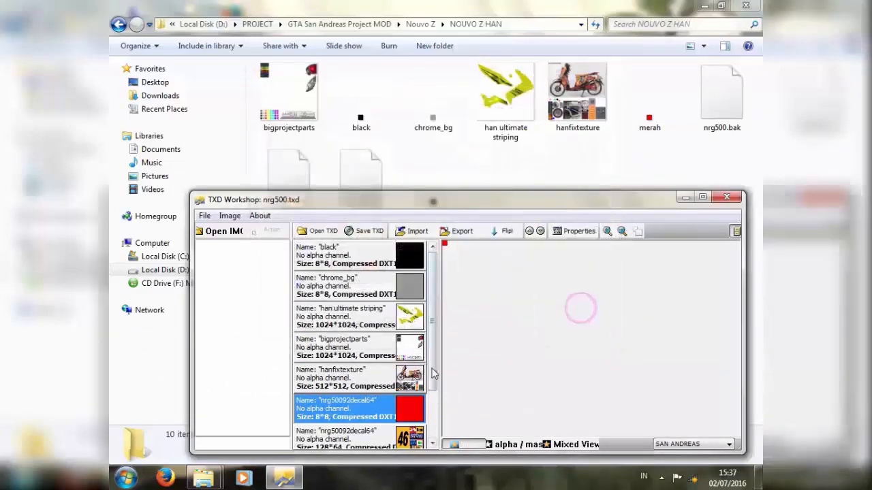
- Rename the red sixth texture as merah, using the copied file name
{"action": "left_click_drag", "start_coordinate": [434, 368], "coordinate": [434, 419]}
{"action": "double_click", "coordinate": [402, 350]}
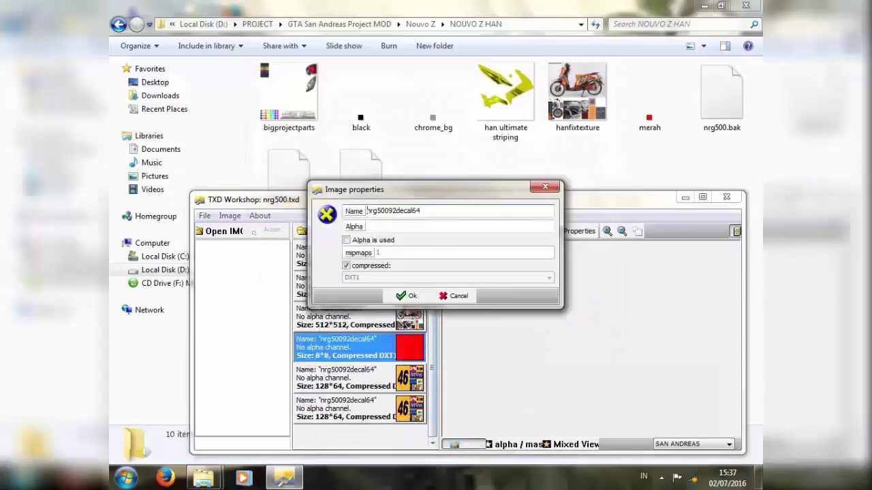
{"action": "right_click", "coordinate": [434, 208]}
{"action": "left_click", "coordinate": [456, 264]}
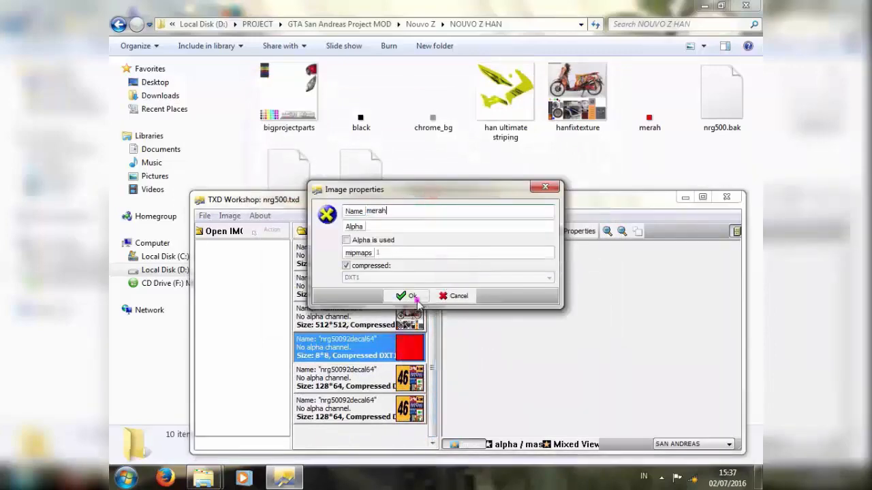
{"action": "left_click", "coordinate": [408, 296]}
- Import the omblack image into the seventh texture slot and rename that texture as omblack
{"action": "left_click", "coordinate": [389, 386]}
{"action": "left_click", "coordinate": [409, 232]}
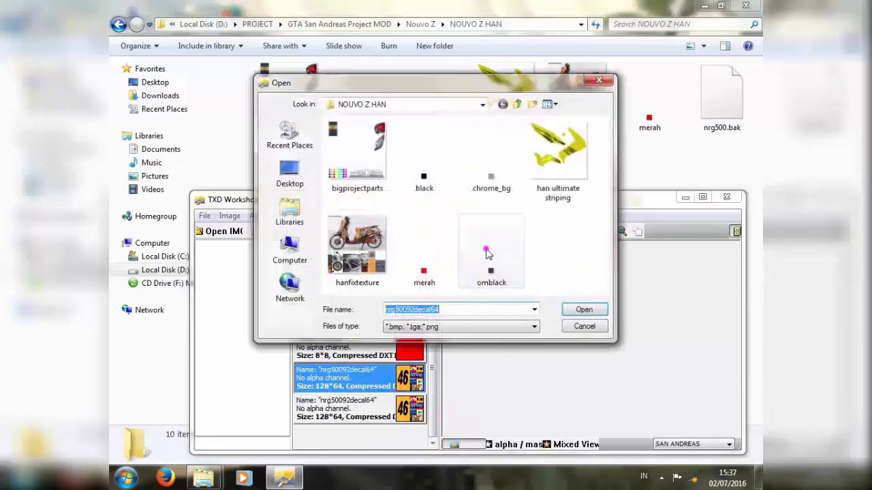
{"action": "left_click", "coordinate": [488, 253]}
{"action": "right_click", "coordinate": [465, 311]}
{"action": "left_click", "coordinate": [498, 175]}
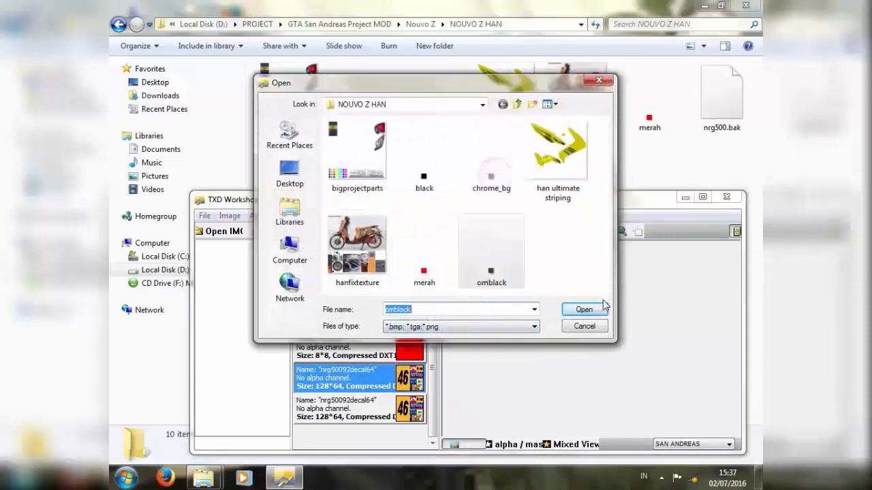
{"action": "left_click", "coordinate": [591, 309]}
{"action": "double_click", "coordinate": [358, 375]}
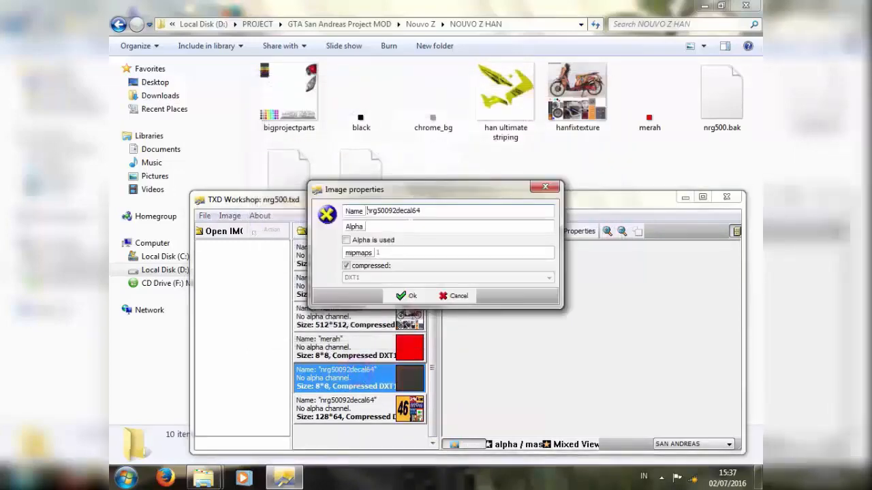
{"action": "right_click", "coordinate": [418, 211]}
{"action": "left_click", "coordinate": [442, 265]}
{"action": "left_click", "coordinate": [407, 296]}
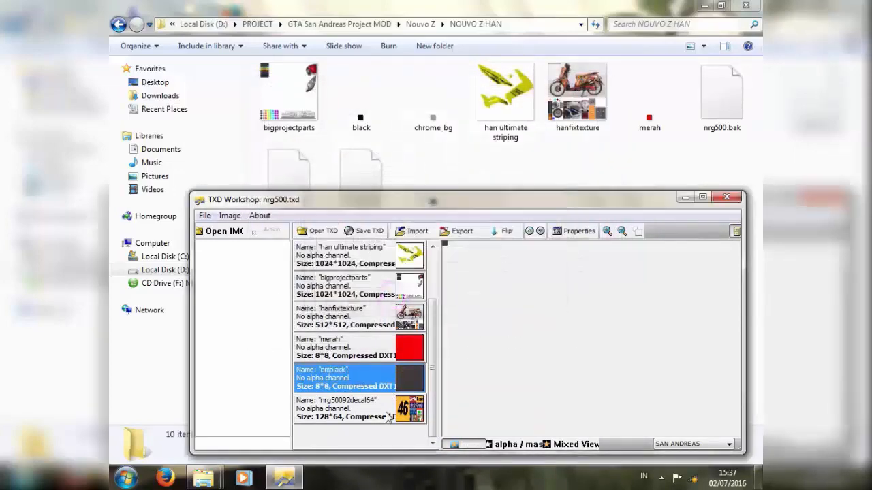
- Delete the leftover nrg50092decal64 texture, save nrg500.txd and close the texture editor
{"action": "left_click", "coordinate": [387, 415]}
{"action": "key", "text": "Delete"}
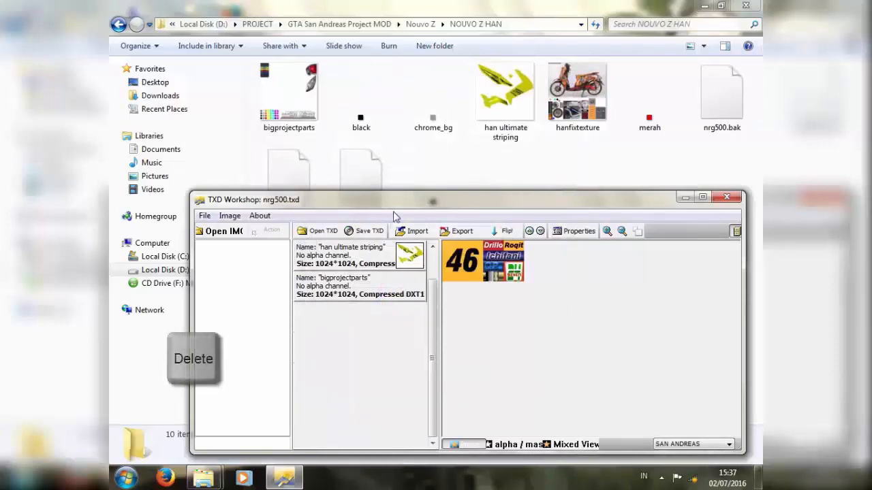
{"action": "left_click", "coordinate": [364, 231]}
{"action": "left_click", "coordinate": [726, 198]}
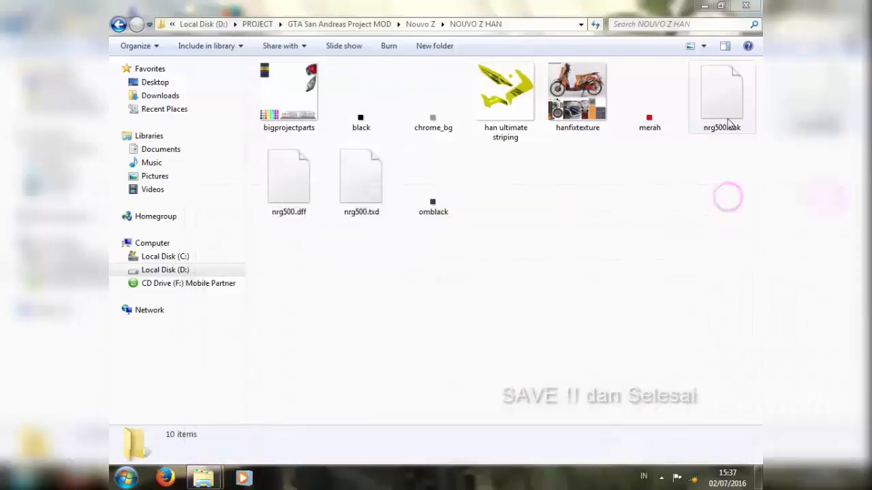
- Select the finished nrg500.txd and nrg500.dff files together in the NOUVO Z HAN folder
{"action": "left_click", "coordinate": [342, 181]}
{"action": "left_click", "coordinate": [271, 184], "text": "ctrl"}
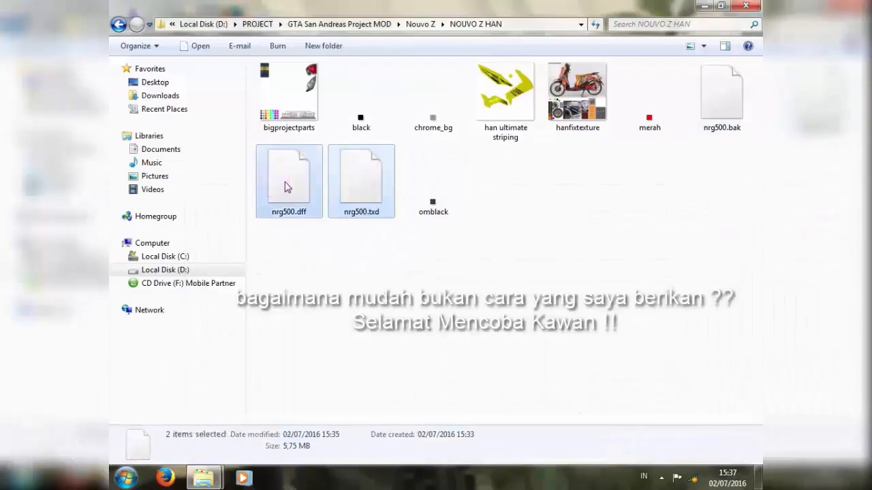